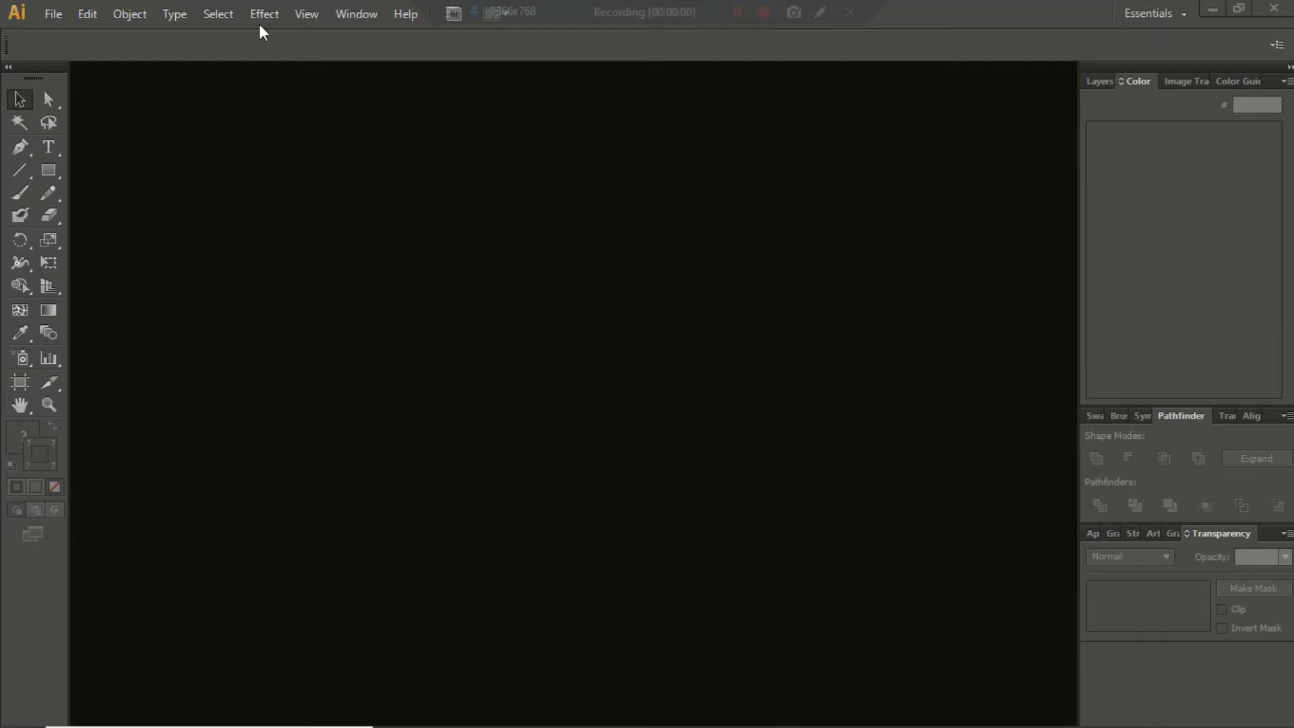
# Open 'WhatsApp Image 2019-12-24 at 13.39.39.jpg' from the usb drive folder as a new document
pyautogui.click(51, 16)
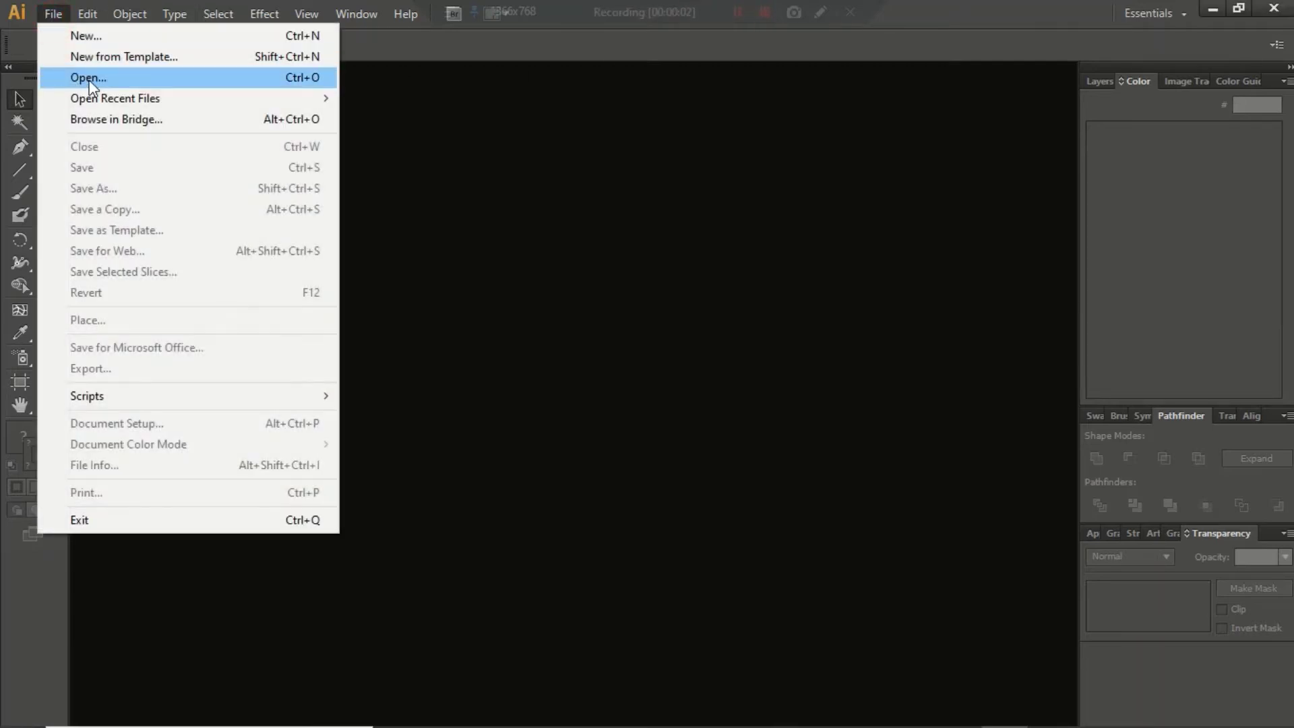
pyautogui.click(91, 79)
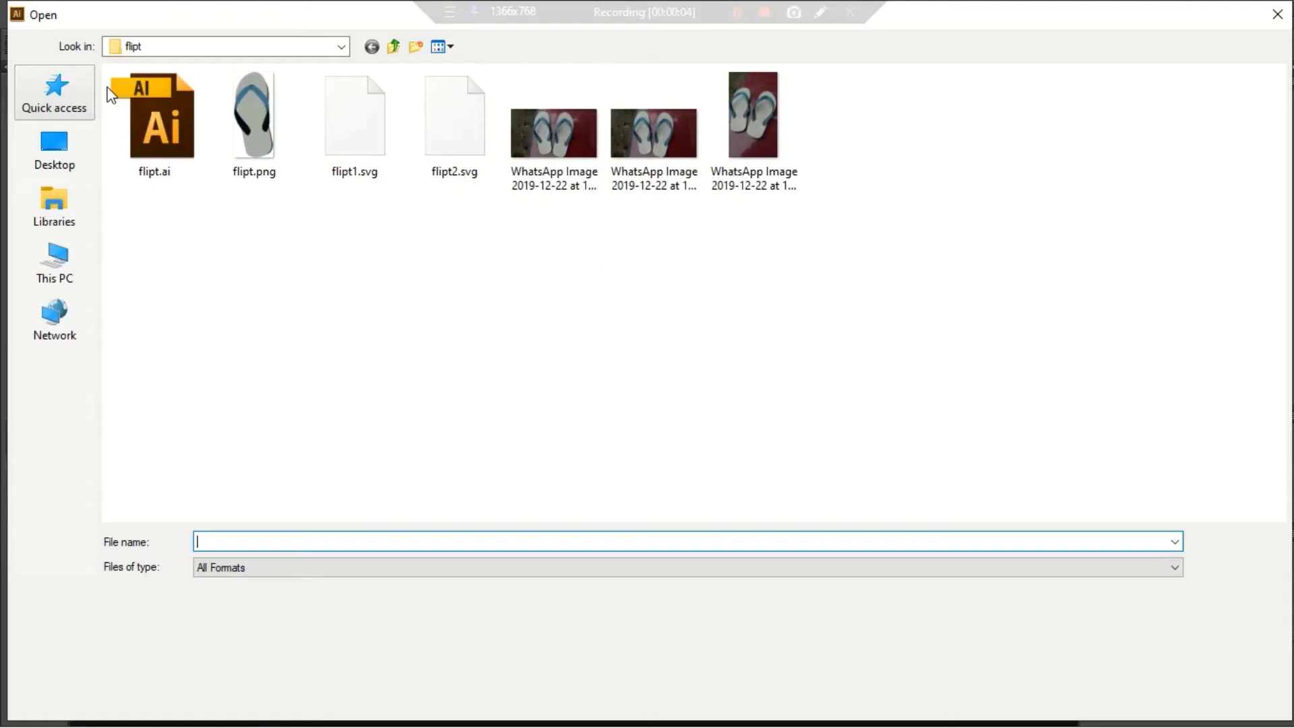
pyautogui.click(395, 47)
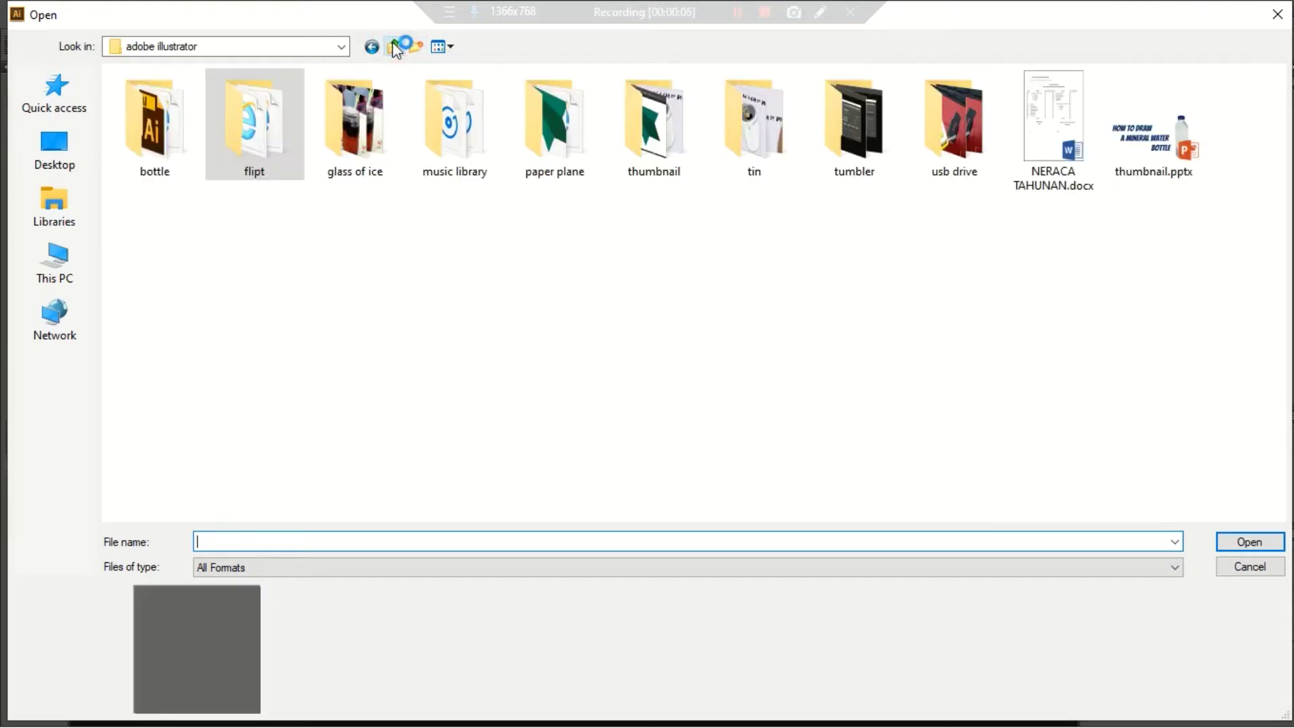
pyautogui.doubleClick(929, 174)
pyautogui.click(273, 130)
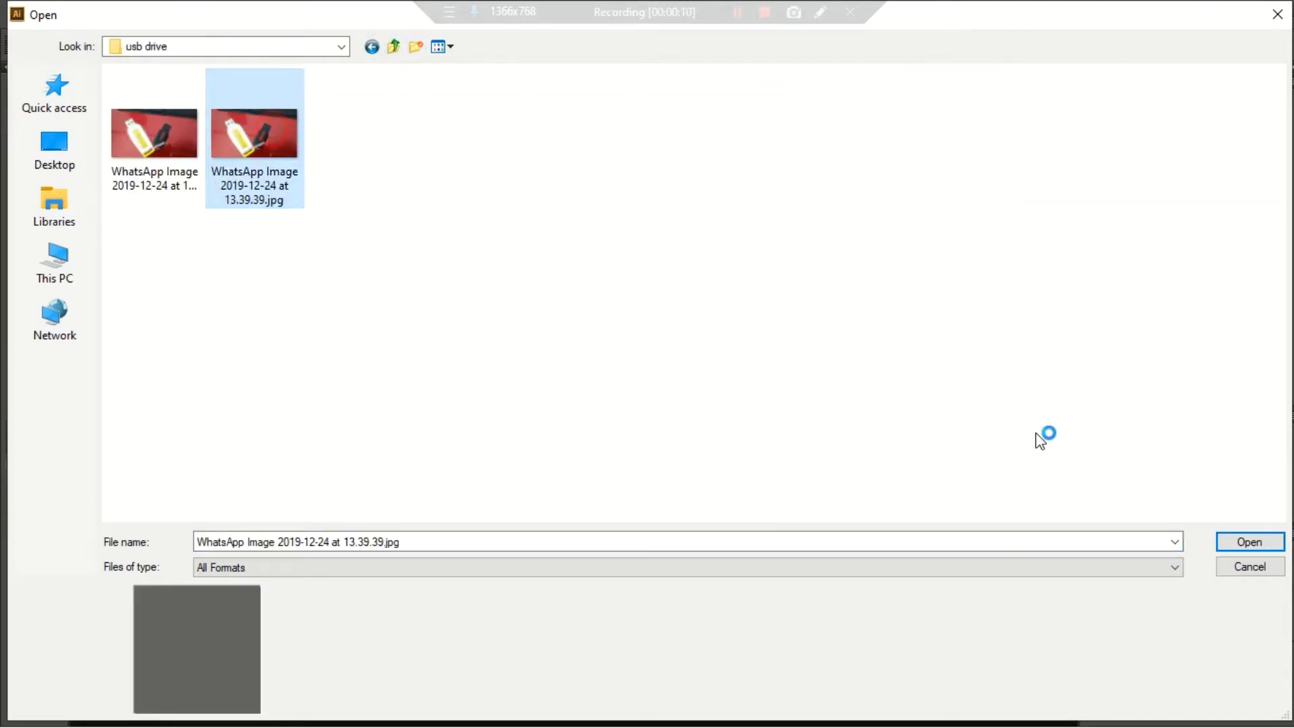
pyautogui.click(1249, 541)
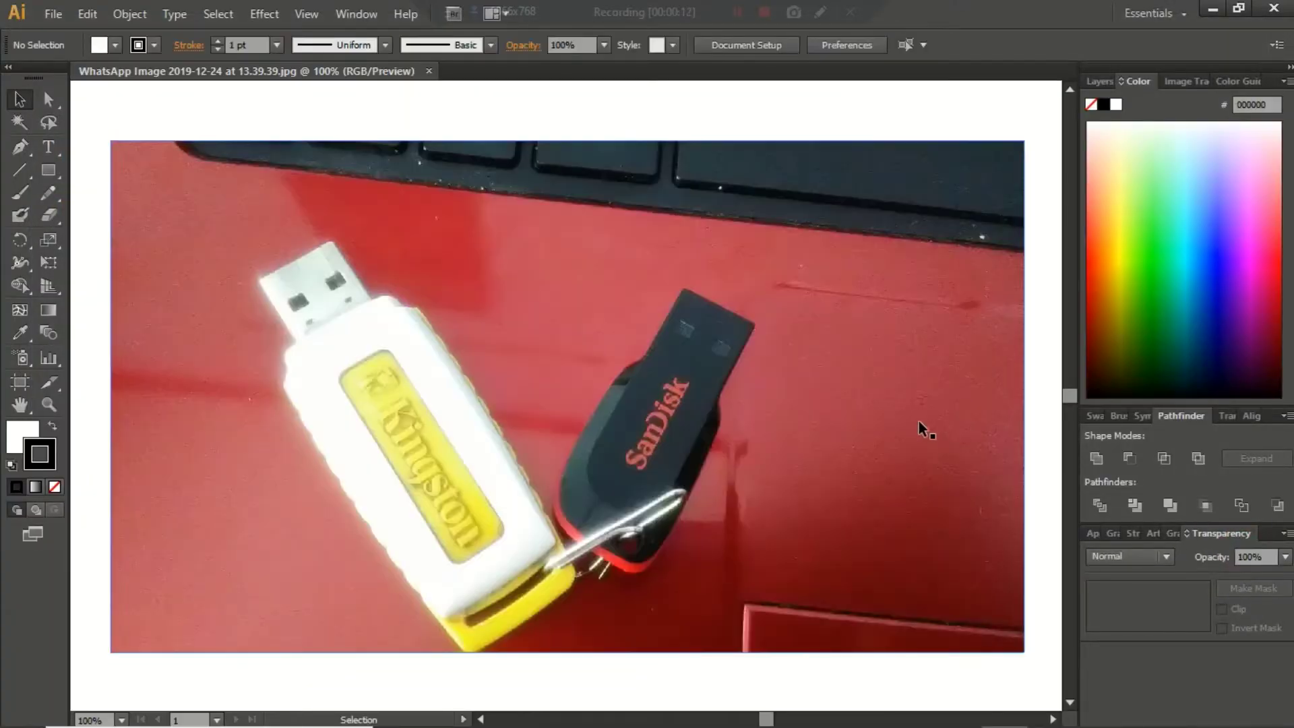
pyautogui.scroll(-5, 877, 456)
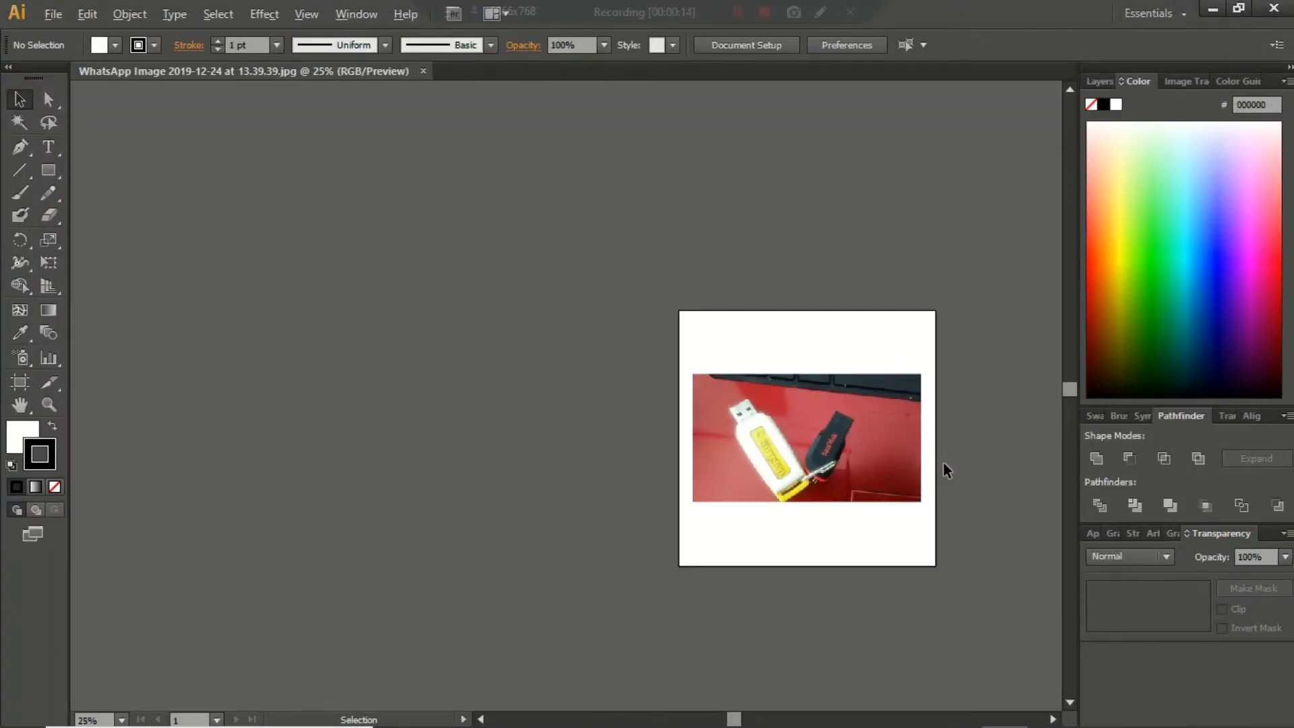
pyautogui.scroll(2, 942, 464)
pyautogui.scroll(1, 488, 498)
pyautogui.scroll(4, 669, 491)
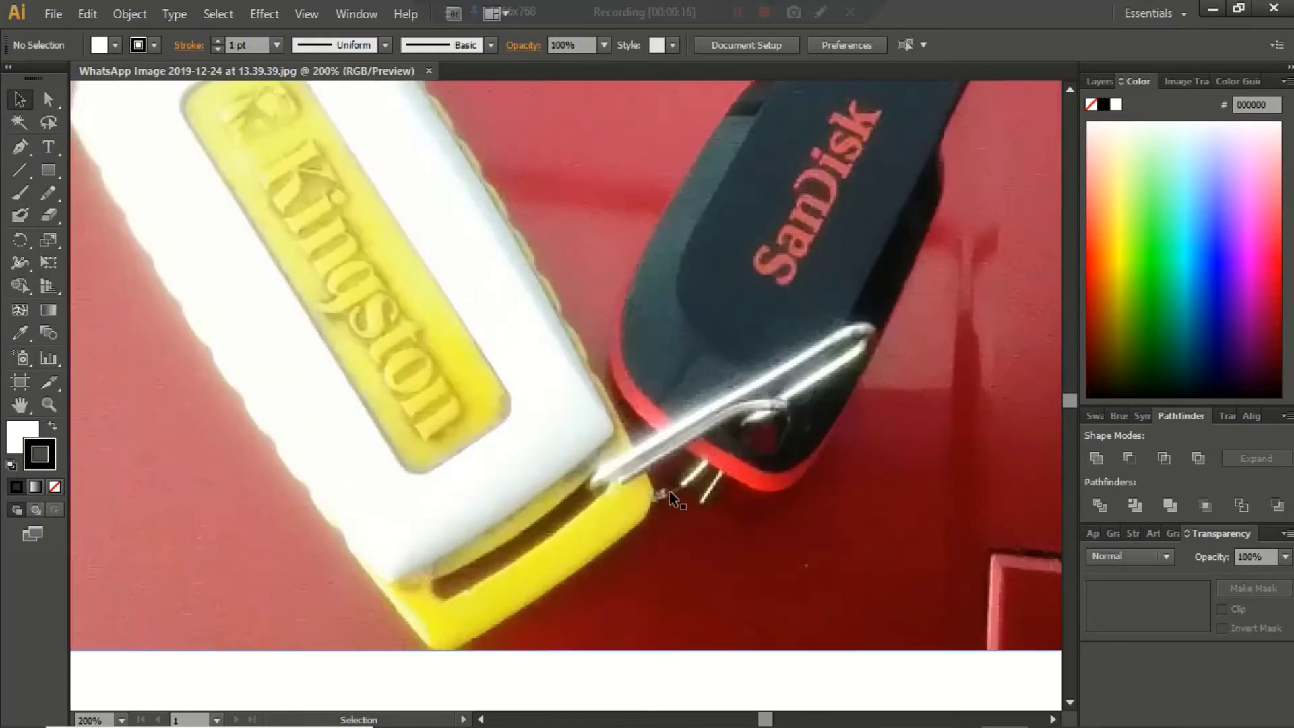
pyautogui.scroll(-2, 760, 477)
pyautogui.scroll(1, 824, 360)
pyautogui.scroll(-2, 745, 438)
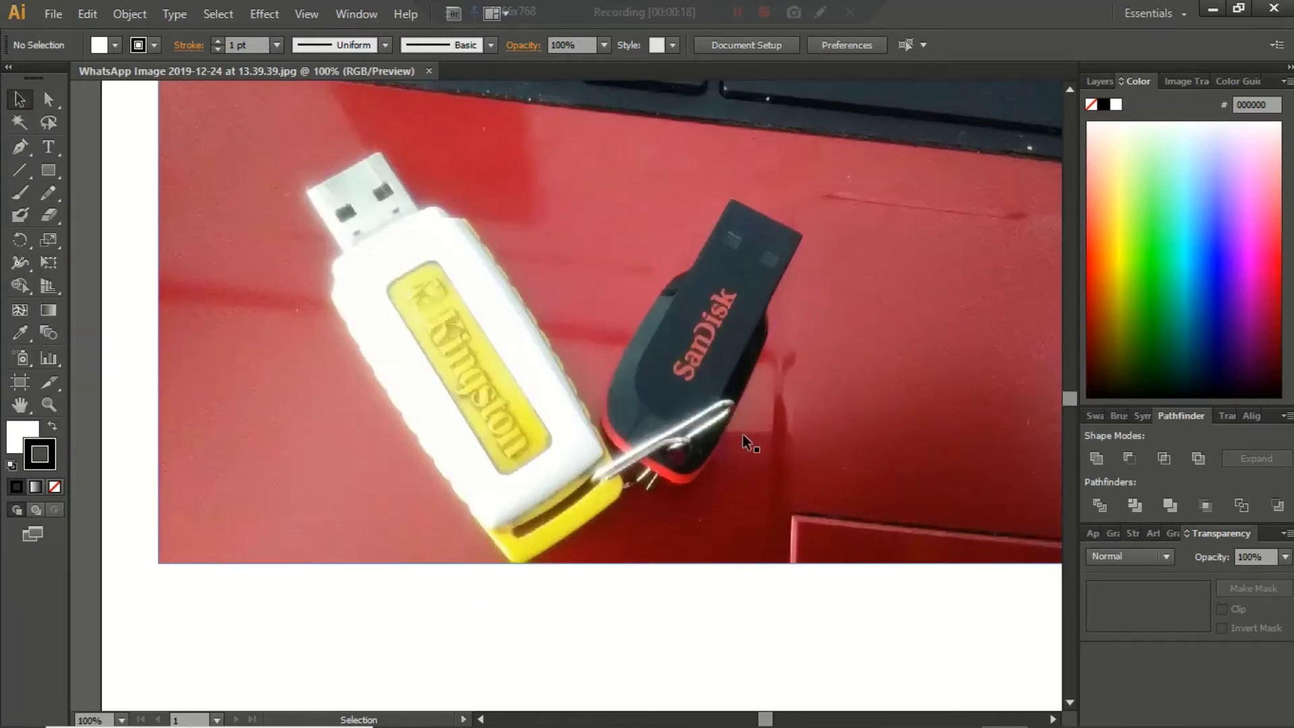
pyautogui.scroll(1, 767, 306)
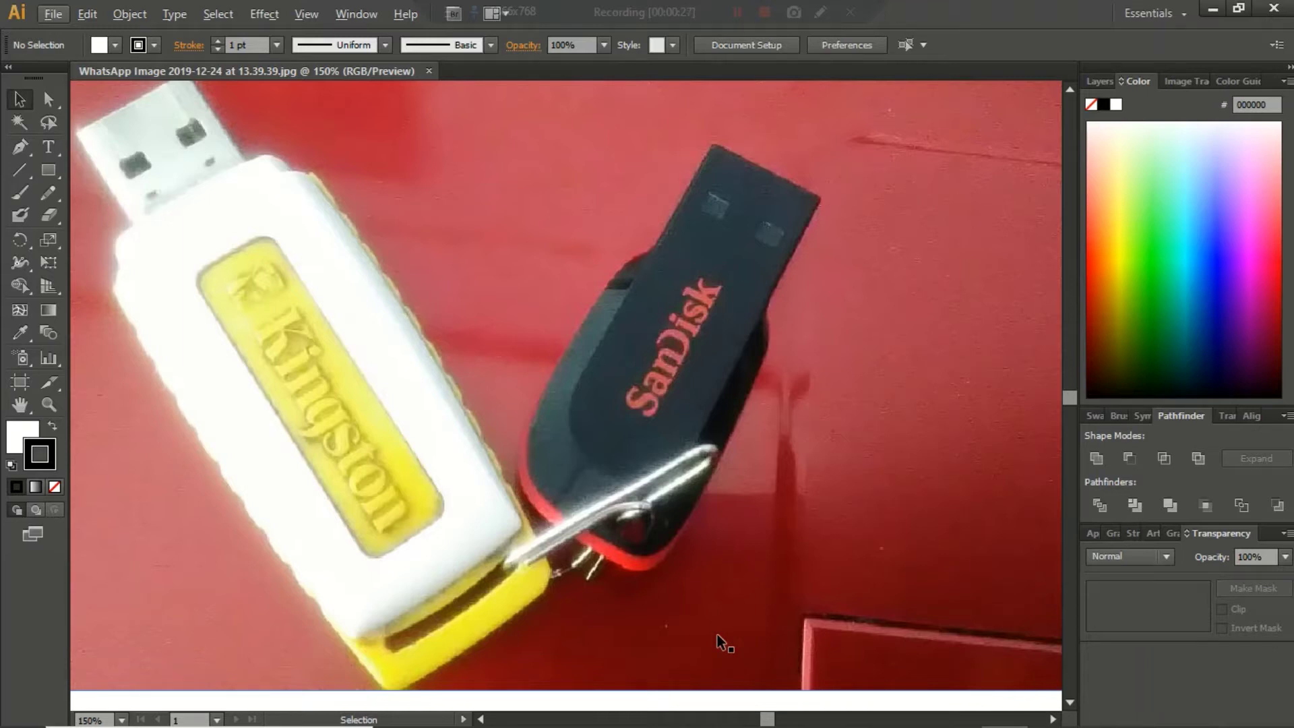
# With the Pen tool, place anchors along the SanDisk drive's top edge to its top-right corner
pyautogui.click(20, 146)
pyautogui.keyDown('alt'); pyautogui.scroll(1, 672, 236); pyautogui.keyUp('alt')
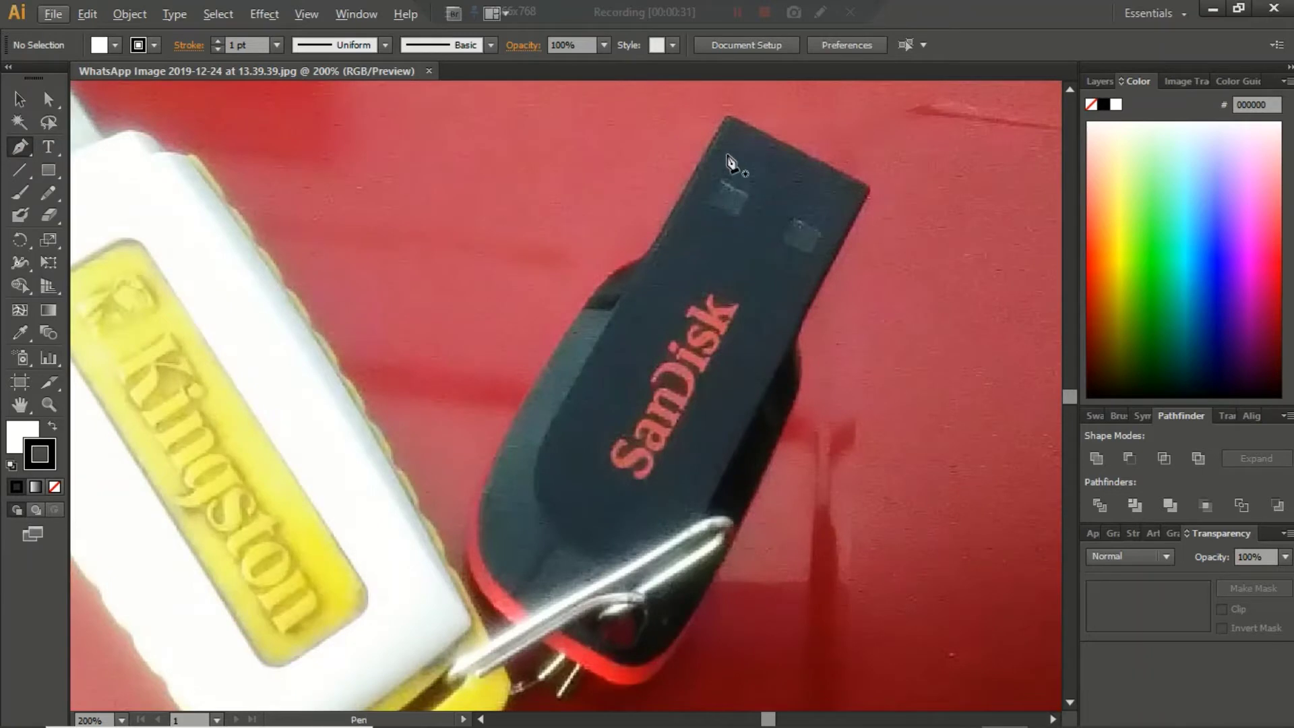
pyautogui.click(727, 116)
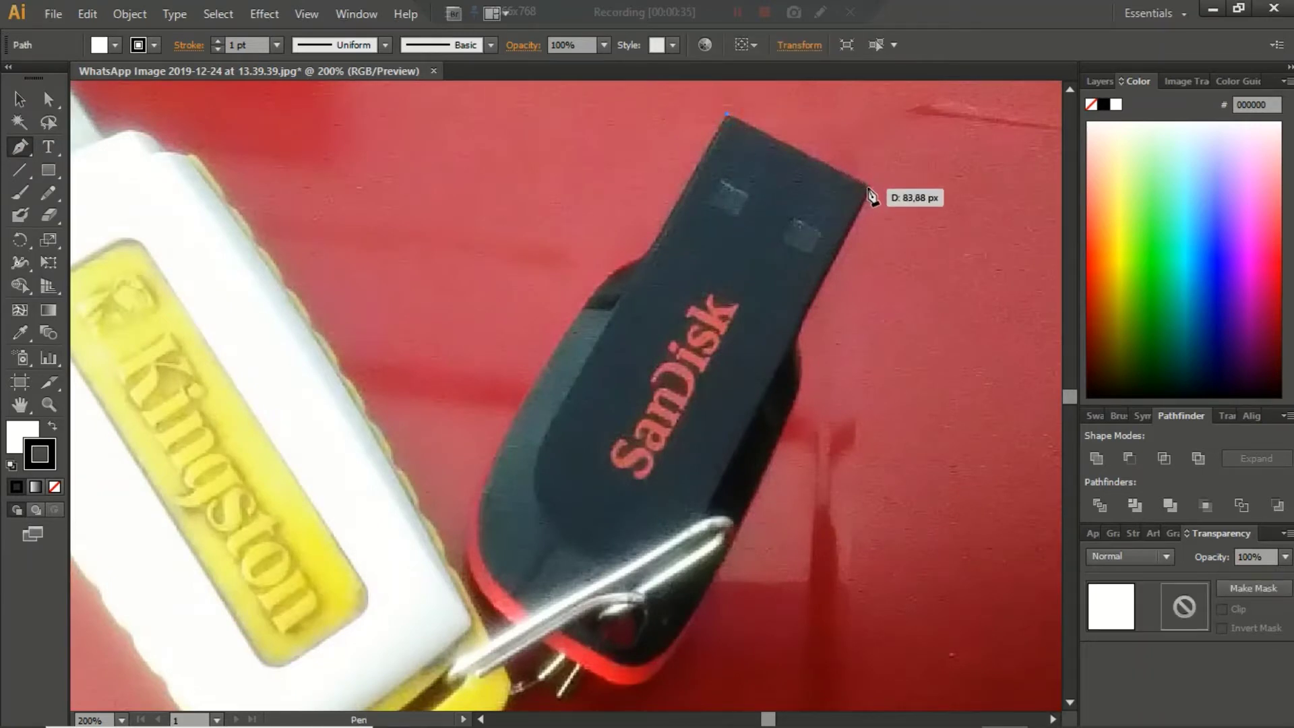
pyautogui.click(869, 191)
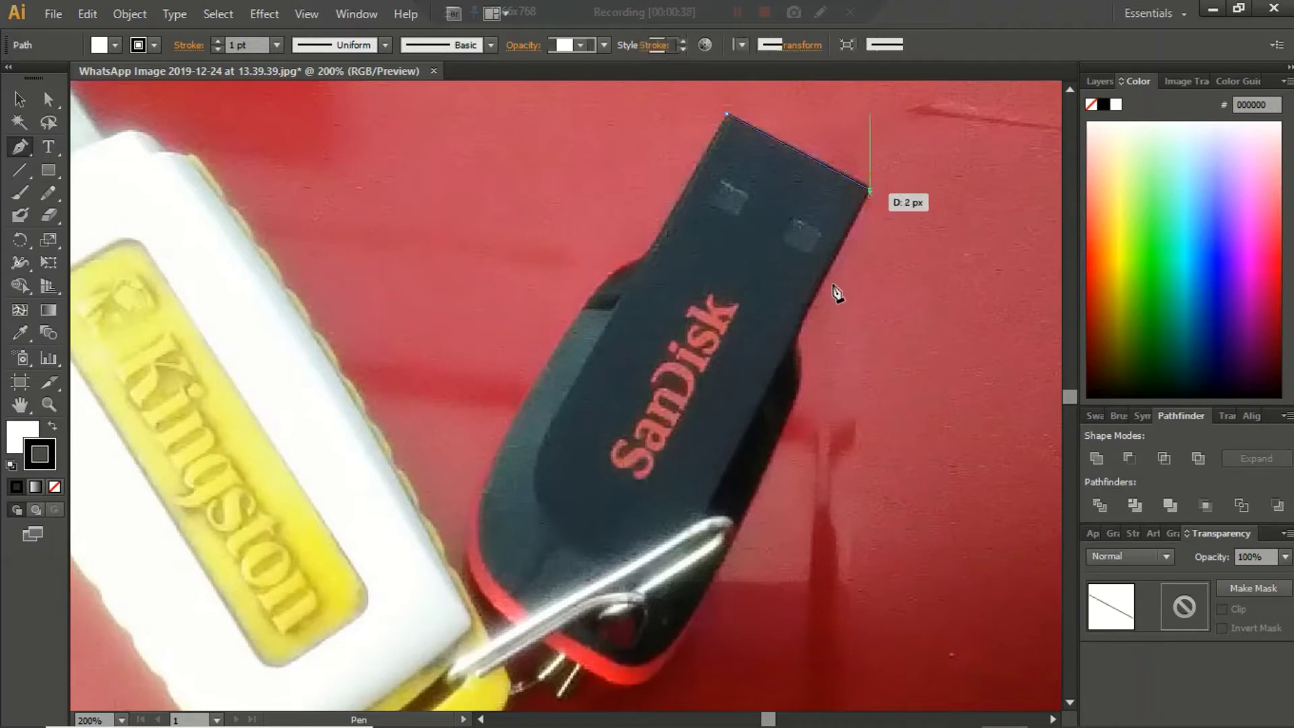
pyautogui.hotkey('ctrl', 'z')
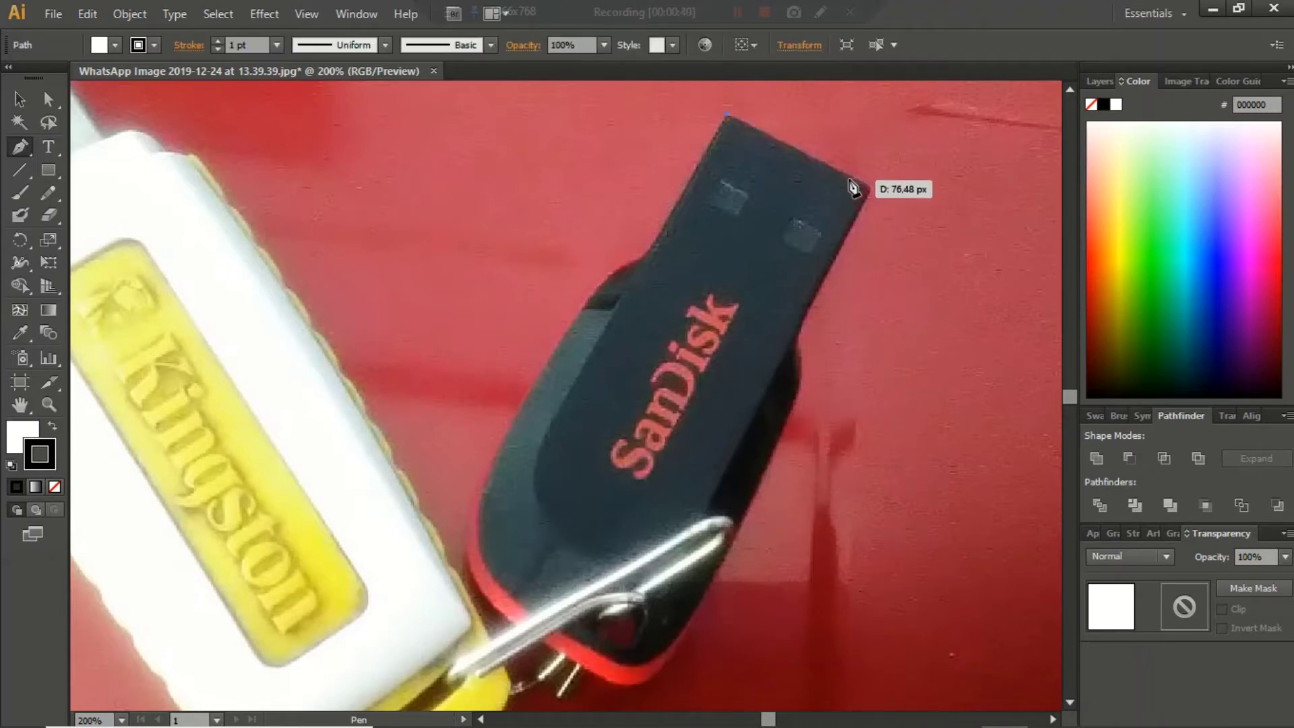
pyautogui.click(807, 156)
pyautogui.hotkey('ctrl', 'z')
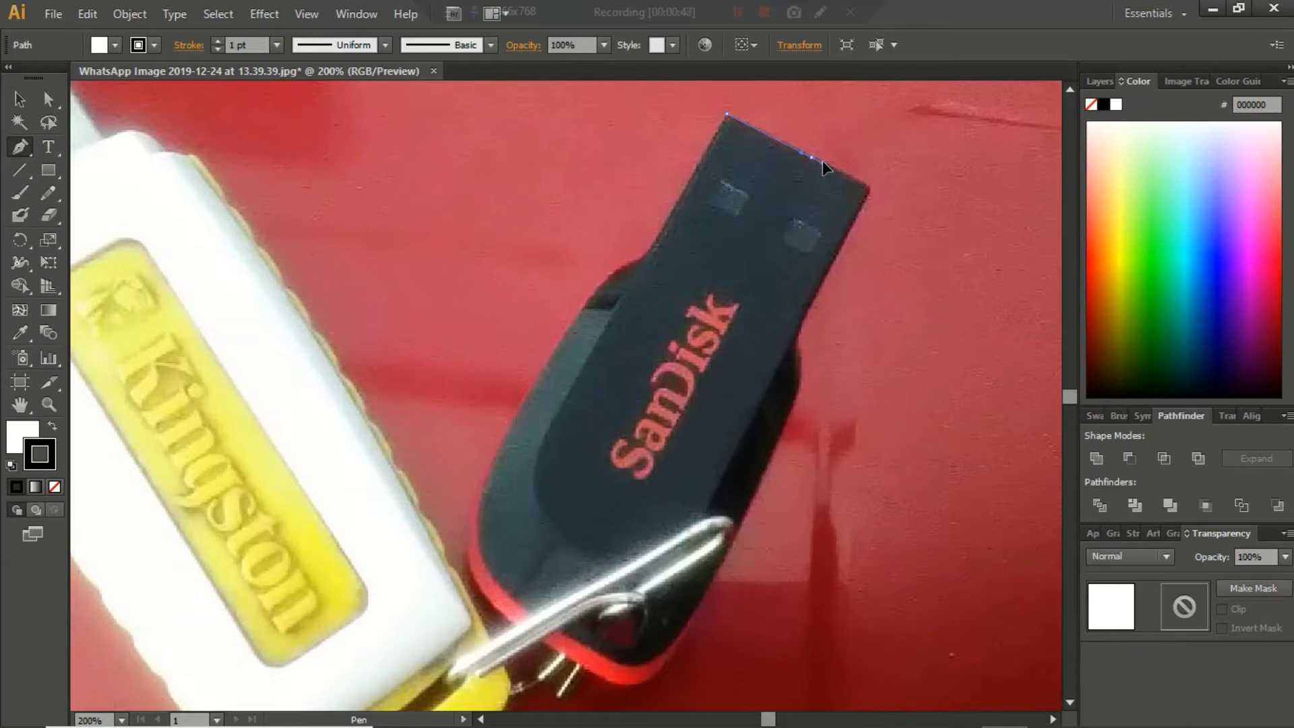
pyautogui.click(823, 162)
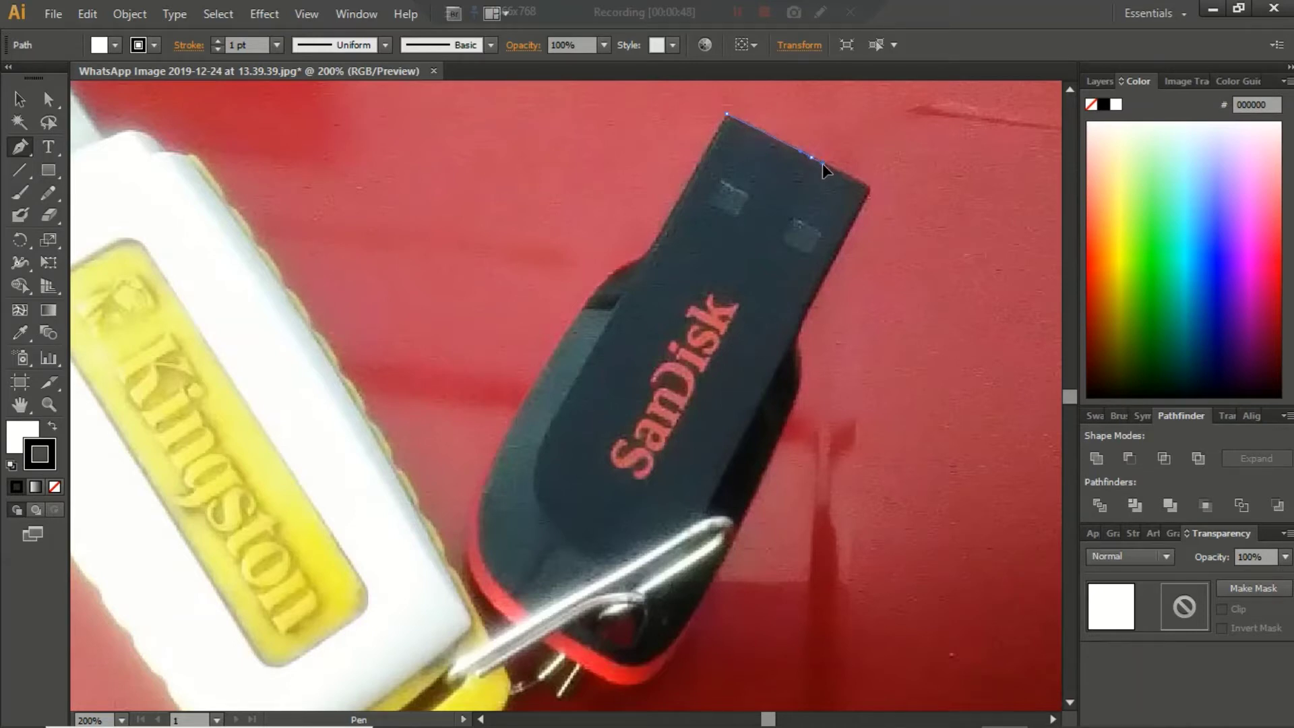
pyautogui.click(870, 192)
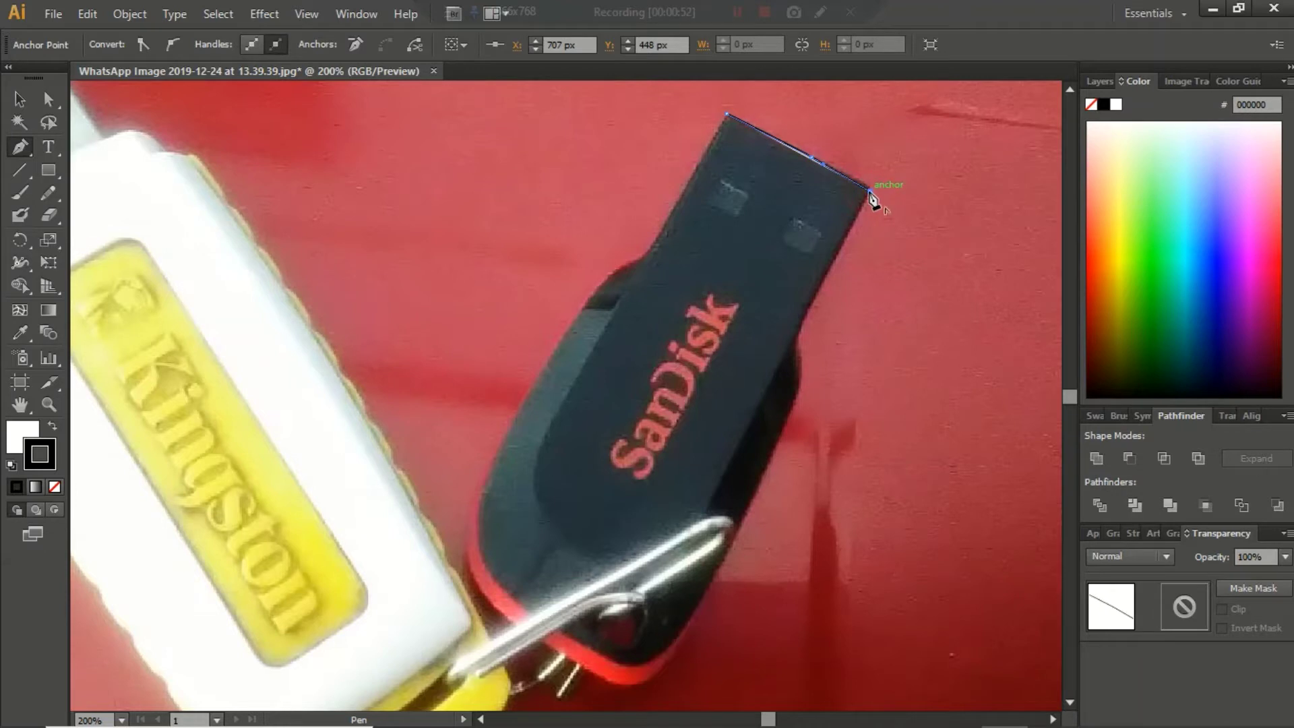
# Set the path to no fill with a black stroke
pyautogui.click(1091, 106)
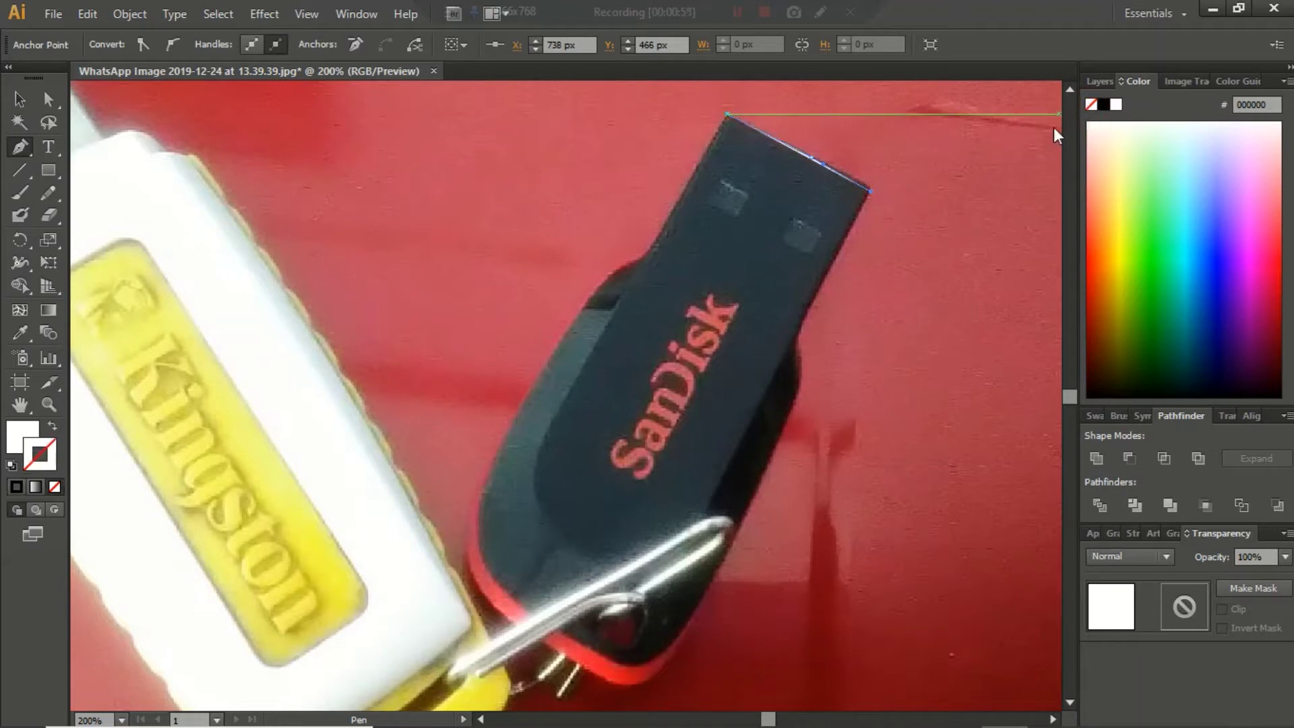
pyautogui.click(52, 426)
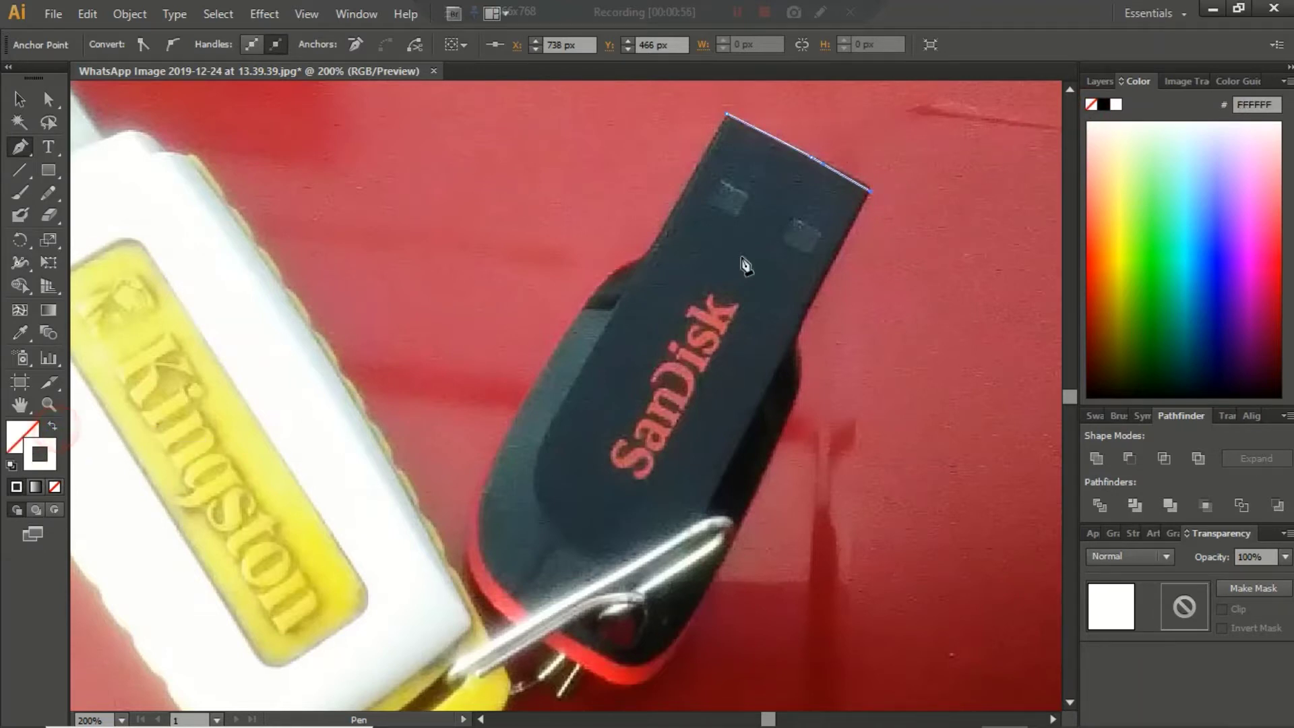
pyautogui.click(1103, 105)
# Trace down the drive's right edge, around its rounded bottom and up the left side, closing the path
pyautogui.scroll(-1, 755, 434)
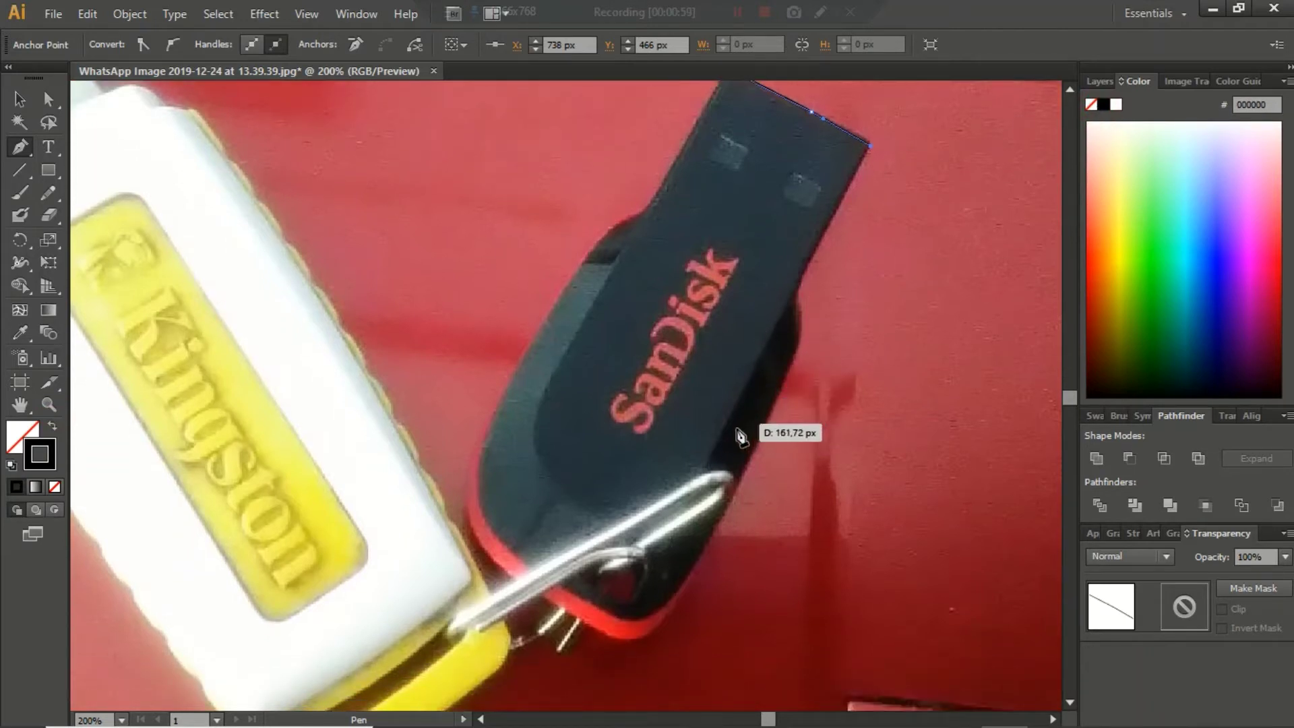
pyautogui.click(735, 413)
pyautogui.moveTo(728, 421); pyautogui.dragTo(725, 432)
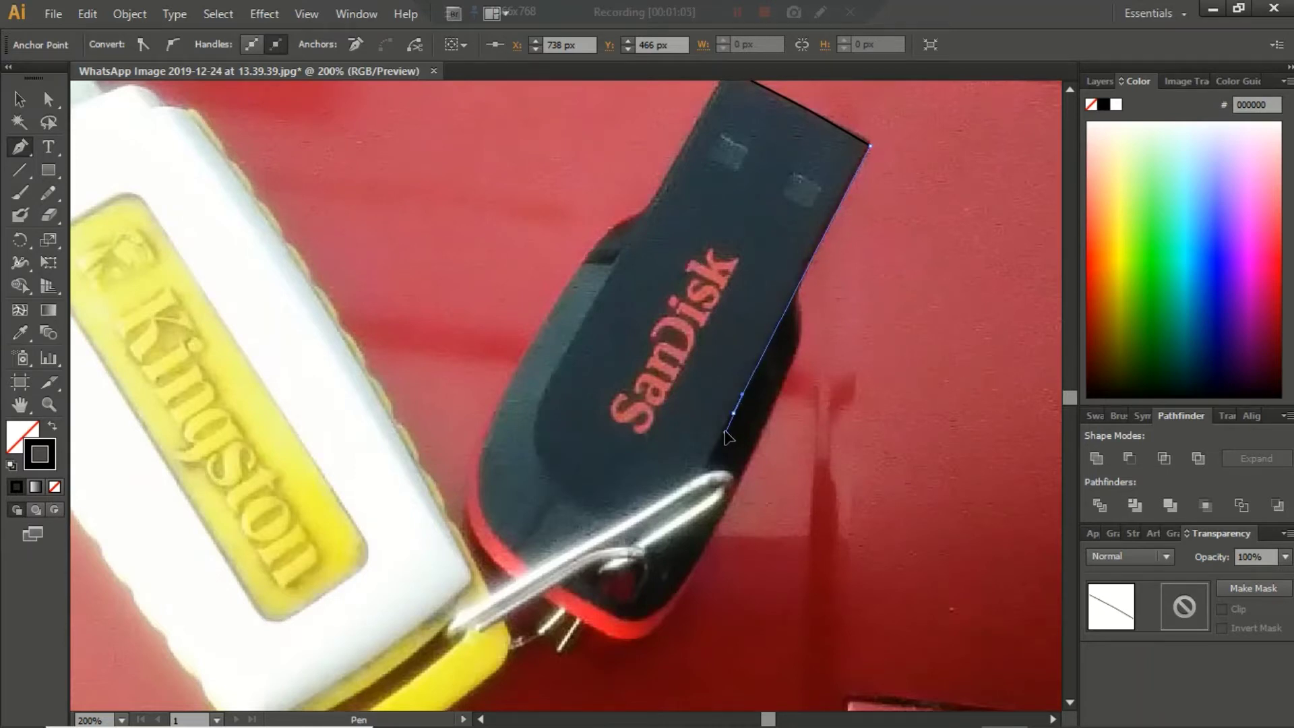
pyautogui.click(672, 503)
pyautogui.moveTo(583, 507); pyautogui.dragTo(572, 502)
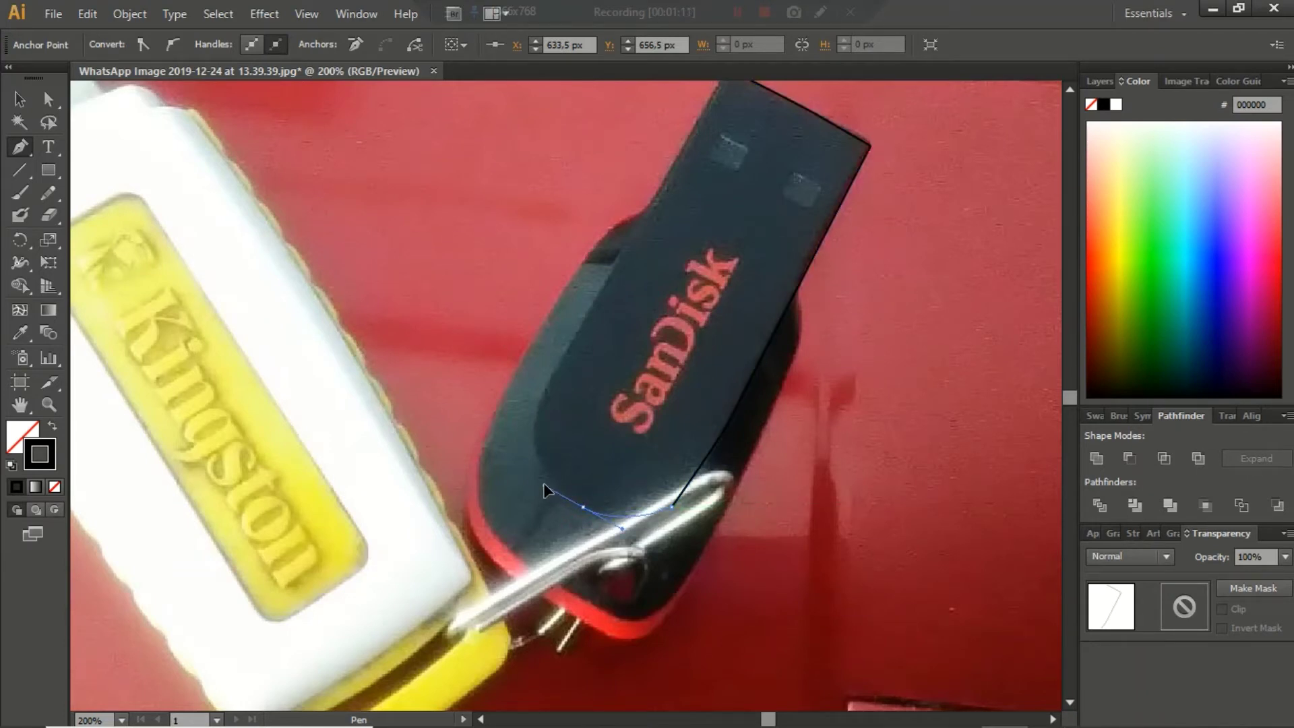
pyautogui.moveTo(542, 401); pyautogui.dragTo(564, 376)
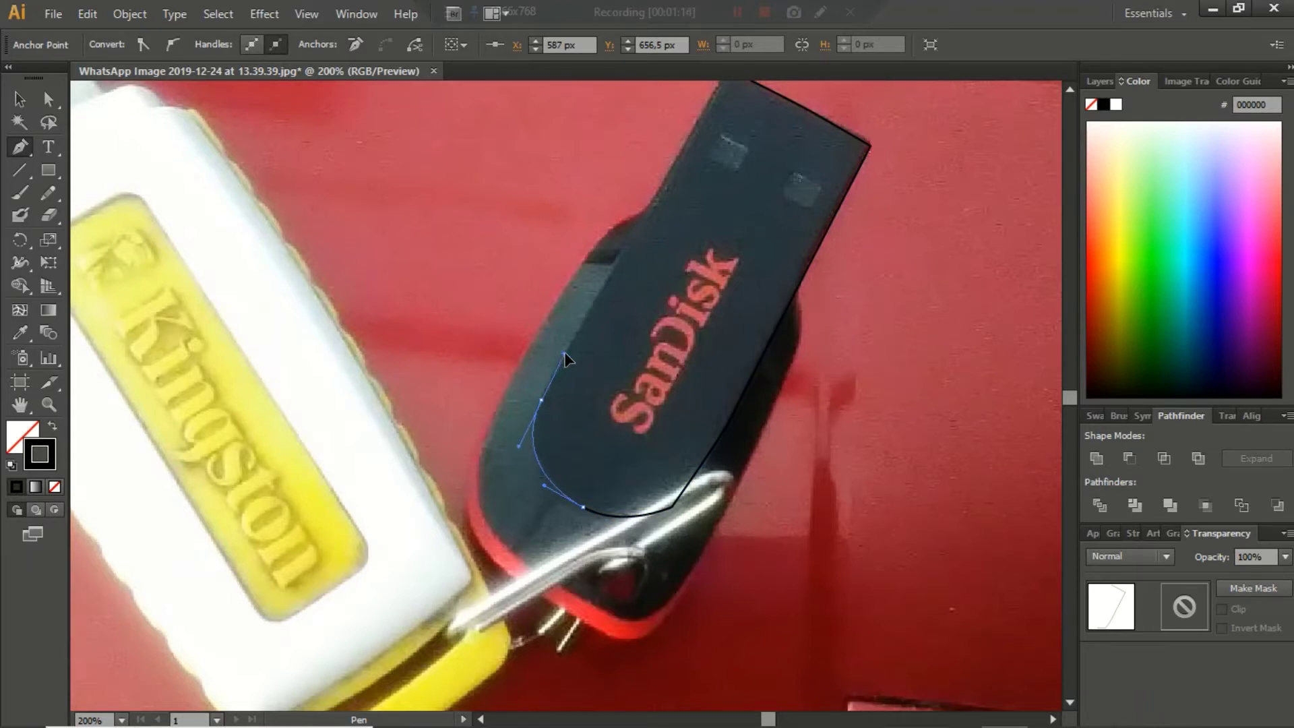
pyautogui.click(623, 249)
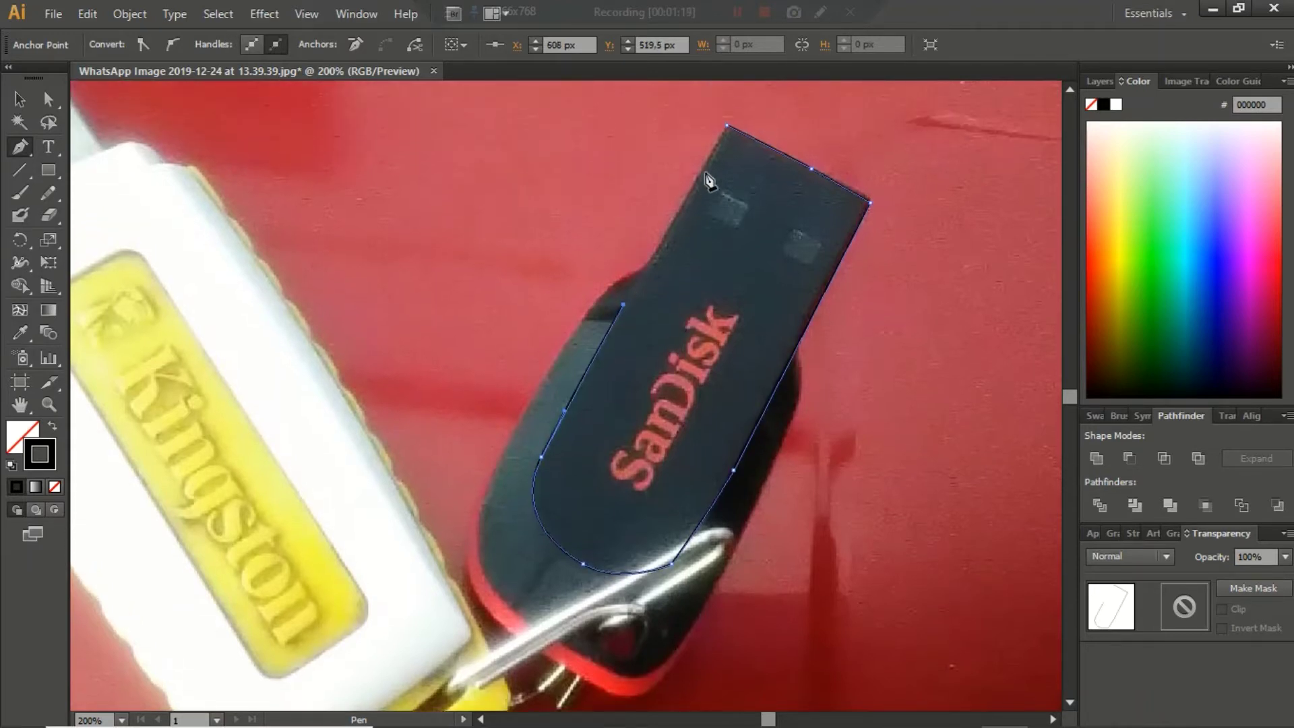
pyautogui.scroll(2, 640, 246)
pyautogui.moveTo(703, 162); pyautogui.dragTo(703, 177)
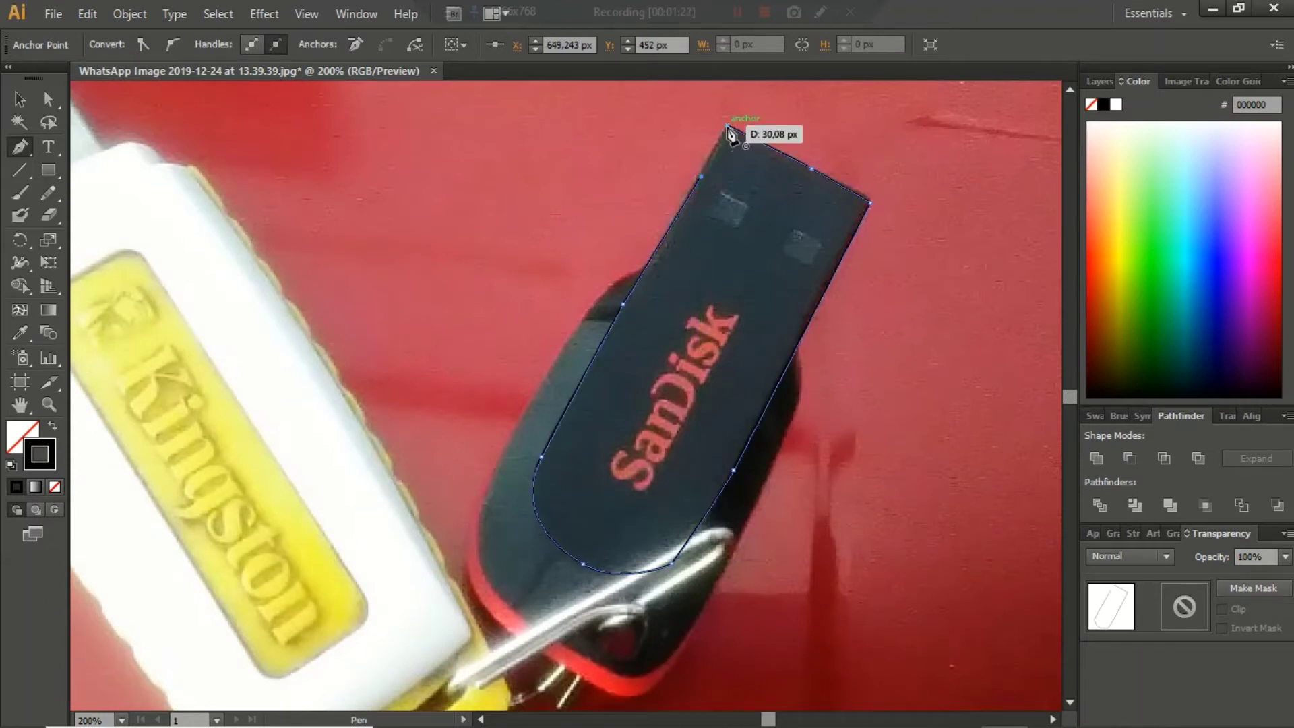
pyautogui.click(727, 124)
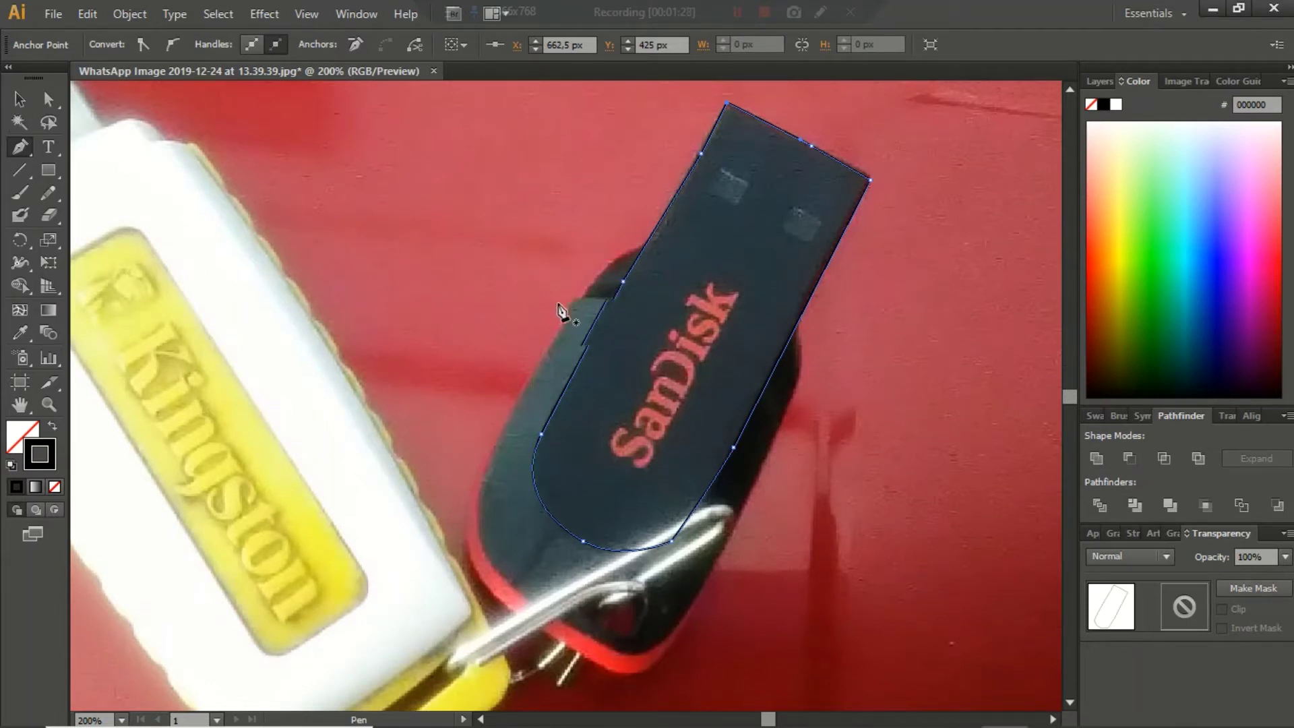
pyautogui.scroll(-1, 574, 296)
# Trace a second outline down the rear body's left side and around its lower corner and bottom
pyautogui.click(599, 267)
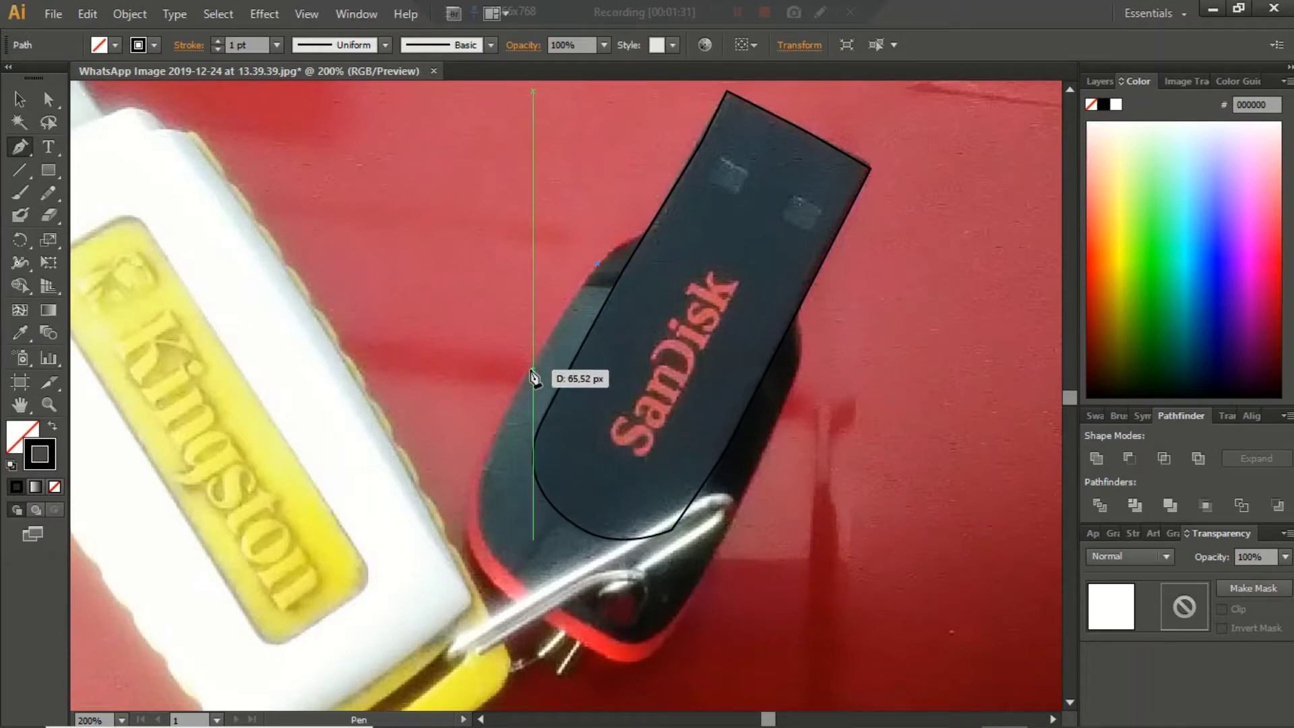
pyautogui.moveTo(533, 372); pyautogui.dragTo(523, 382)
pyautogui.hotkey('ctrl', 'z')
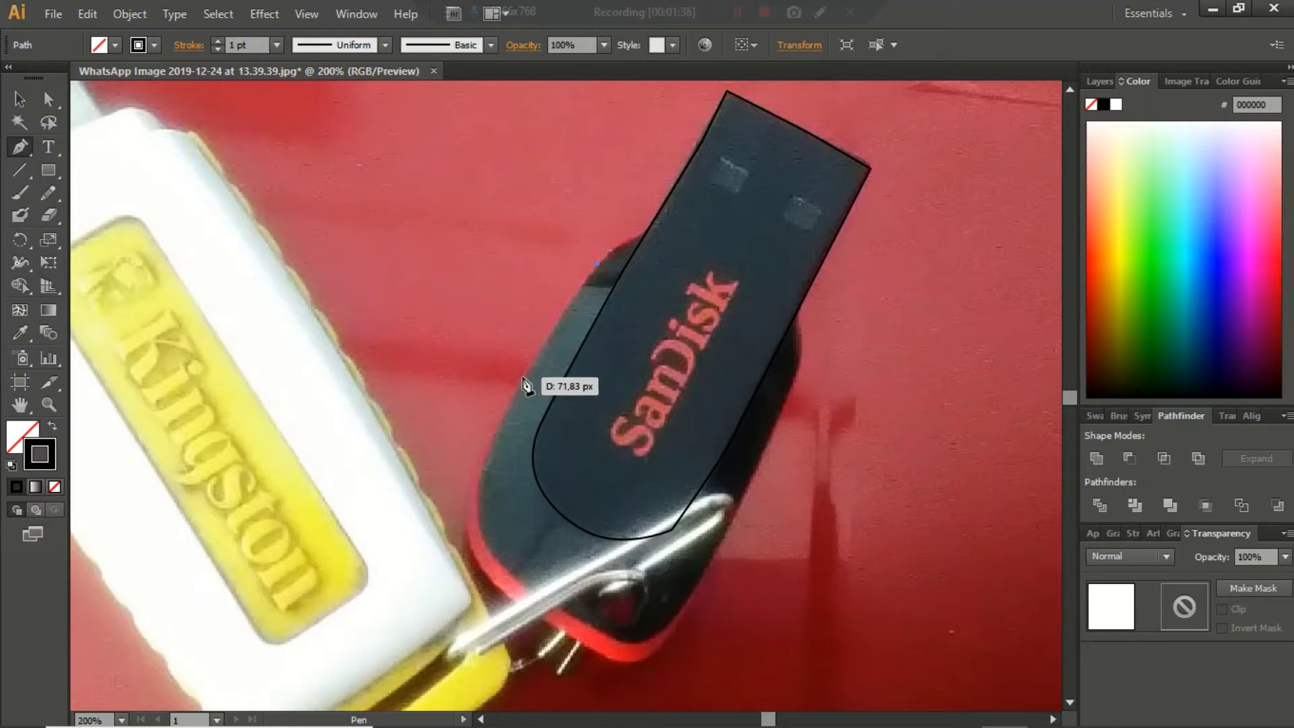
pyautogui.click(513, 392)
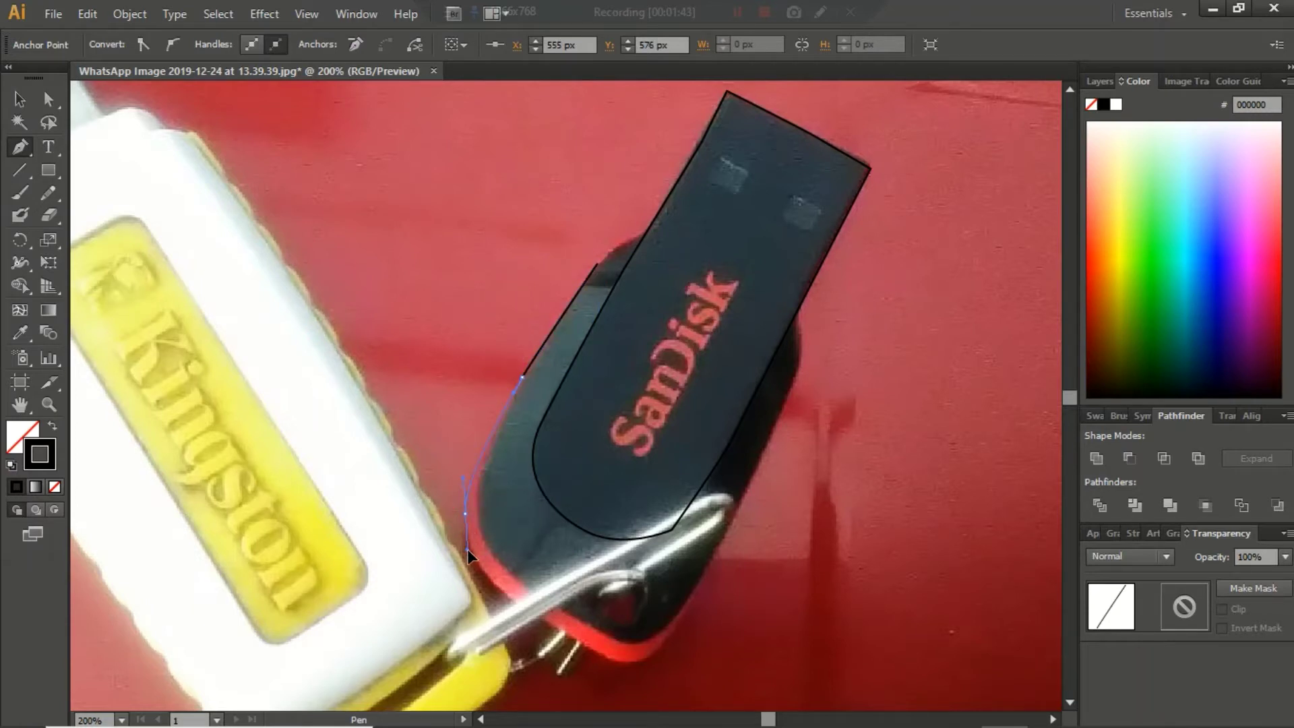
pyautogui.moveTo(465, 513); pyautogui.dragTo(467, 549)
pyautogui.moveTo(512, 600); pyautogui.dragTo(536, 623)
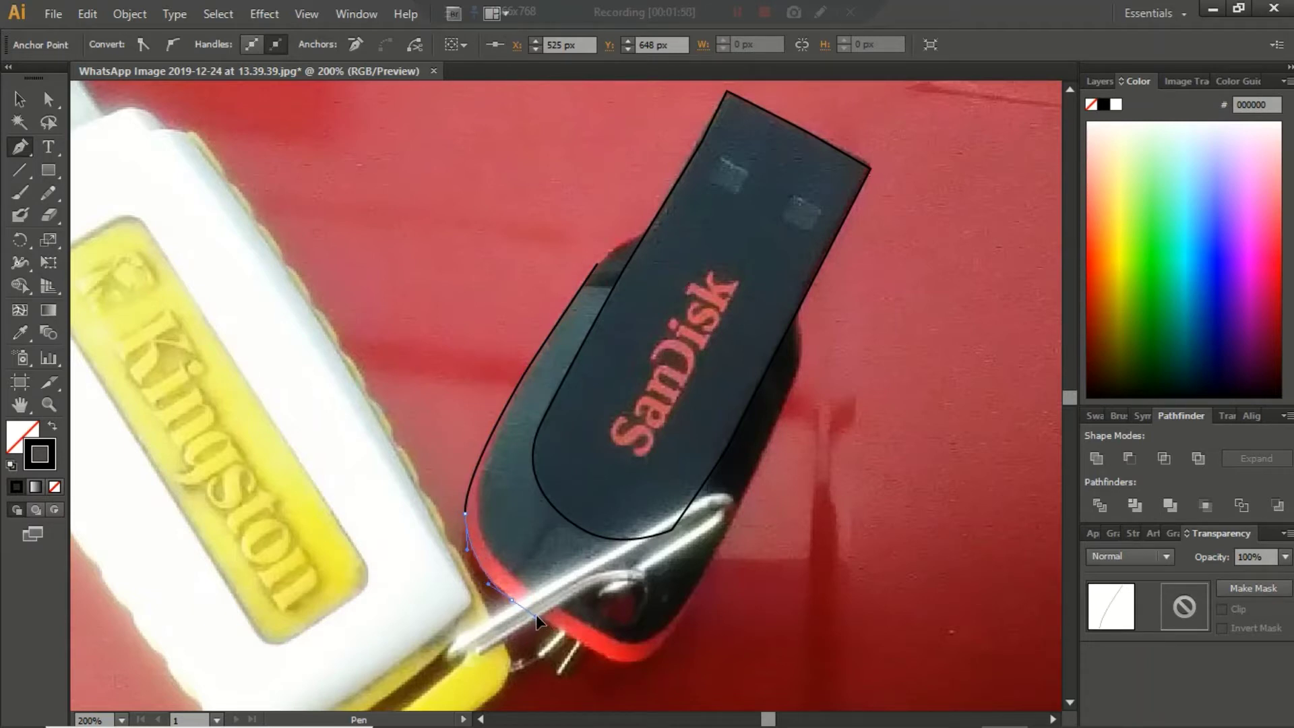
pyautogui.click(620, 662)
pyautogui.moveTo(686, 612); pyautogui.dragTo(698, 603)
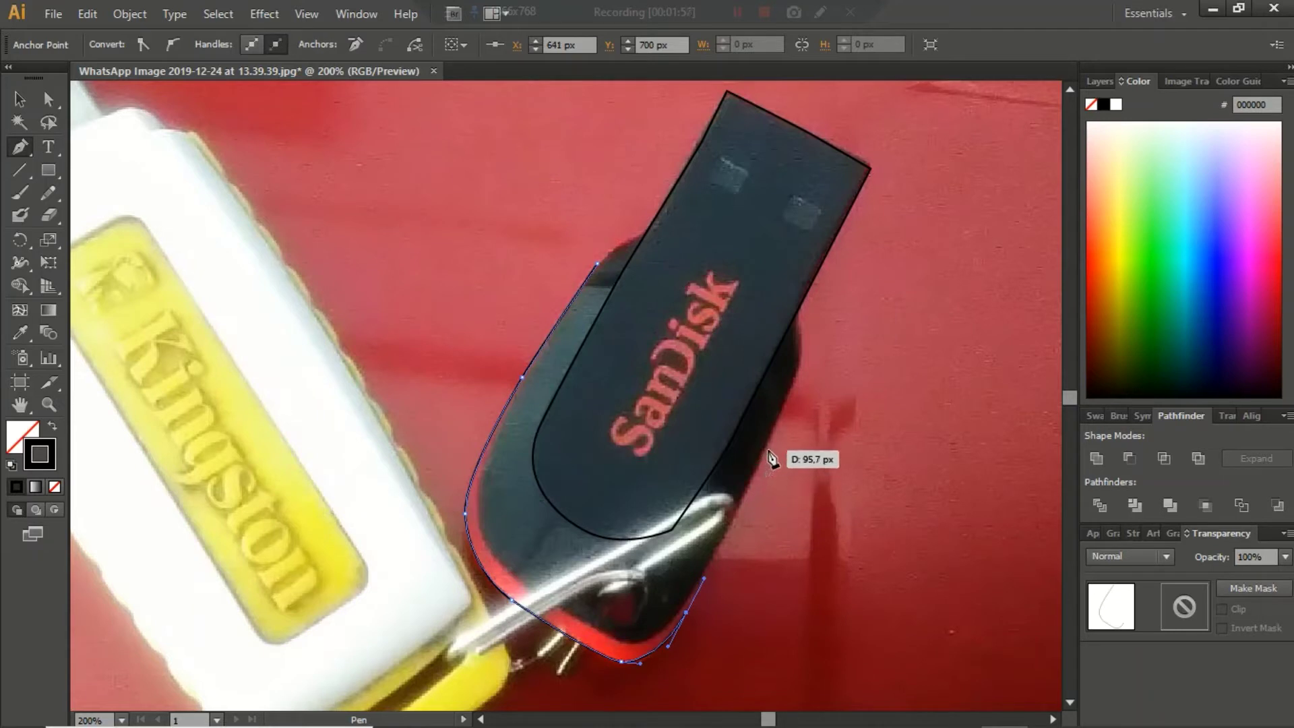
# Extend the outline up the drive's right edge and across the top, joining it to the existing path
pyautogui.click(774, 426)
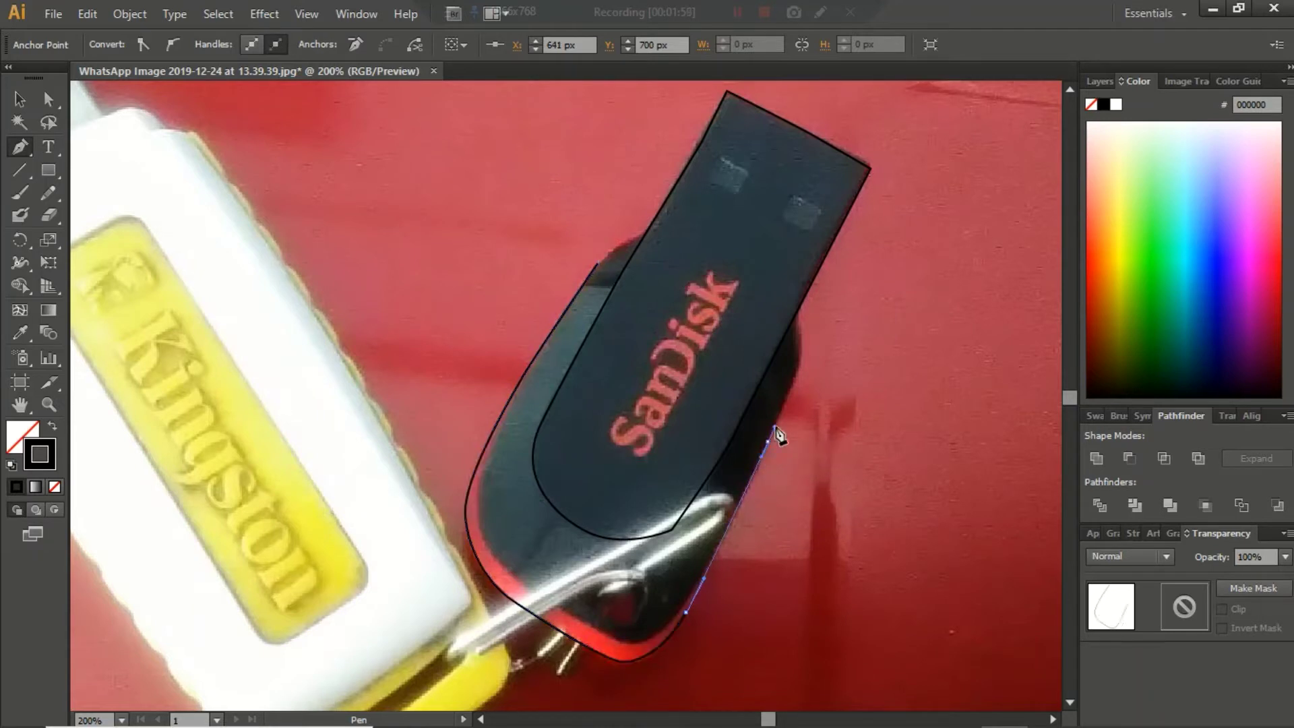
pyautogui.click(794, 382)
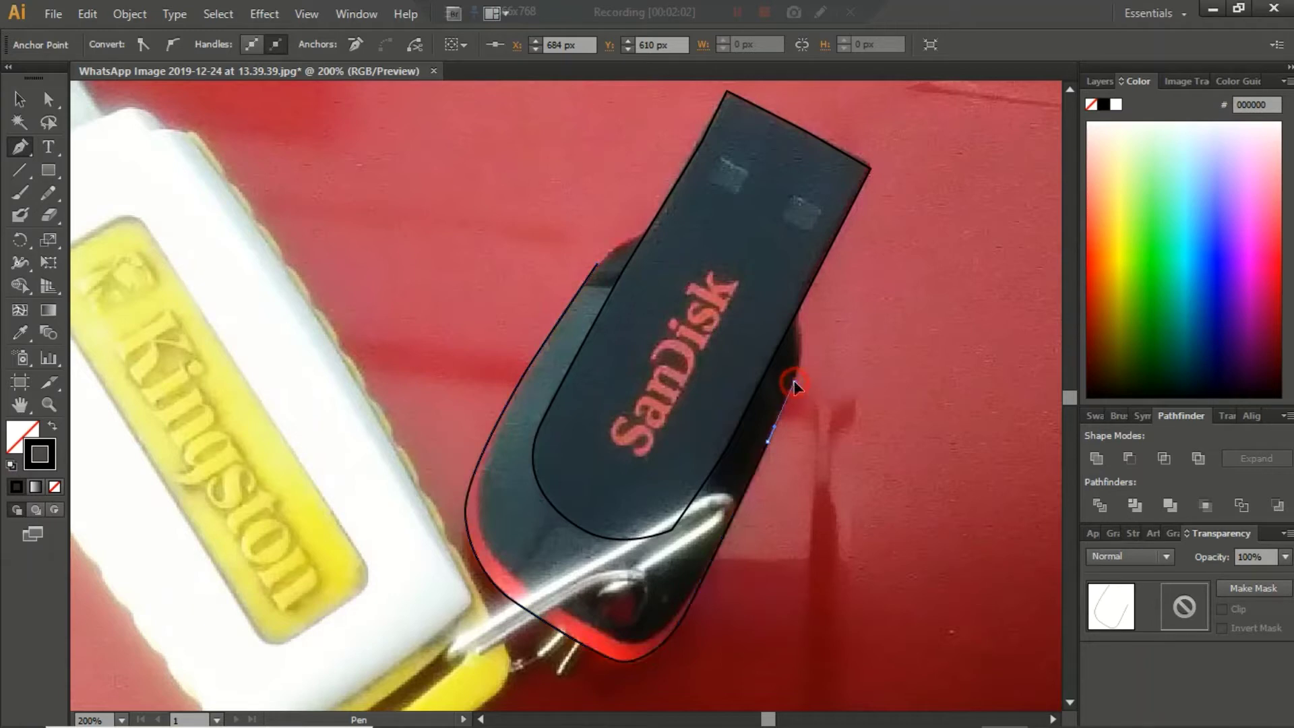
pyautogui.click(797, 317)
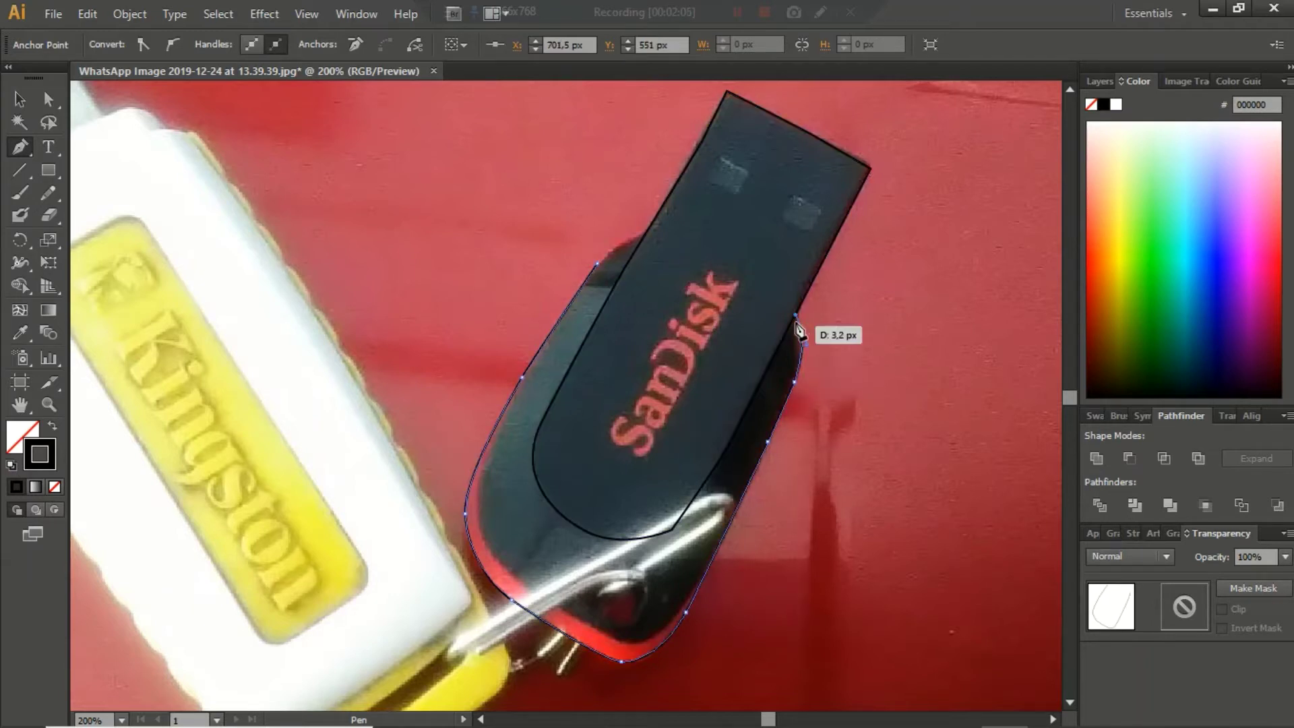
pyautogui.click(647, 232)
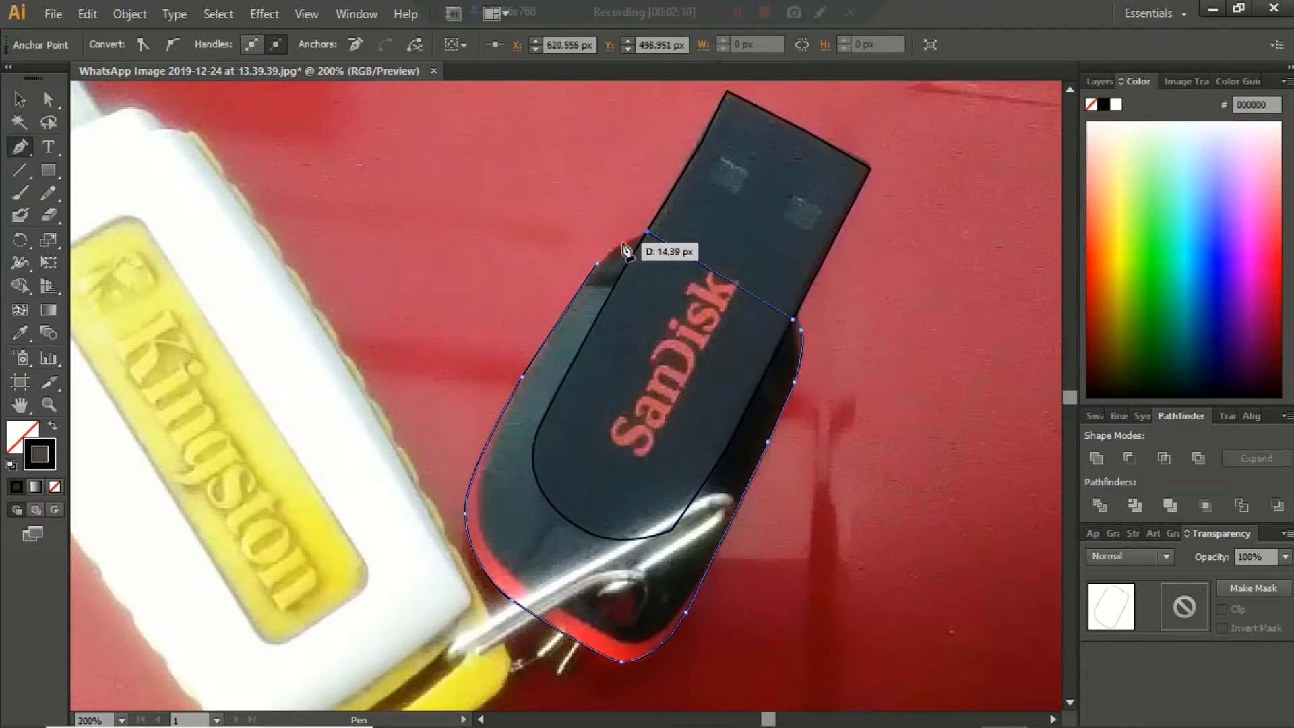
pyautogui.click(620, 244)
pyautogui.moveTo(610, 261); pyautogui.dragTo(602, 270)
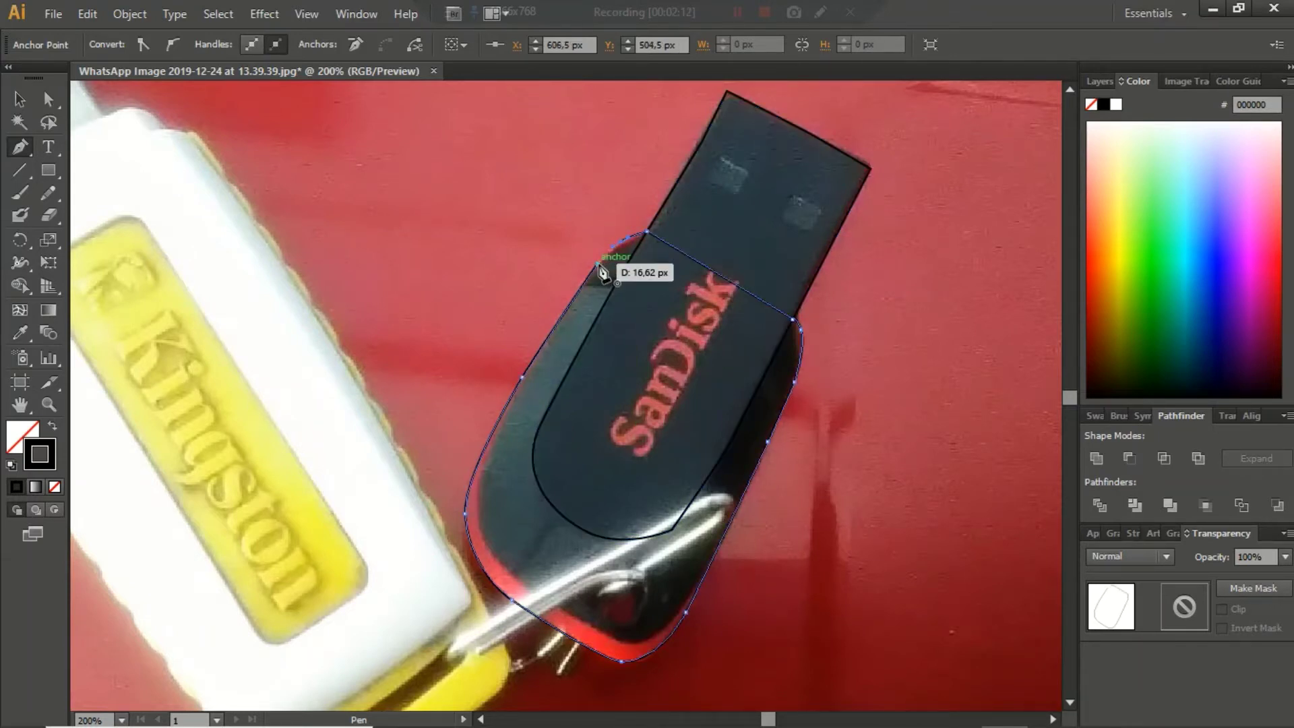
pyautogui.moveTo(607, 720)
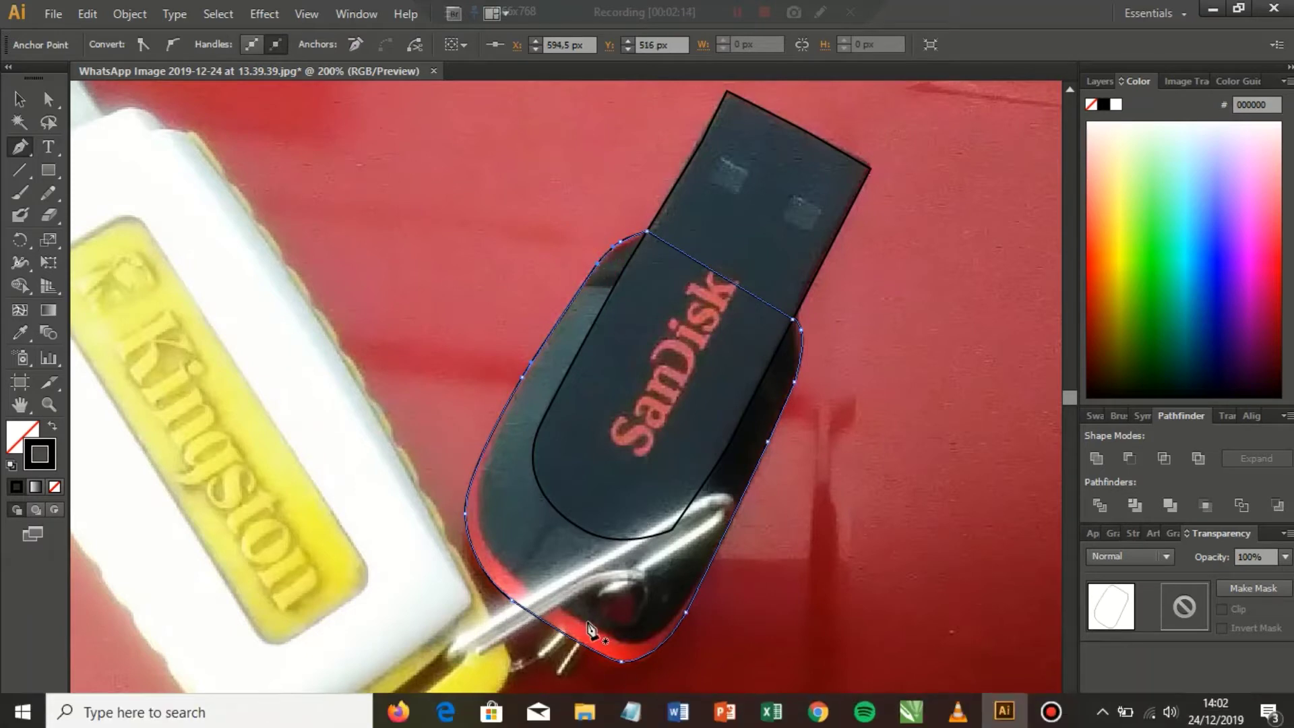
pyautogui.scroll(-5, 495, 607)
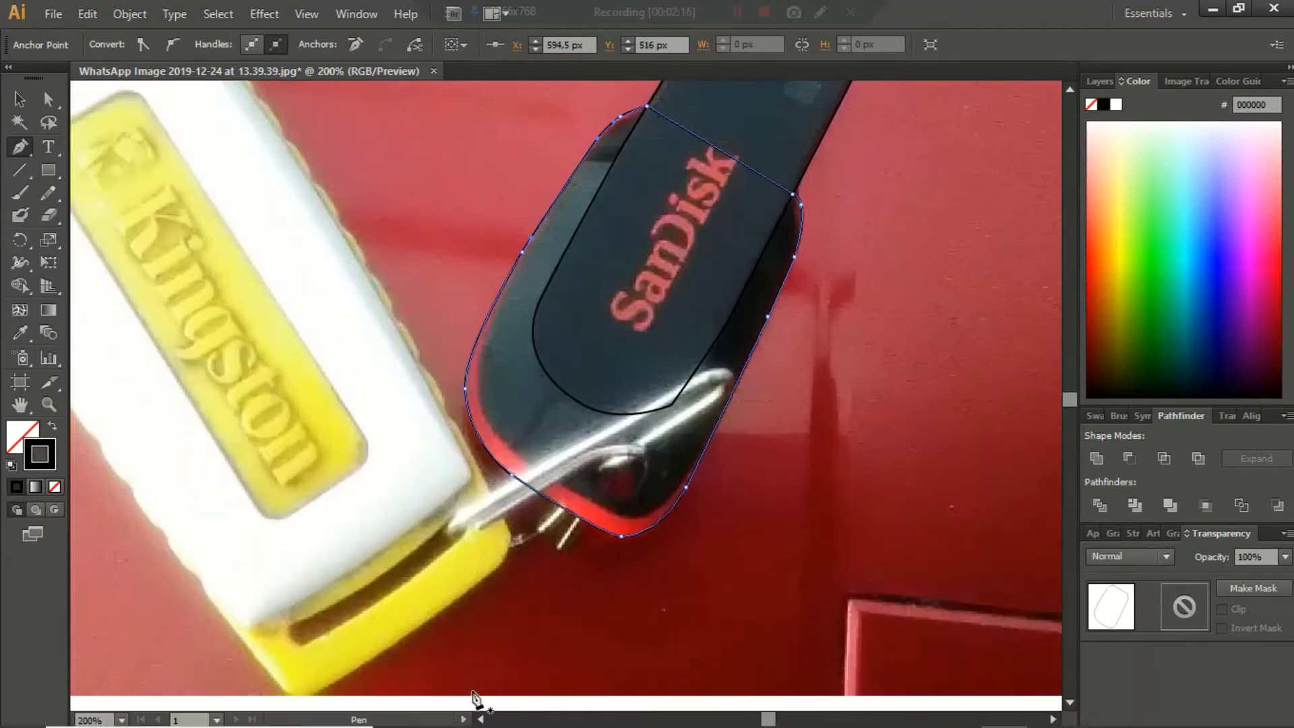
pyautogui.scroll(1, 405, 233)
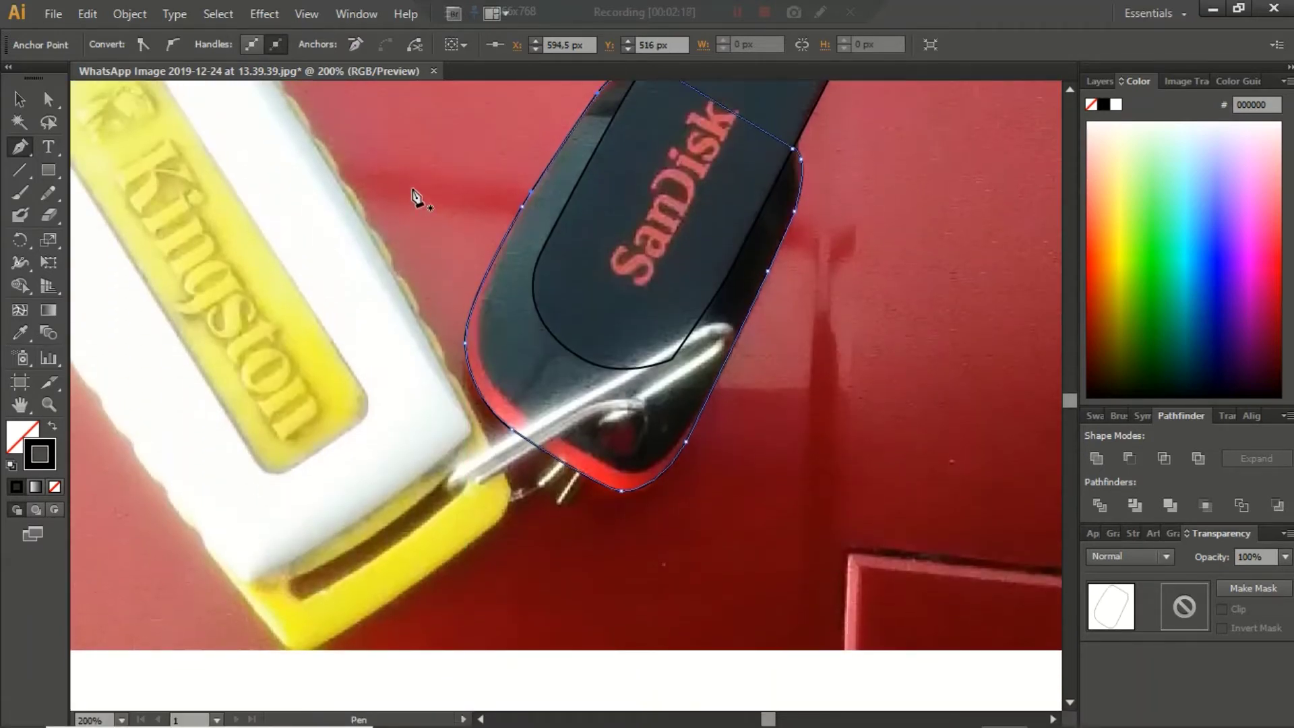
pyautogui.click(407, 165)
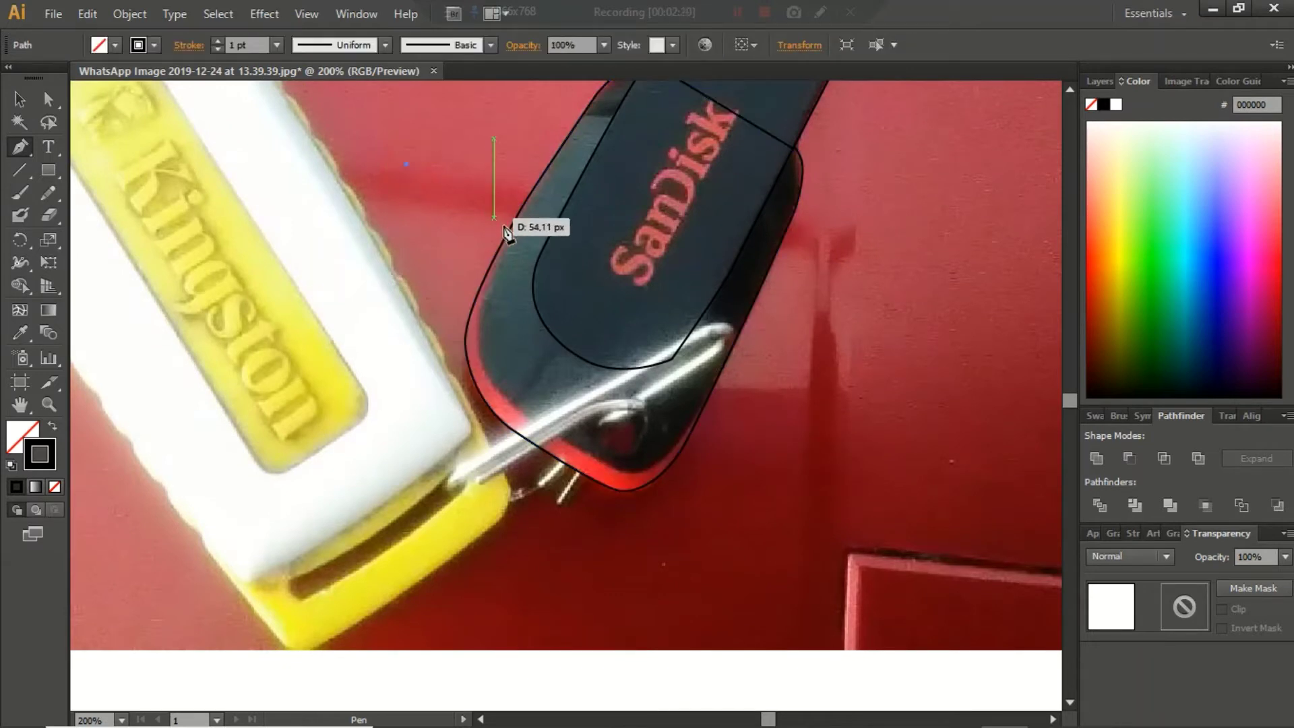
# Curve a new path down the drive's left side and along its bottom edge
pyautogui.moveTo(510, 231); pyautogui.dragTo(476, 345)
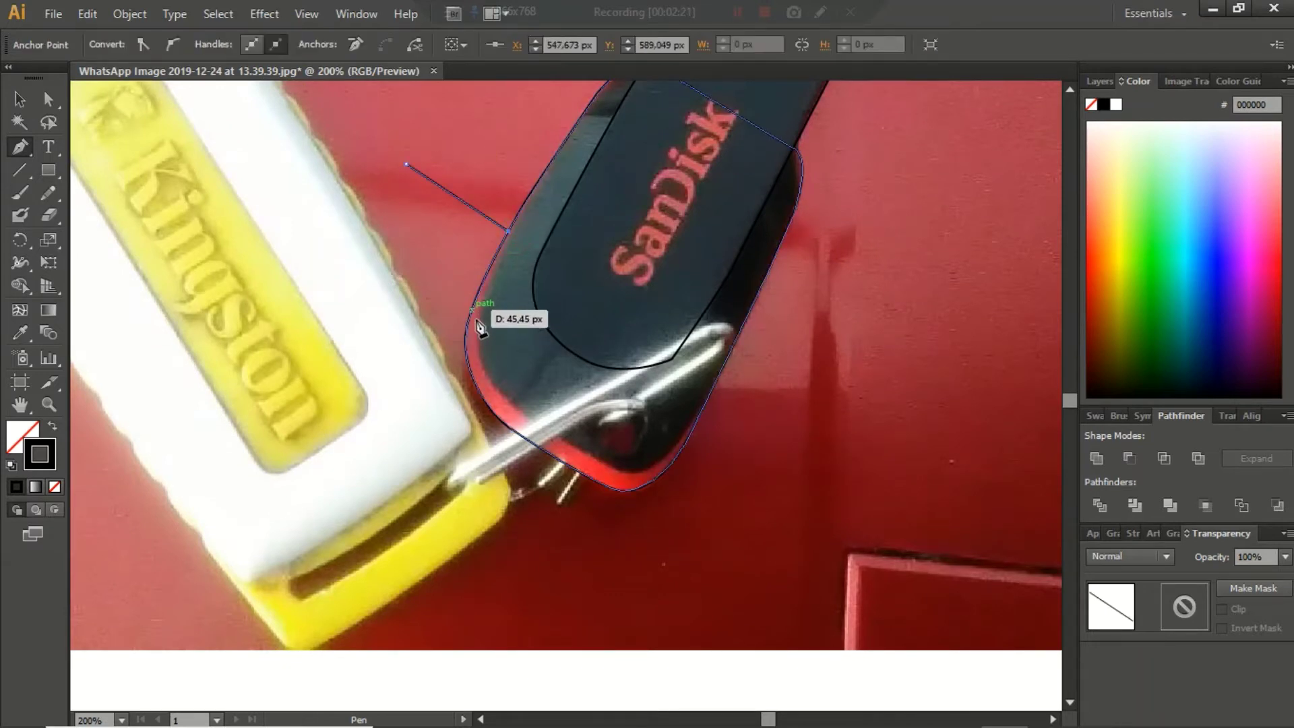
pyautogui.moveTo(499, 394); pyautogui.dragTo(508, 400)
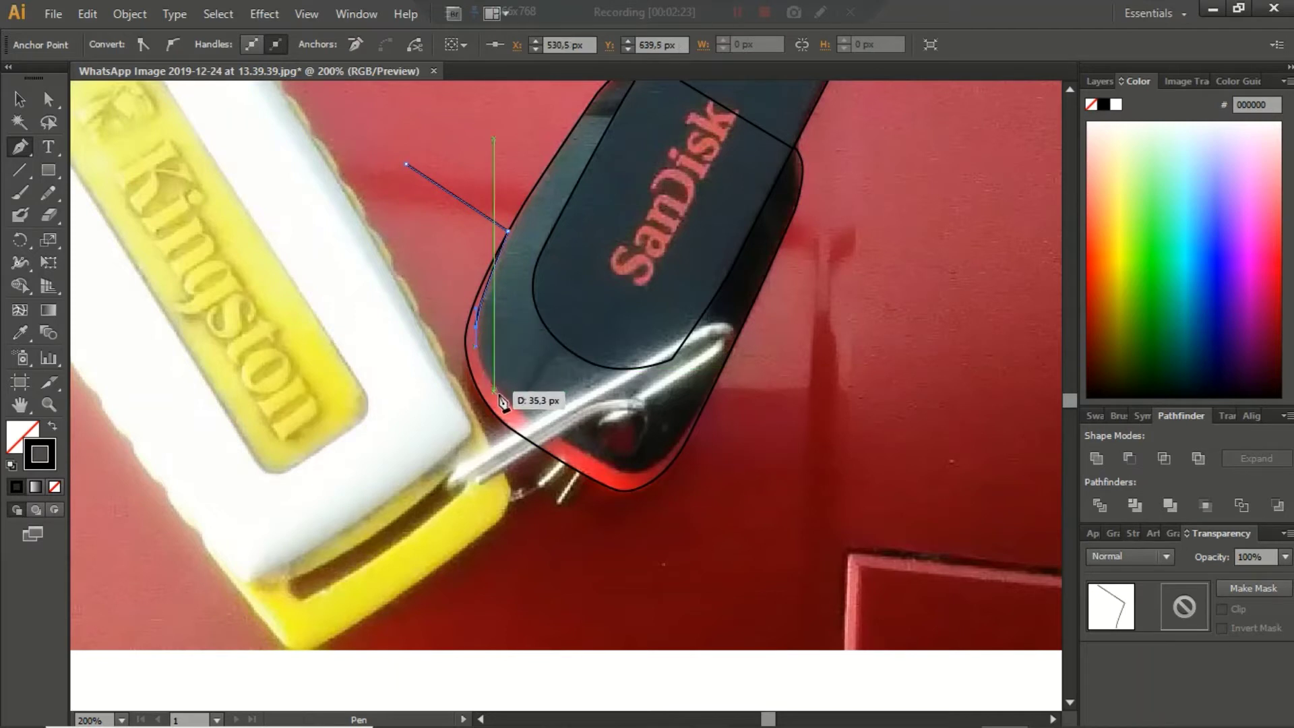
pyautogui.moveTo(580, 445); pyautogui.dragTo(664, 465)
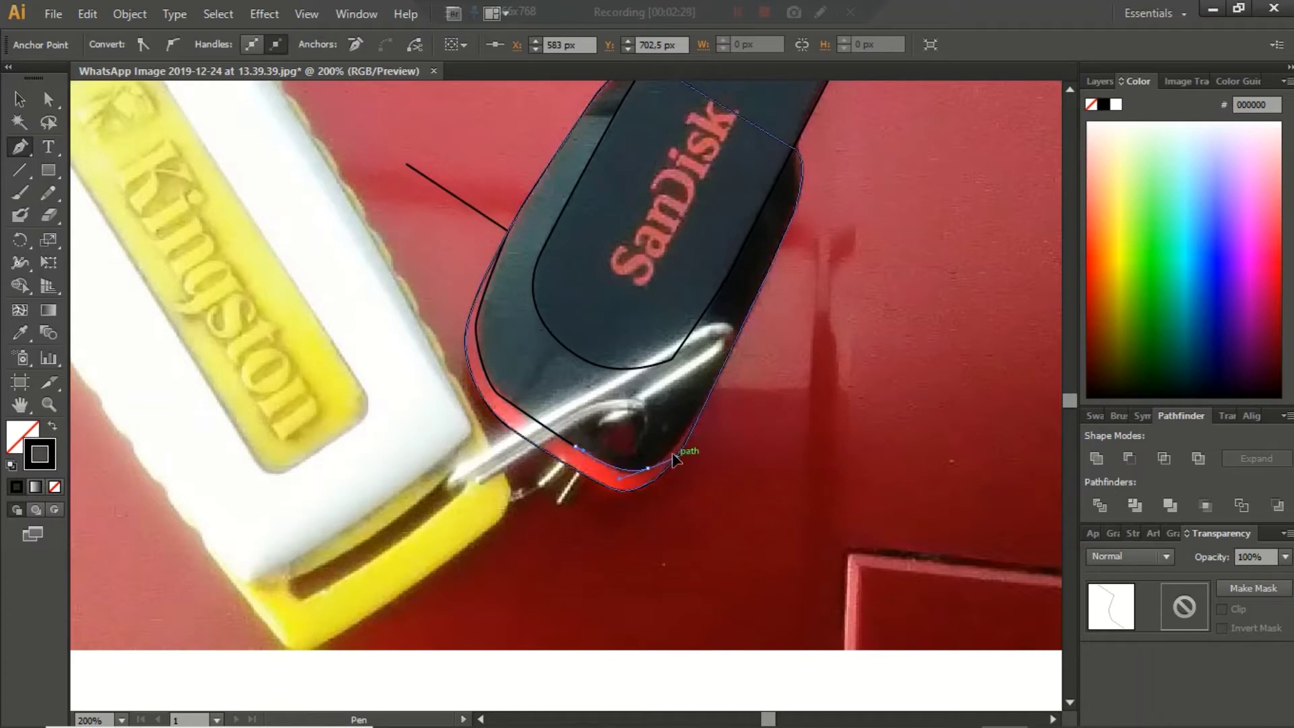
pyautogui.moveTo(699, 417)
pyautogui.mouseDown()
pyautogui.moveTo(755, 402)
pyautogui.moveTo(701, 407)
pyautogui.mouseUp()
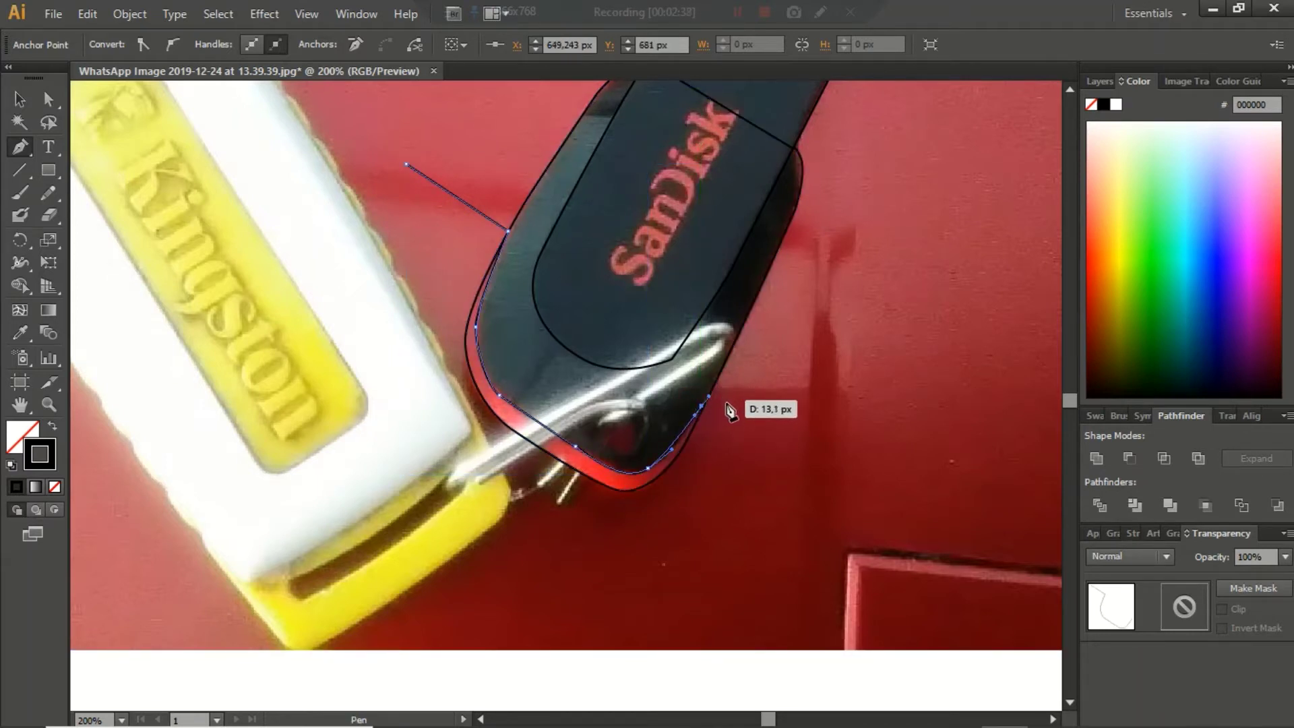
# Add straight corners below the drive and up the Kingston drive's side, closing the polygon
pyautogui.click(750, 429)
pyautogui.click(783, 523)
pyautogui.click(628, 590)
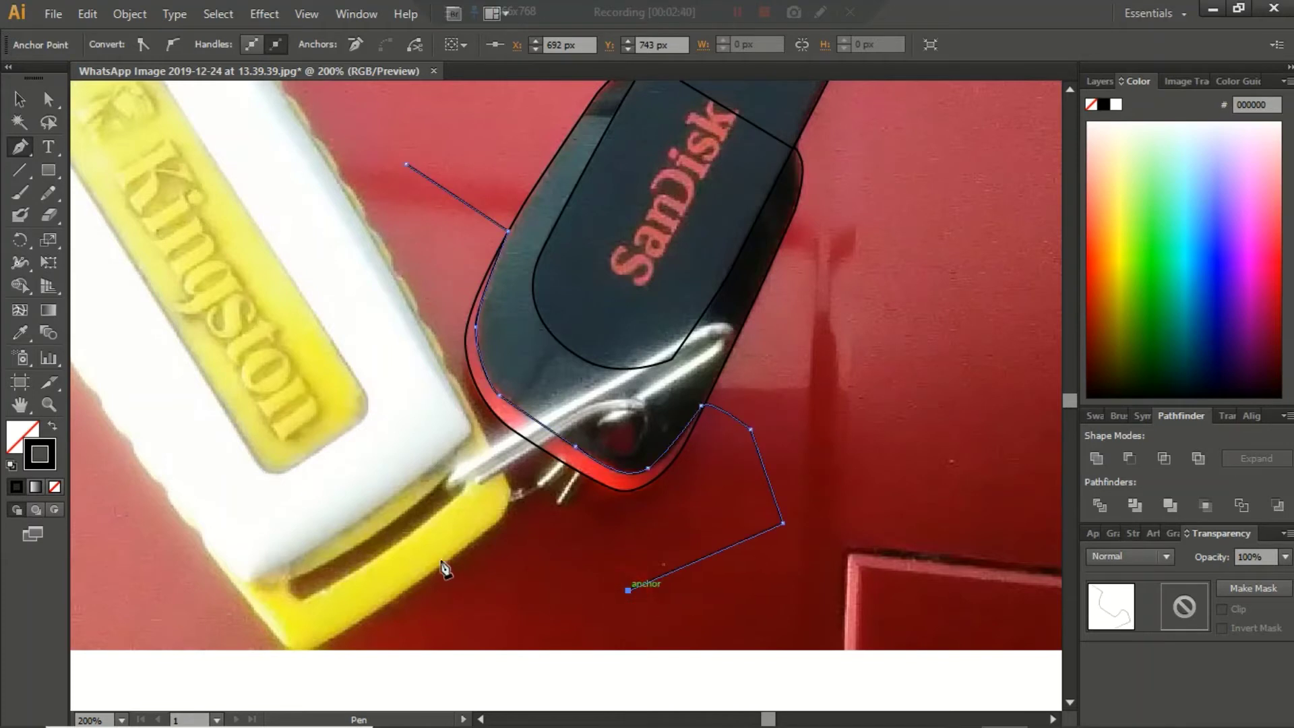
pyautogui.click(438, 559)
pyautogui.click(356, 288)
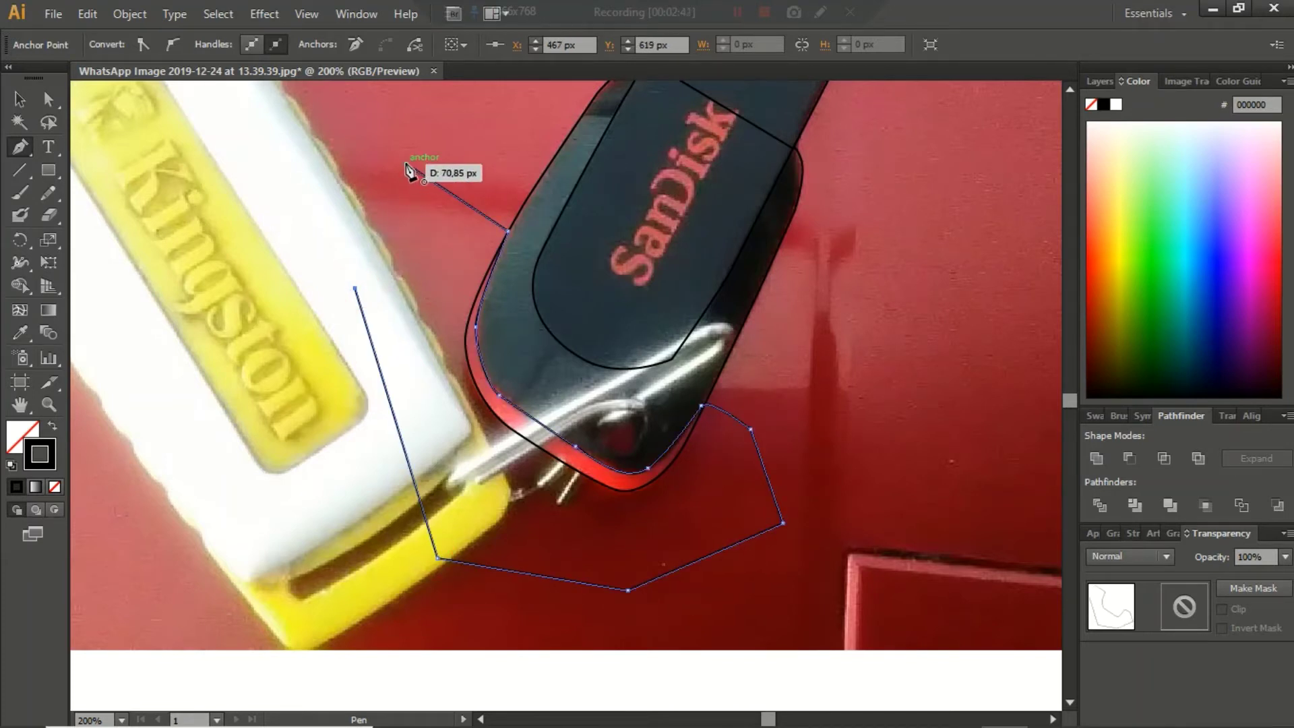
pyautogui.click(409, 171)
# Zoom in and begin outlining the connector's left hole
pyautogui.scroll(2, 718, 366)
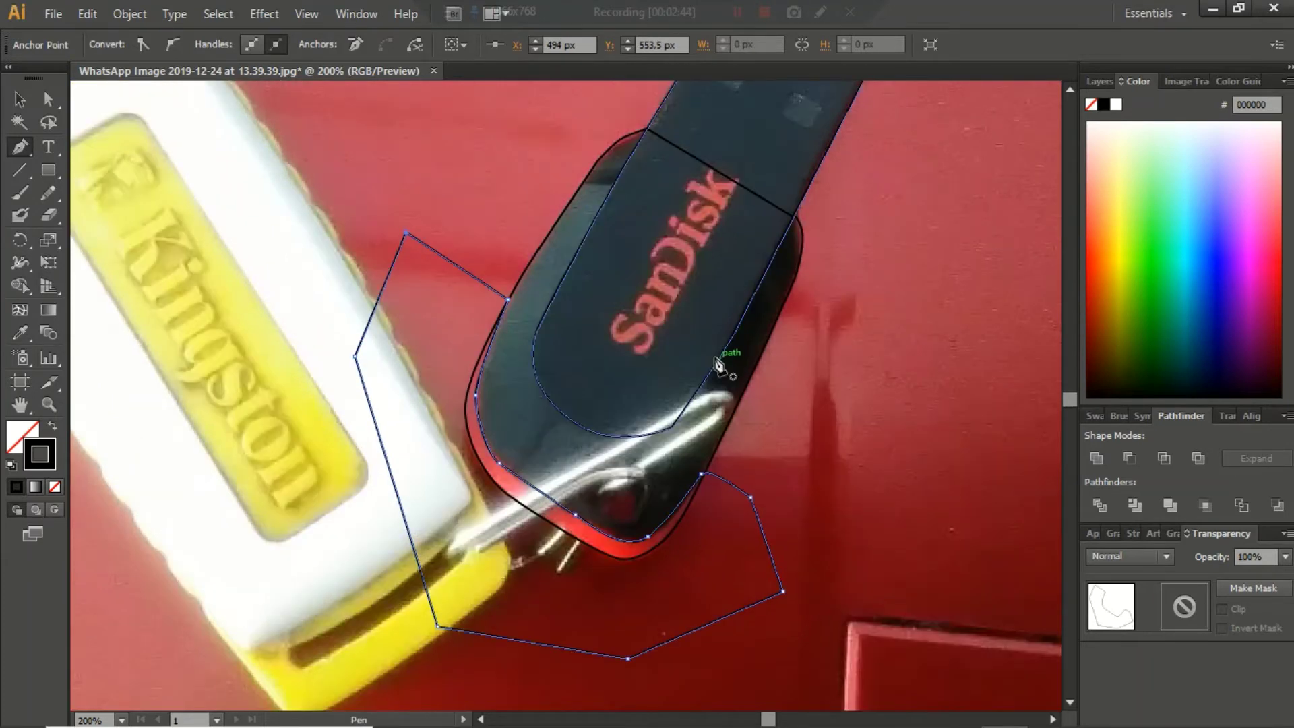
pyautogui.scroll(2, 718, 366)
pyautogui.scroll(2, 855, 283)
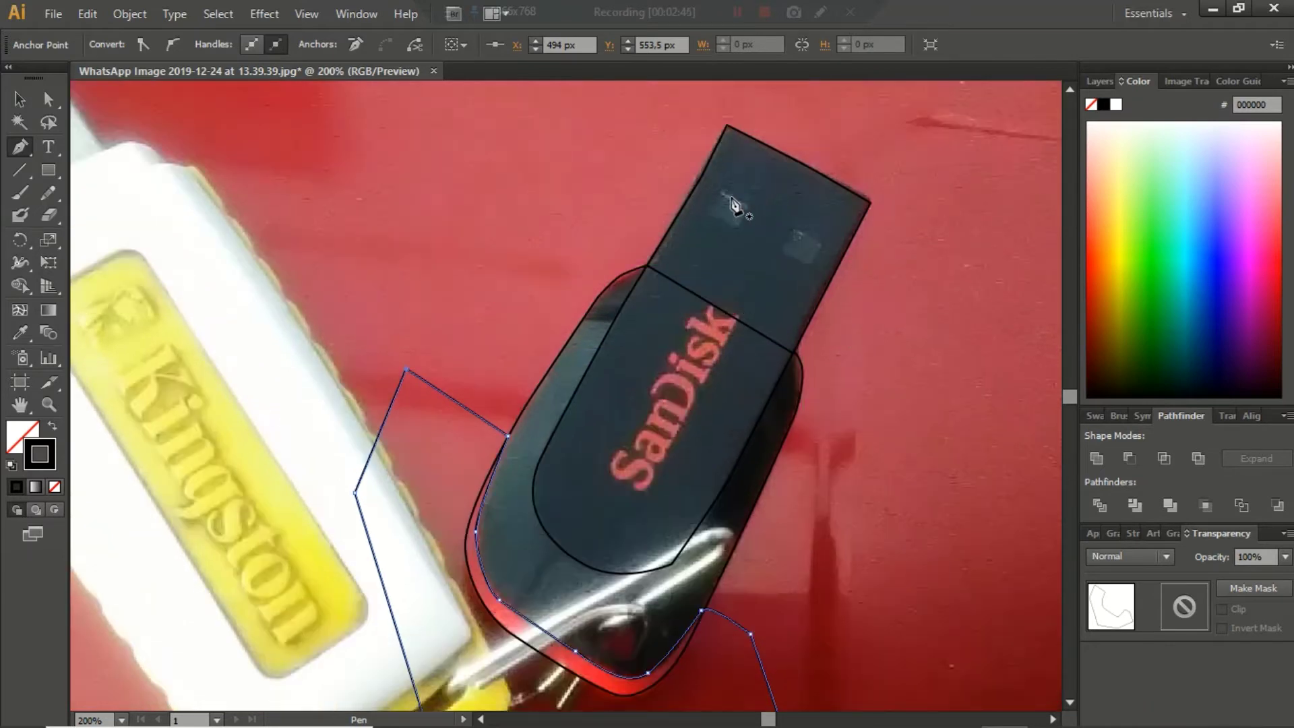
pyautogui.moveTo(720, 191)
pyautogui.mouseDown()
pyautogui.moveTo(747, 204)
pyautogui.moveTo(737, 234)
pyautogui.moveTo(709, 224)
pyautogui.mouseUp()
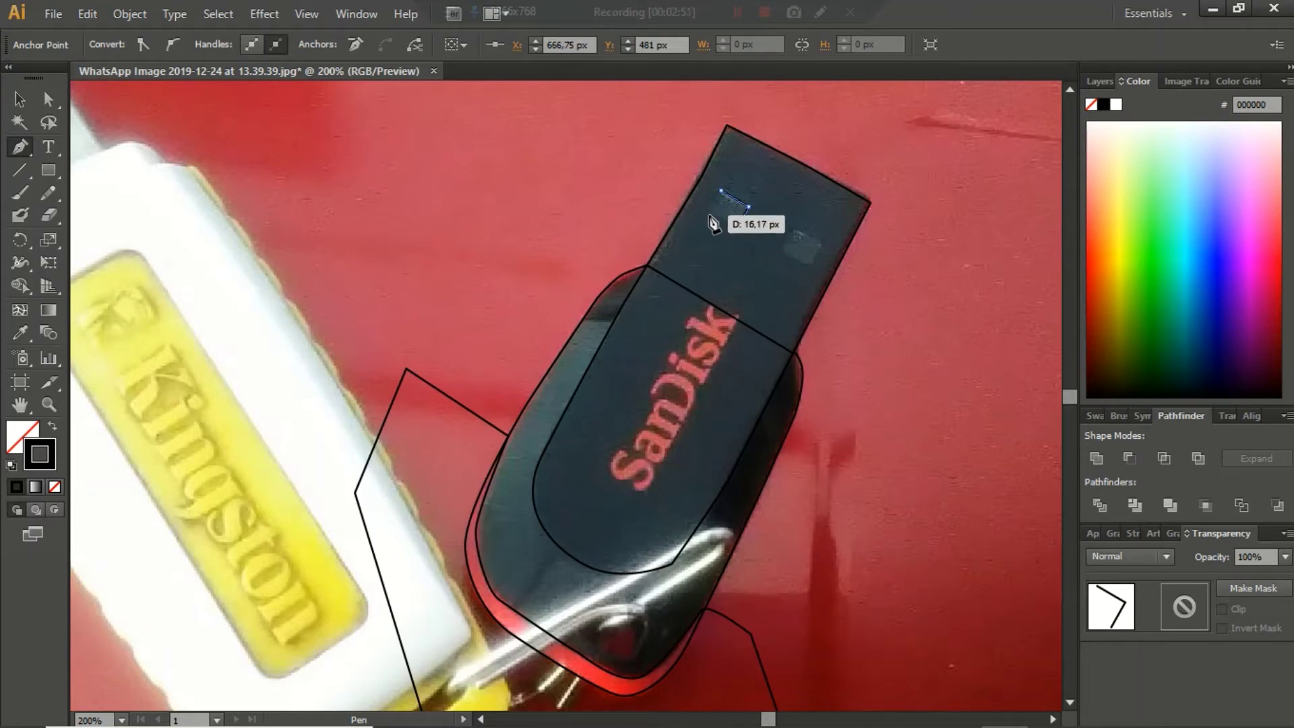
# Undo the stray point, zoom in, and close the left connector hole as a four-cornered square
pyautogui.moveTo(709, 225)
pyautogui.mouseDown()
pyautogui.moveTo(719, 200)
pyautogui.moveTo(715, 217)
pyautogui.mouseUp()
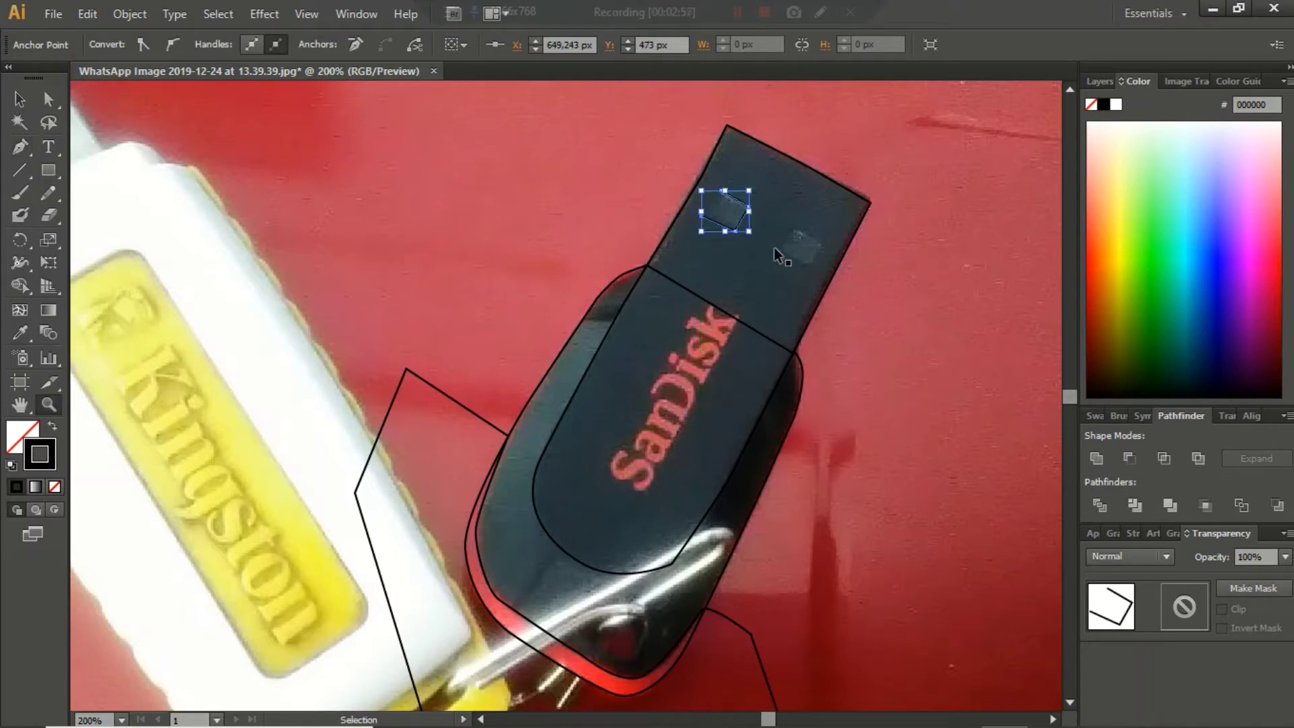
pyautogui.hotkey('ctrl', 'z')
pyautogui.click(694, 248)
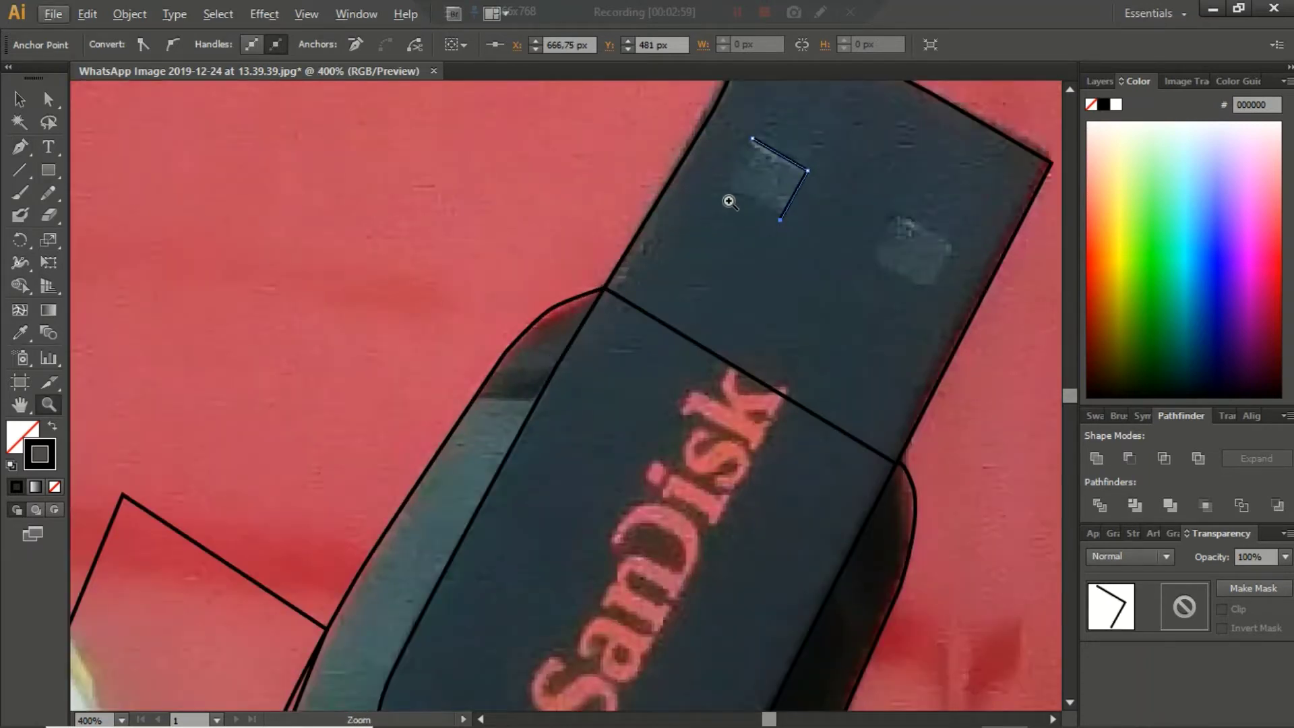
pyautogui.click(21, 147)
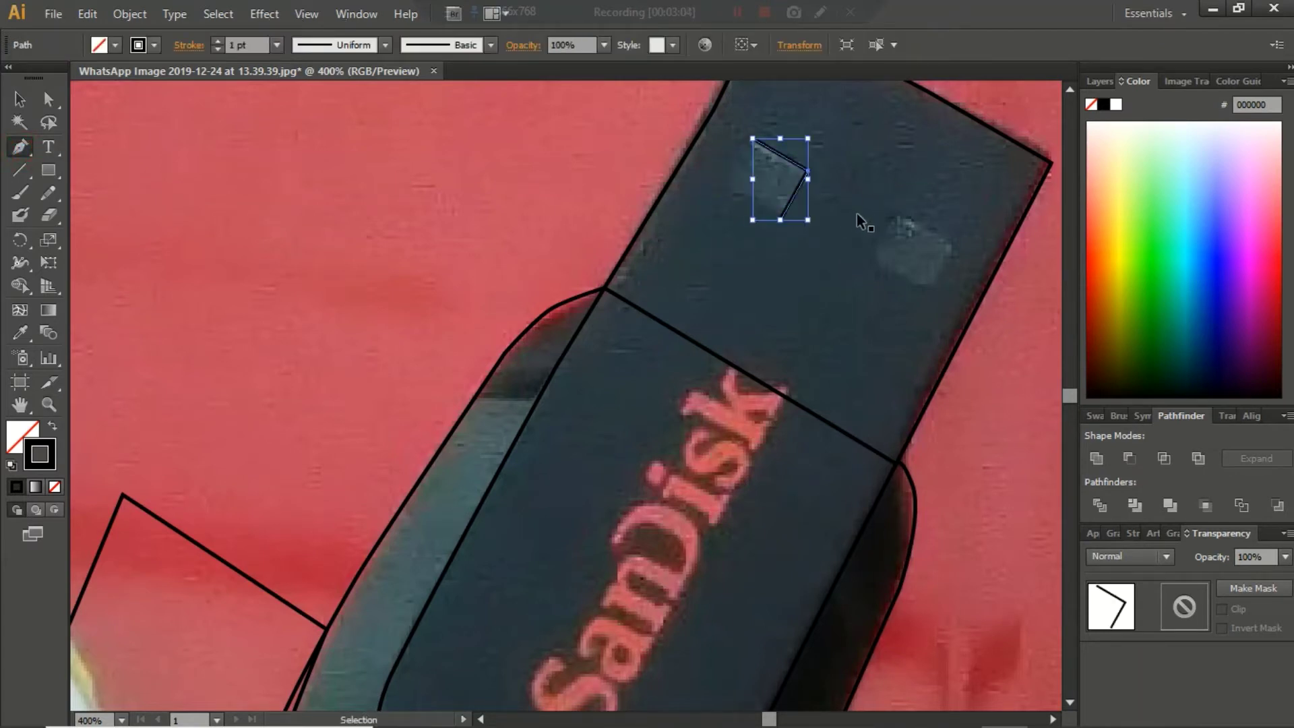
pyautogui.hotkey('ctrl', 'z')
pyautogui.click(781, 215)
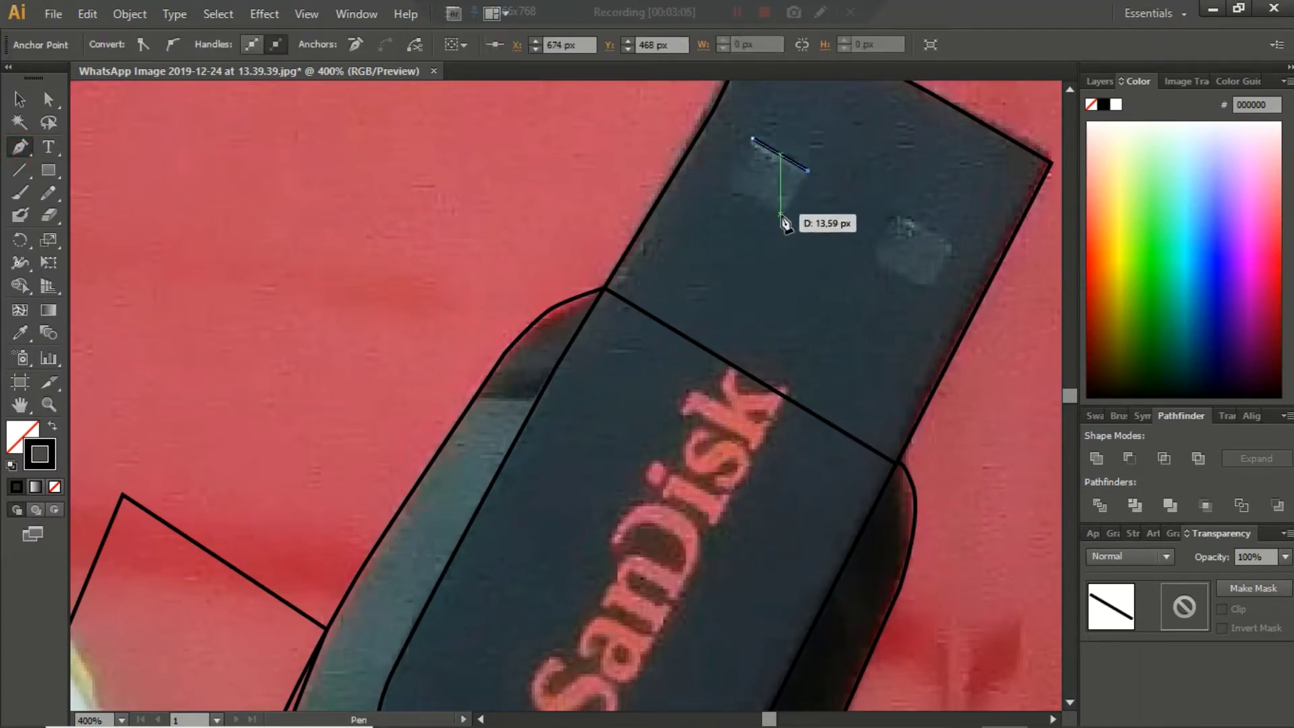
pyautogui.click(725, 184)
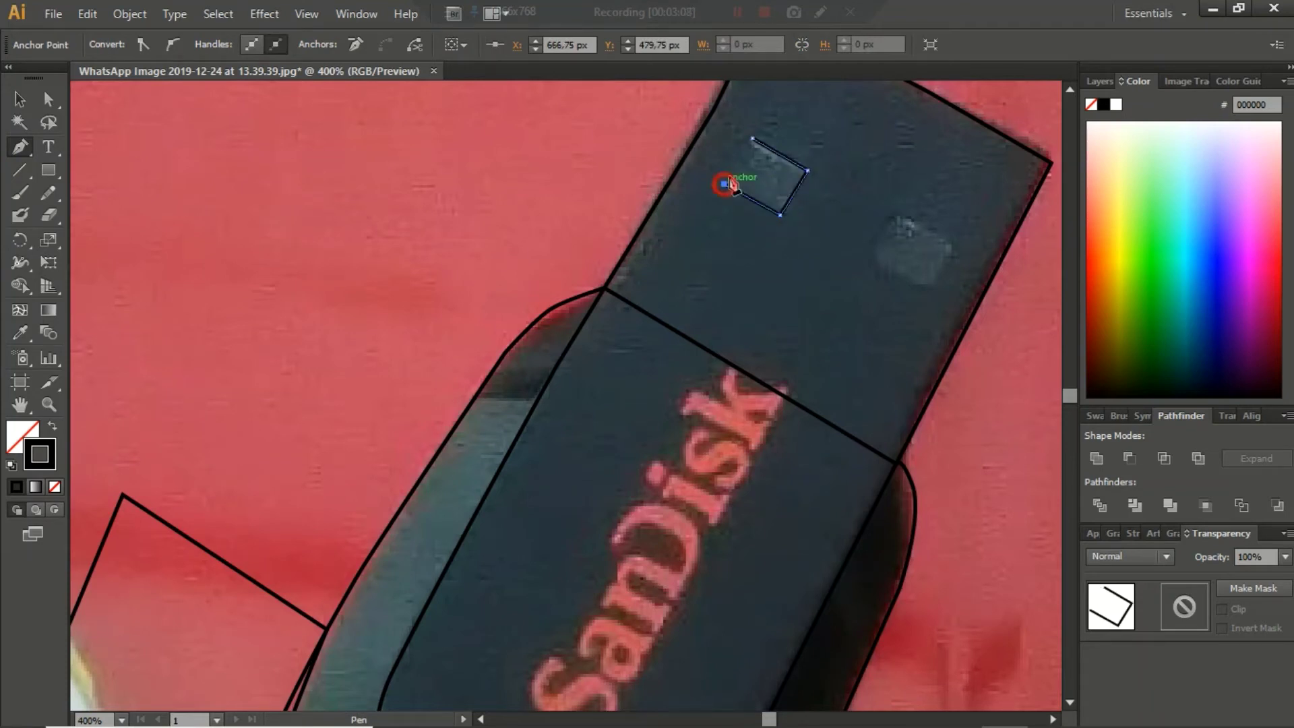
pyautogui.click(753, 138)
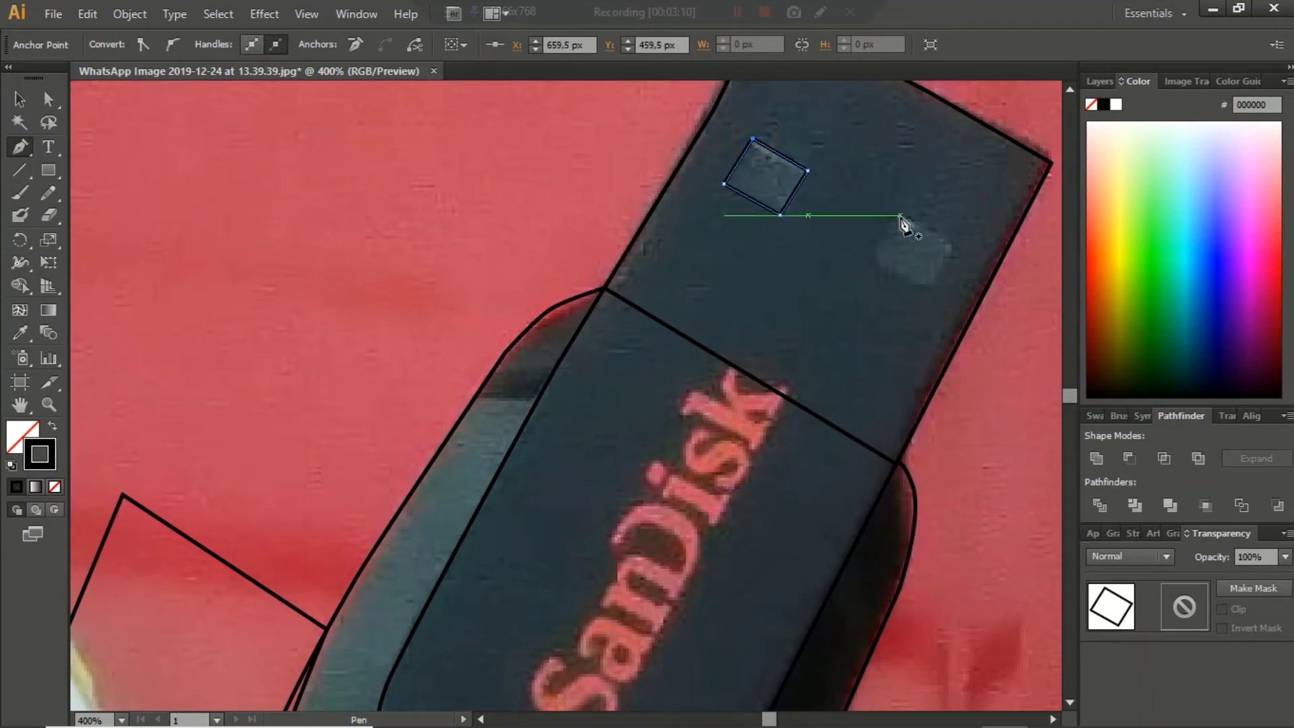
# Outline the right connector hole with four corners and close it
pyautogui.click(896, 216)
pyautogui.click(869, 258)
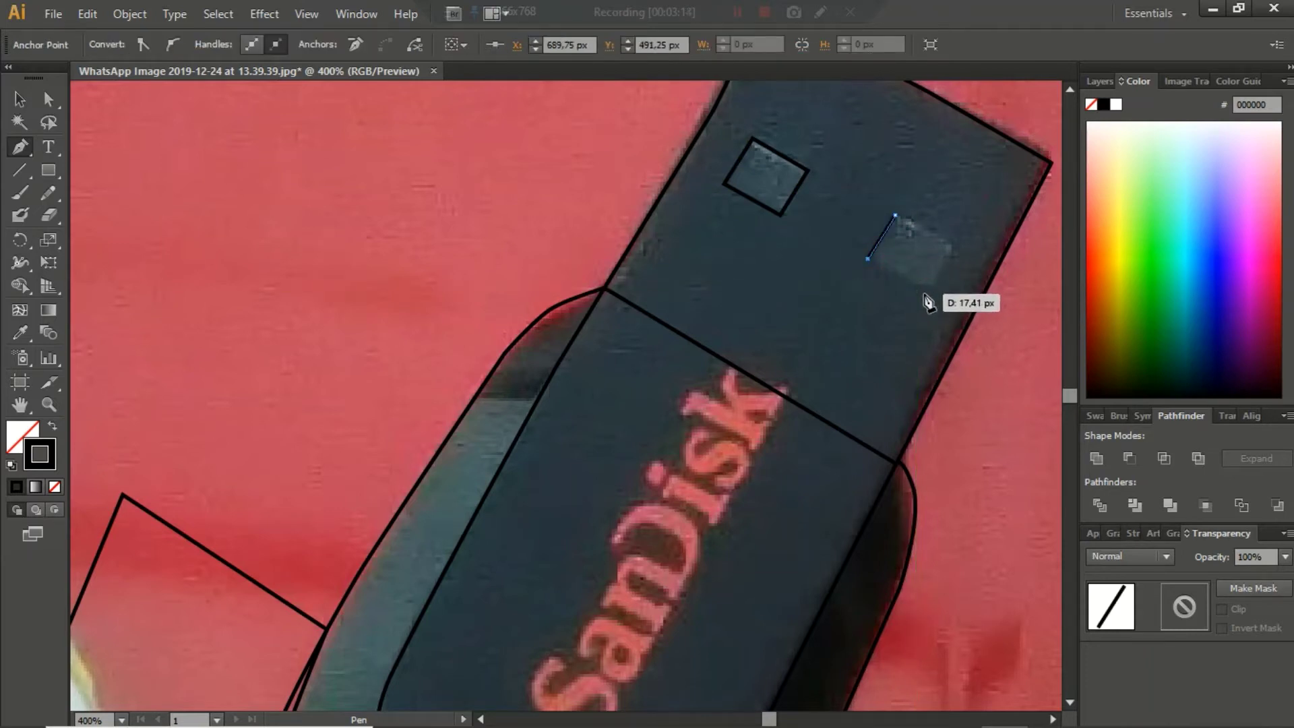
pyautogui.click(927, 292)
pyautogui.click(956, 248)
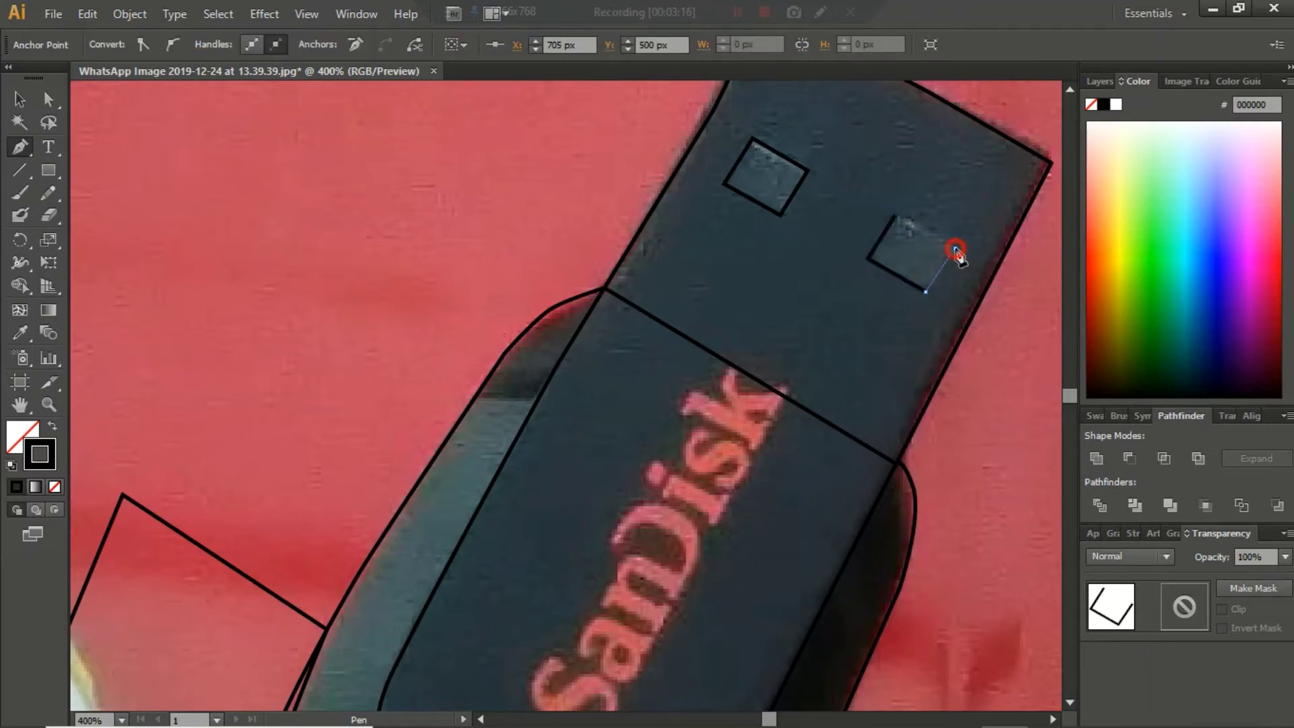
pyautogui.click(896, 216)
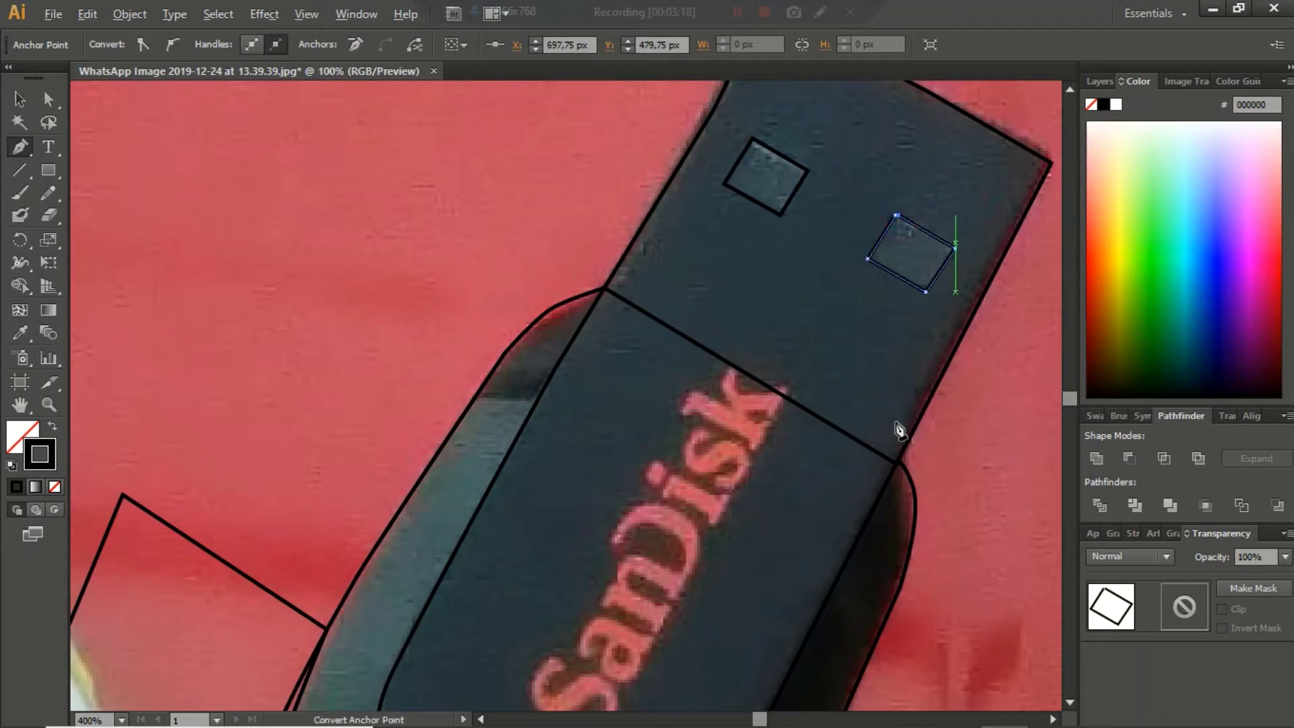
pyautogui.scroll(-4, 896, 431)
pyautogui.press('alt')
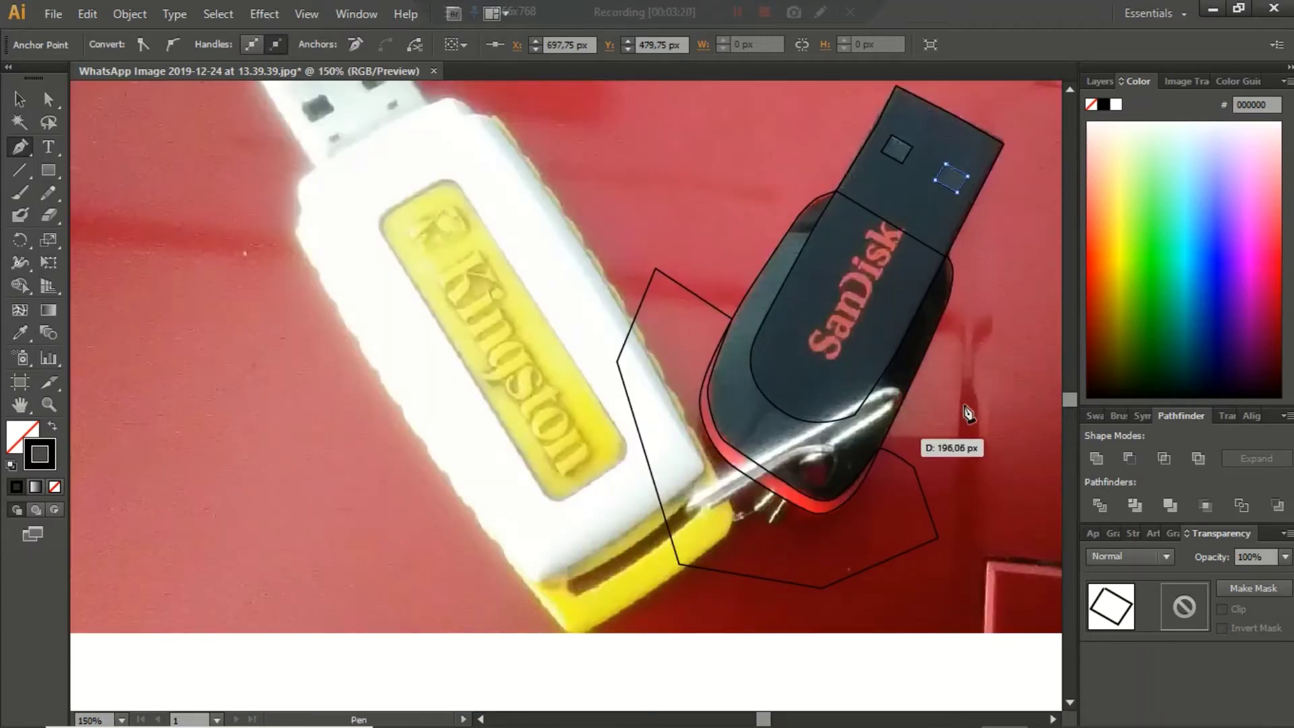
# Fill the SanDisk body outline with black sampled from the photo
pyautogui.click(43, 99)
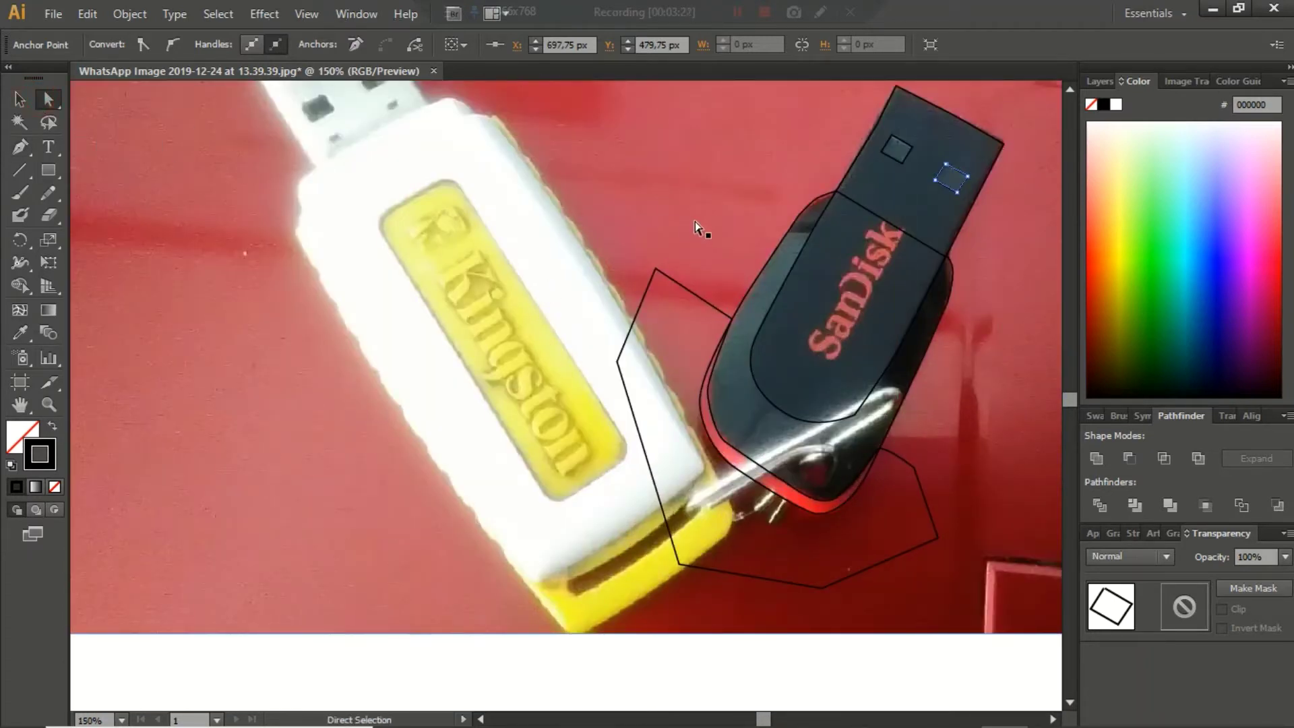
pyautogui.click(757, 272)
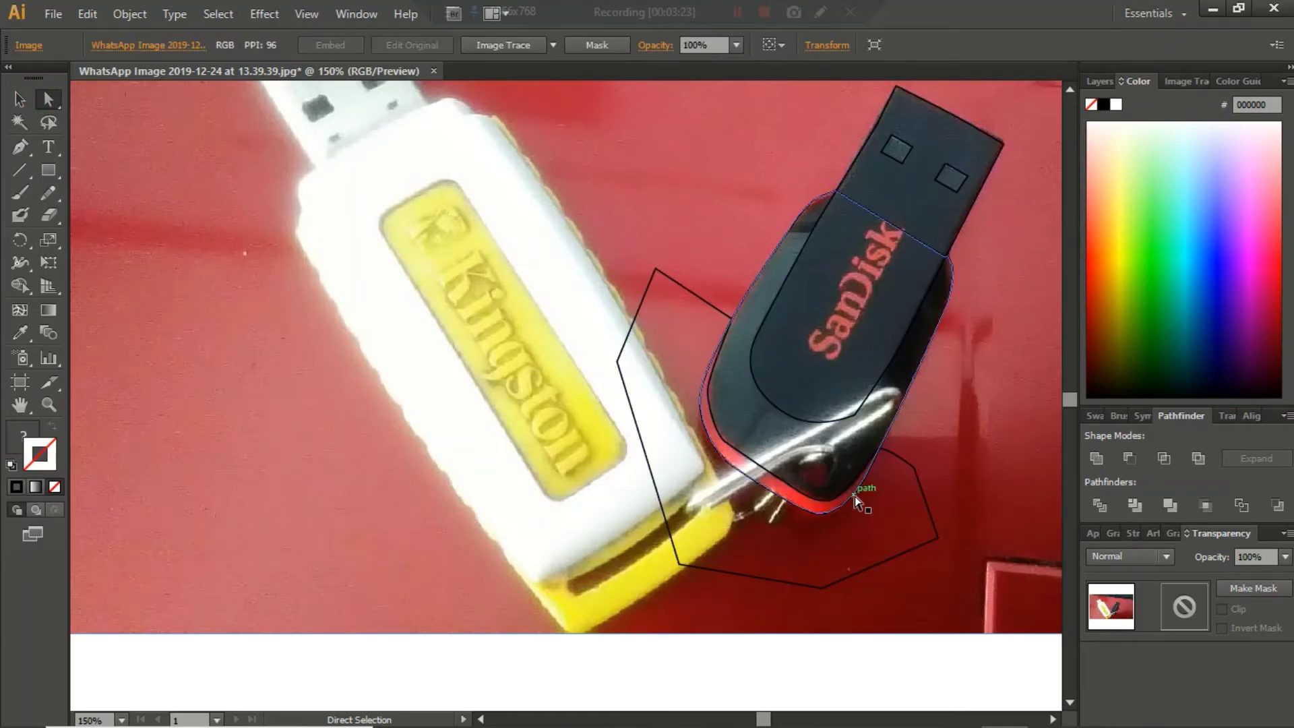
pyautogui.click(915, 380)
pyautogui.press('i')
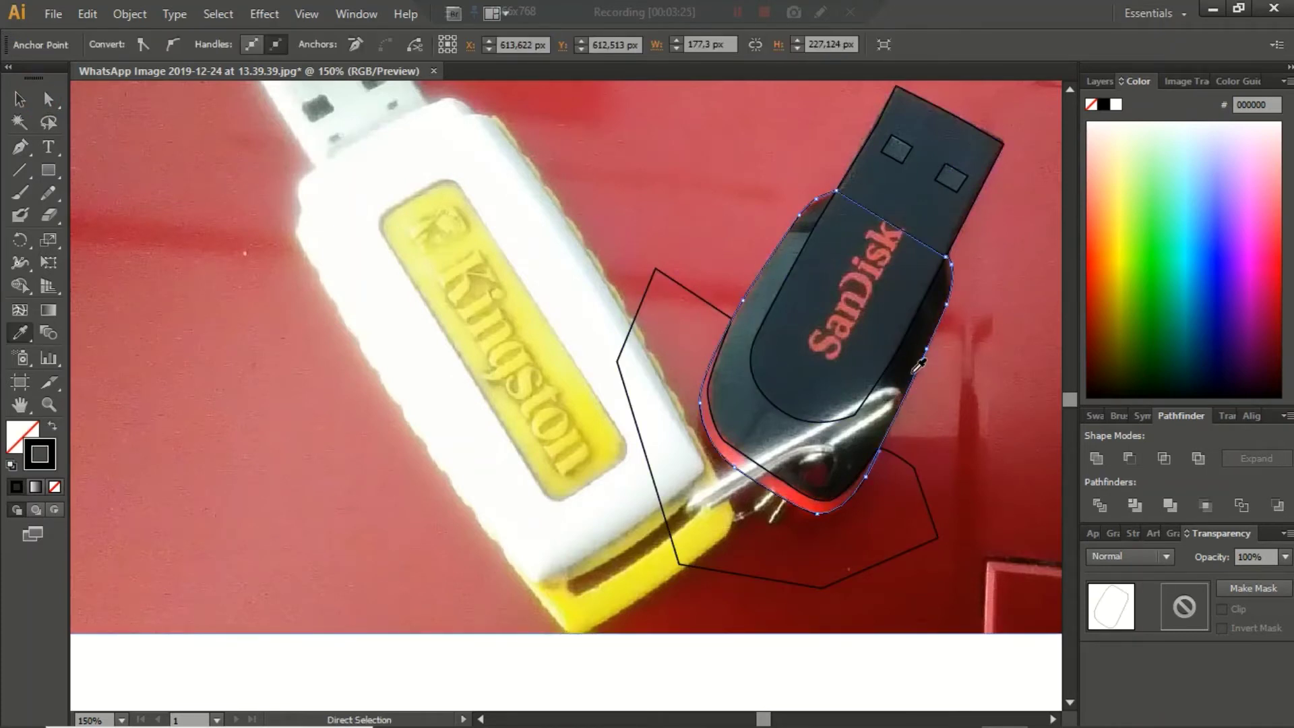
pyautogui.click(929, 331)
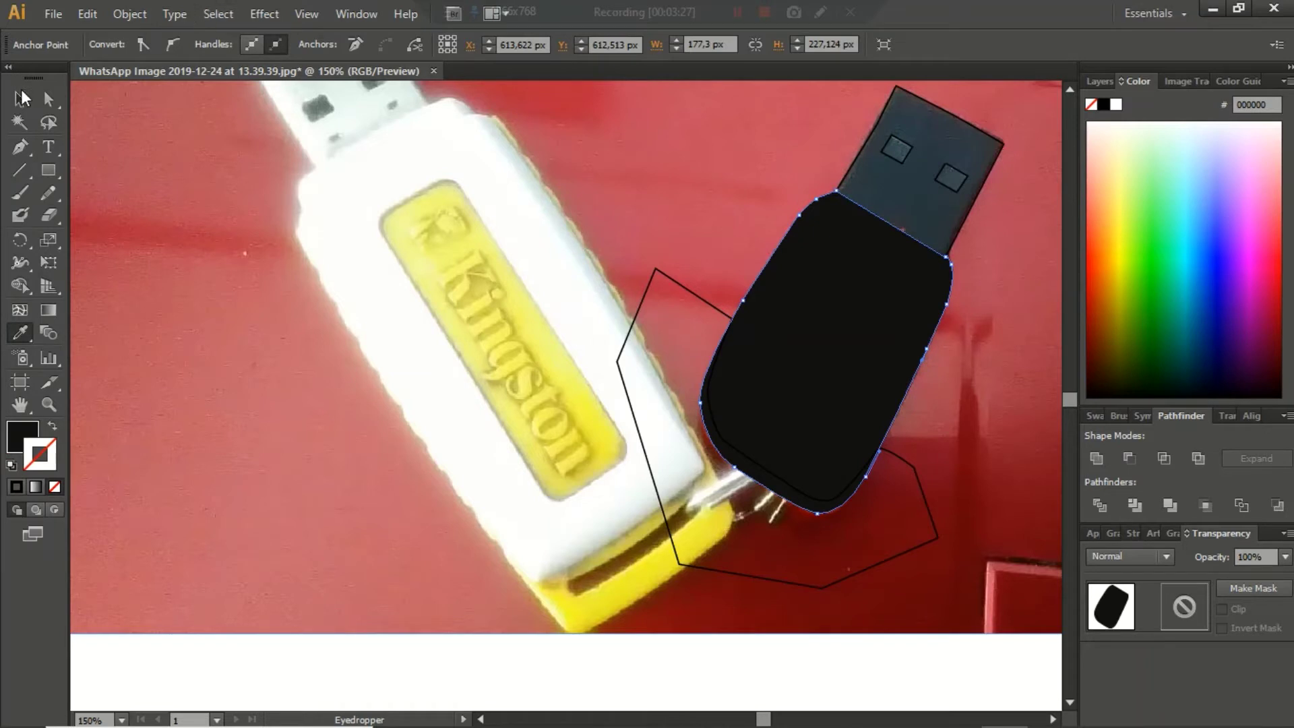
# Sample a colour onto the USB connector path and swap its fill and stroke
pyautogui.press('a')
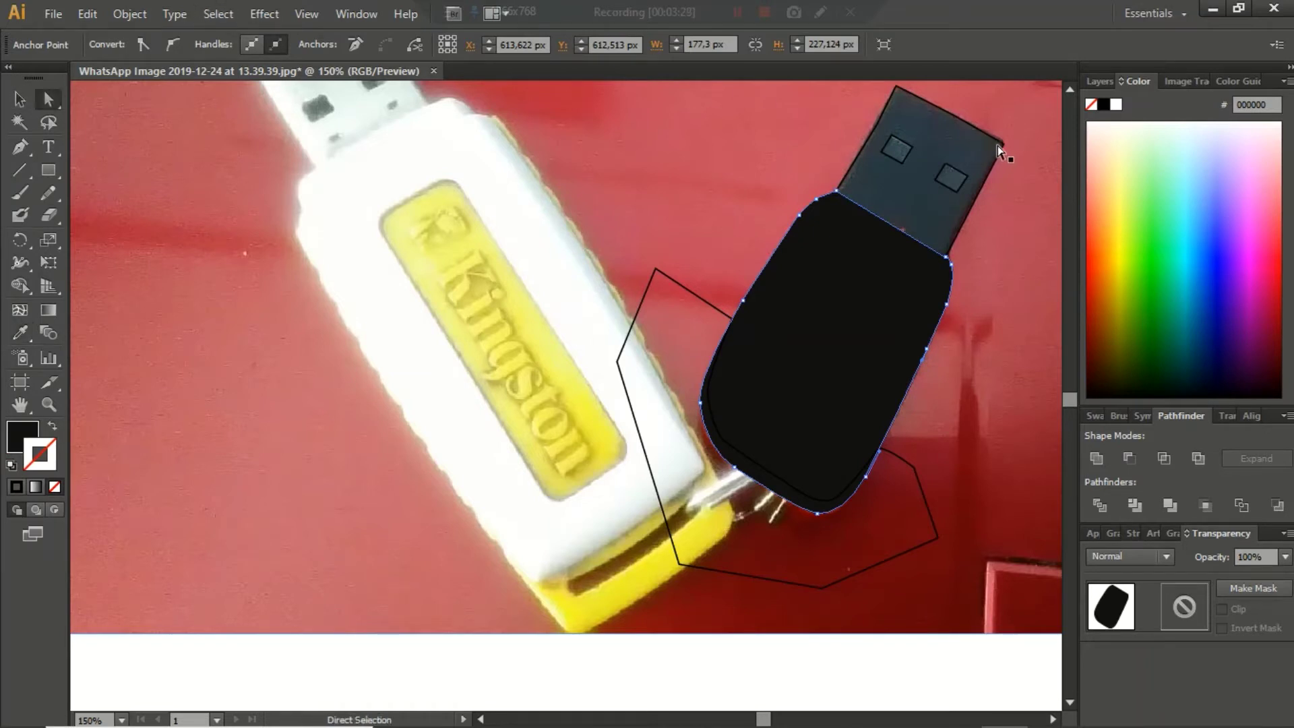
pyautogui.click(1001, 144)
pyautogui.press('i')
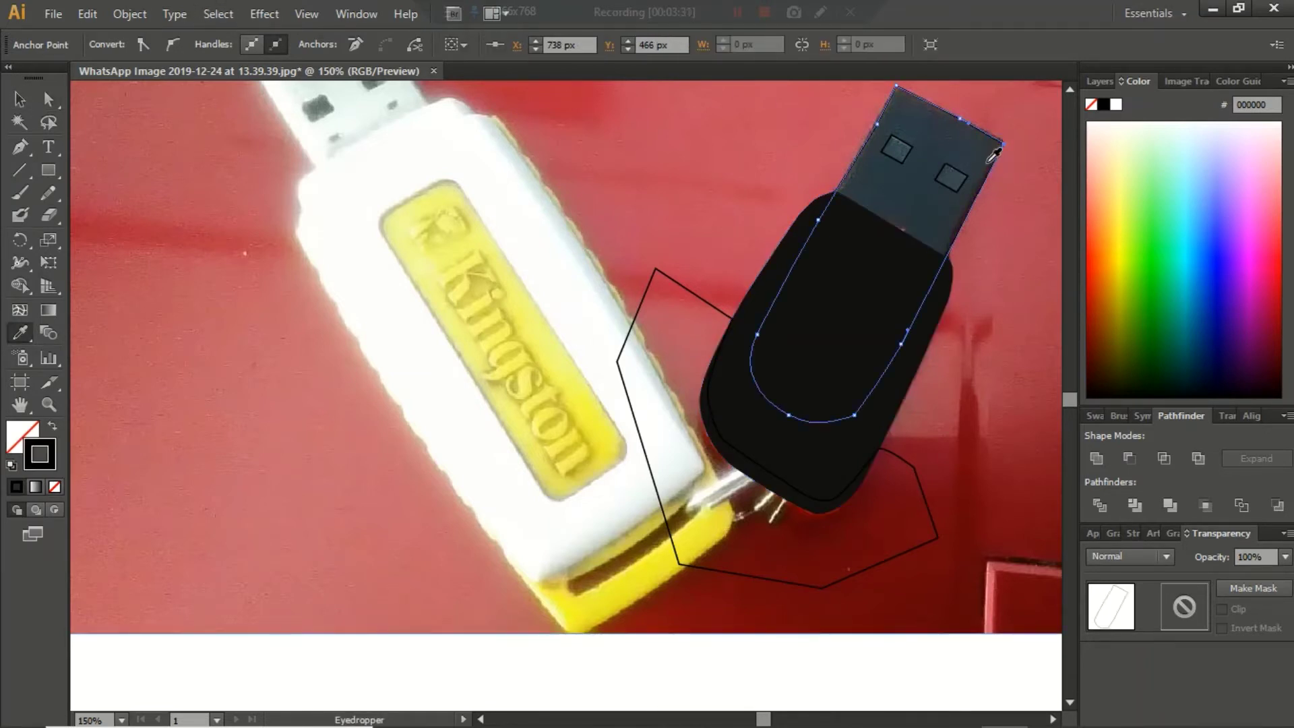
pyautogui.click(988, 161)
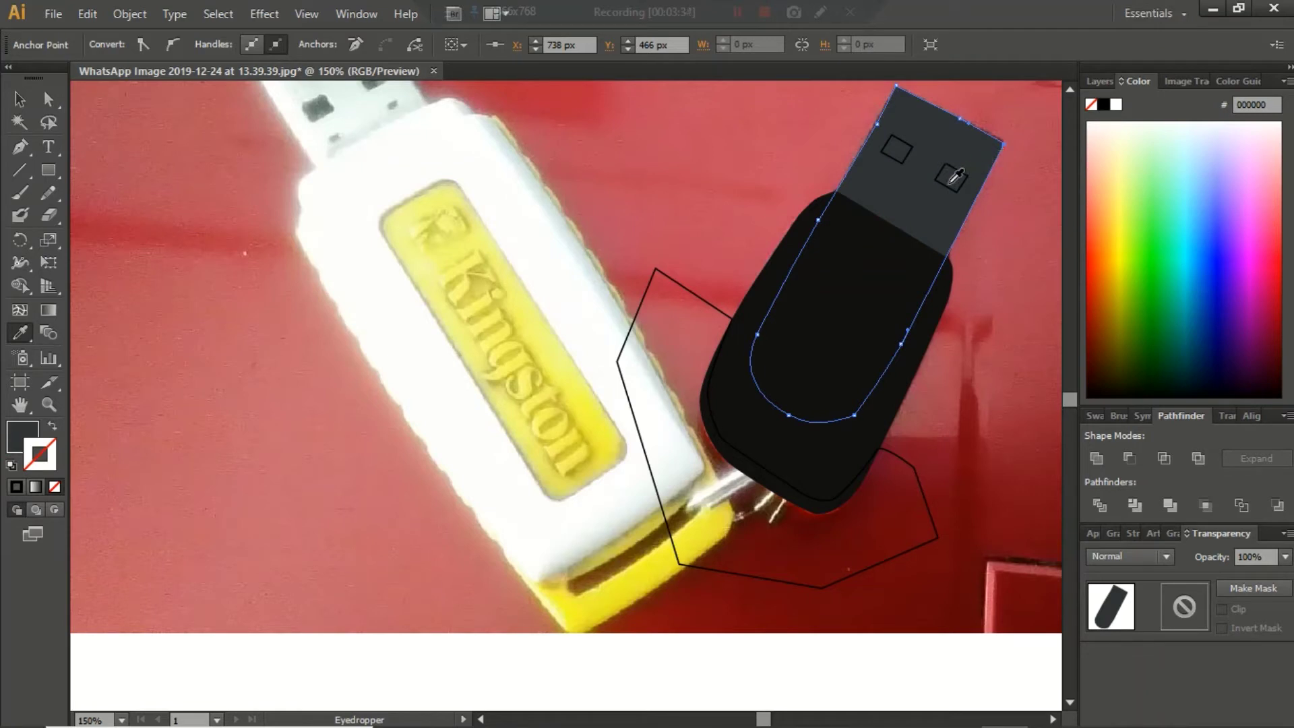
pyautogui.hotkey('shift', 'x')
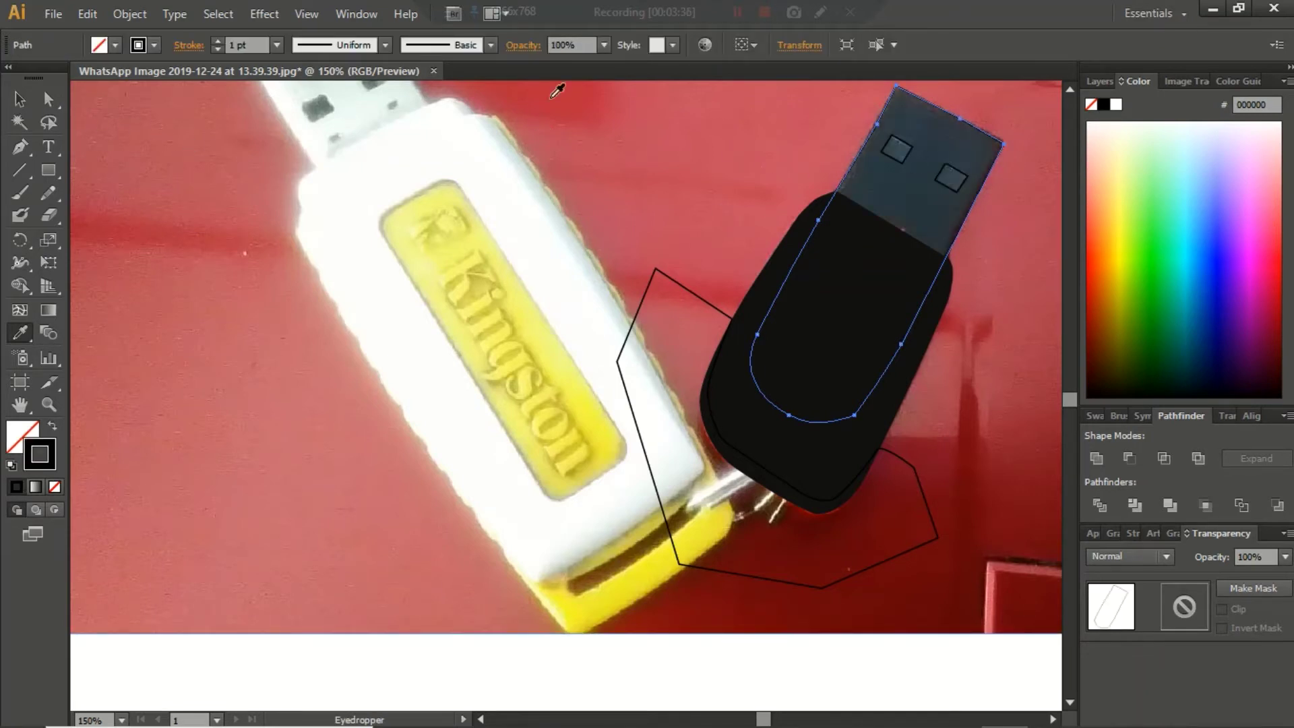
# Give the upper connector square a grey-blue fill sampled from the photo
pyautogui.press('a')
pyautogui.click(905, 155)
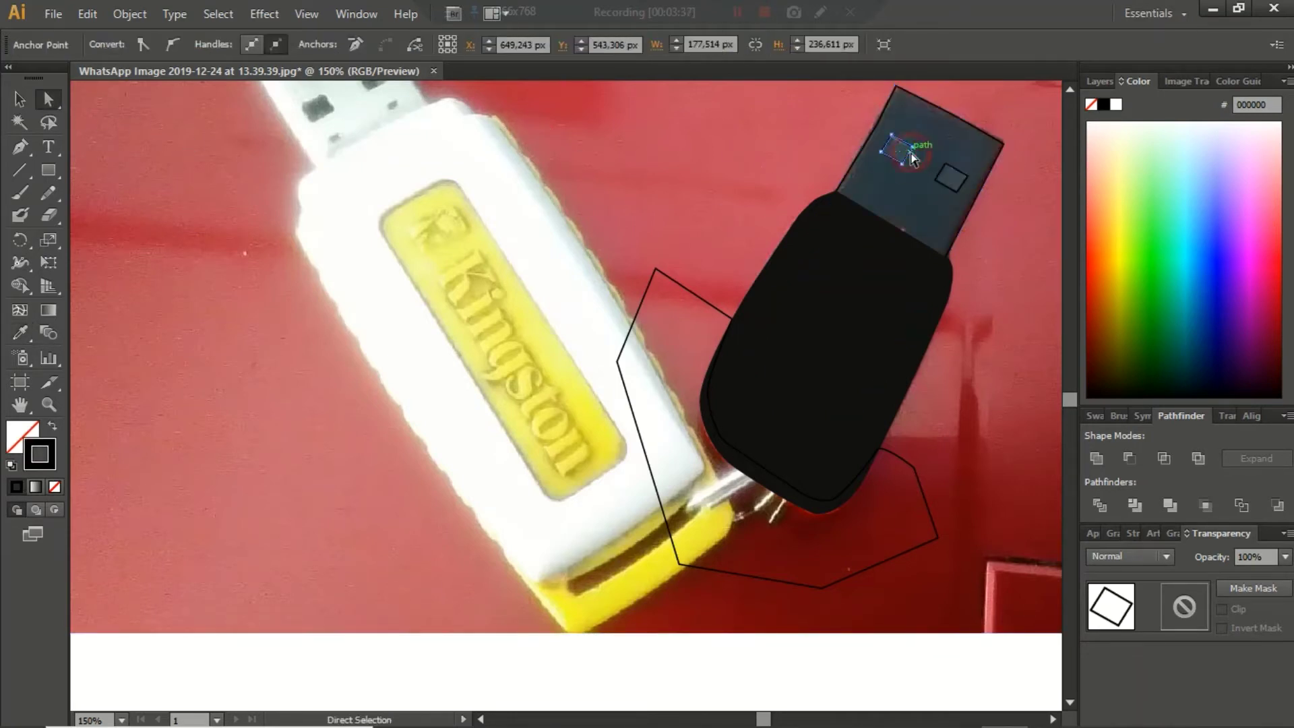
pyautogui.press('i')
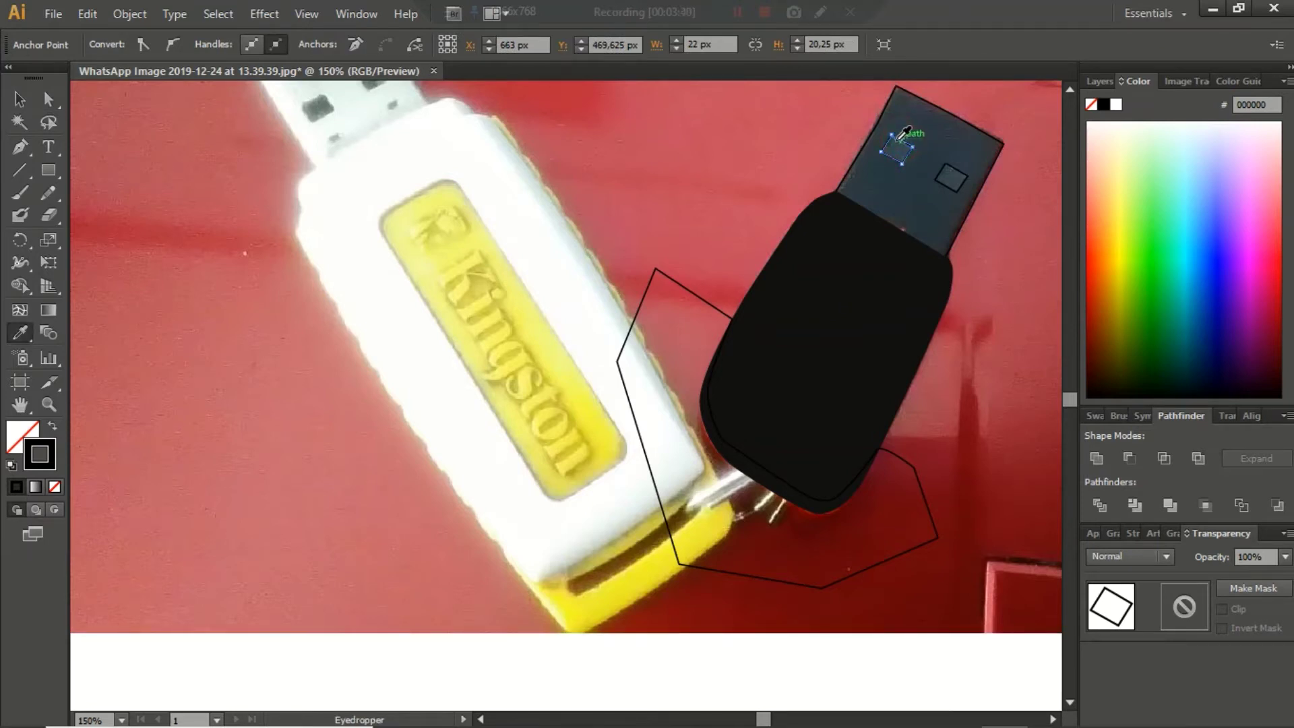
pyautogui.scroll(1, 905, 137)
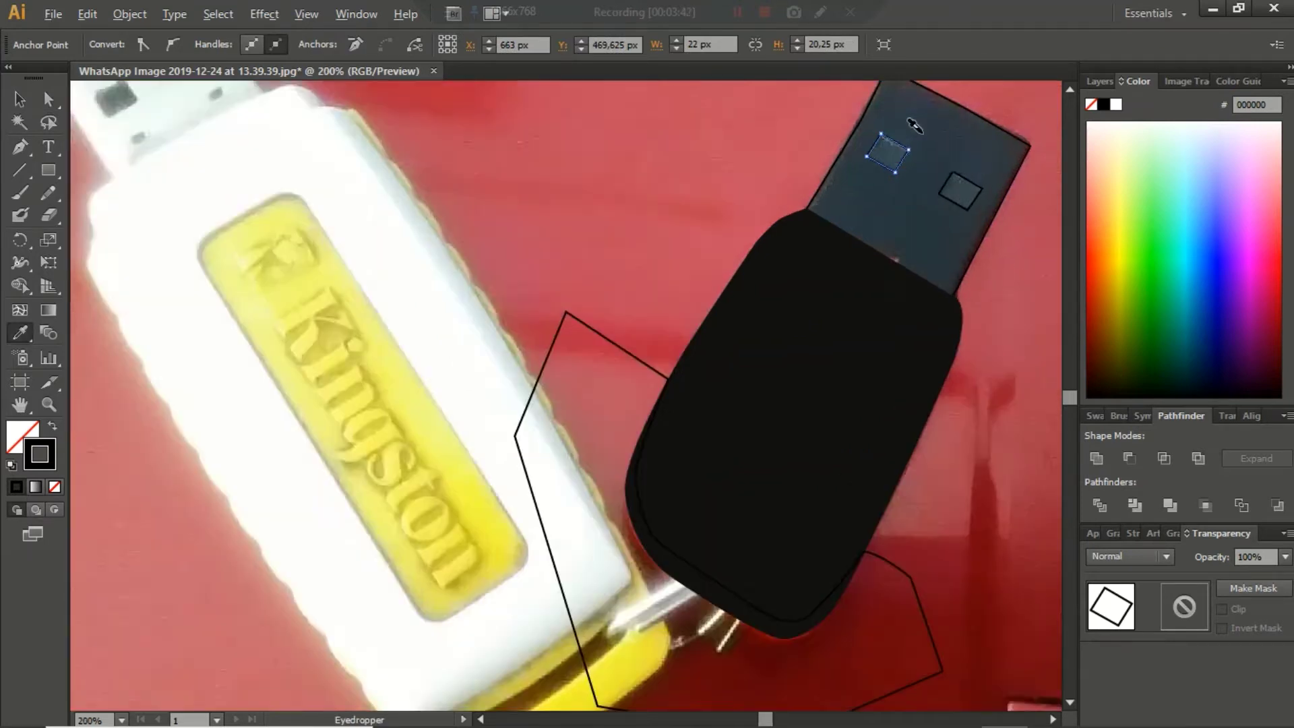
pyautogui.scroll(2, 900, 162)
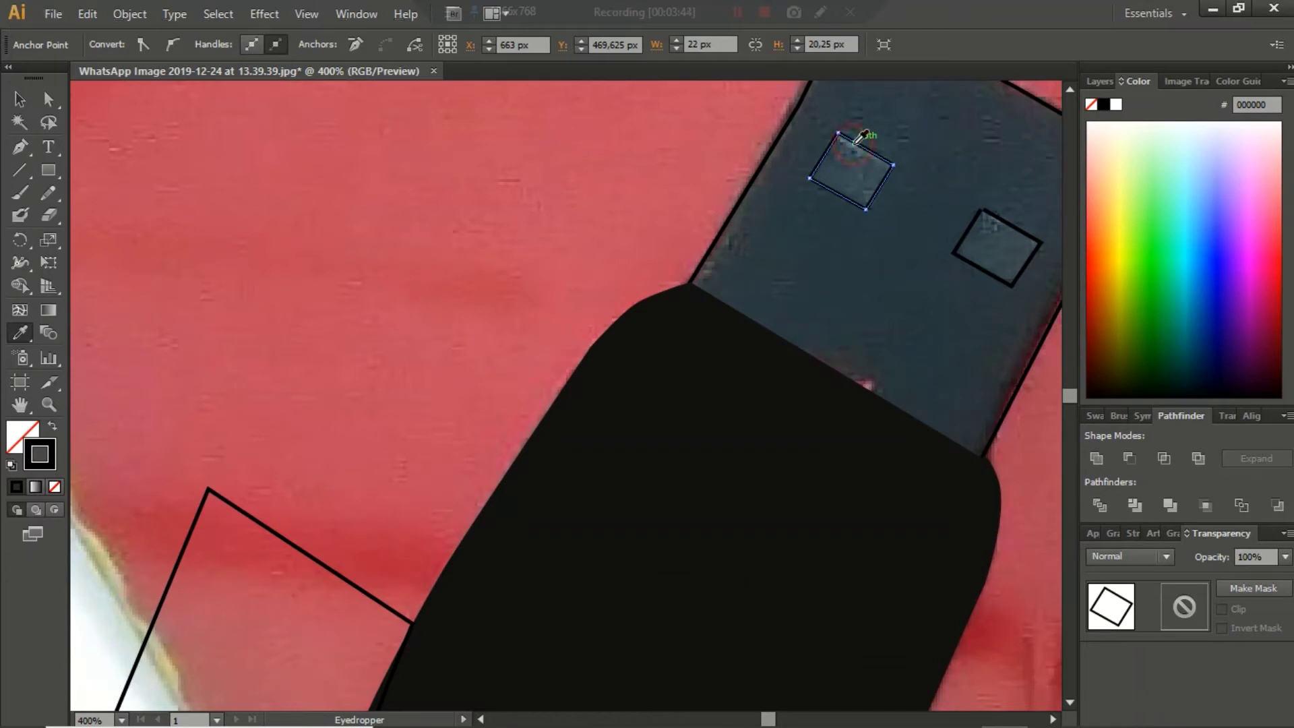
pyautogui.click(52, 425)
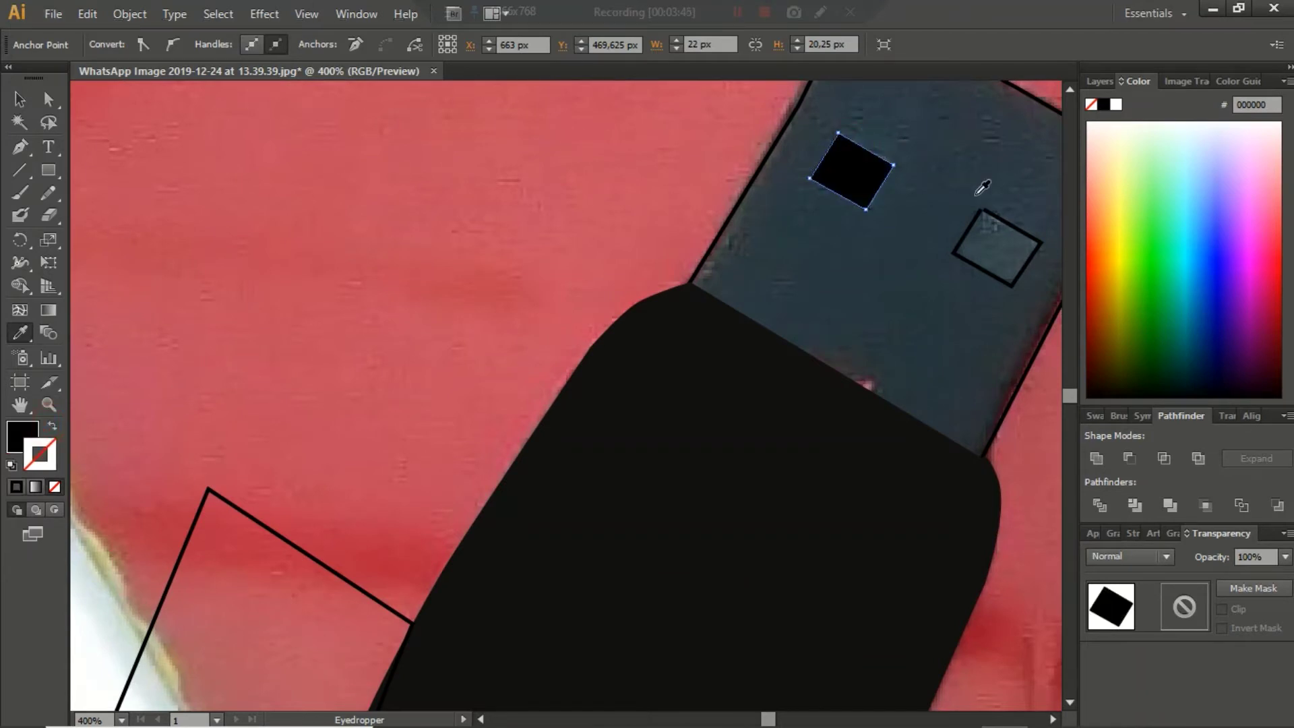
pyautogui.click(992, 218)
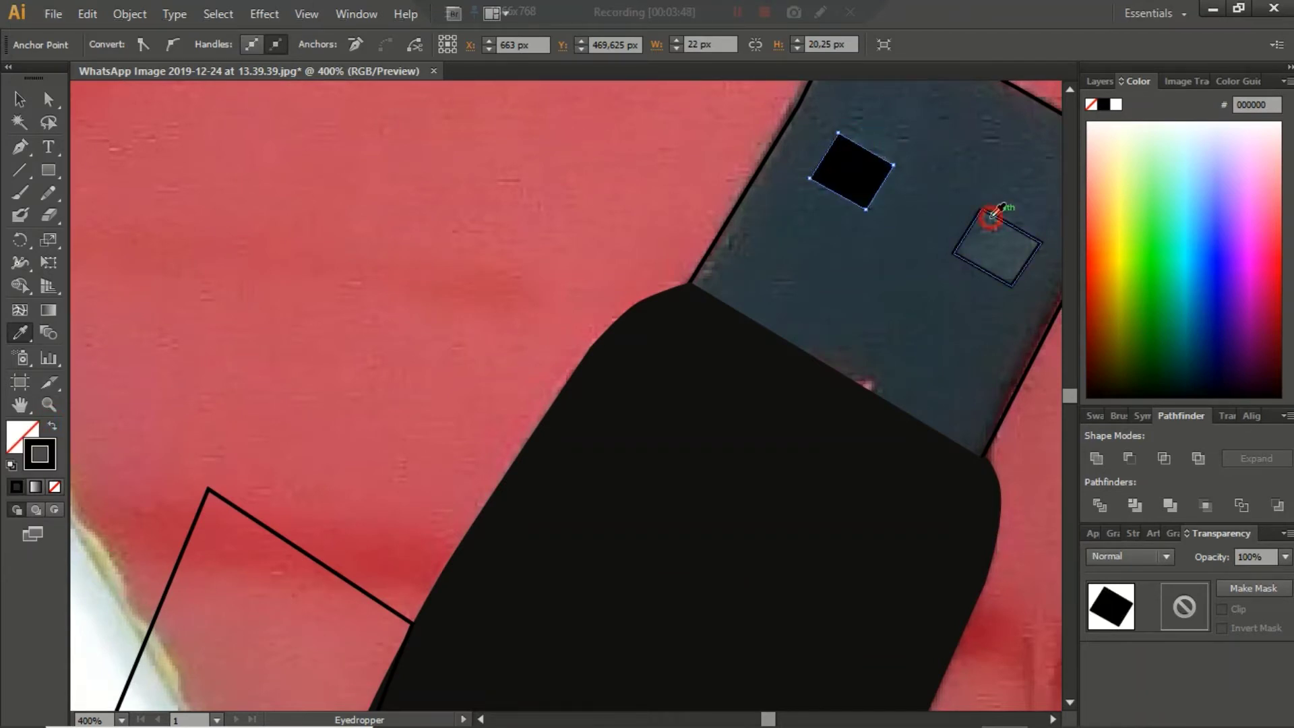
pyautogui.click(53, 430)
pyautogui.click(996, 228)
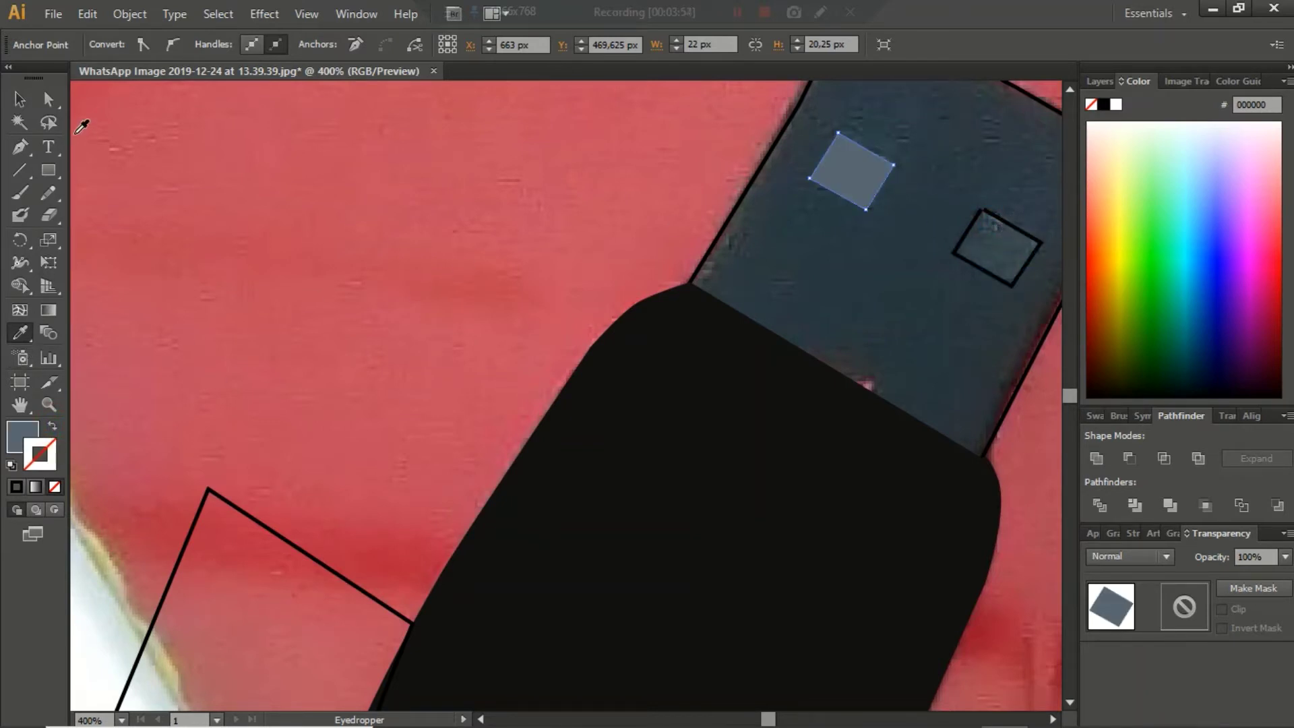
# Copy the grey-blue fill onto the right-hand square and zoom out to the whole photo
pyautogui.click(50, 101)
pyautogui.click(1002, 227)
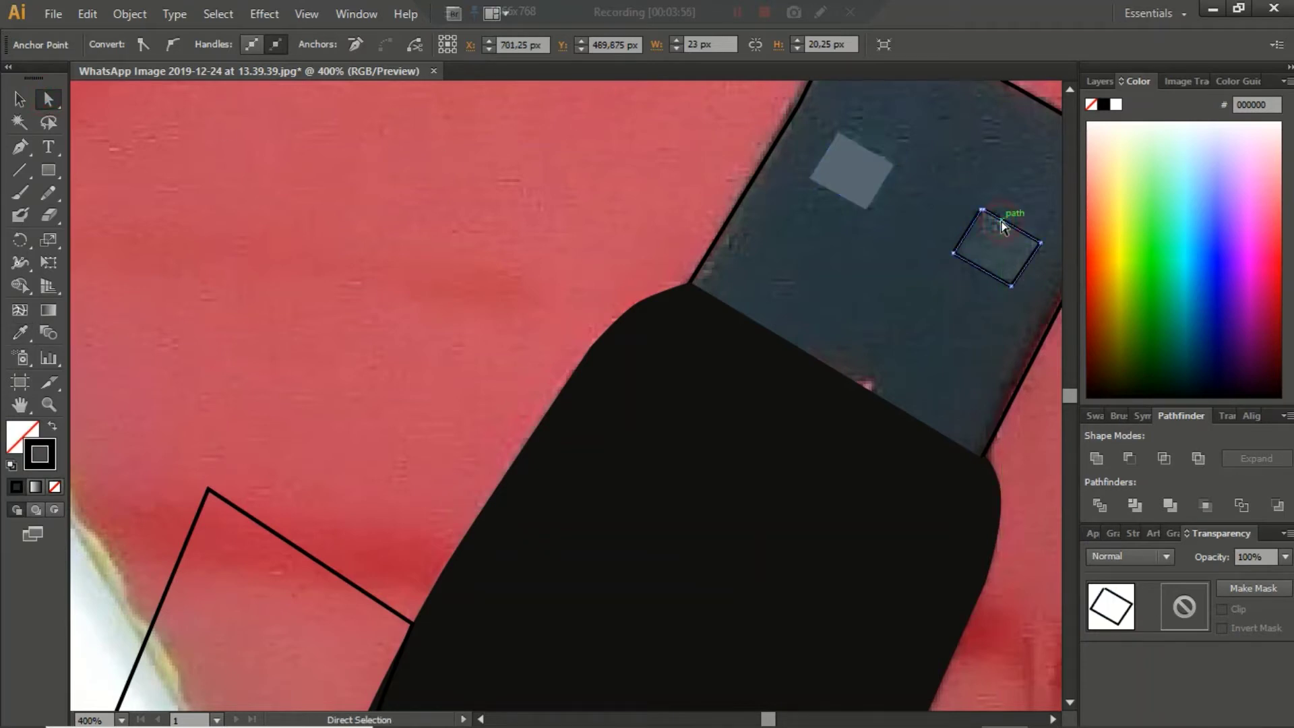
pyautogui.press('i')
pyautogui.click(874, 164)
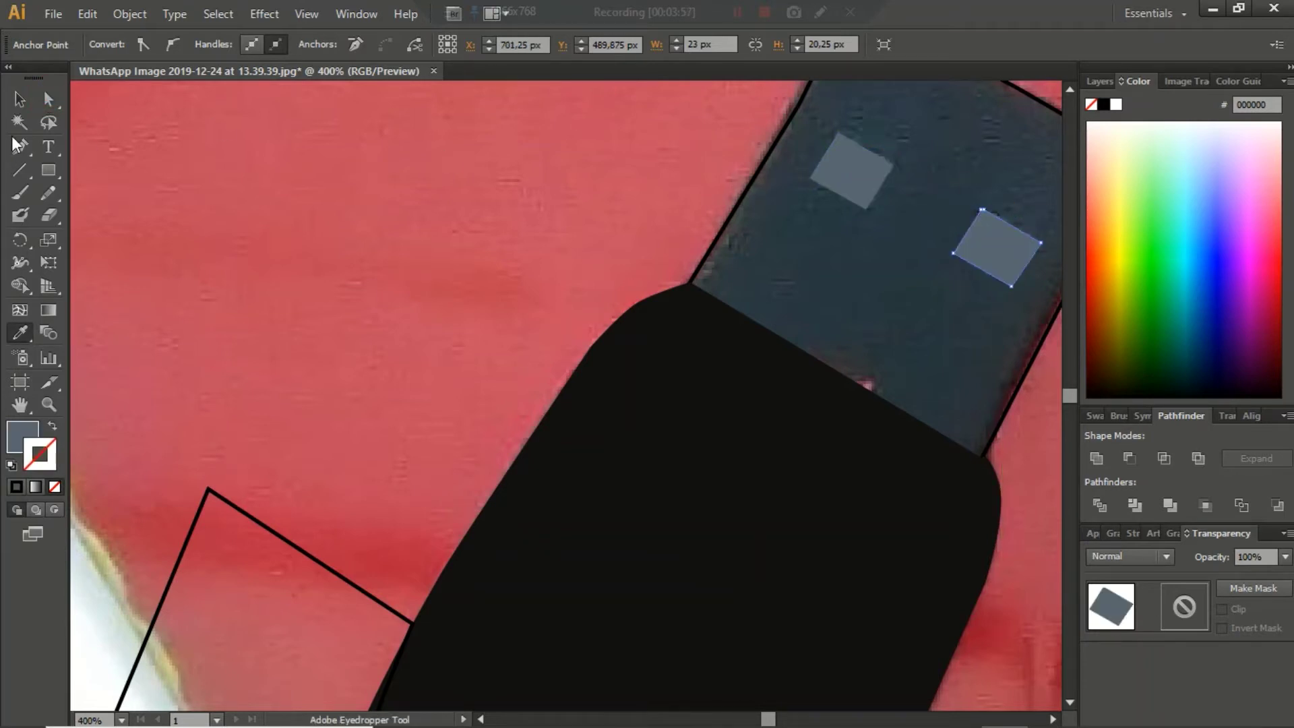
pyautogui.click(48, 100)
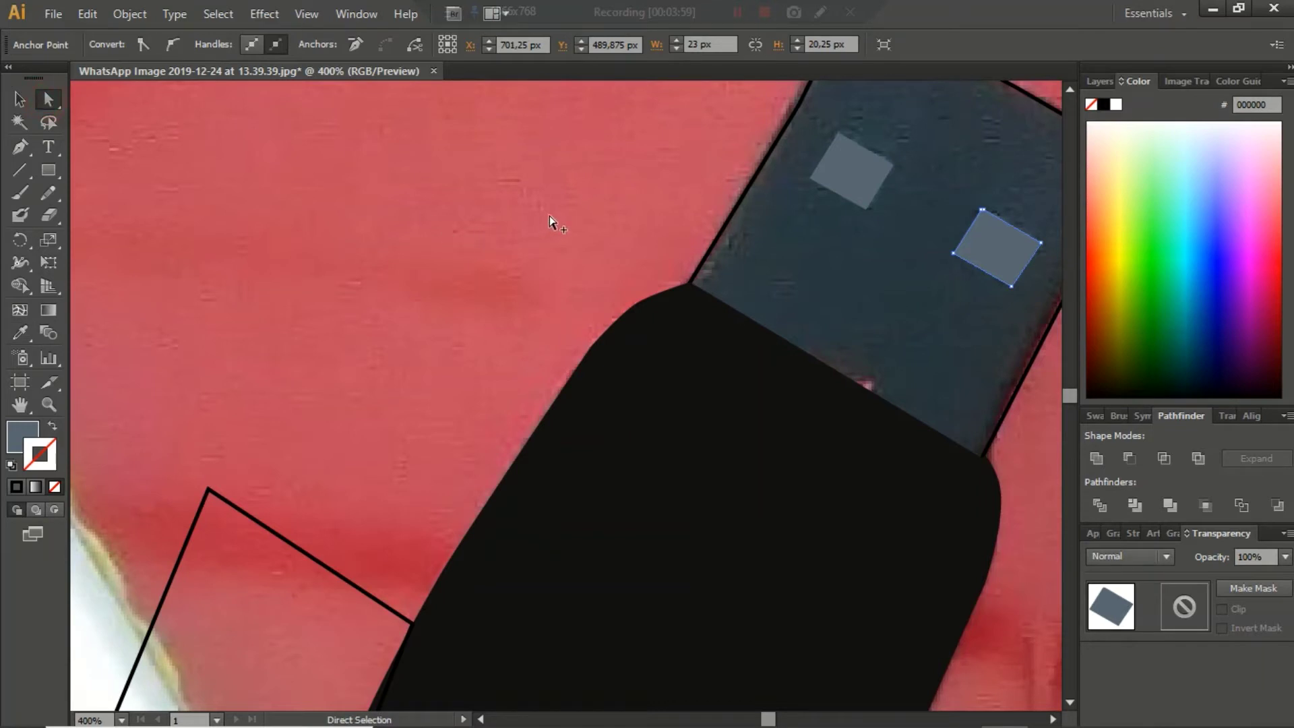
pyautogui.hotkey('ctrl', '1')
pyautogui.click(710, 235)
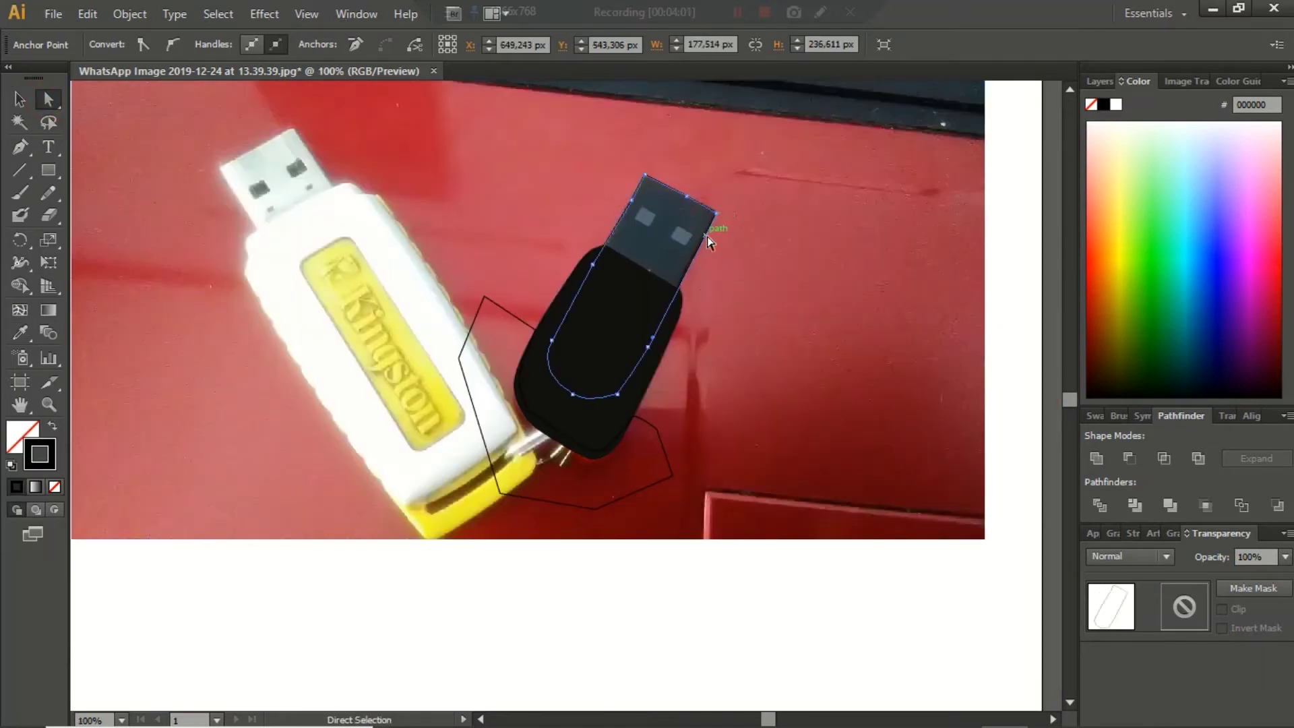
# Sample the photo's dark red into the polygon around the SanDisk's base, then zoom out
pyautogui.press('i')
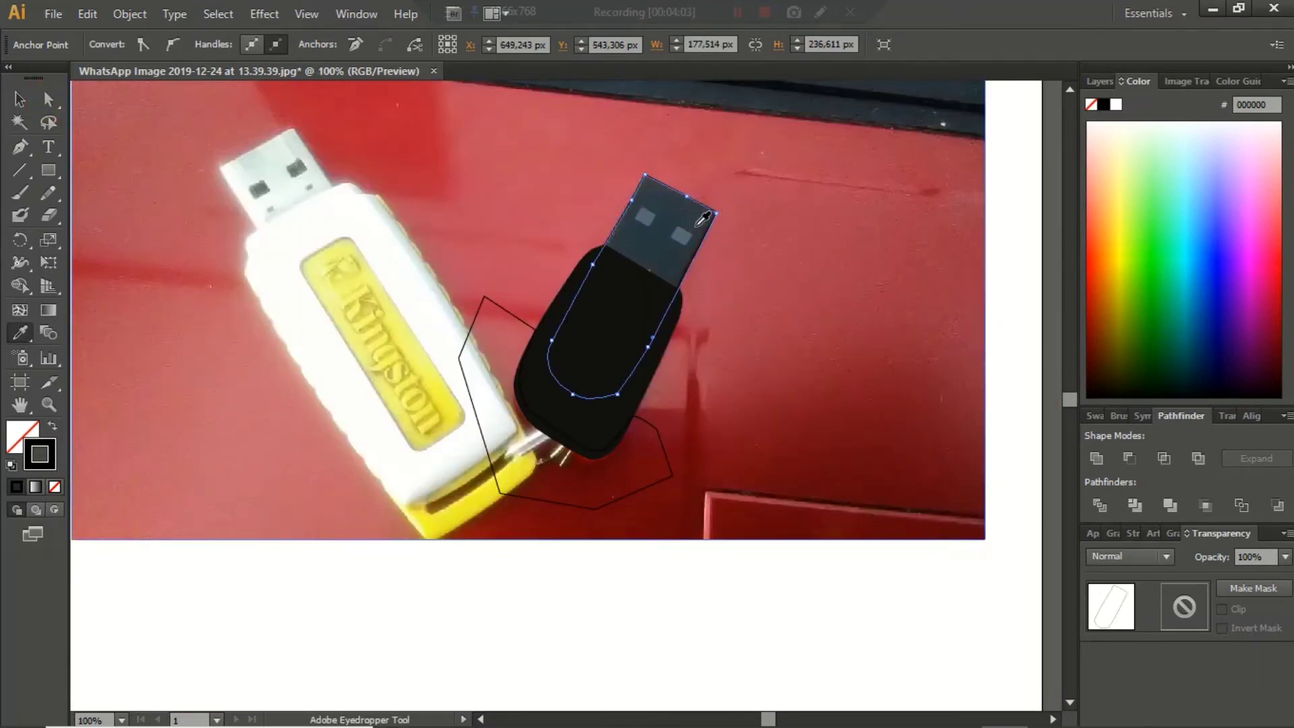
pyautogui.click(708, 223)
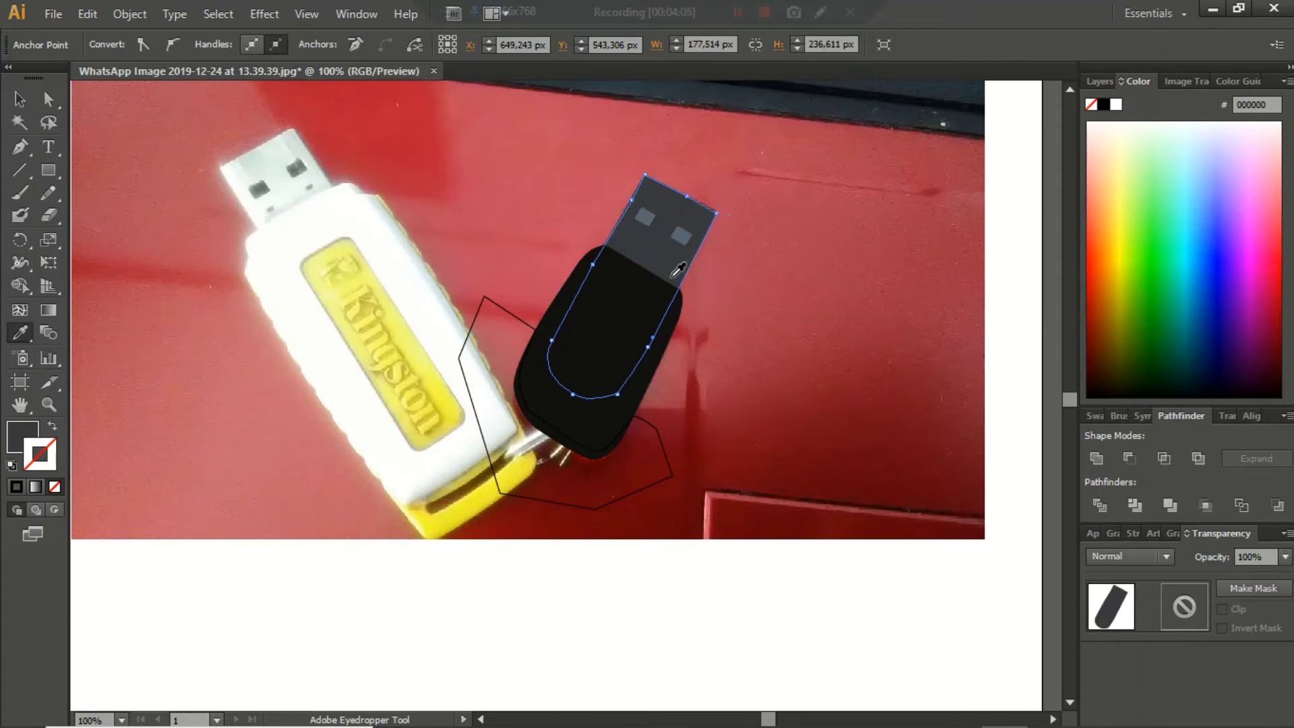
pyautogui.press('a')
pyautogui.click(667, 450)
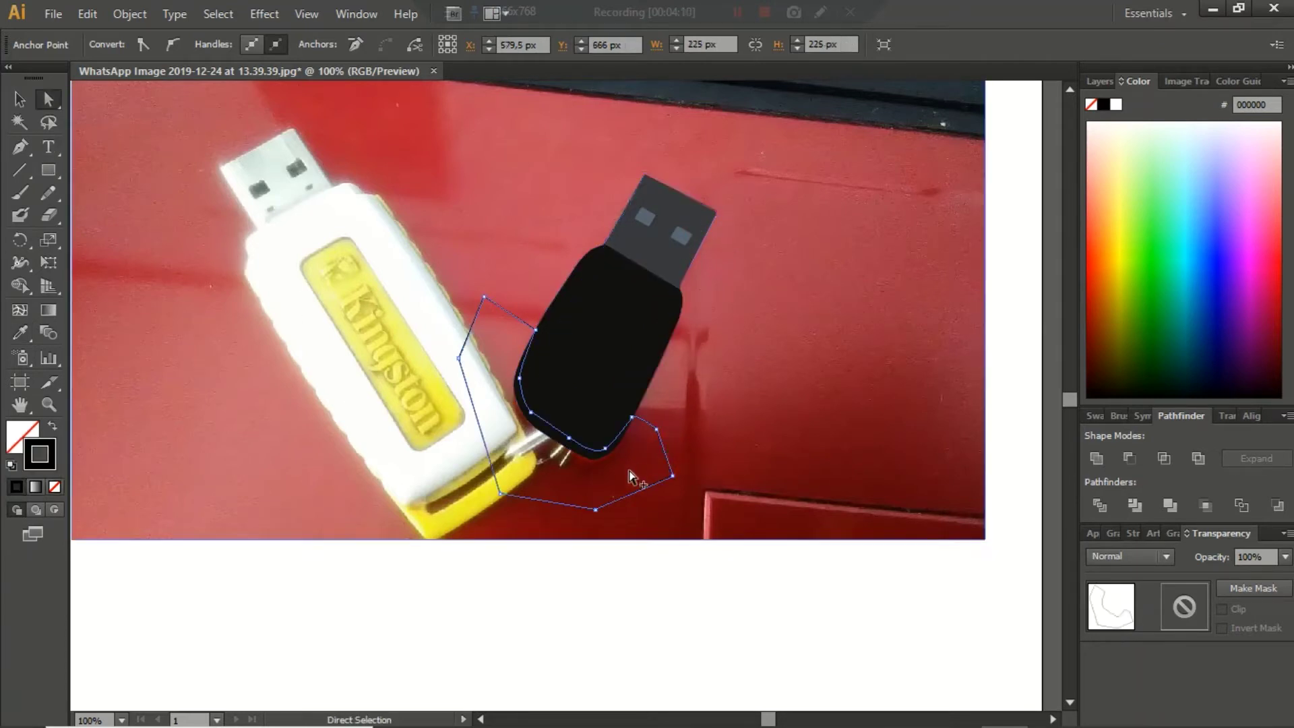
pyautogui.scroll(4, 605, 483)
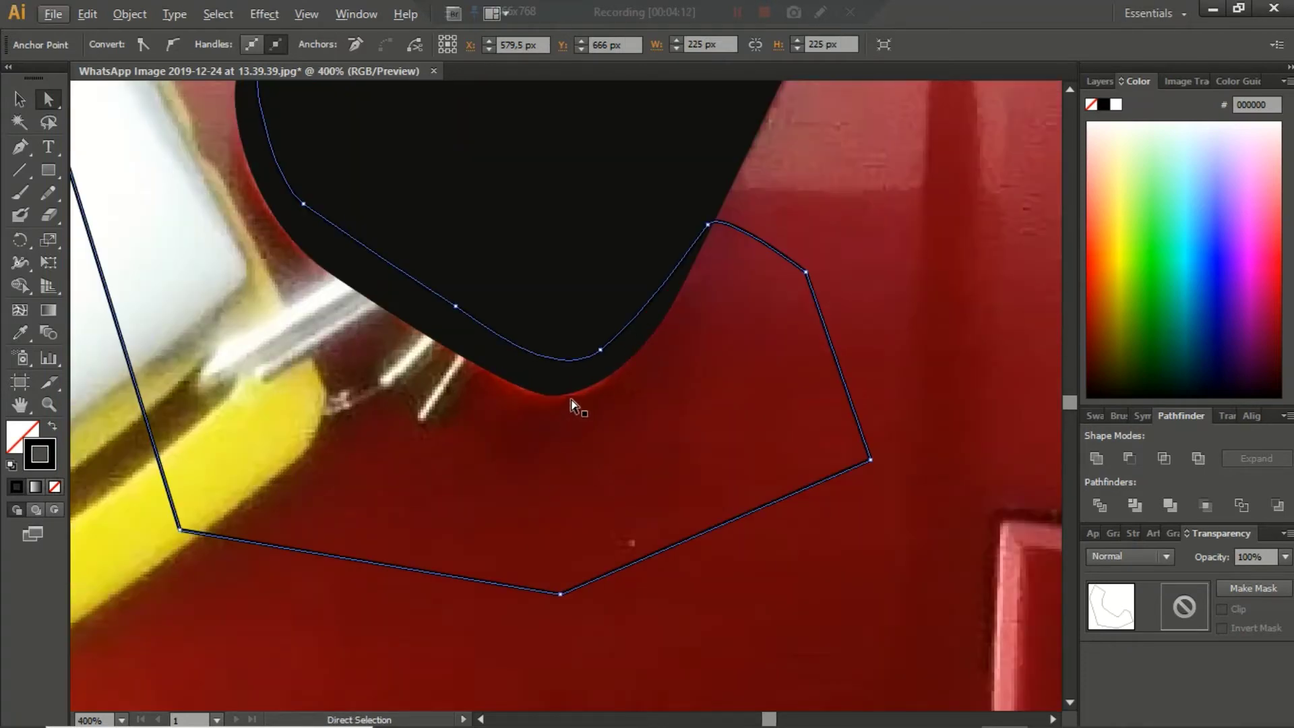
pyautogui.press('i')
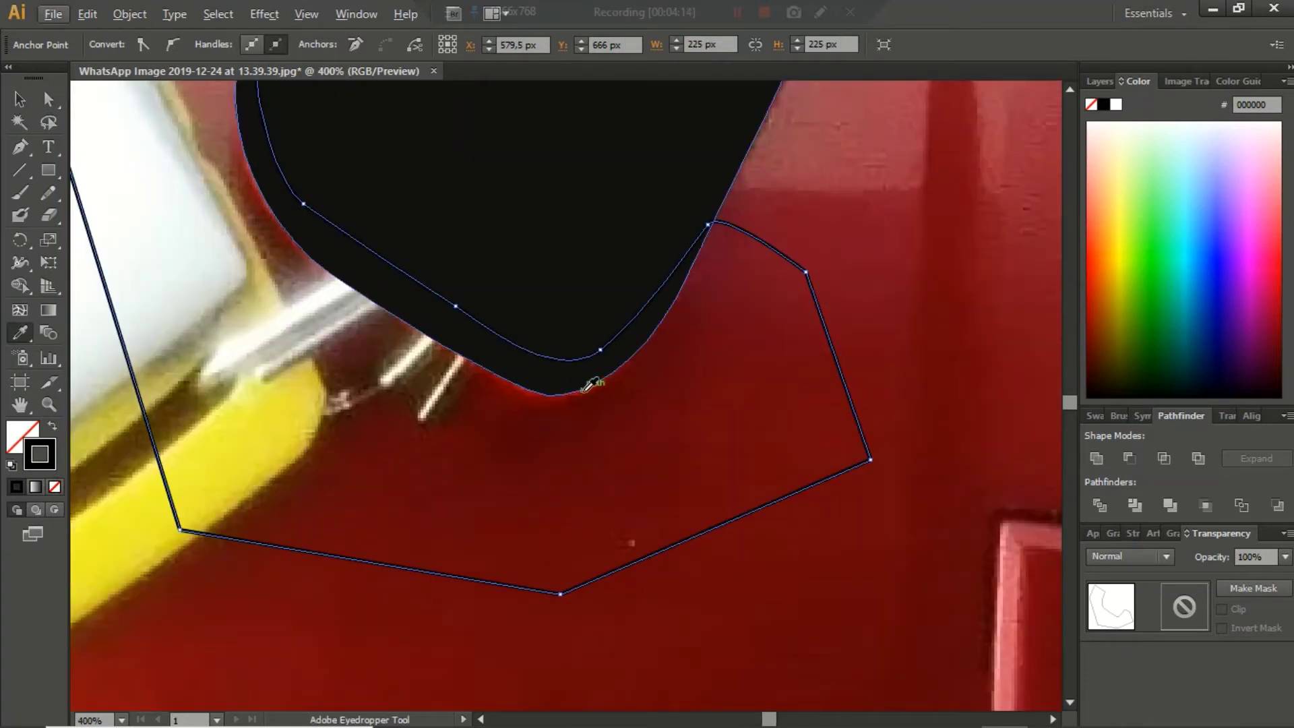
pyautogui.click(585, 390)
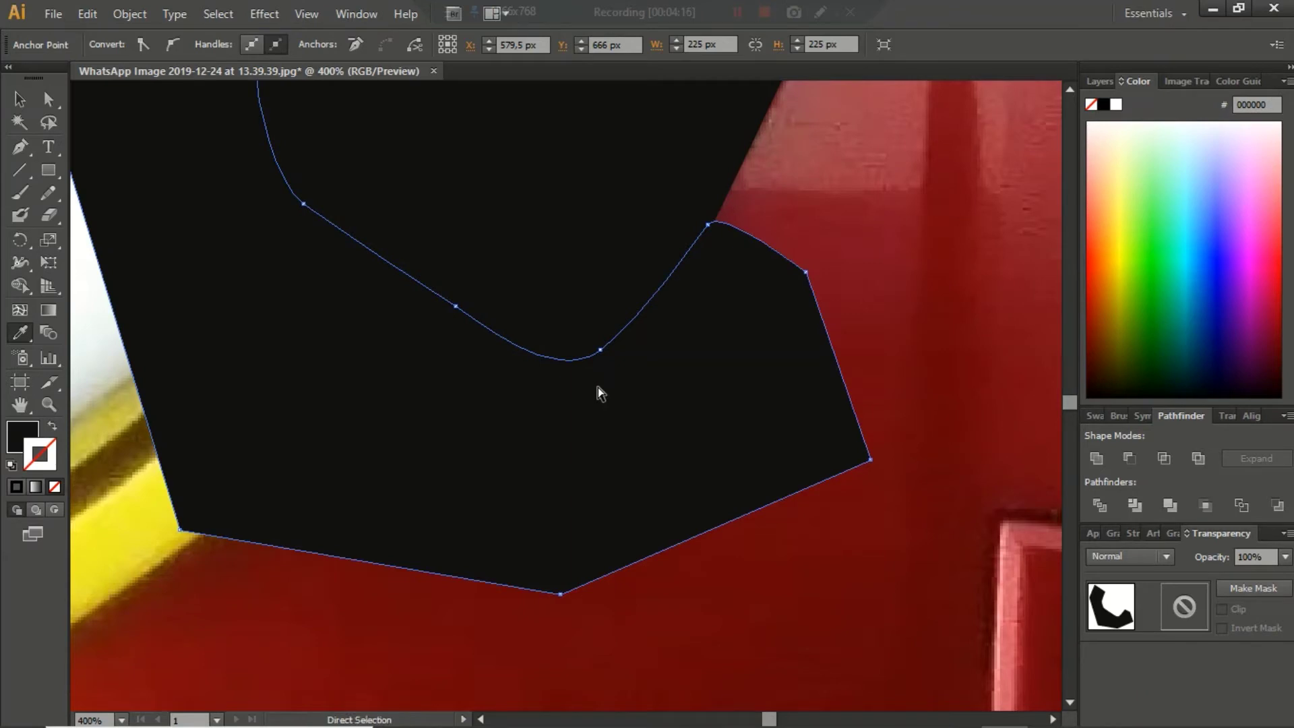
pyautogui.click(602, 392)
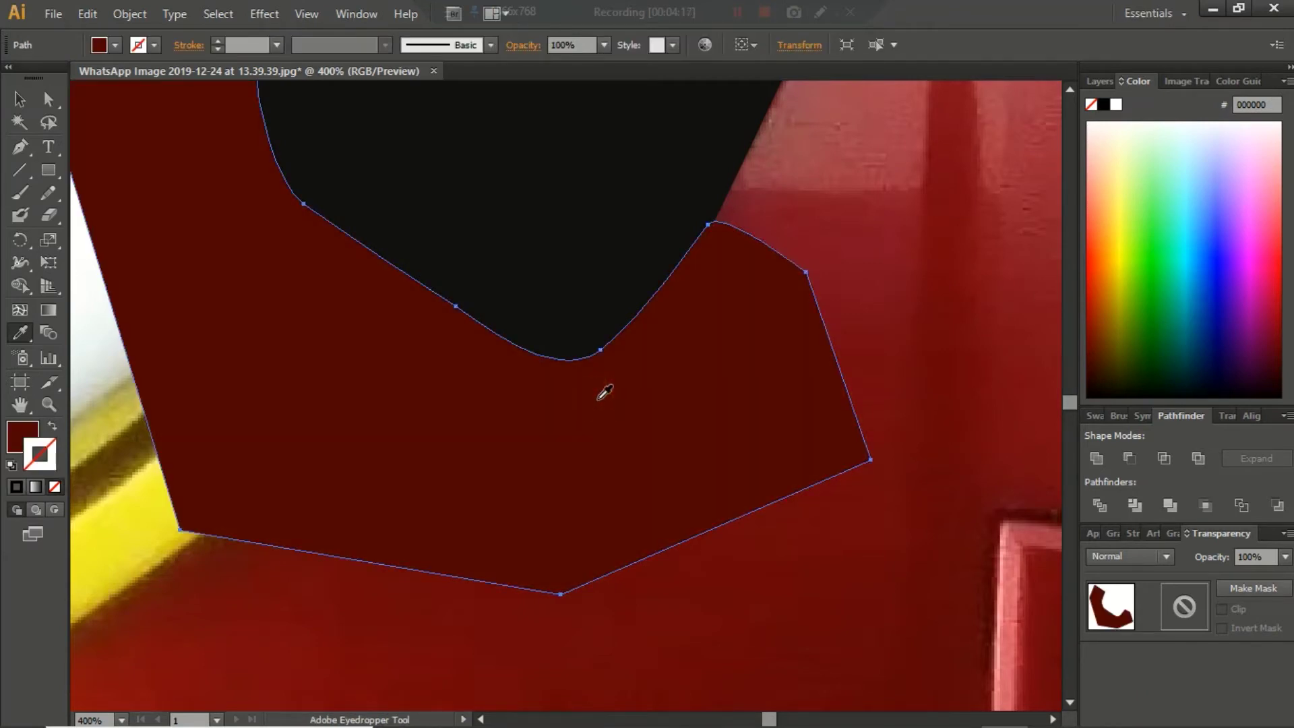
pyautogui.hotkey('ctrl', '1')
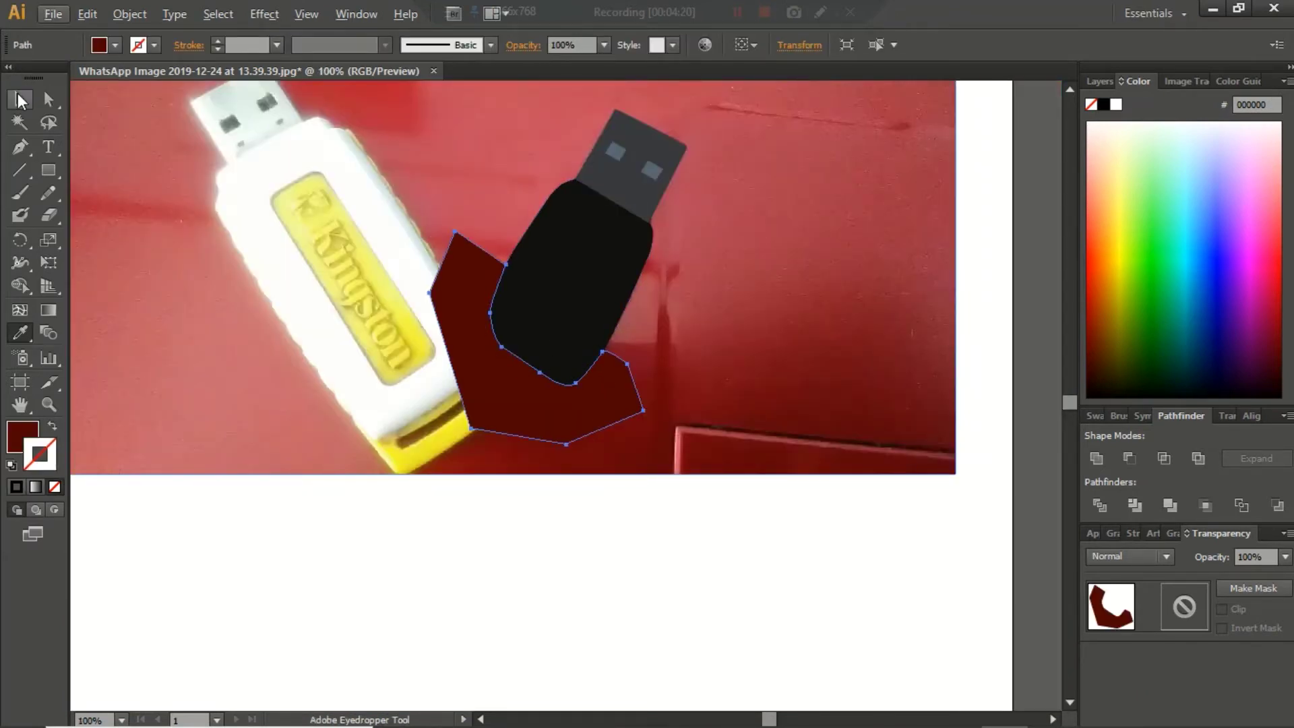
pyautogui.click(47, 99)
# Select the black USB body path and reposition it over the drive
pyautogui.click(573, 299)
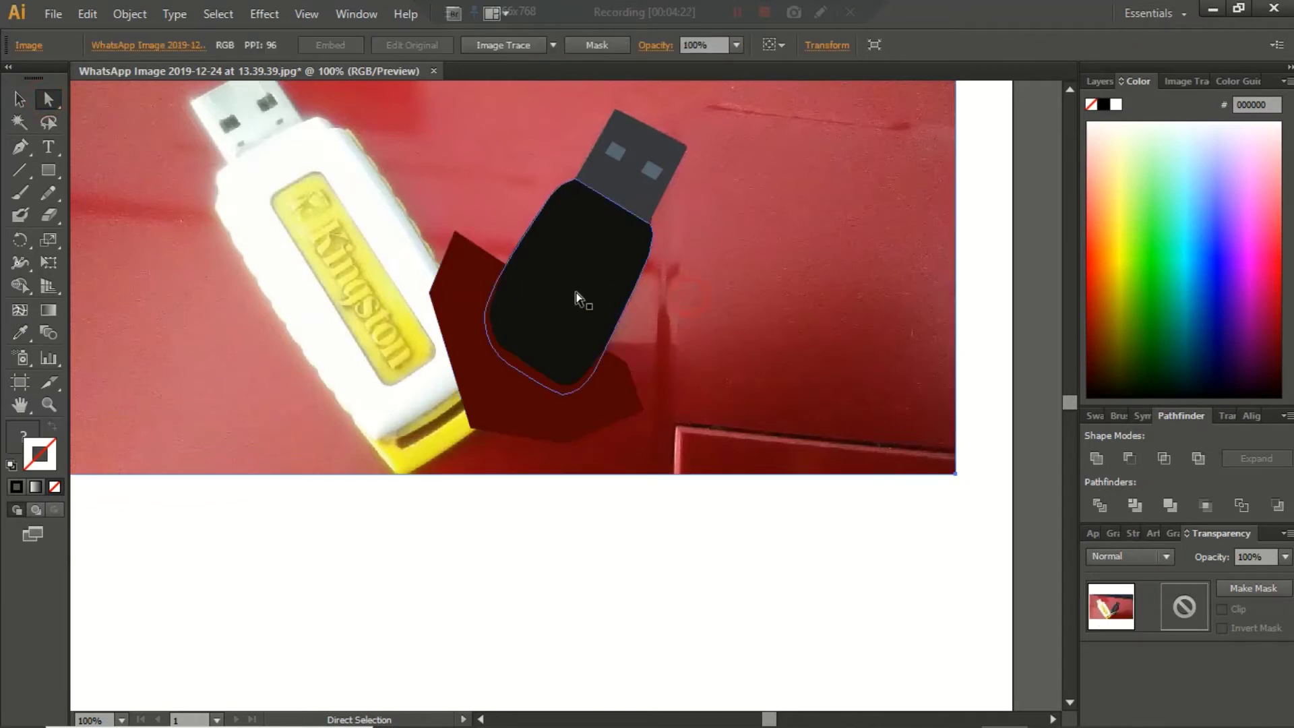
pyautogui.keyDown('ctrl'); pyautogui.click(561, 300); pyautogui.keyUp('ctrl')
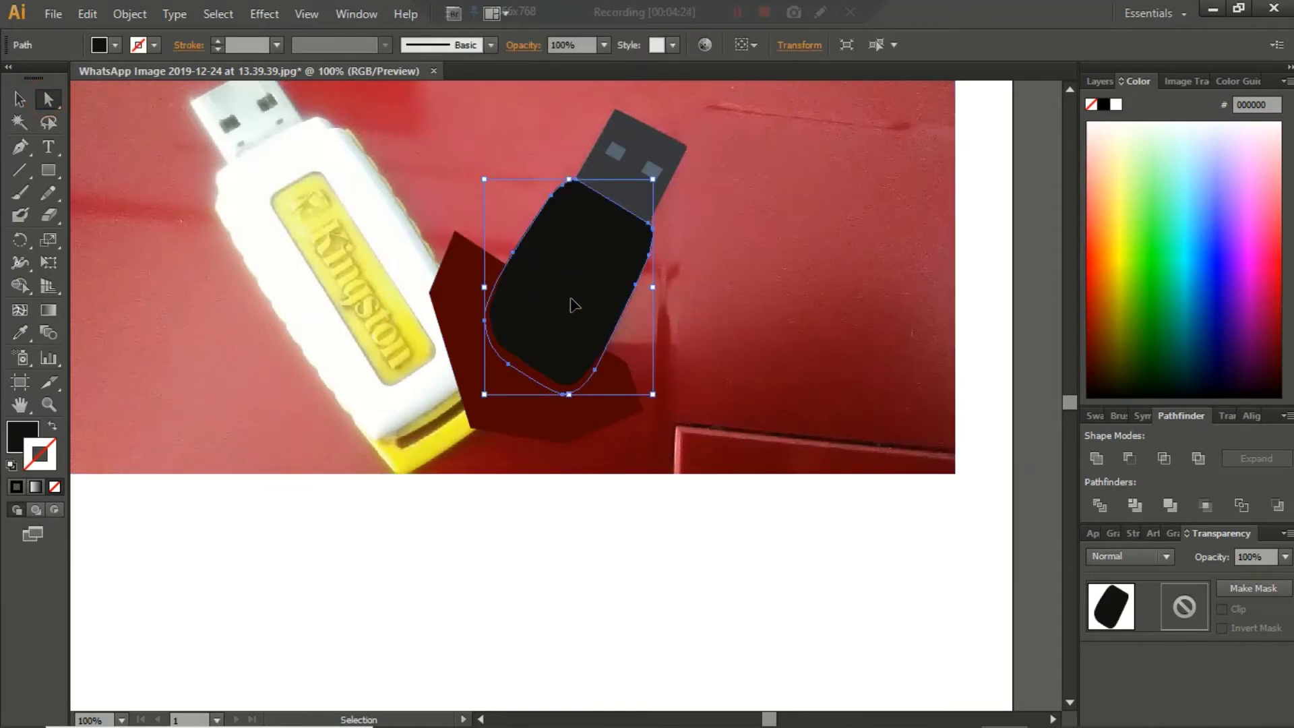
pyautogui.moveTo(574, 304); pyautogui.dragTo(583, 185)
pyautogui.scroll(3, 578, 274)
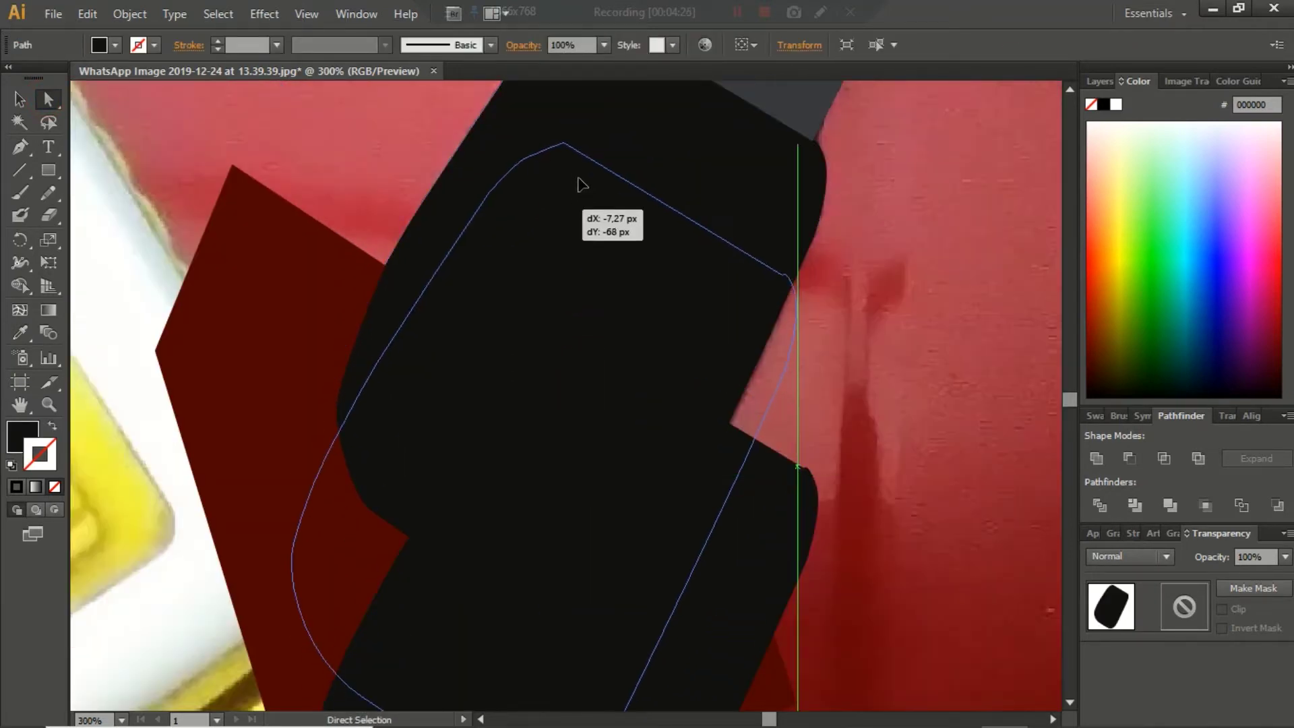
pyautogui.moveTo(582, 184); pyautogui.dragTo(679, 174)
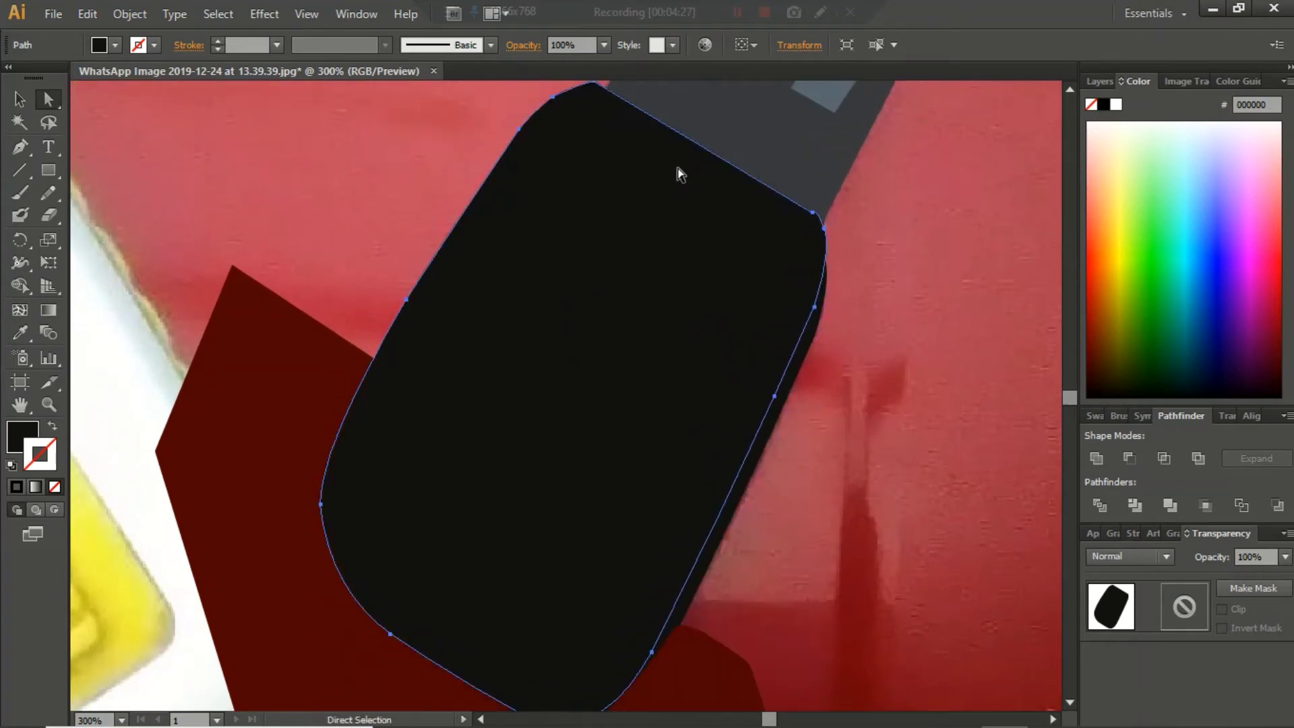
pyautogui.moveTo(729, 209); pyautogui.dragTo(749, 255)
pyautogui.scroll(2, 547, 86)
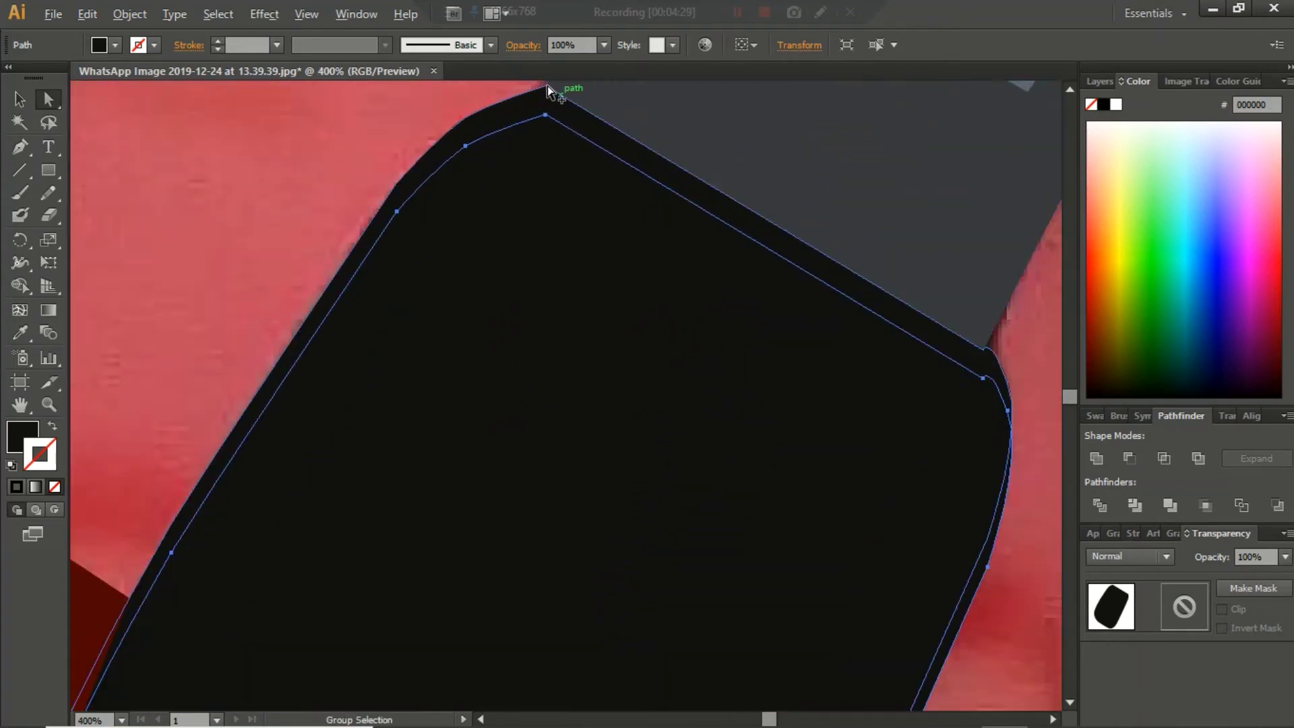
# Zoom in and nudge the body's top corner anchor onto the photo's edge, then zoom back out
pyautogui.click(526, 172)
pyautogui.scroll(3, 525, 99)
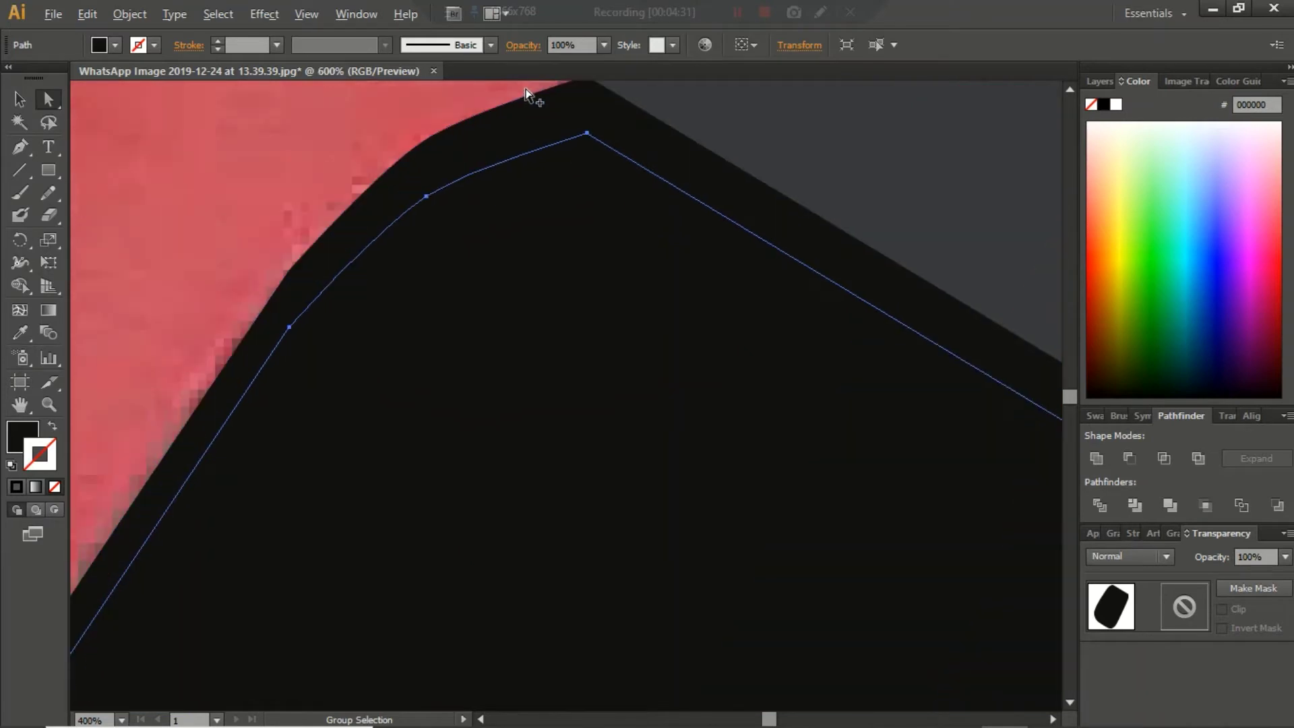
pyautogui.moveTo(590, 255); pyautogui.dragTo(586, 201)
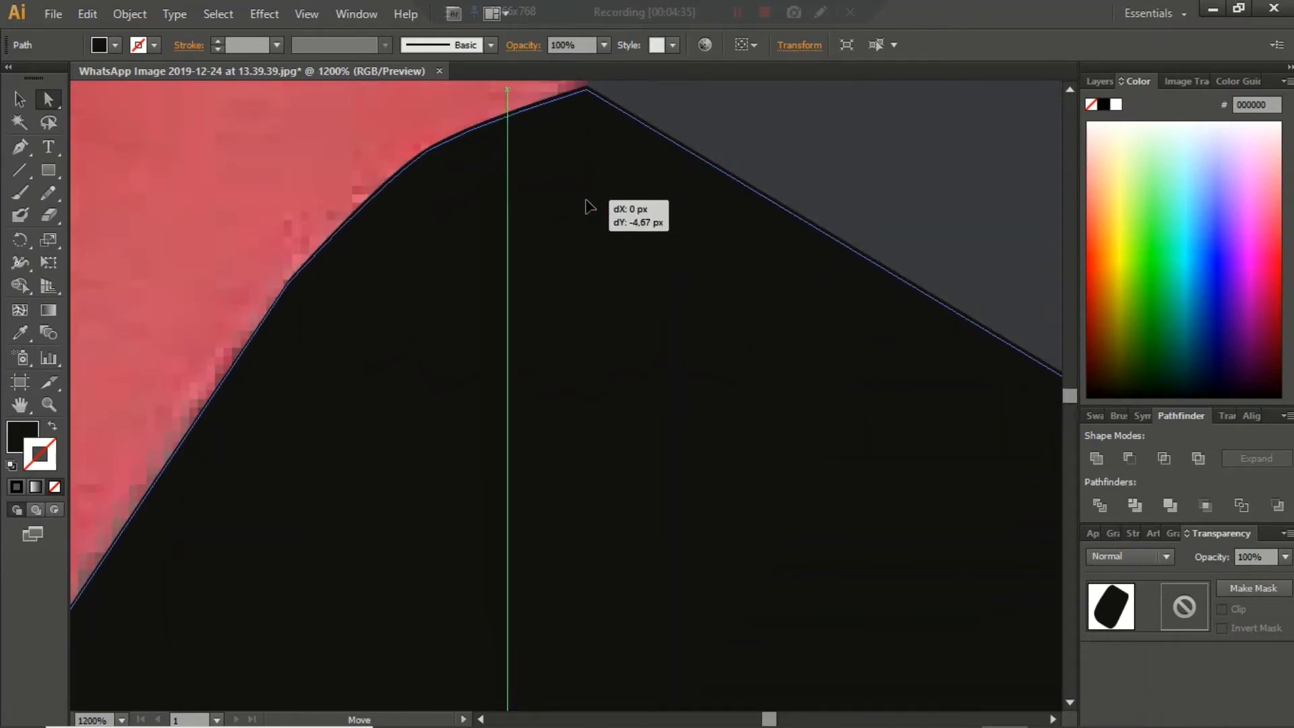
pyautogui.moveTo(587, 203); pyautogui.dragTo(616, 169)
pyautogui.scroll(3, 573, 118)
pyautogui.scroll(-5, 616, 197)
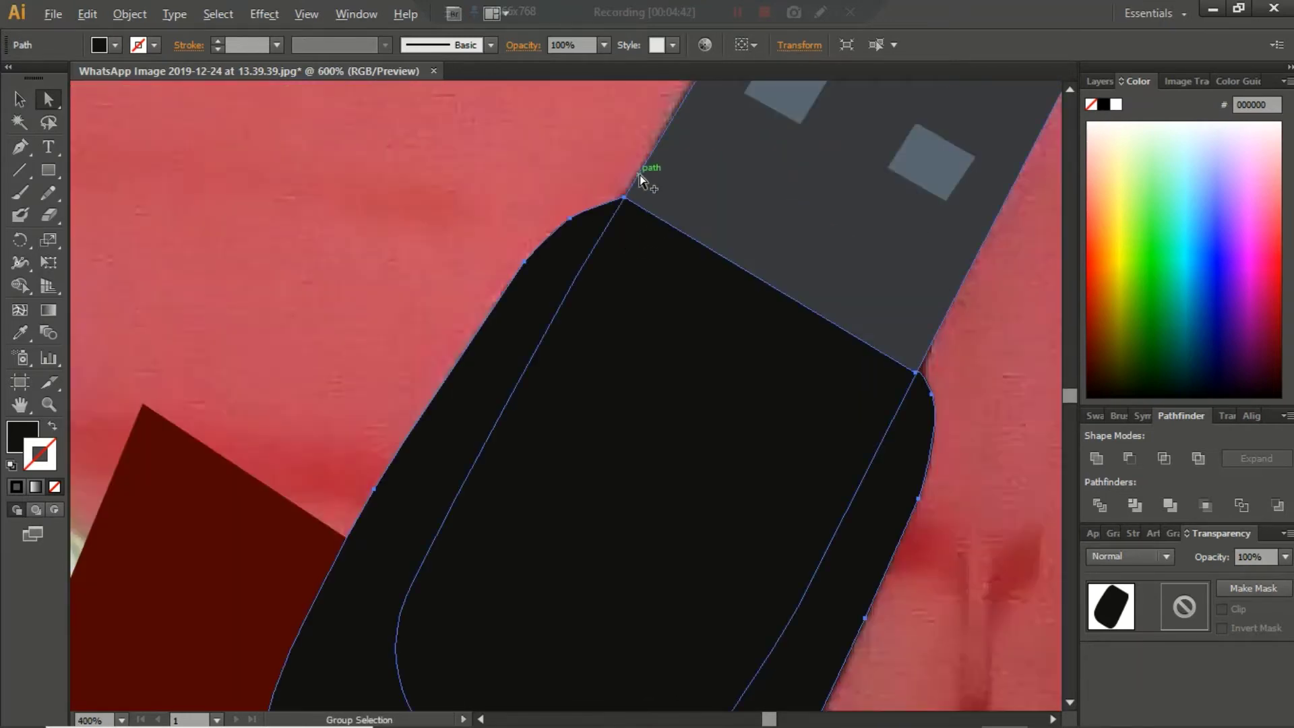
pyautogui.scroll(5, 641, 175)
pyautogui.moveTo(515, 399); pyautogui.dragTo(523, 396)
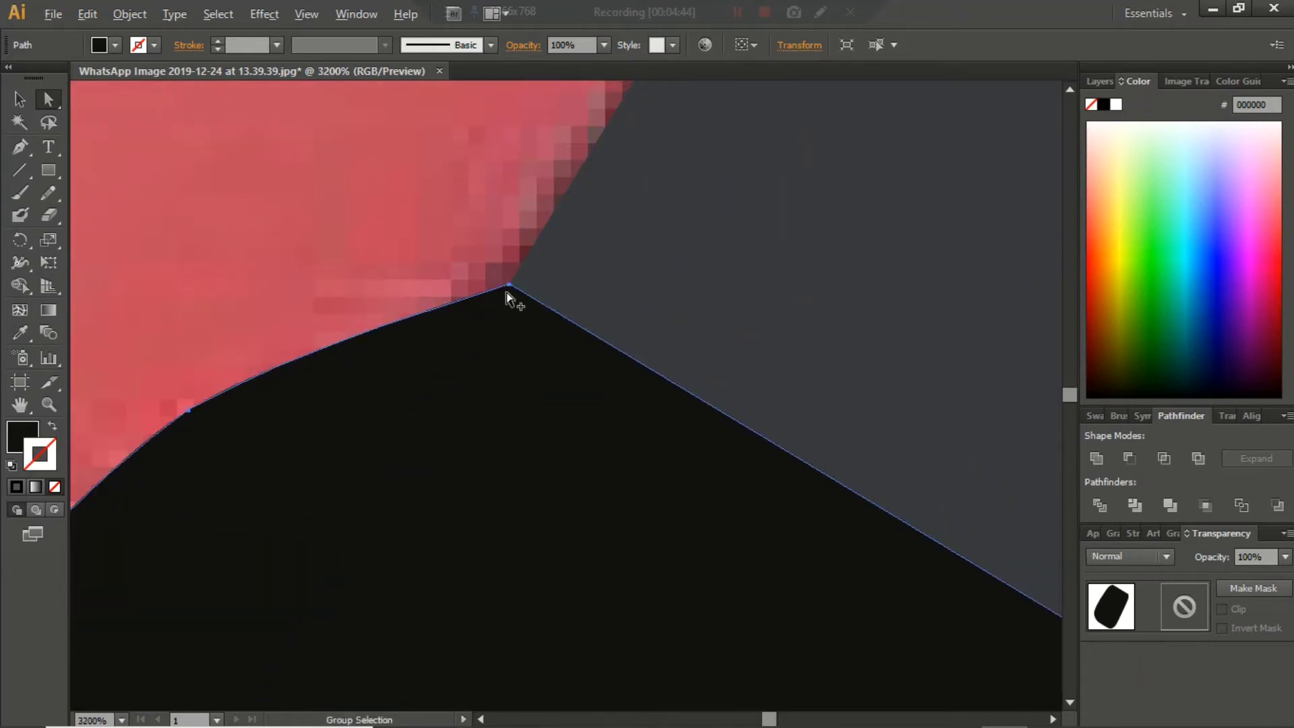
pyautogui.scroll(-2, 472, 337)
pyautogui.scroll(-7, 465, 398)
pyautogui.scroll(-4, 445, 546)
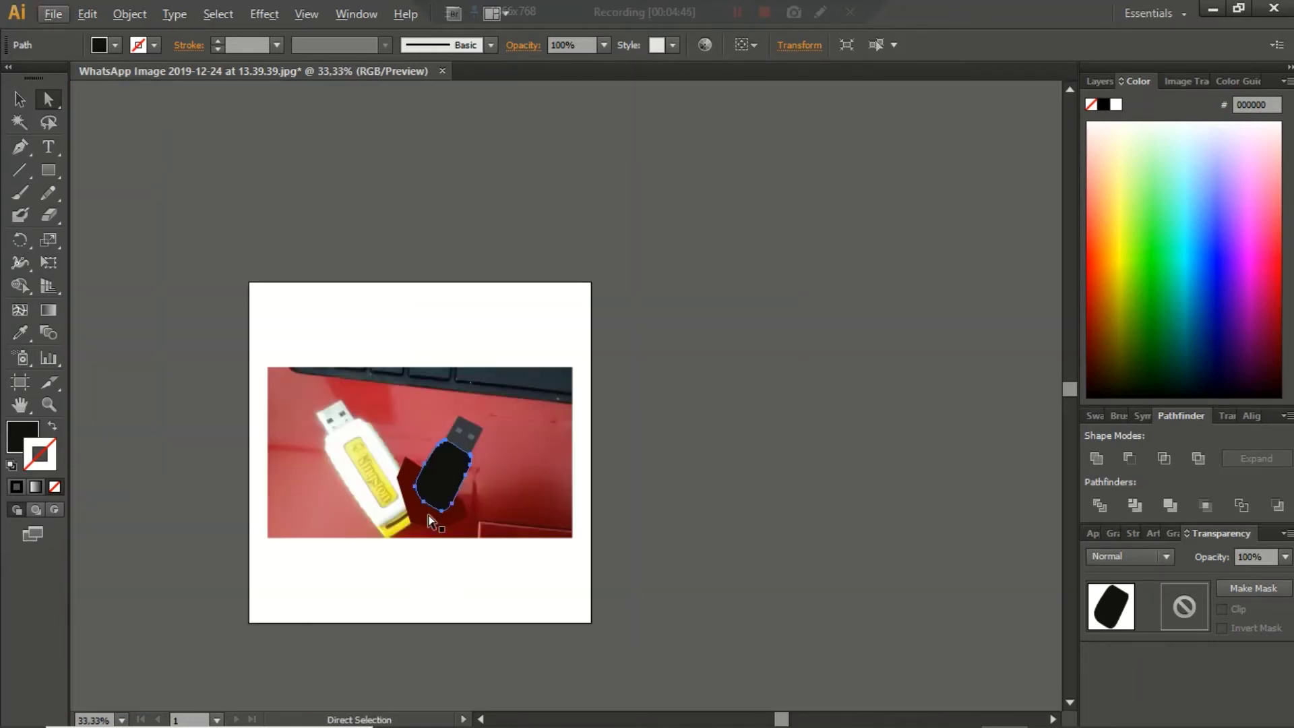
pyautogui.scroll(3, 432, 516)
# Bring the black body to front and intersect it with the dark red shape into a thin rim
pyautogui.scroll(1, 404, 540)
pyautogui.rightClick(382, 576)
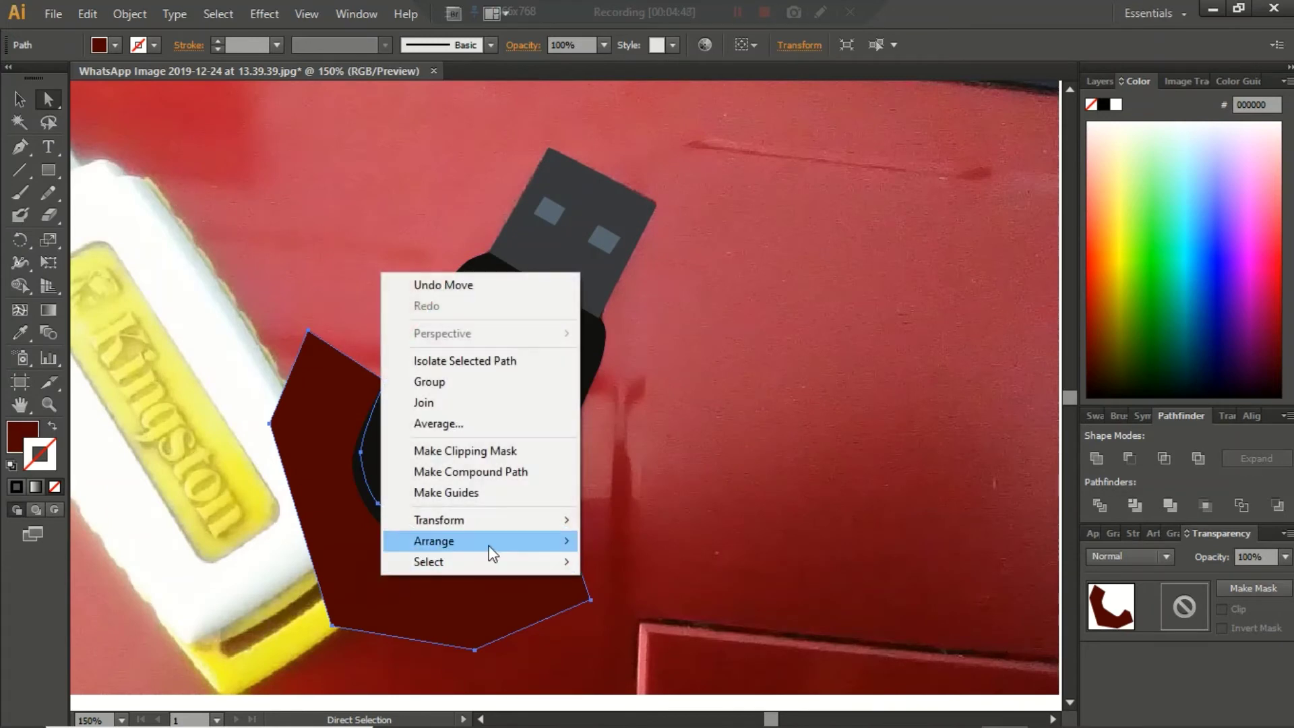
pyautogui.click(637, 542)
pyautogui.click(519, 402)
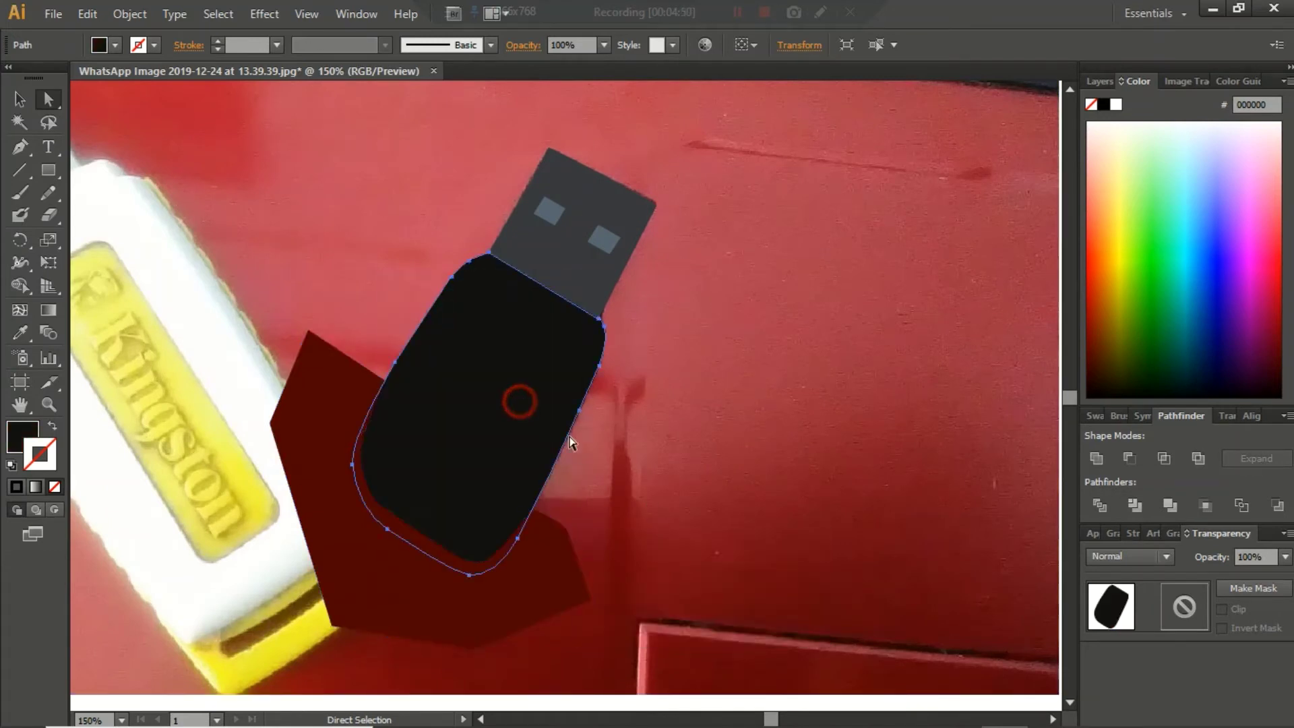
pyautogui.click(613, 531)
pyautogui.click(520, 453)
pyautogui.keyDown('shift'); pyautogui.click(528, 601); pyautogui.keyUp('shift')
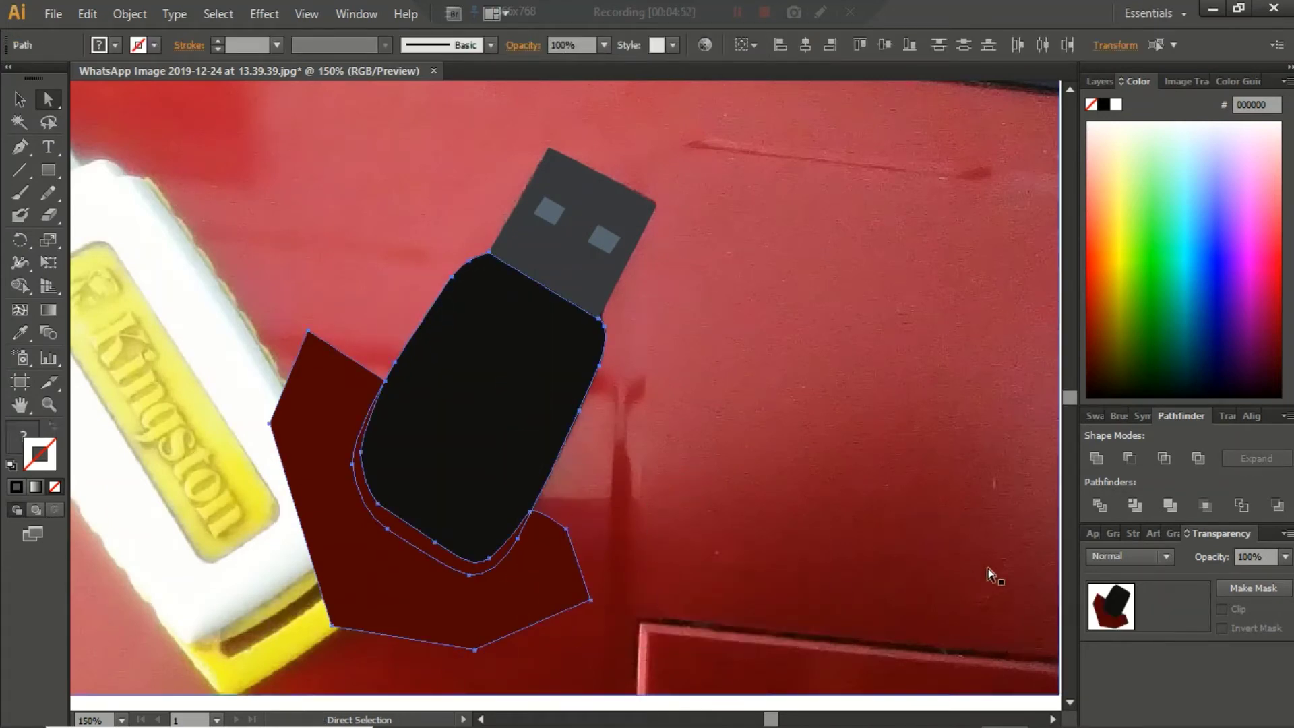
pyautogui.click(1164, 454)
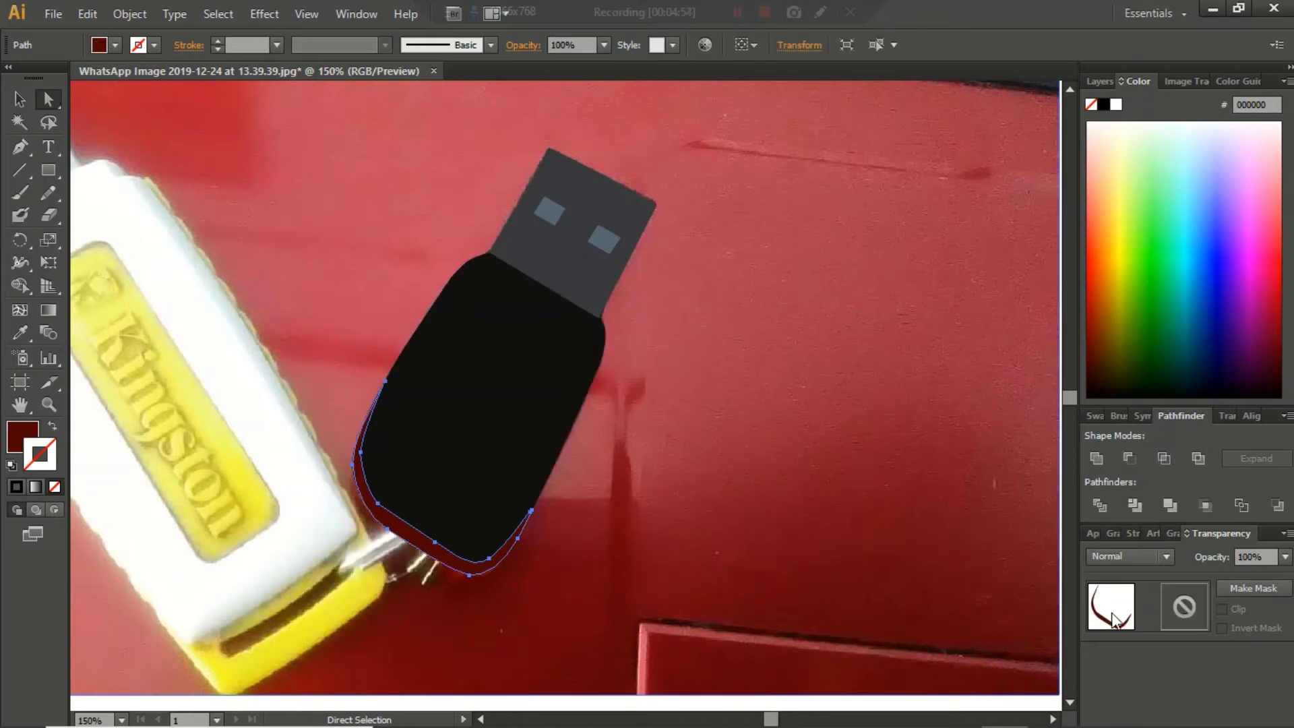
# Set the red rim's blend mode to Multiply, then select the background photo
pyautogui.click(1167, 556)
pyautogui.click(1123, 244)
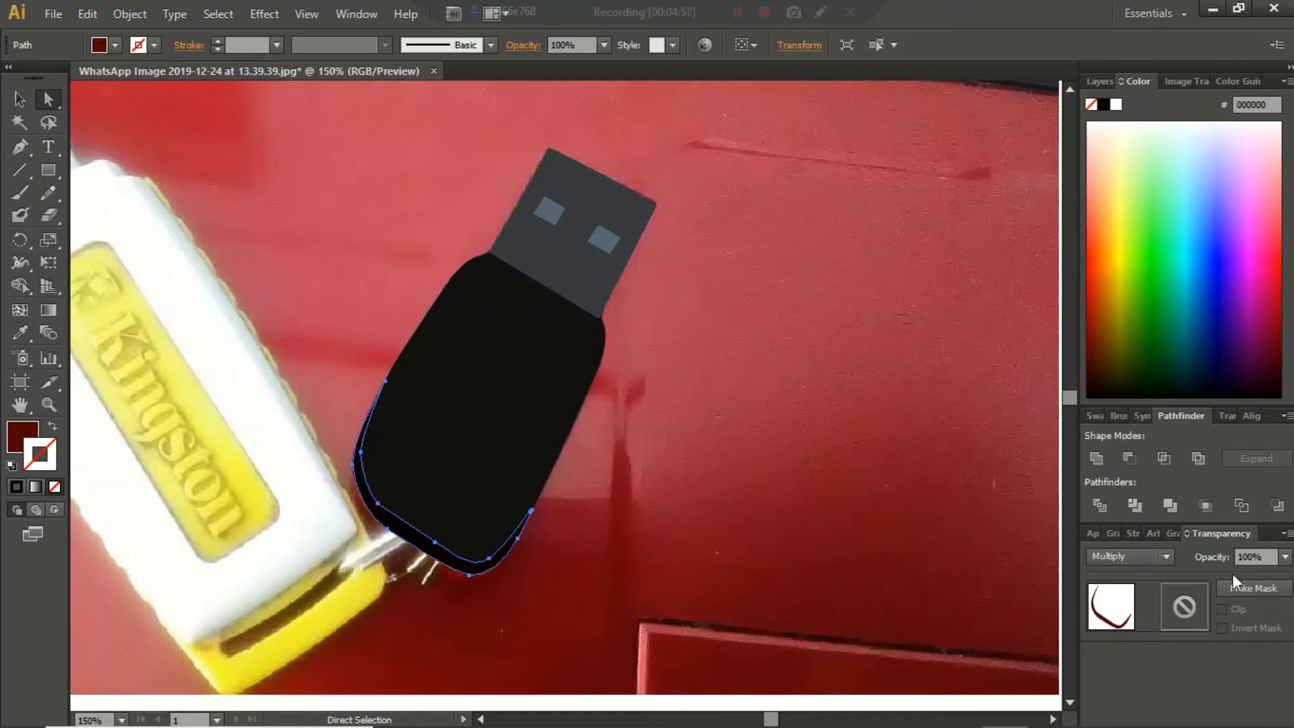
pyautogui.click(471, 591)
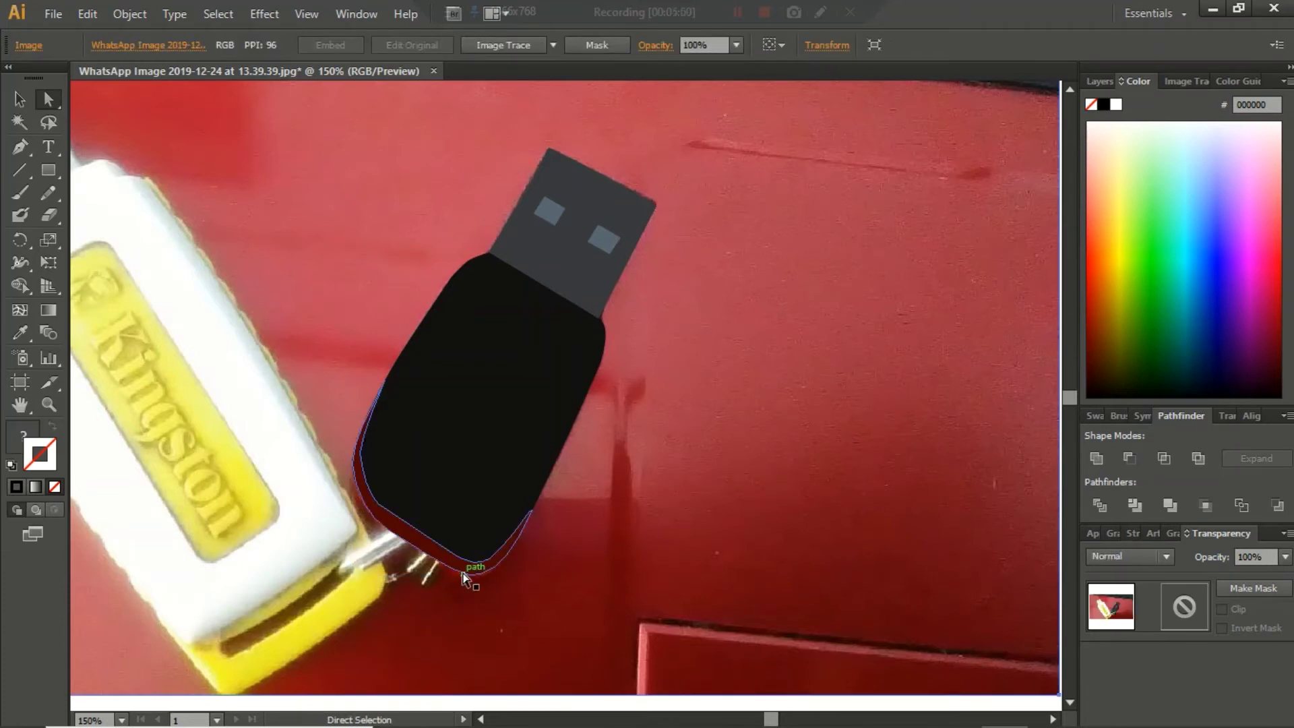
pyautogui.scroll(1, 491, 512)
pyautogui.scroll(2, 492, 450)
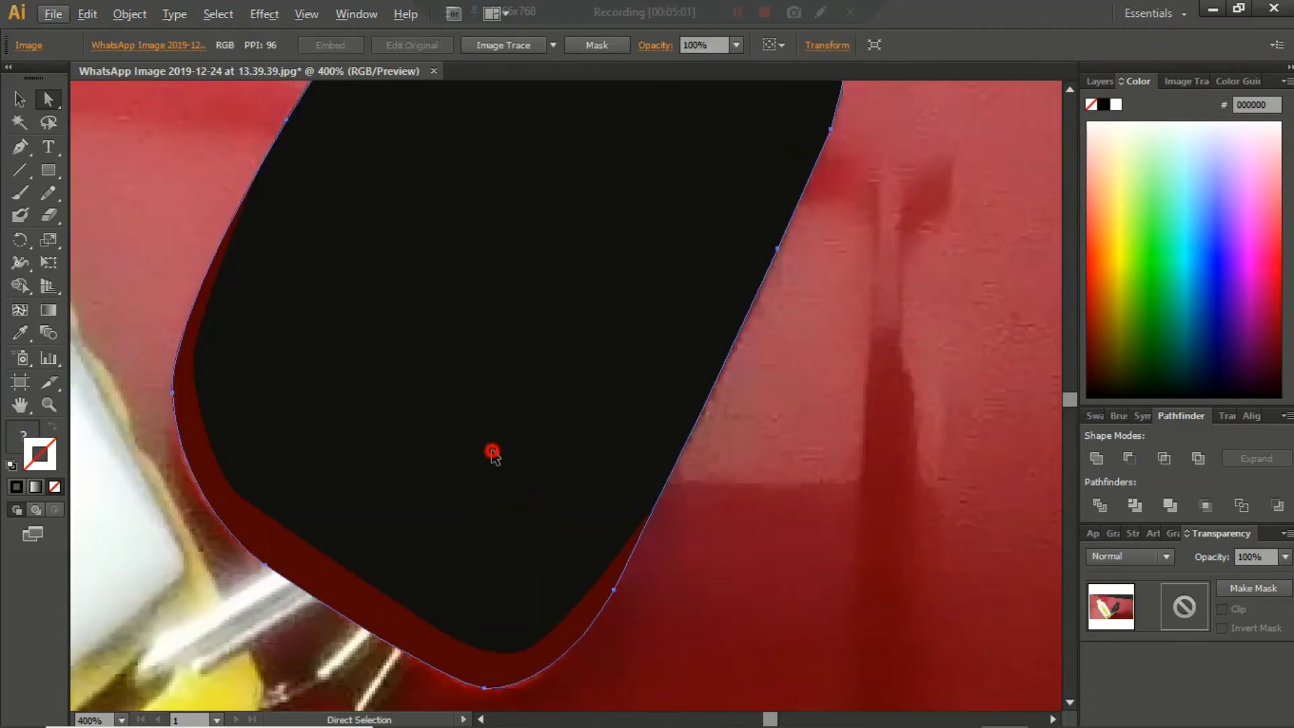
# Change the black path's stacking order relative to the photo and zoom out to the whole photo
pyautogui.rightClick(492, 451)
pyautogui.moveTo(546, 416)
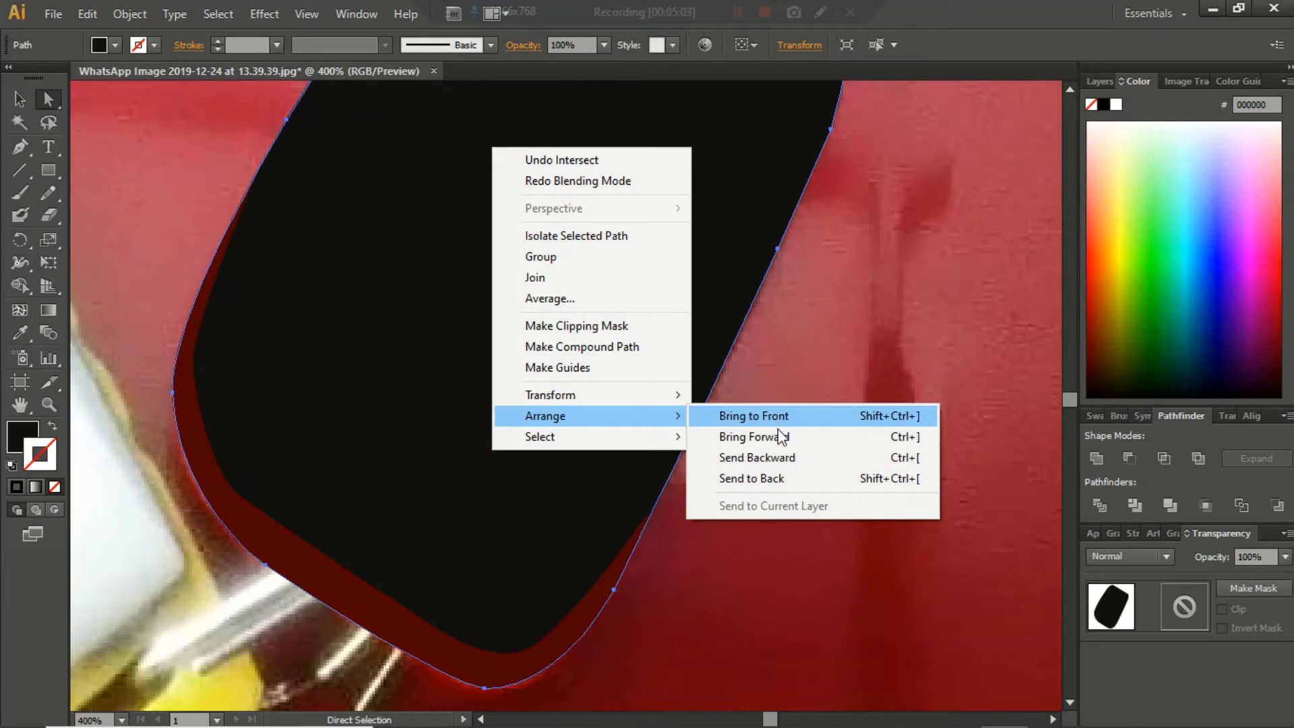
pyautogui.click(784, 478)
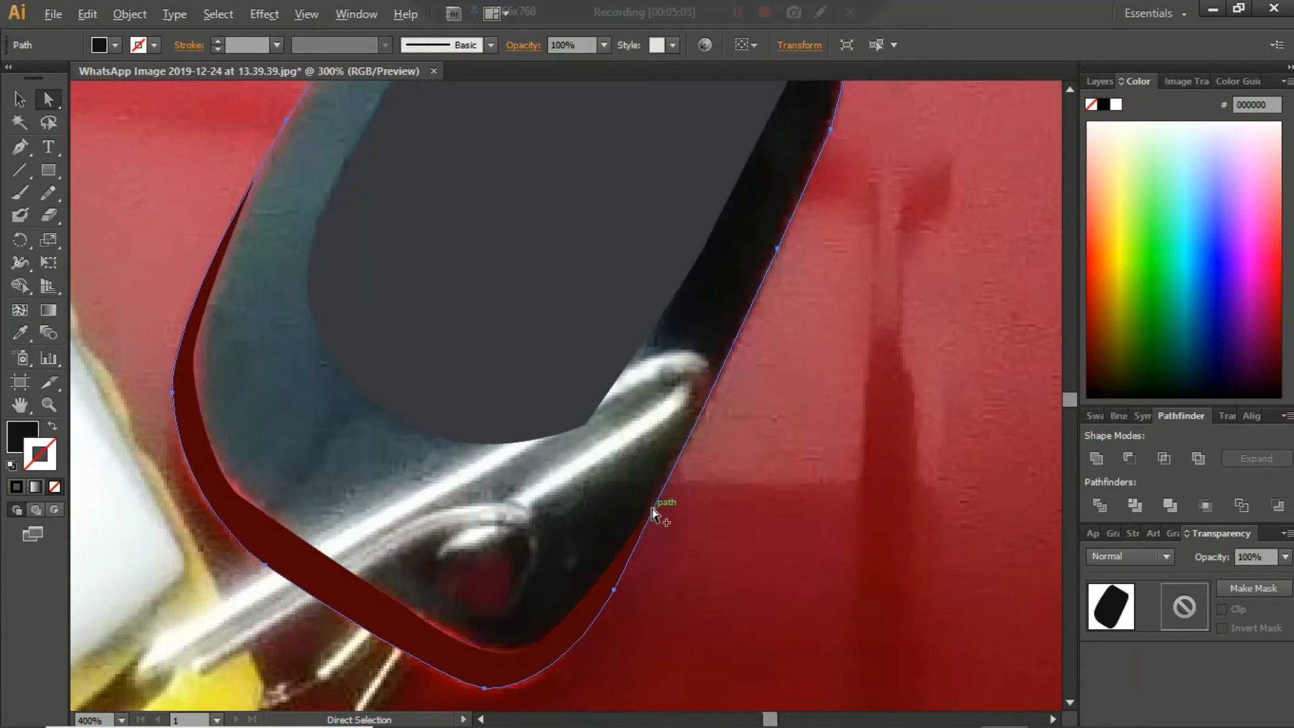
pyautogui.hotkey('ctrl', '1')
pyautogui.click(829, 464)
# Move the photo up, then give the red rim Multiply blending at 50% opacity
pyautogui.scroll(-4, 829, 464)
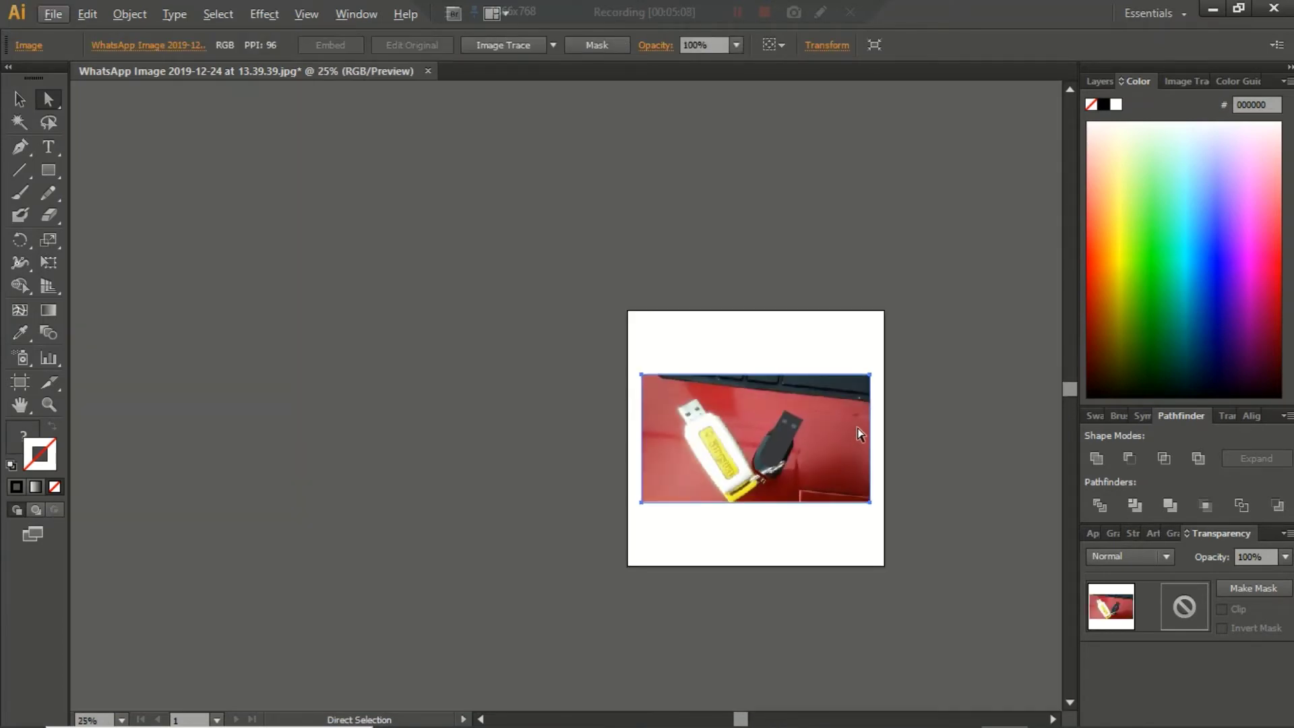
pyautogui.moveTo(859, 422); pyautogui.dragTo(855, 319)
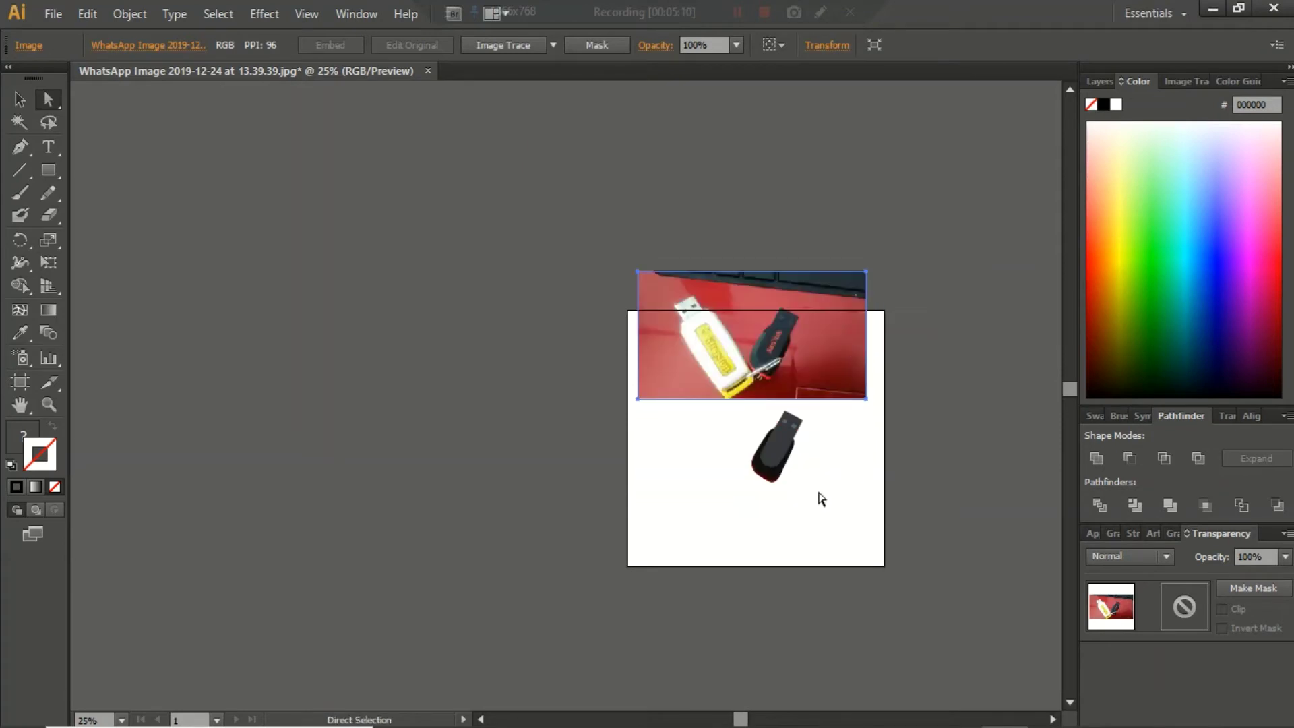
pyautogui.scroll(4, 781, 486)
pyautogui.press('a')
pyautogui.click(745, 481)
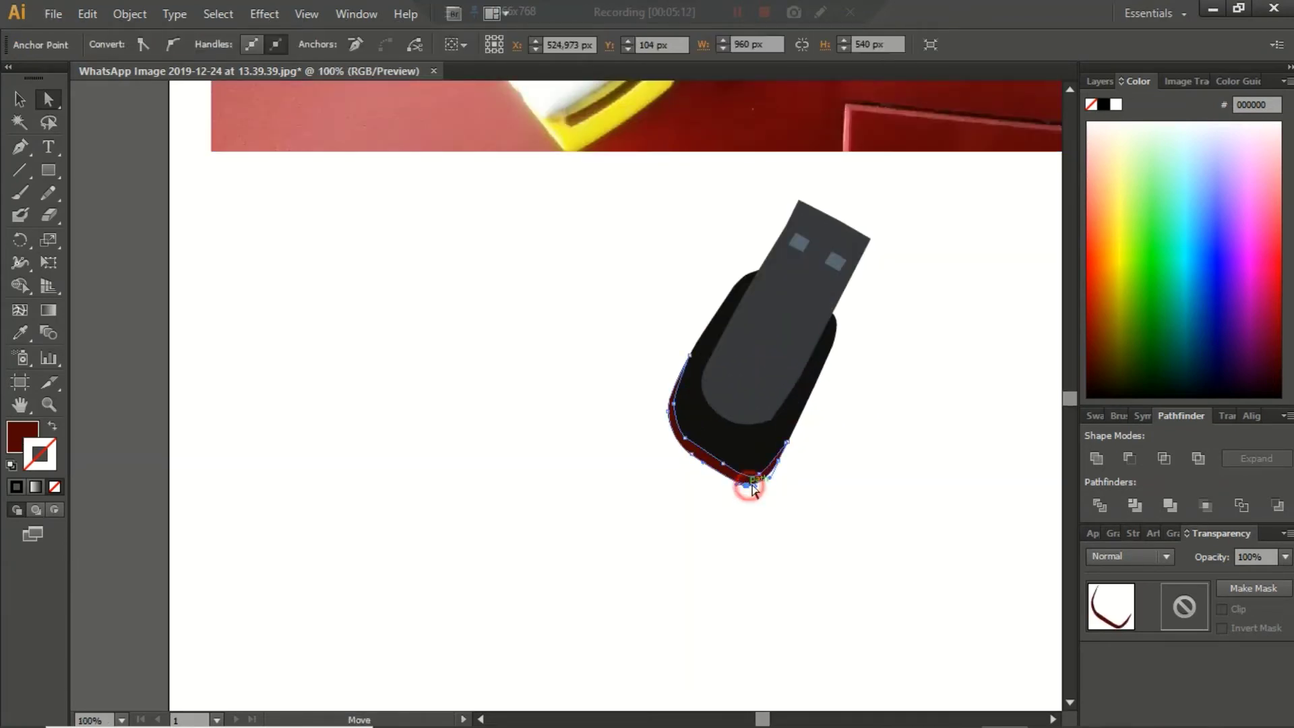
pyautogui.click(1142, 564)
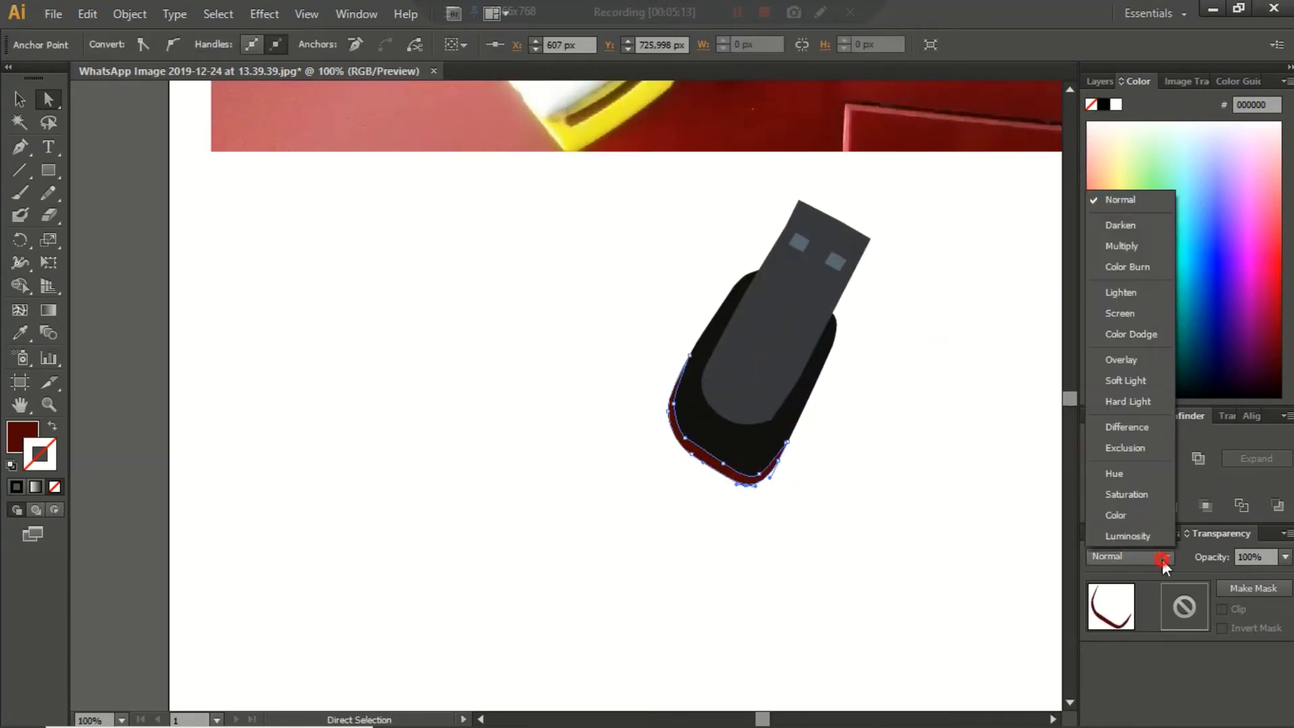
pyautogui.click(1138, 245)
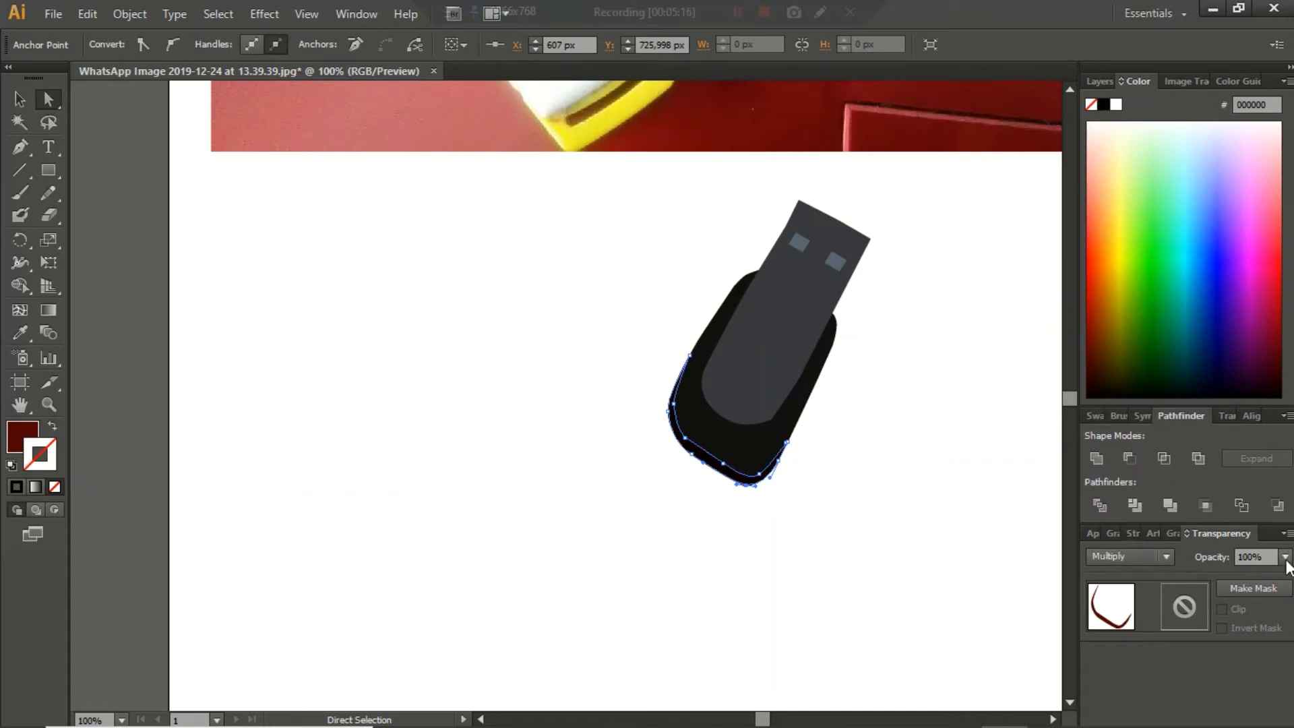
pyautogui.click(1286, 557)
pyautogui.click(1276, 445)
# Undo the Multiply blend on the red rim and move the photo down away from the drawing
pyautogui.scroll(3, 754, 479)
pyautogui.press('v')
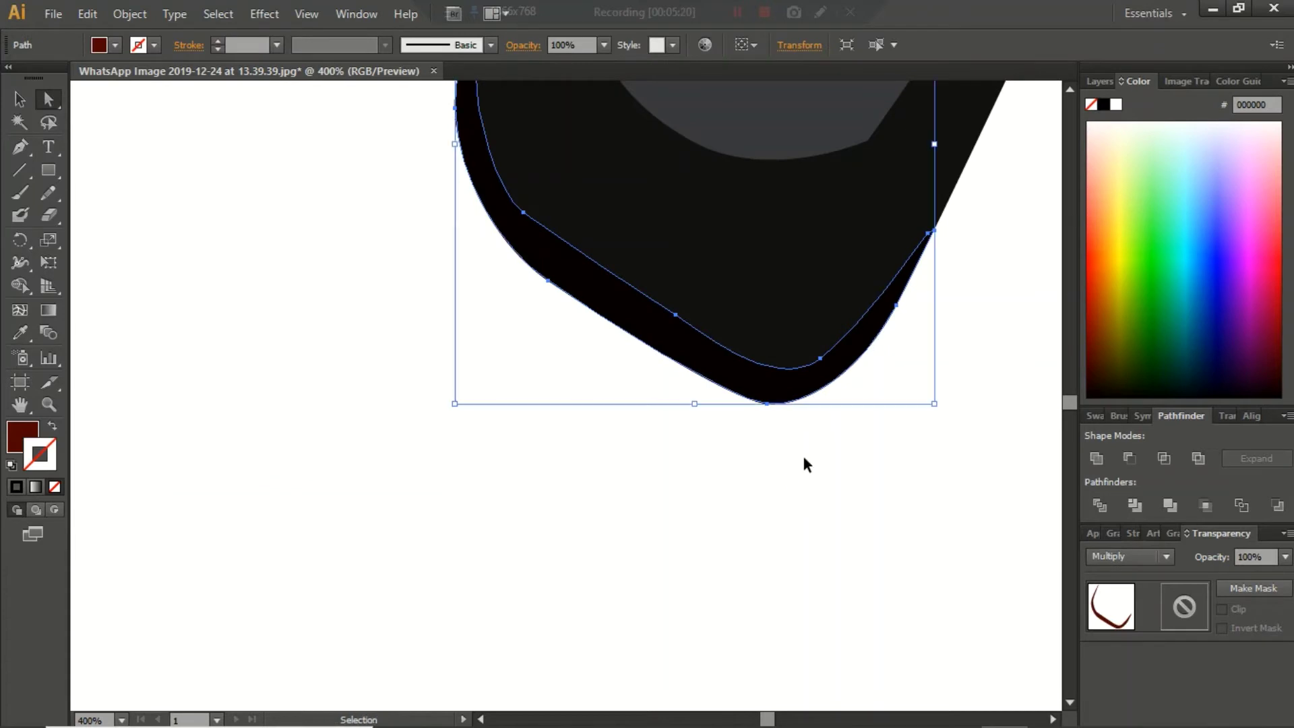
pyautogui.hotkey('ctrl', 'z')
pyautogui.click(818, 455)
pyautogui.scroll(-4, 818, 456)
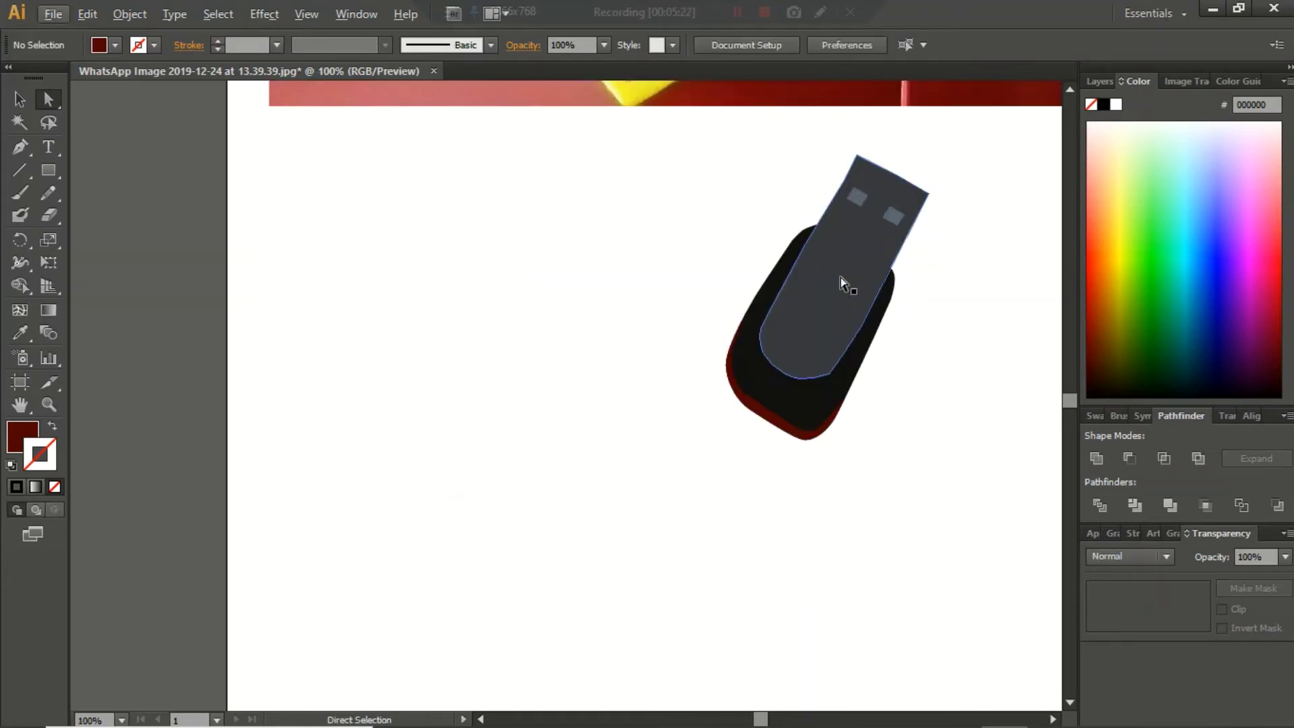
pyautogui.scroll(-1, 731, 217)
pyautogui.moveTo(683, 138)
pyautogui.mouseDown()
pyautogui.moveTo(801, 572)
pyautogui.moveTo(795, 662)
pyautogui.mouseUp()
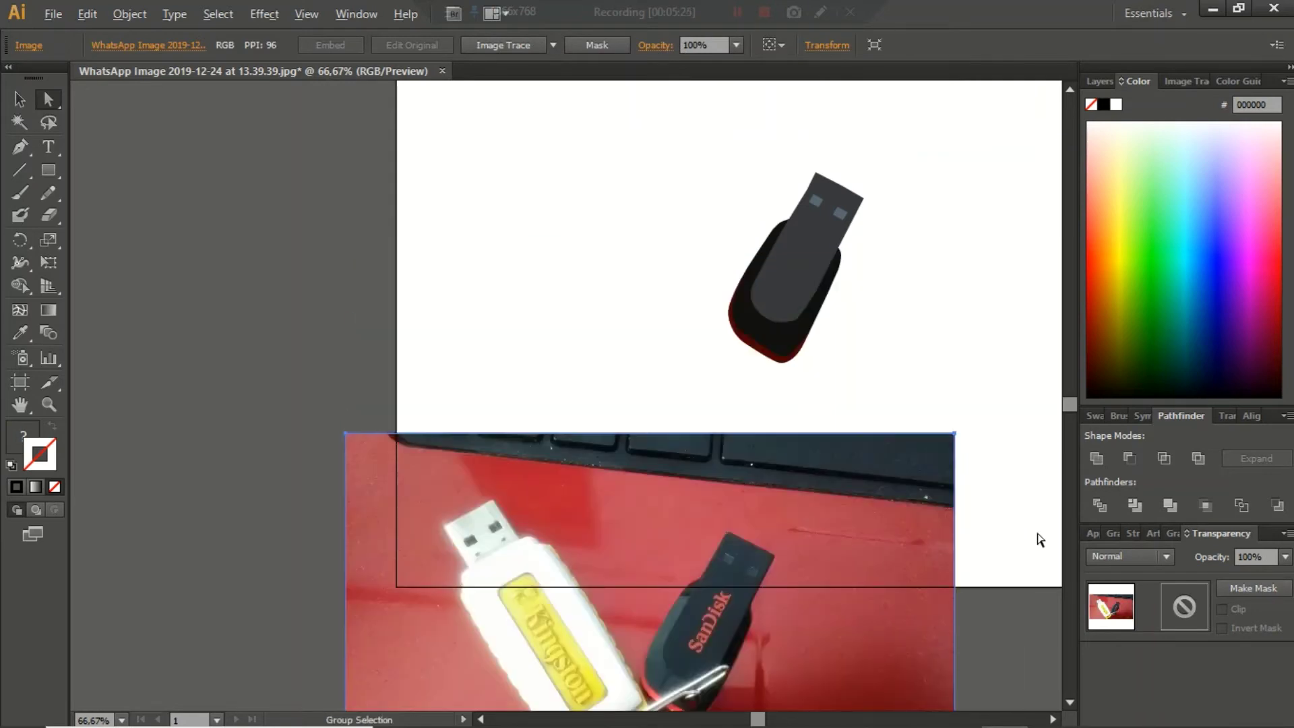
# Try 70% and 40% opacity on the red rim, settling on 90%
pyautogui.press('a')
pyautogui.scroll(1, 775, 375)
pyautogui.scroll(1, 769, 344)
pyautogui.click(765, 325)
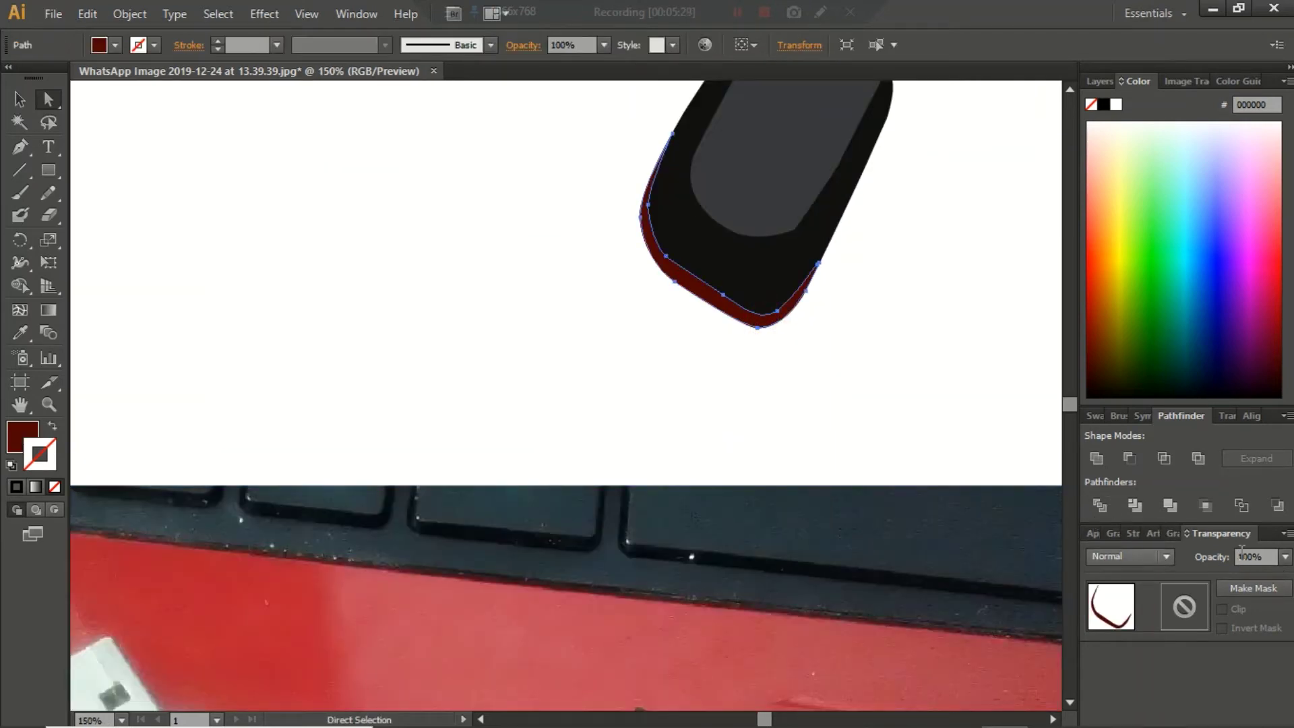
pyautogui.click(1286, 557)
pyautogui.click(1269, 491)
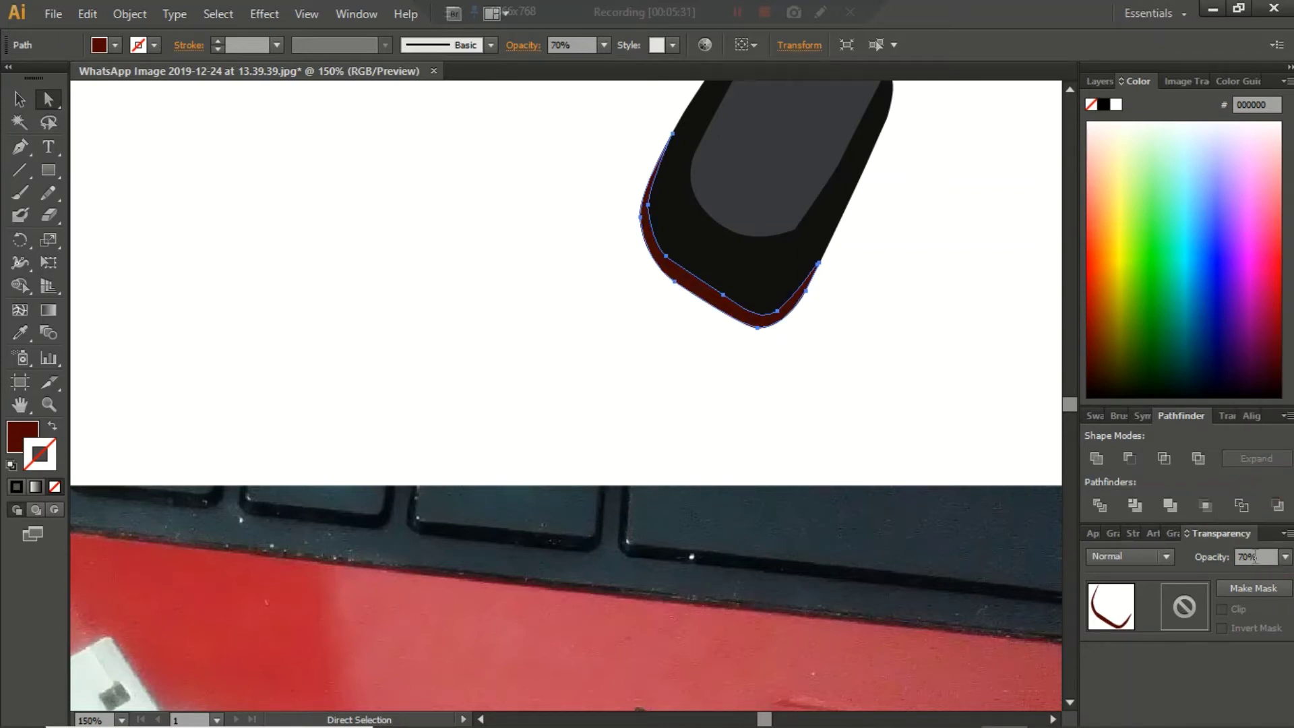
pyautogui.click(1285, 557)
pyautogui.click(1256, 421)
pyautogui.click(1286, 557)
pyautogui.click(1273, 517)
# Leave the red rim's blend mode at Normal and clear the selection
pyautogui.click(1166, 556)
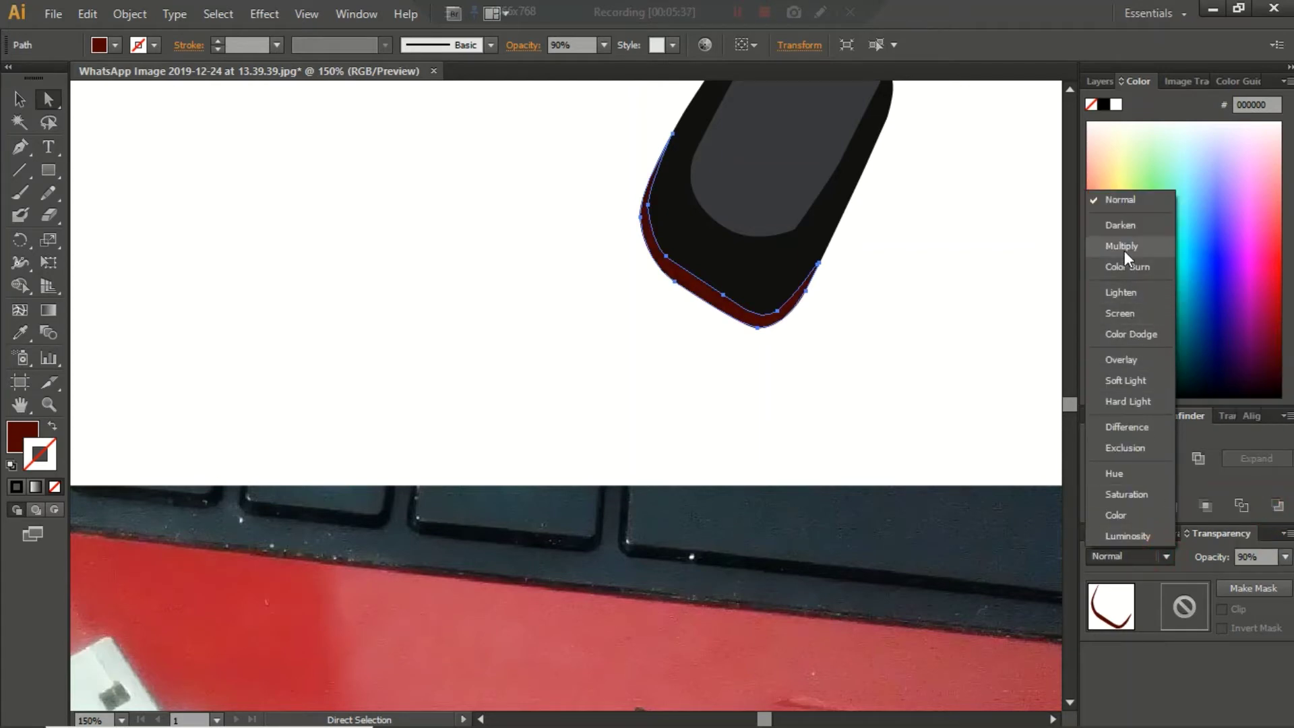
pyautogui.press('Escape')
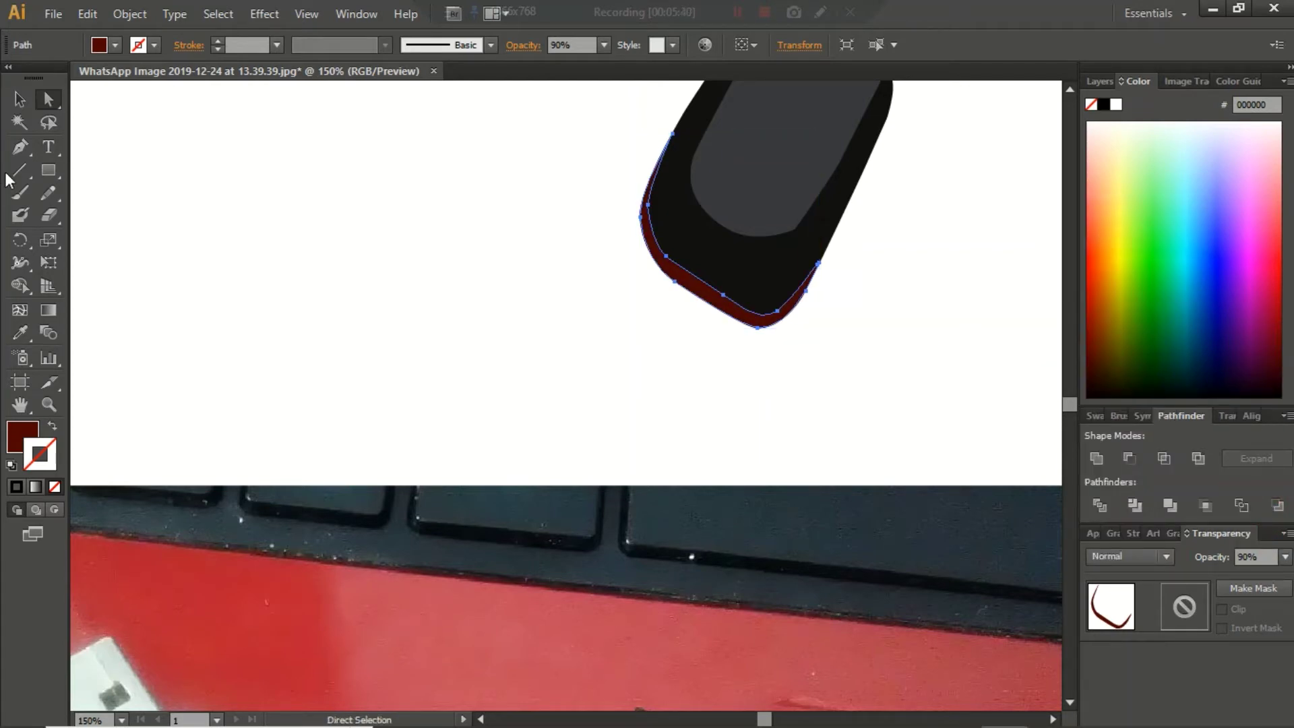
pyautogui.click(19, 99)
pyautogui.click(462, 254)
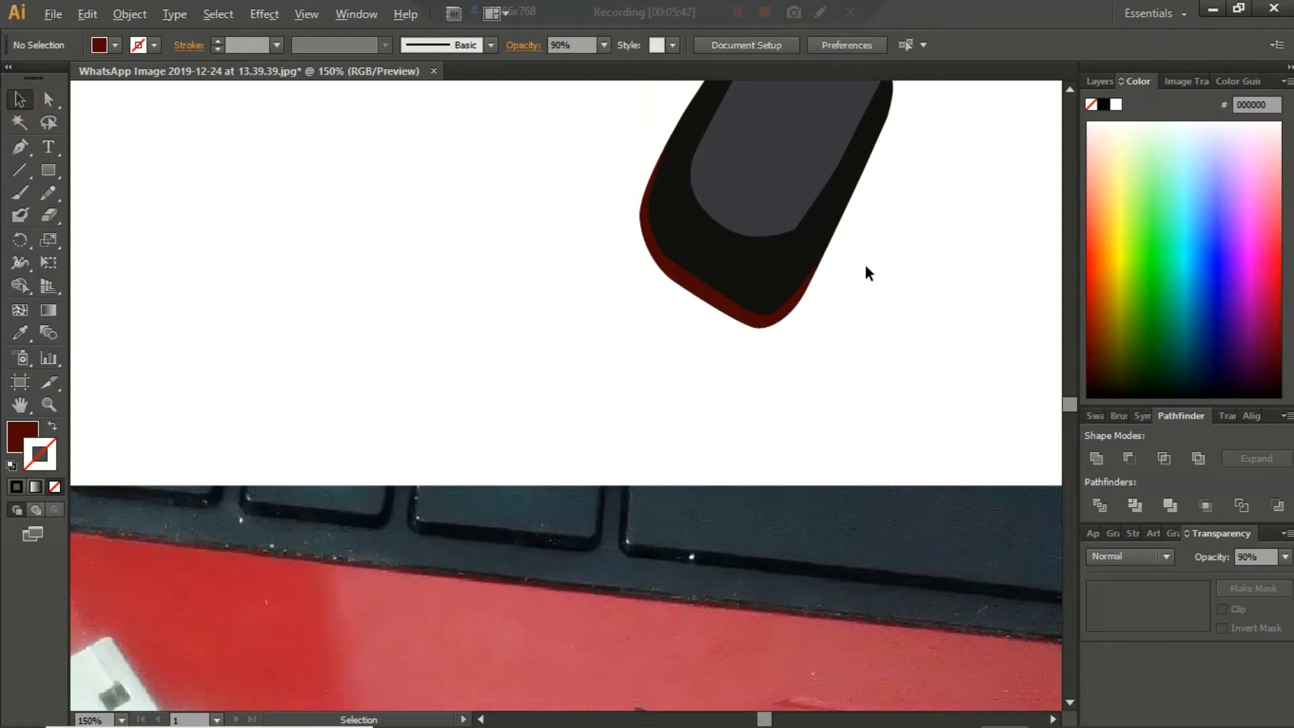
pyautogui.scroll(-1, 865, 270)
pyautogui.scroll(-2, 842, 440)
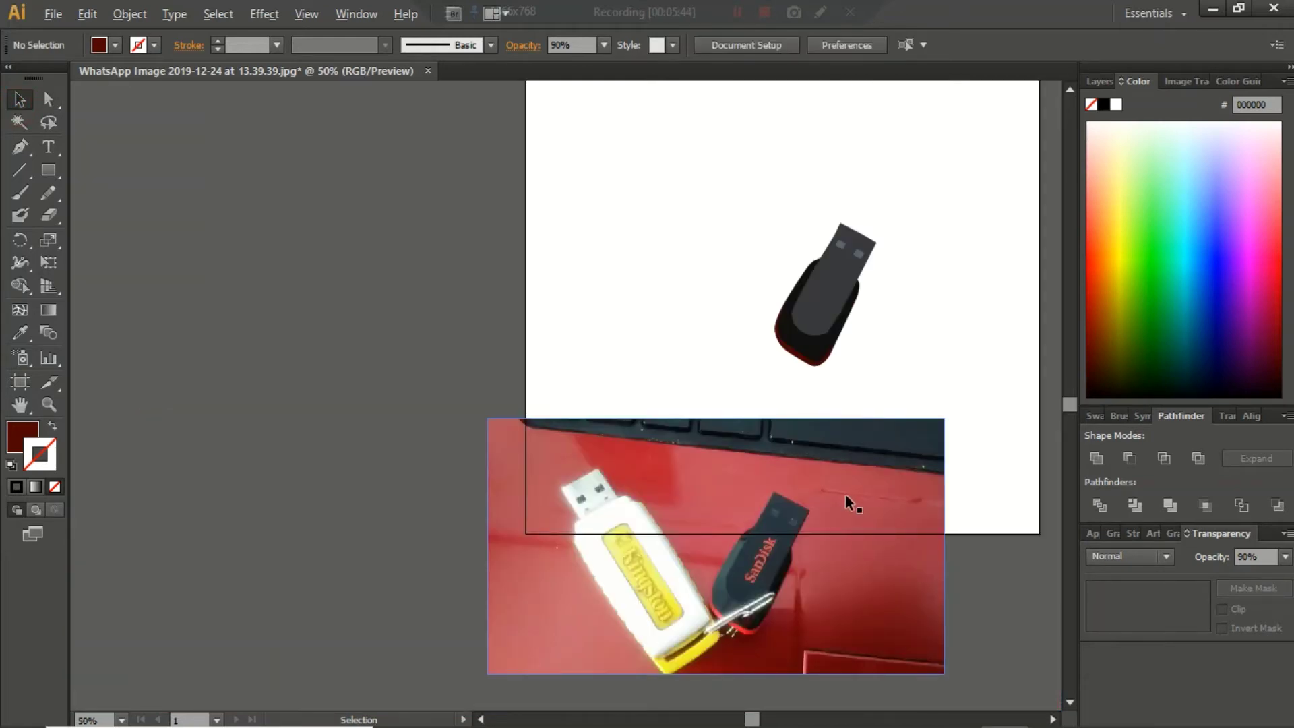
# Drag the reference photo in stages to the artboard's top-left beside the USB drawing, then deselect
pyautogui.scroll(1, 846, 495)
pyautogui.moveTo(847, 498)
pyautogui.mouseDown()
pyautogui.moveTo(861, 374)
pyautogui.moveTo(620, 183)
pyautogui.mouseUp()
pyautogui.scroll(1, 883, 260)
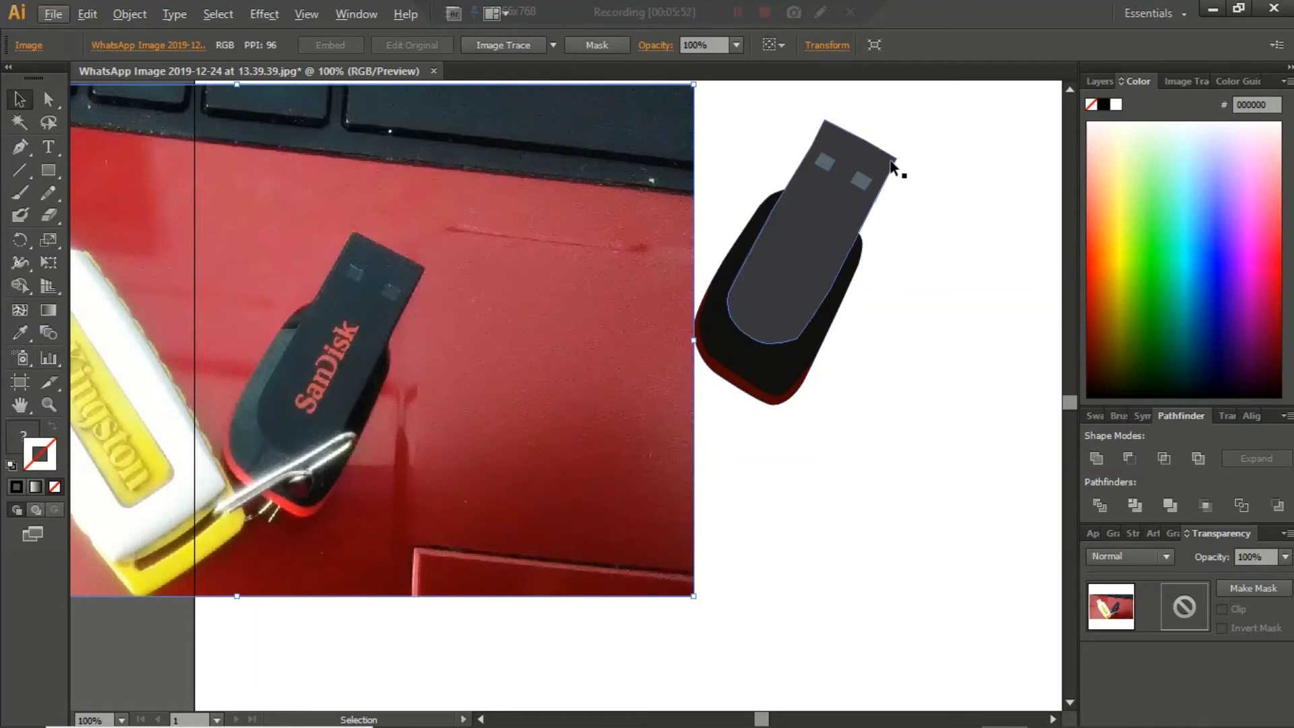
pyautogui.scroll(-1, 890, 183)
pyautogui.moveTo(720, 224)
pyautogui.mouseDown()
pyautogui.moveTo(689, 193)
pyautogui.moveTo(695, 138)
pyautogui.mouseUp()
pyautogui.scroll(1, 779, 134)
pyautogui.moveTo(637, 274); pyautogui.dragTo(608, 263)
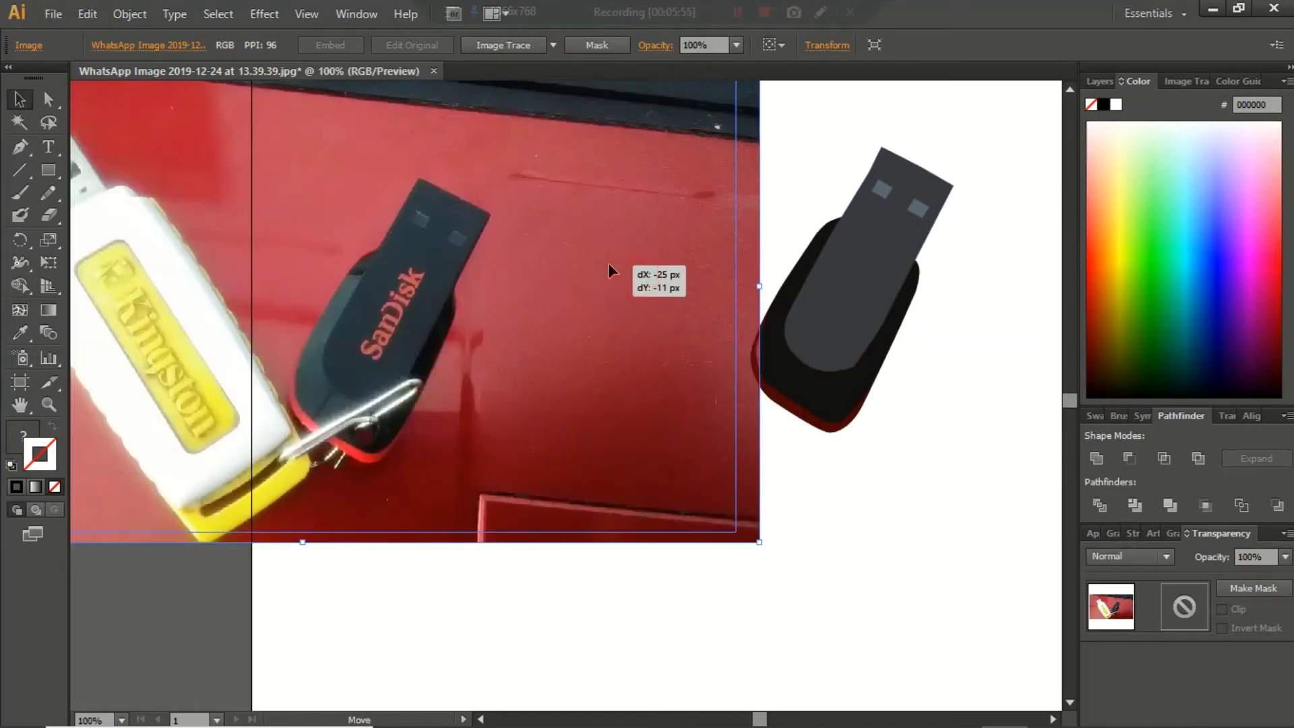
pyautogui.click(773, 220)
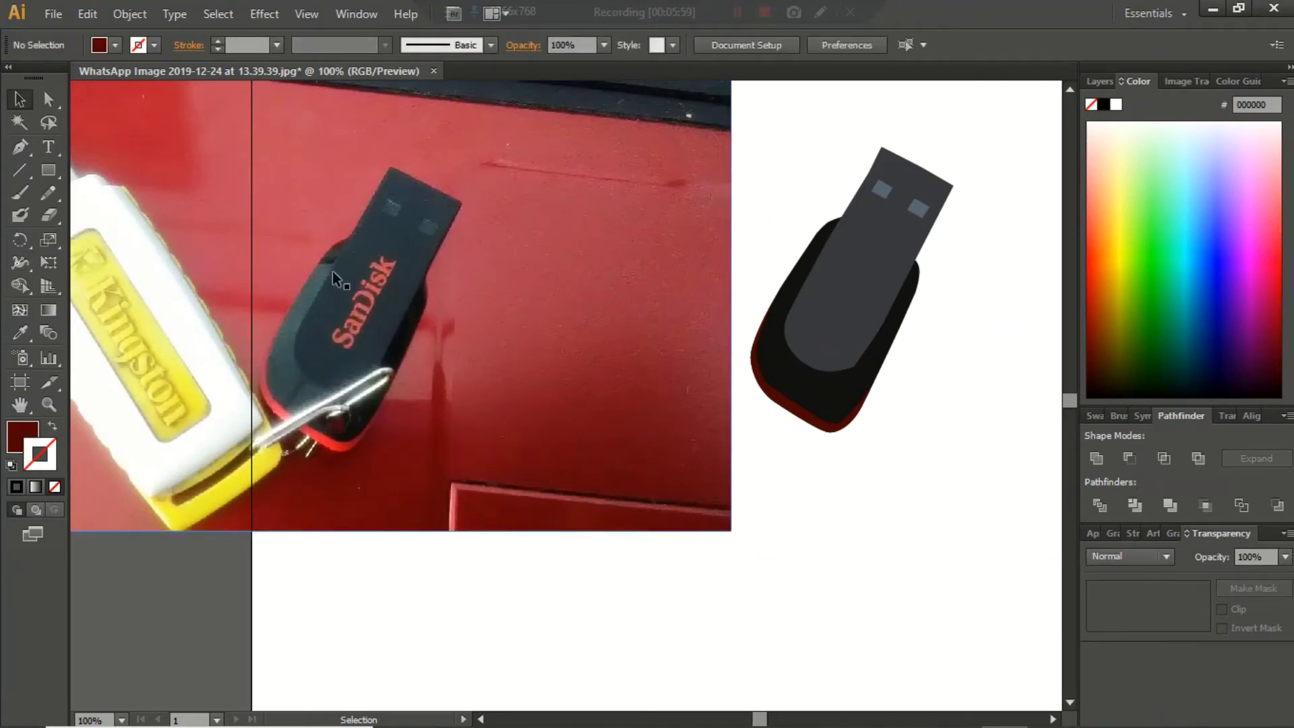
pyautogui.click(25, 153)
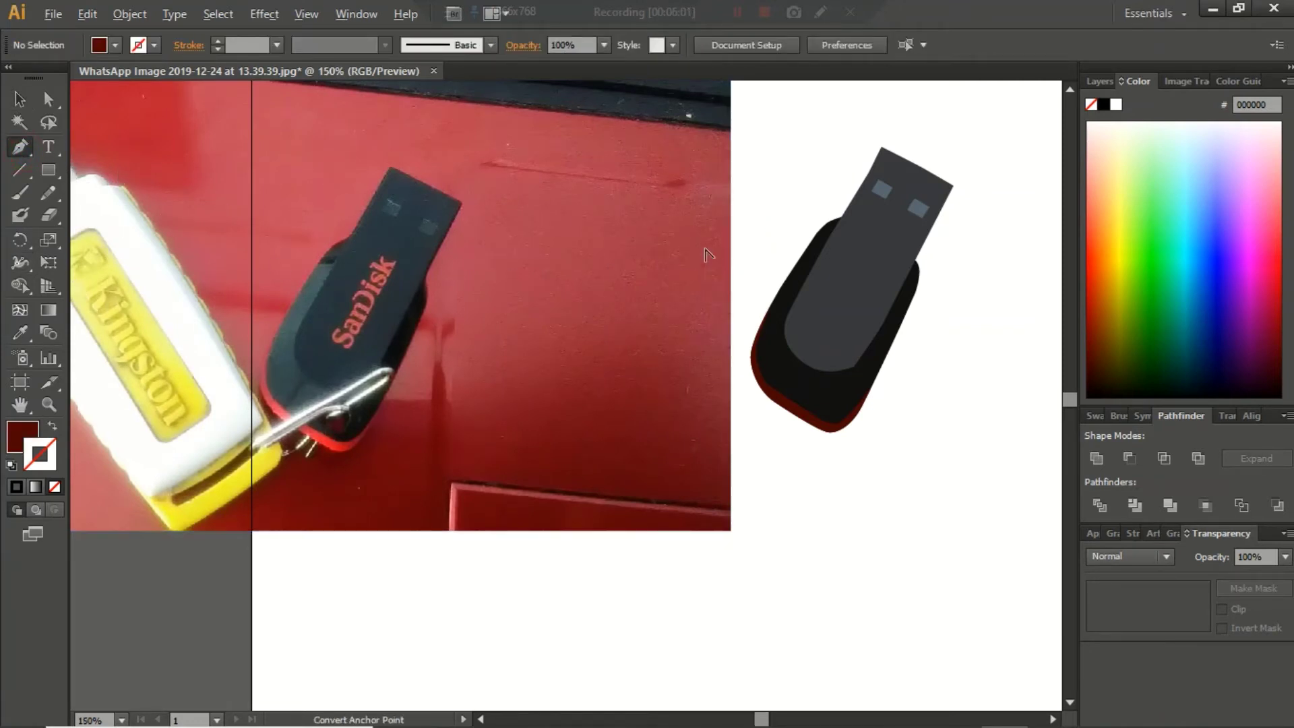
# Begin a Pen path above the USB body with points along the grey insert's edge, undoing a misplaced corner
pyautogui.scroll(2, 708, 255)
pyautogui.moveTo(796, 193); pyautogui.dragTo(888, 239)
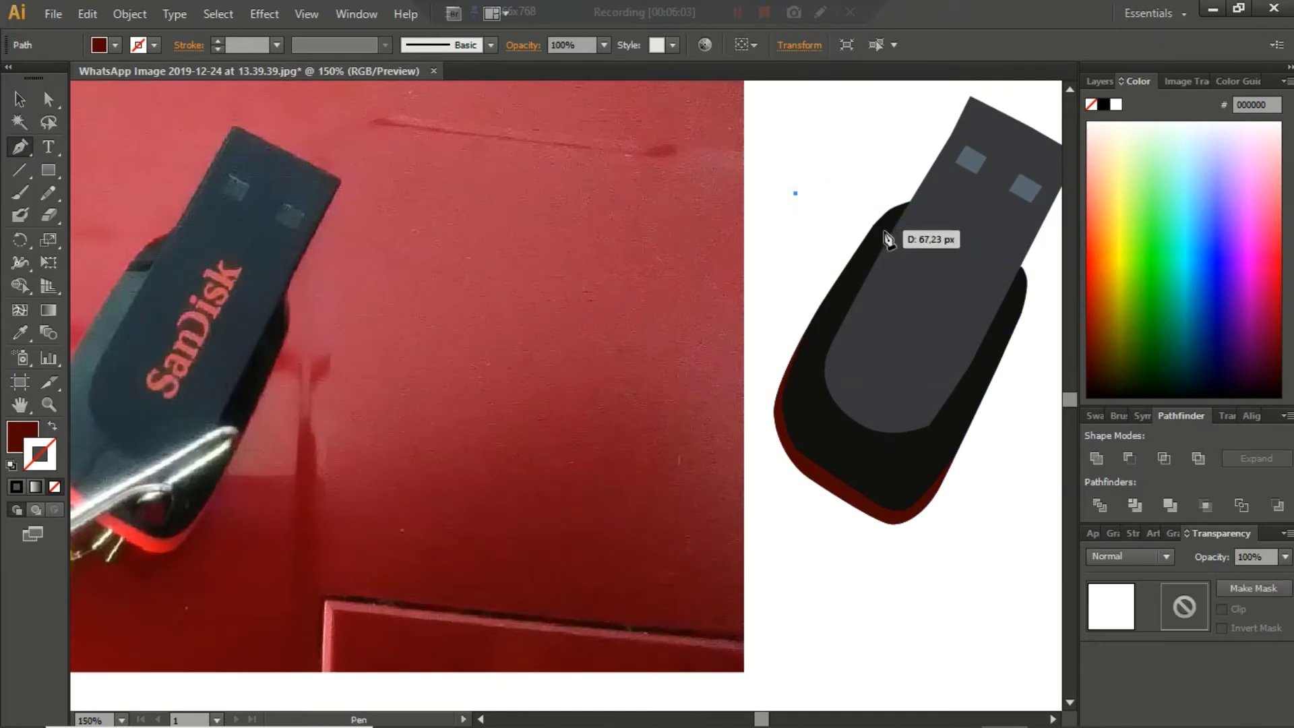
pyautogui.click(891, 226)
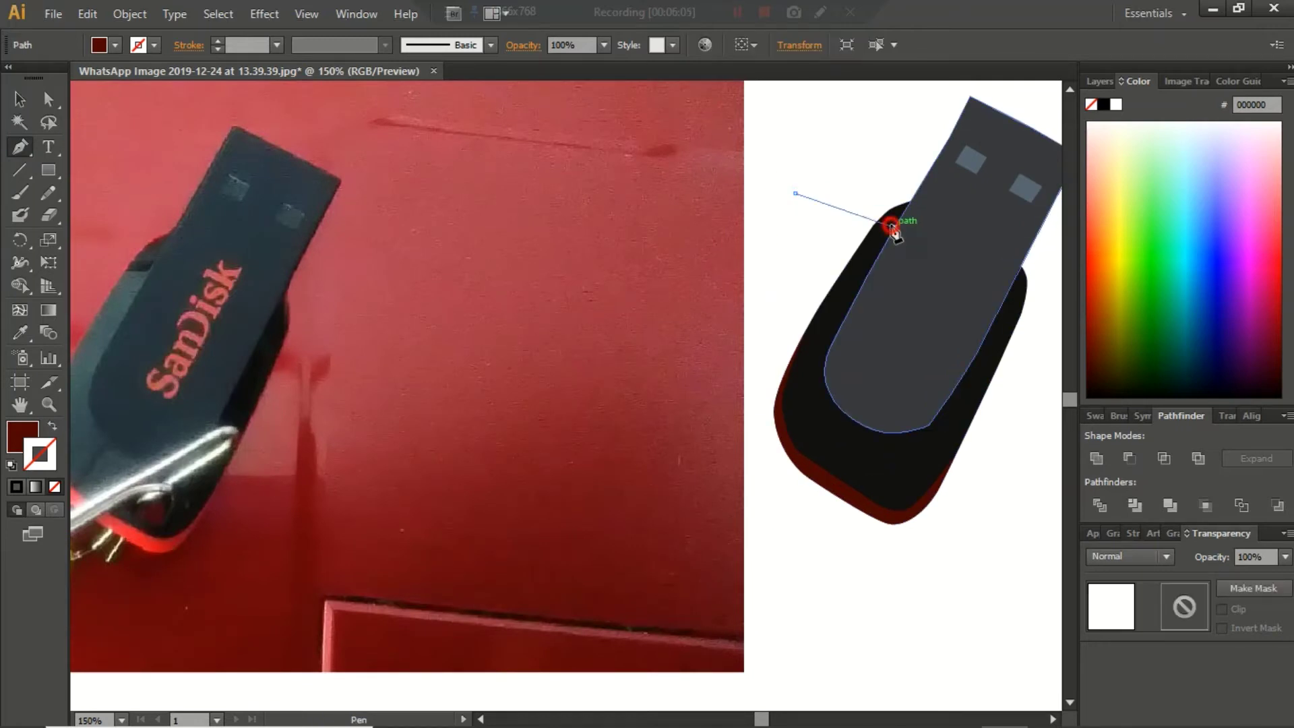
pyautogui.moveTo(892, 226); pyautogui.dragTo(888, 228)
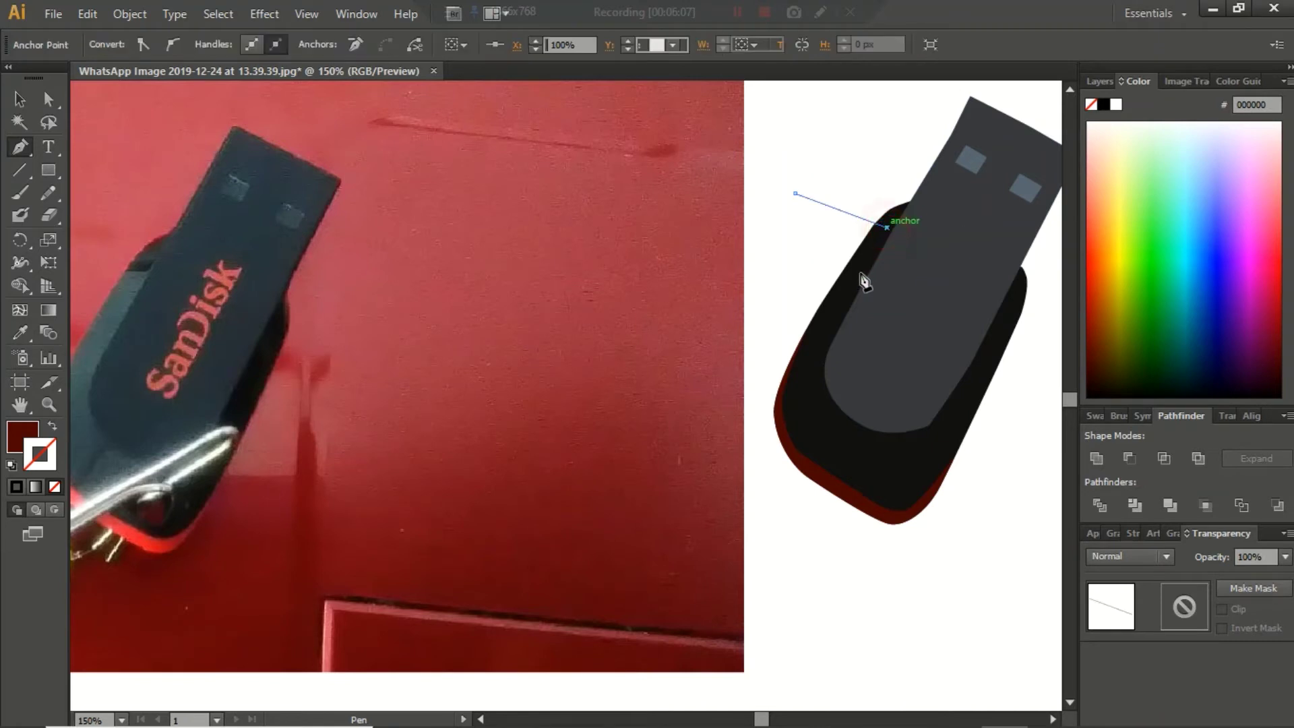
pyautogui.click(818, 349)
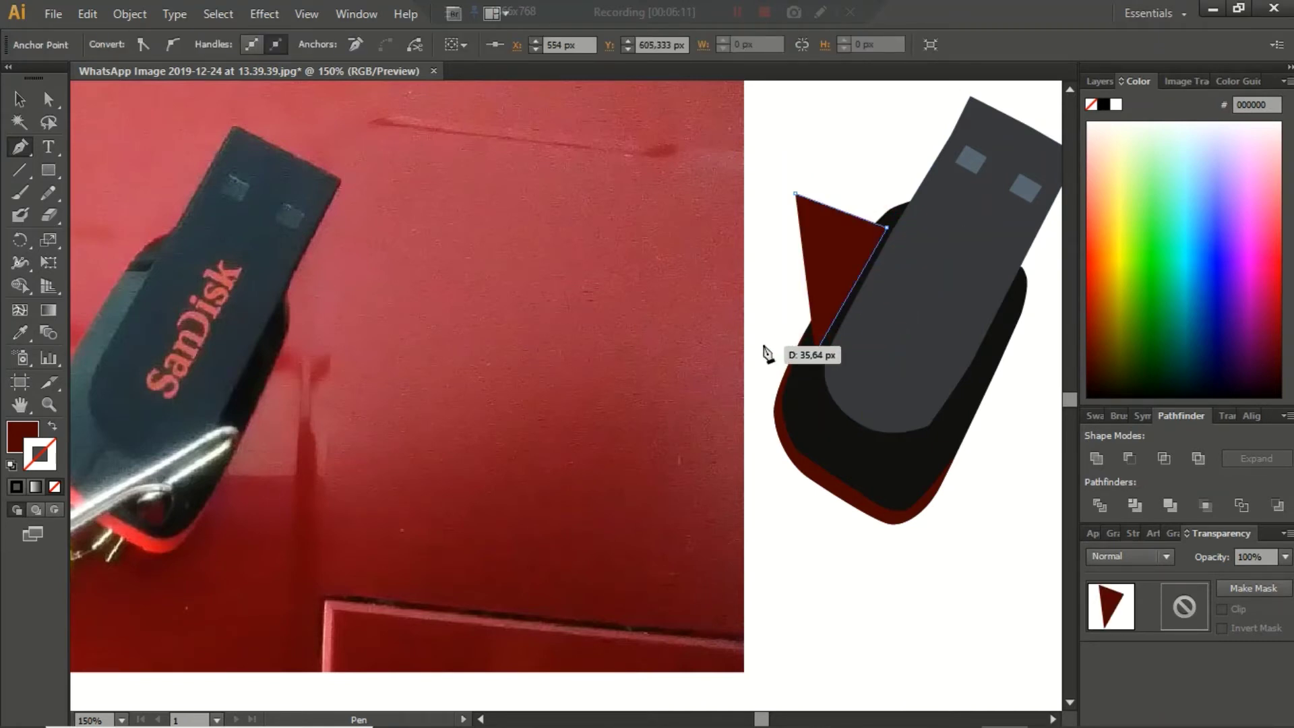
pyautogui.click(765, 347)
pyautogui.scroll(-1, 764, 346)
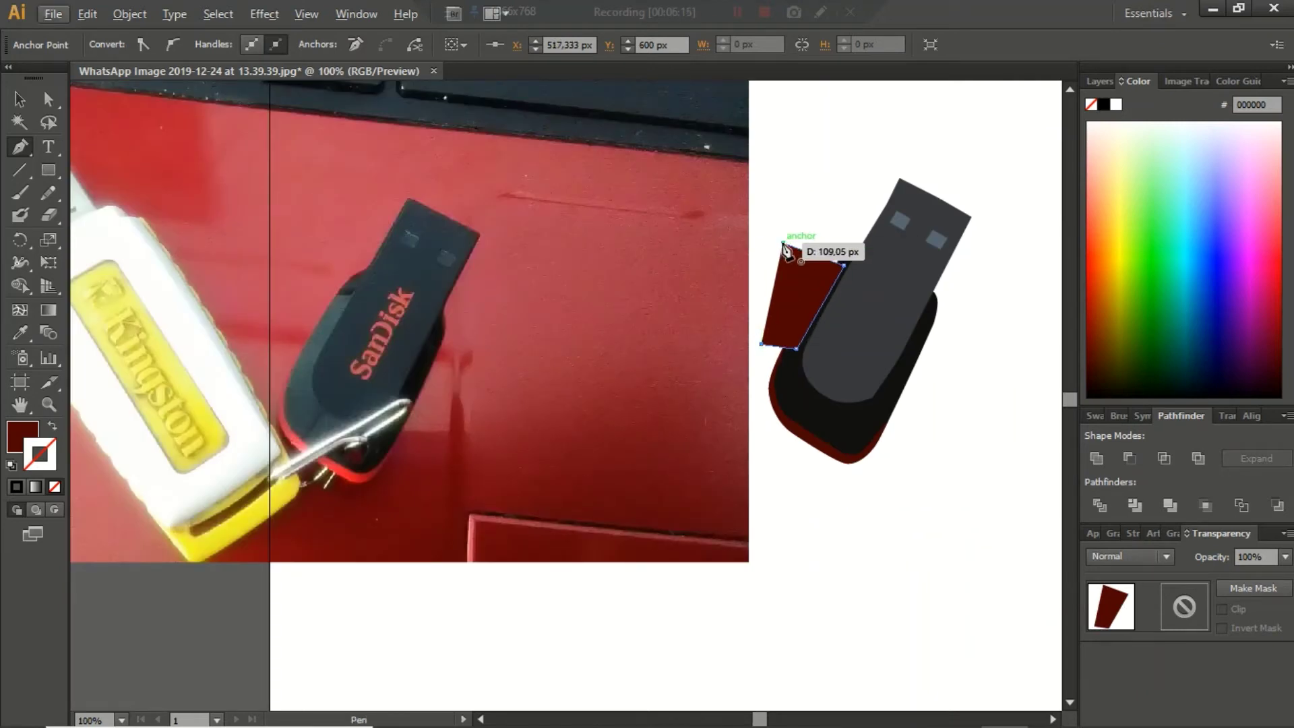
pyautogui.click(783, 244)
pyautogui.scroll(1, 489, 370)
pyautogui.scroll(-1, 500, 399)
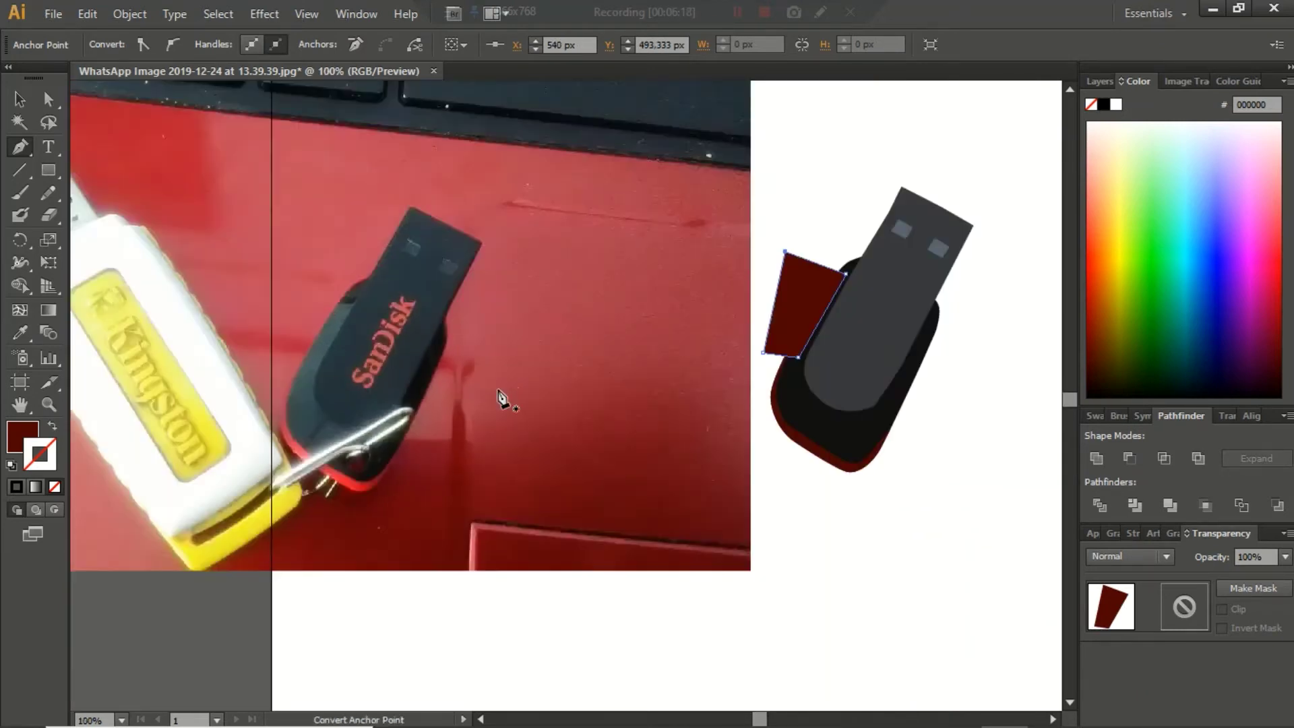
pyautogui.hotkey('ctrl', 'z')
pyautogui.hotkey('ctrl', 'z')
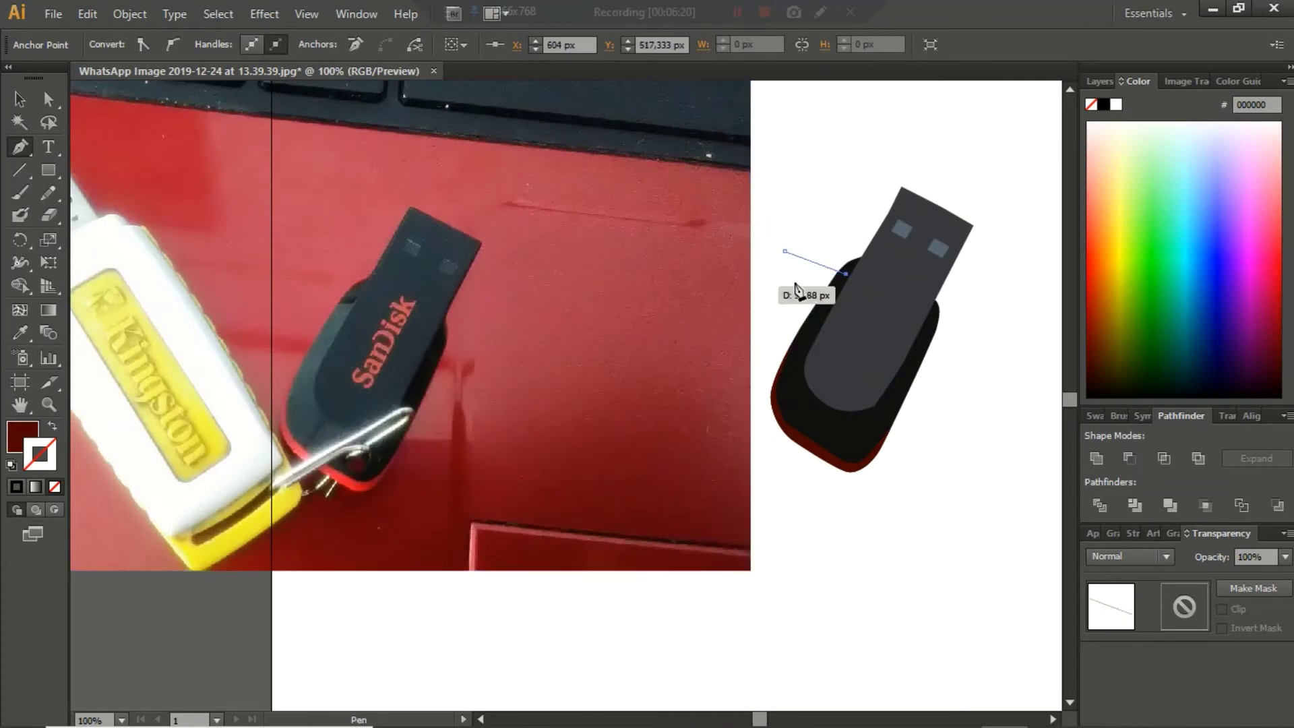
# Add a point lower on the cap's edge, trying and undoing fill and stroke changes
pyautogui.click(809, 346)
pyautogui.hotkey('ctrl', 'z')
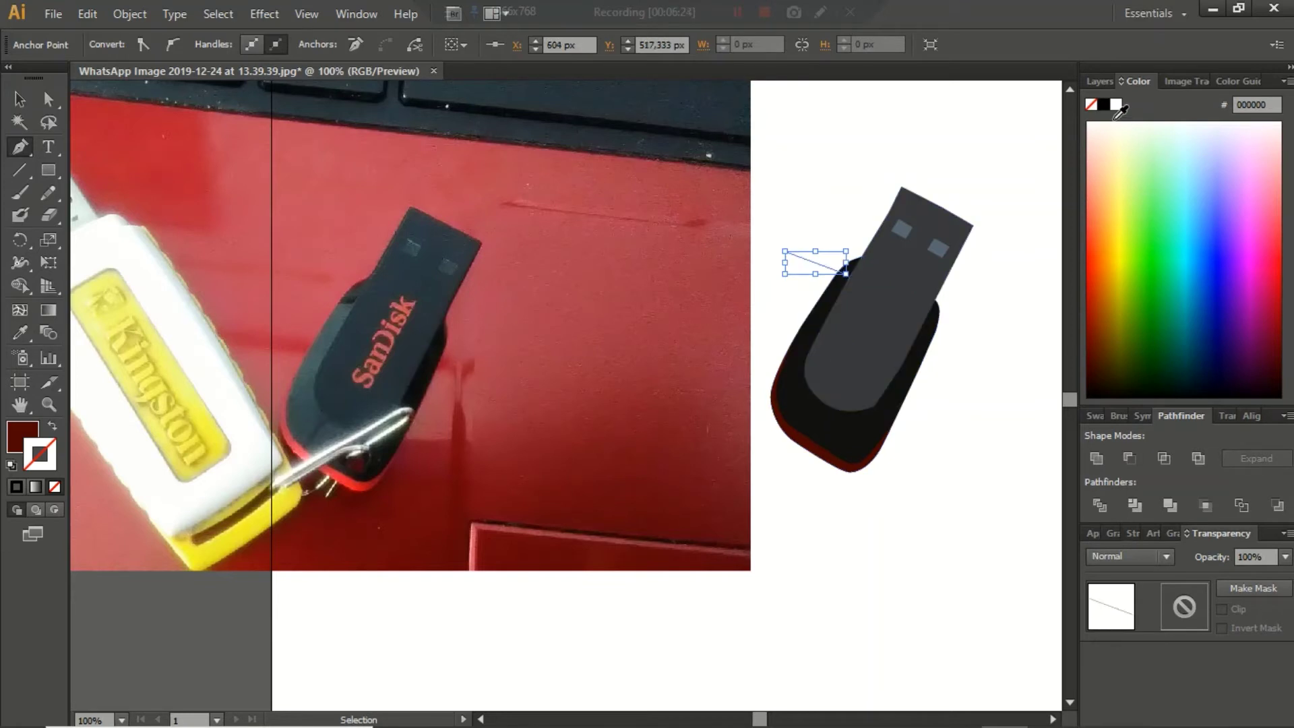
pyautogui.scroll(1, 870, 270)
pyautogui.scroll(1, 870, 270)
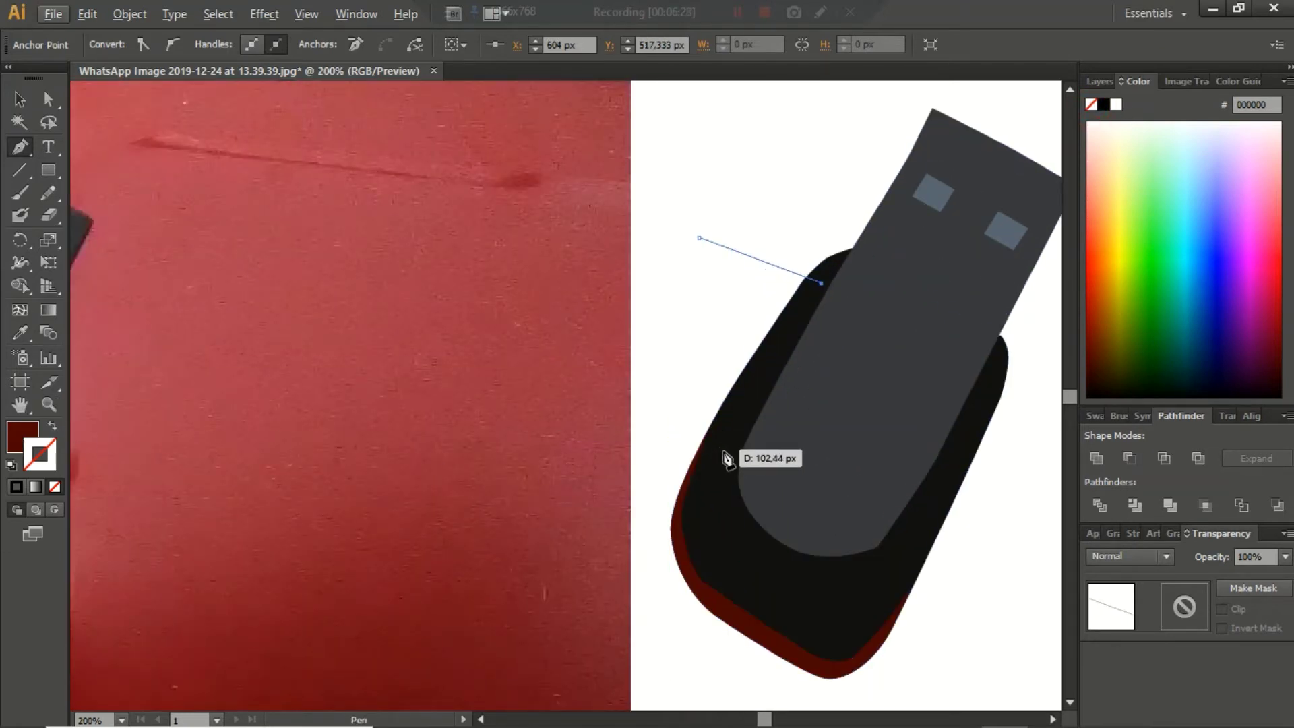
pyautogui.click(728, 452)
pyautogui.click(52, 427)
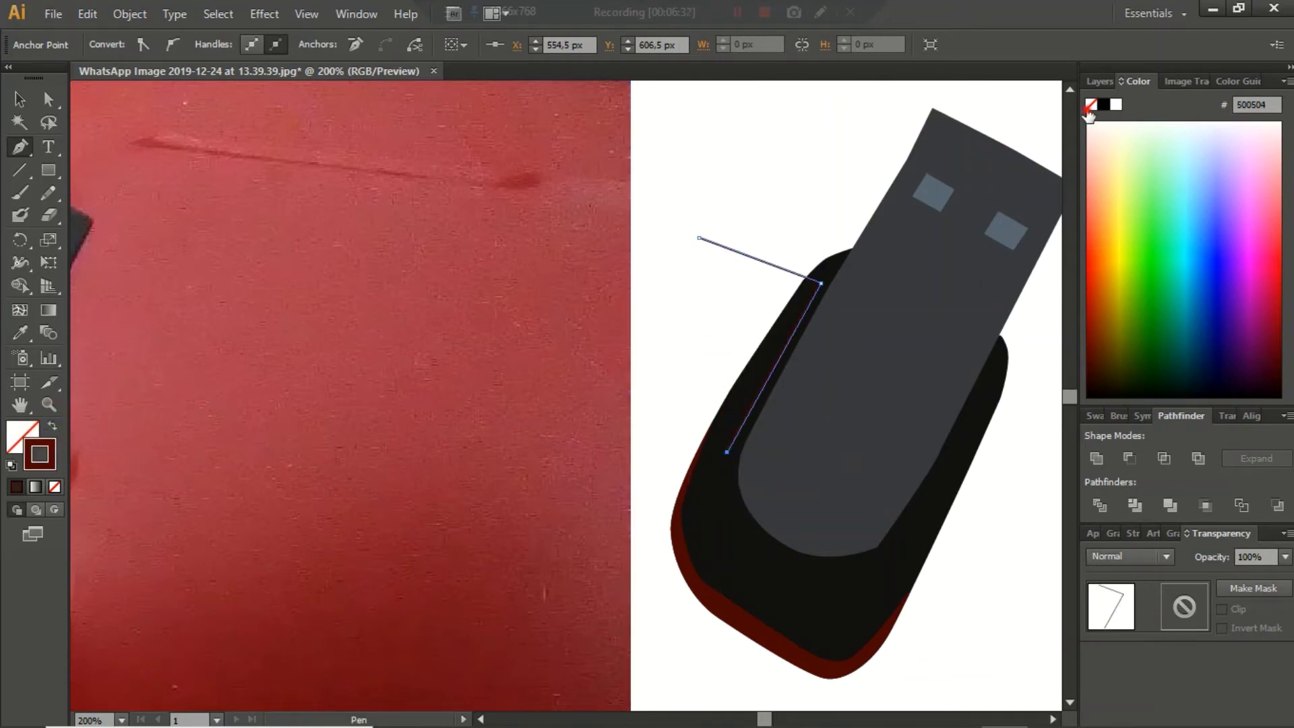
pyautogui.press('/')
pyautogui.hotkey('ctrl', 'z')
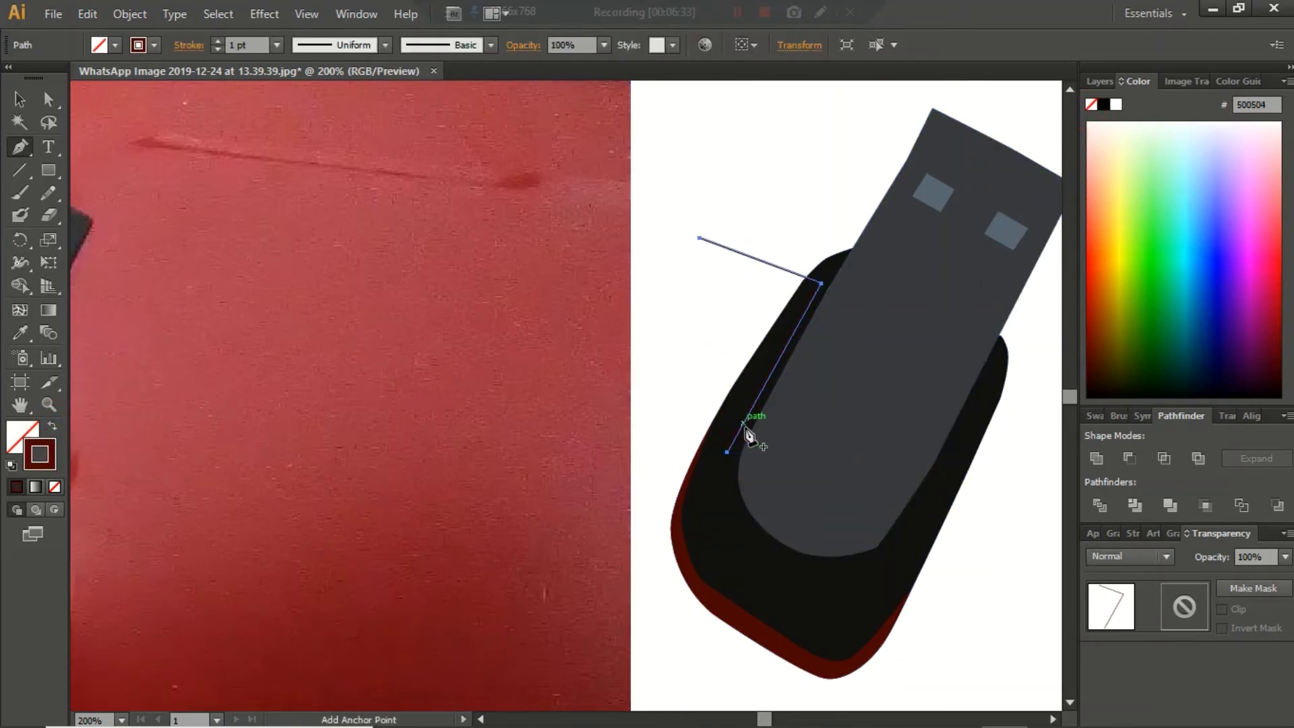
pyautogui.hotkey('ctrl', 'z')
pyautogui.hotkey('ctrl', 'z')
pyautogui.press('p')
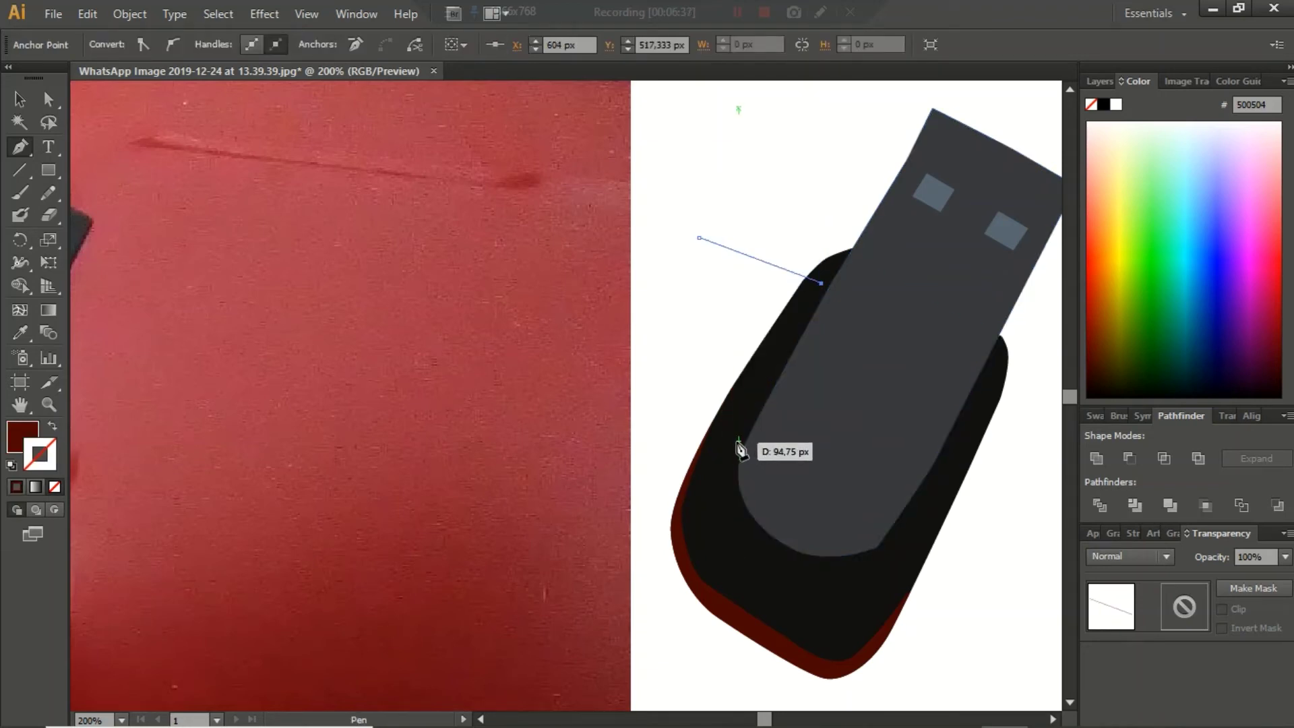
# Continue the path down the cap's left edge and set its fill and stroke to none
pyautogui.click(733, 446)
pyautogui.click(731, 465)
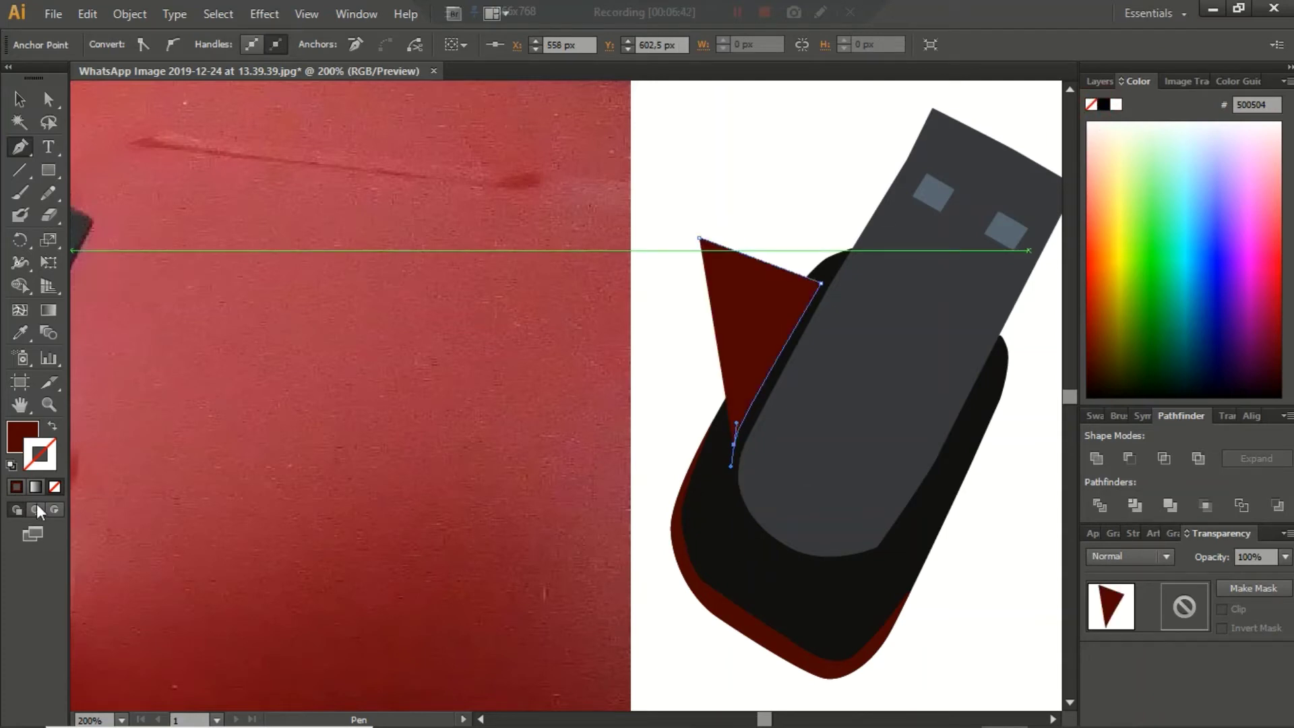
pyautogui.click(52, 426)
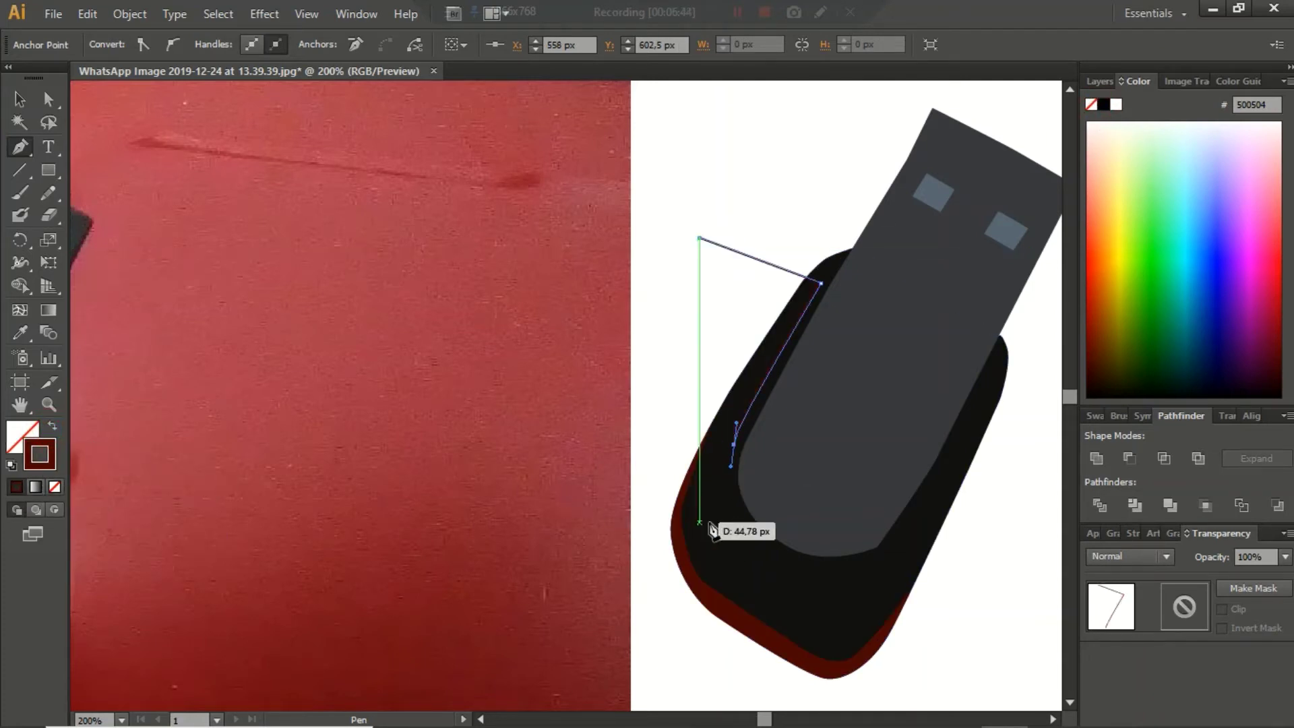
pyautogui.click(1091, 105)
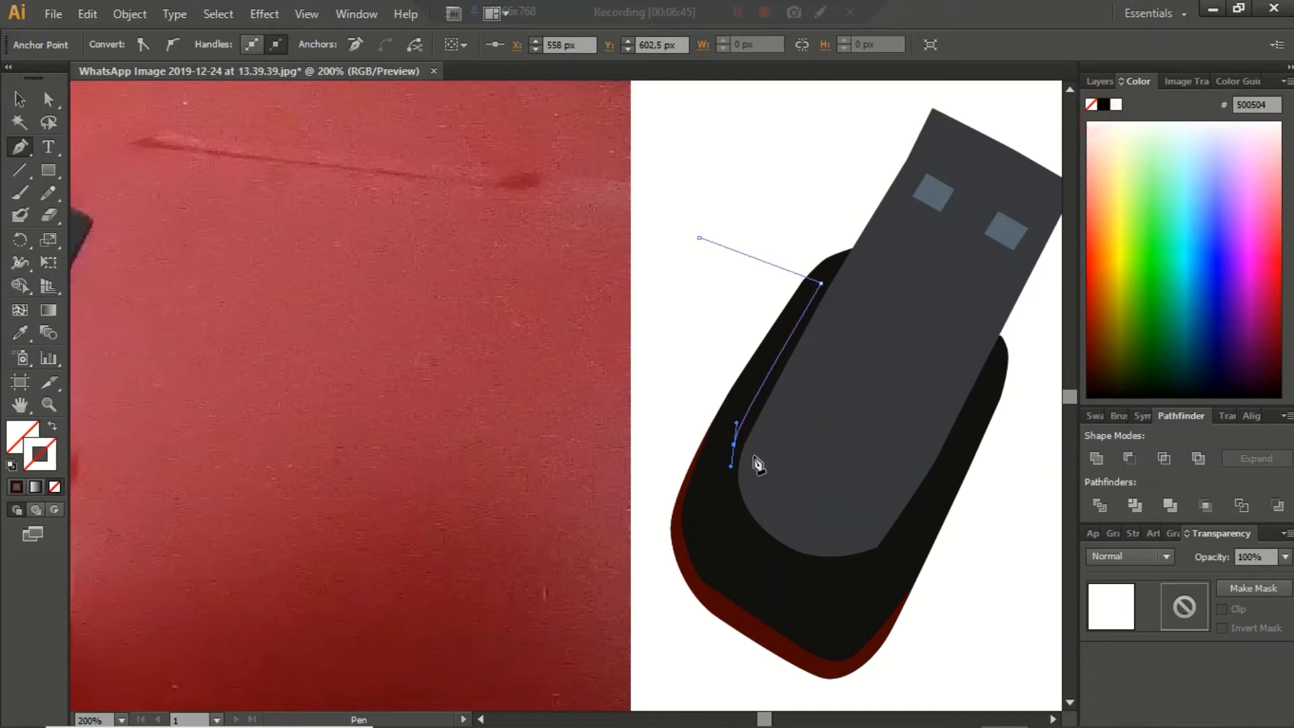
pyautogui.click(735, 511)
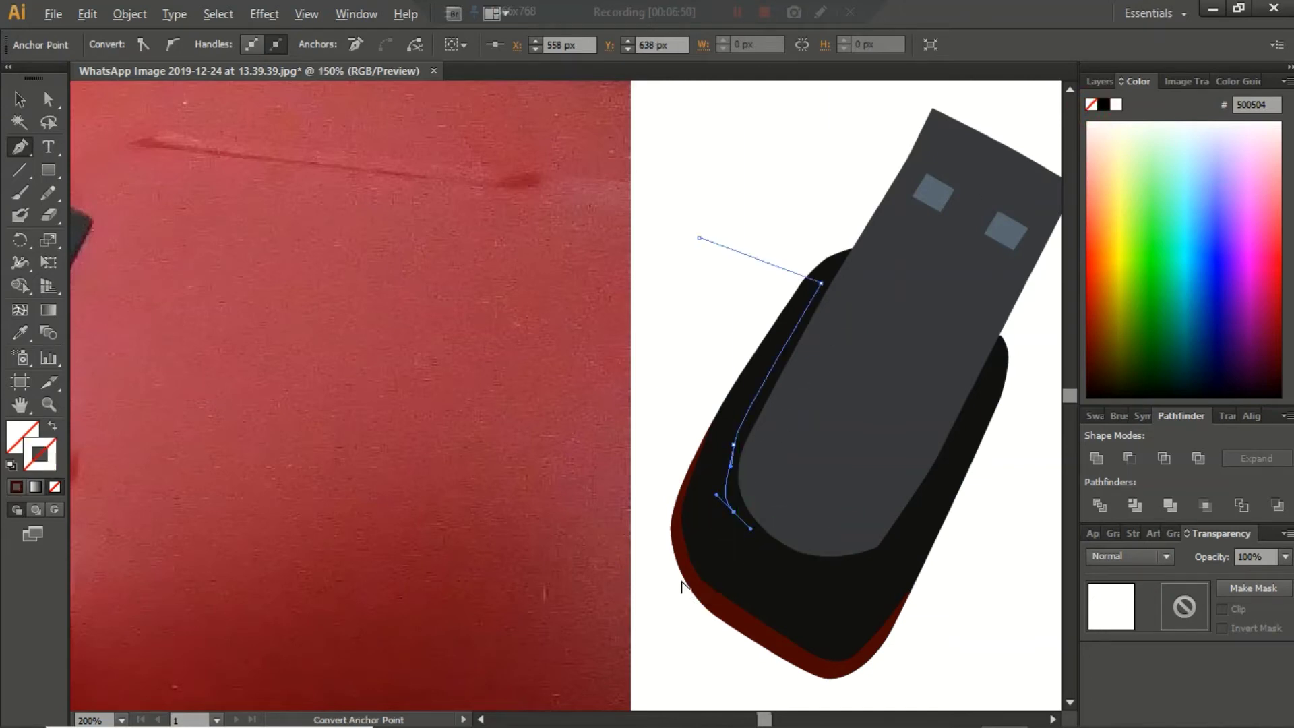
pyautogui.keyDown('alt'); pyautogui.scroll(-1, 672, 585); pyautogui.keyUp('alt')
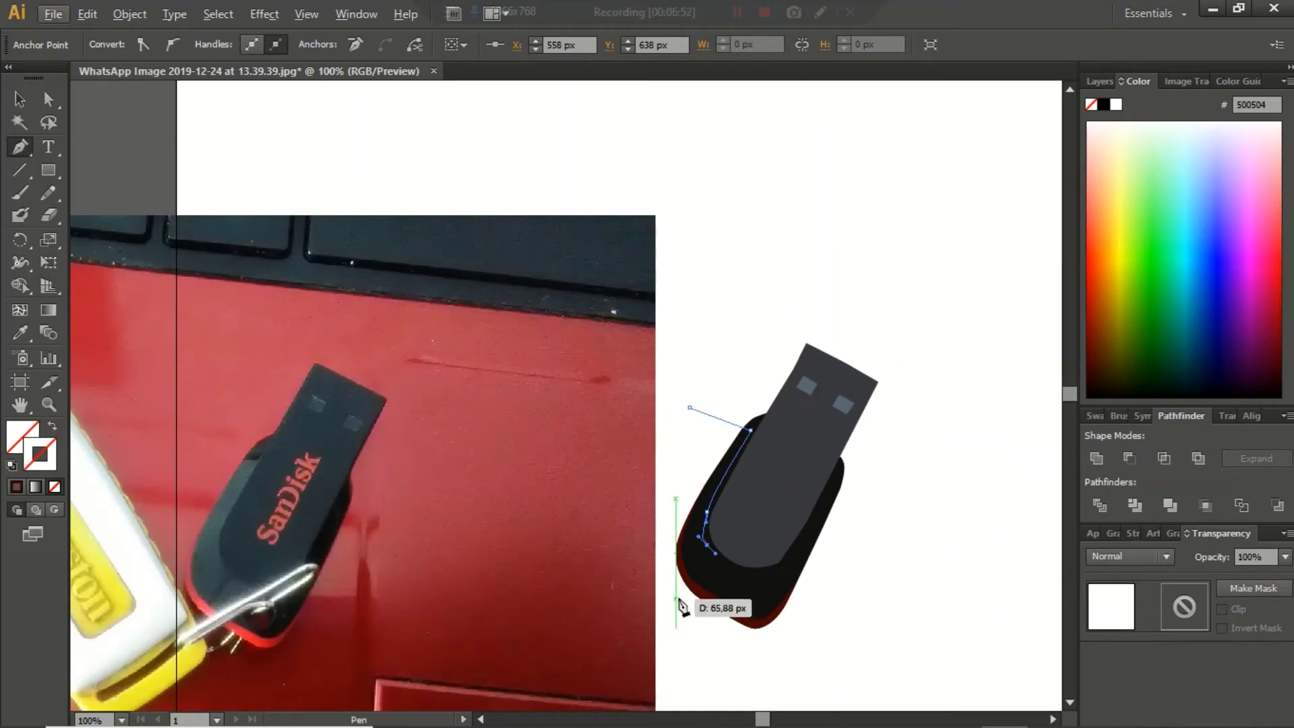
pyautogui.keyDown('alt'); pyautogui.scroll(1, 742, 580); pyautogui.keyUp('alt')
pyautogui.keyDown('alt'); pyautogui.scroll(1, 748, 579); pyautogui.keyUp('alt')
# Curve the path around the cap's lower corner, add outer corners on the left, and close it
pyautogui.click(752, 576)
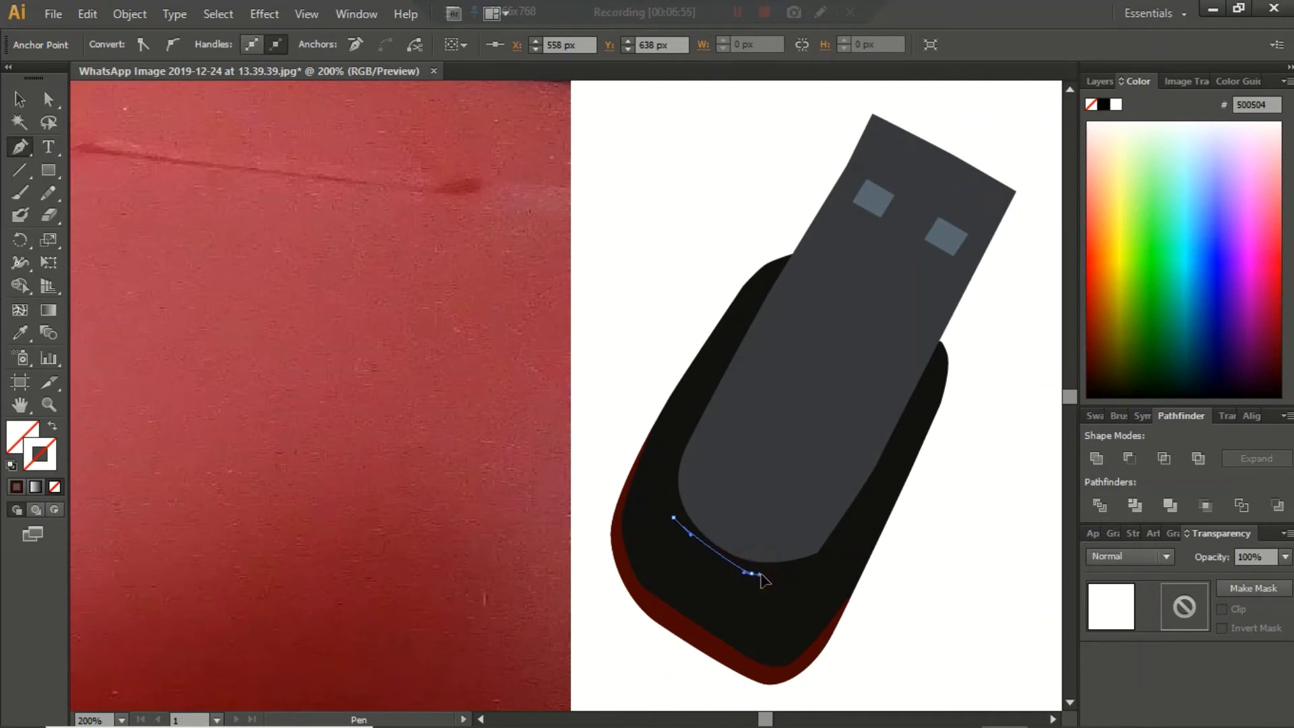
pyautogui.moveTo(753, 575); pyautogui.dragTo(646, 684)
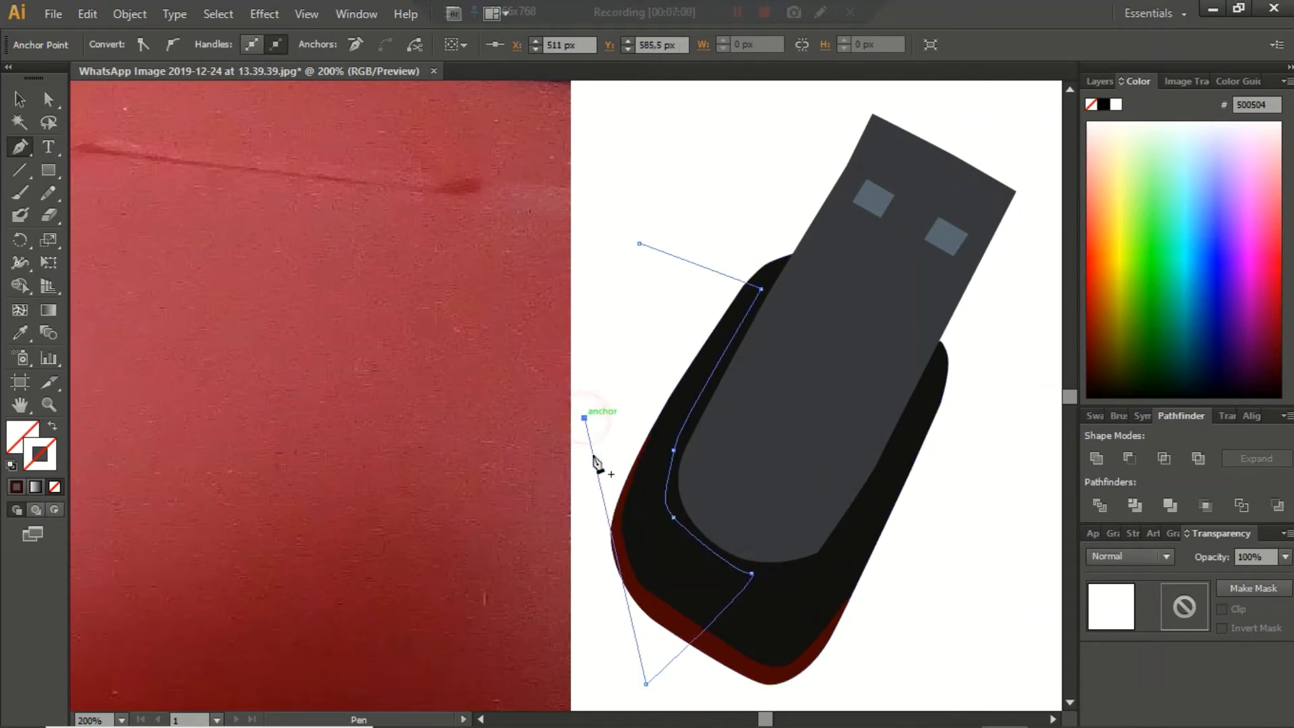
pyautogui.keyDown('ctrl'); pyautogui.click(591, 641); pyautogui.keyUp('ctrl')
pyautogui.click(590, 514)
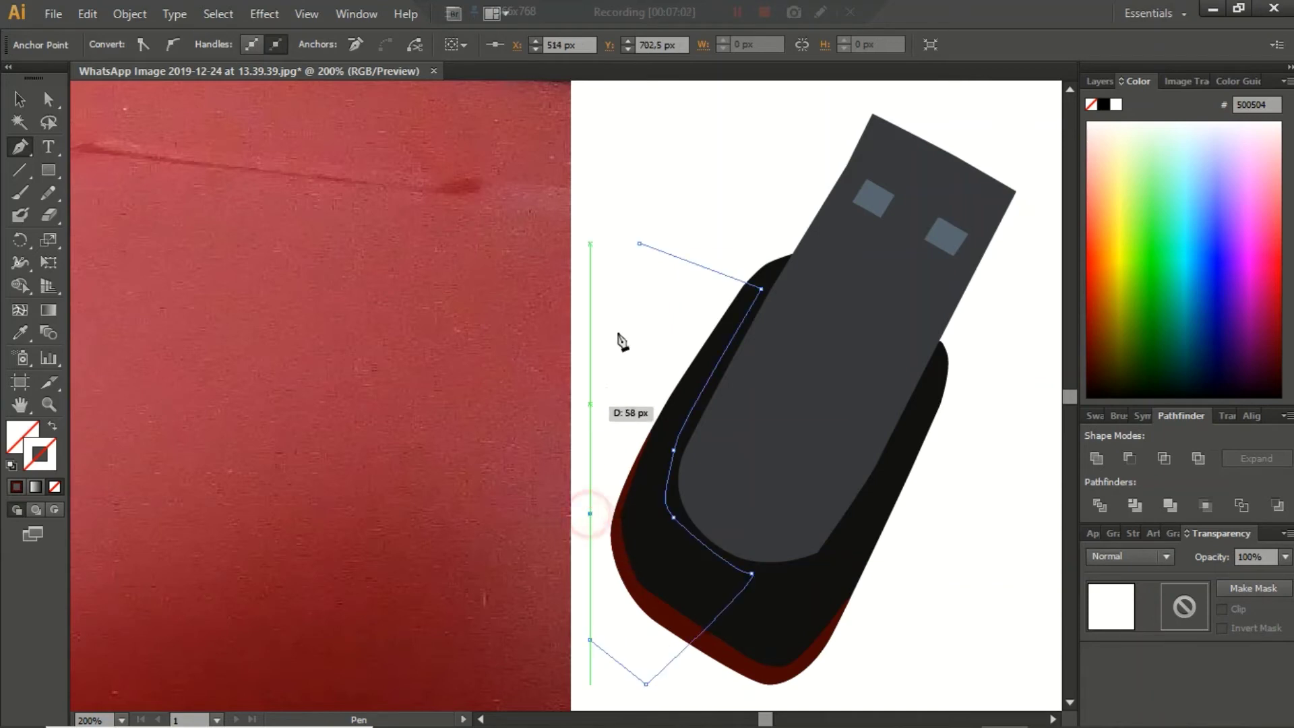
pyautogui.click(619, 254)
pyautogui.click(642, 249)
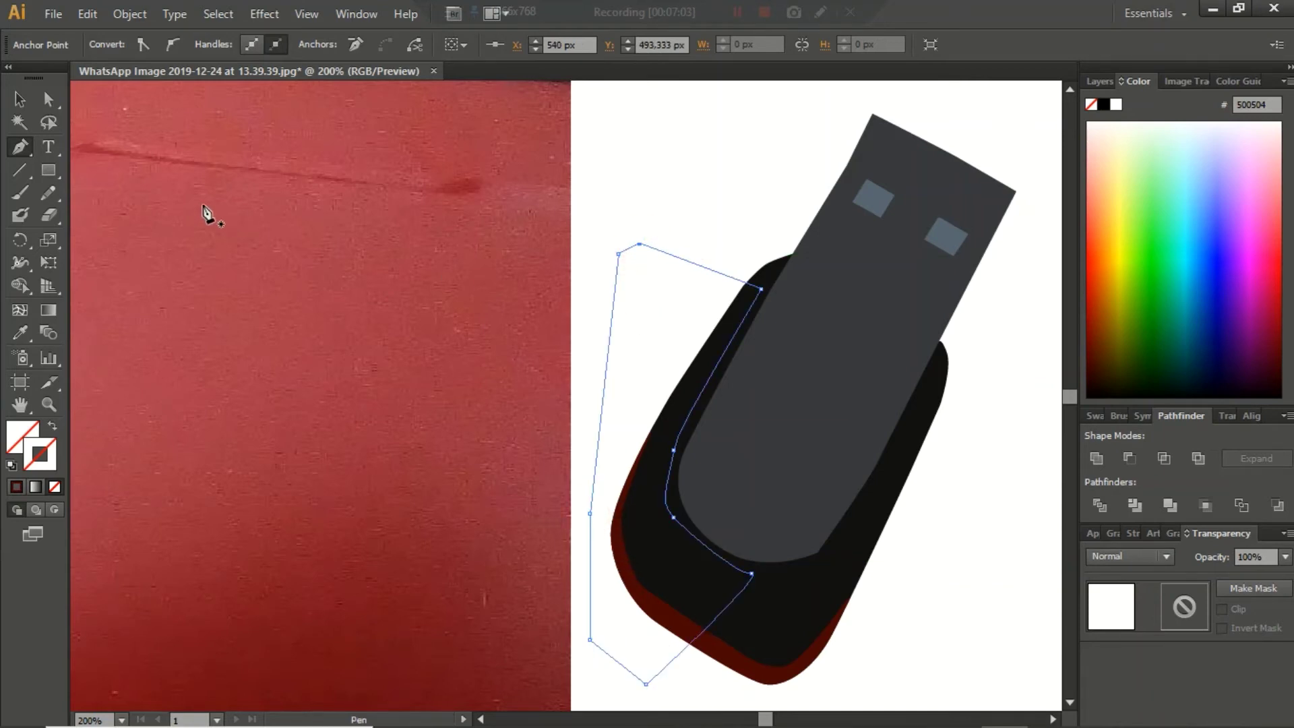
pyautogui.scroll(-3, 209, 233)
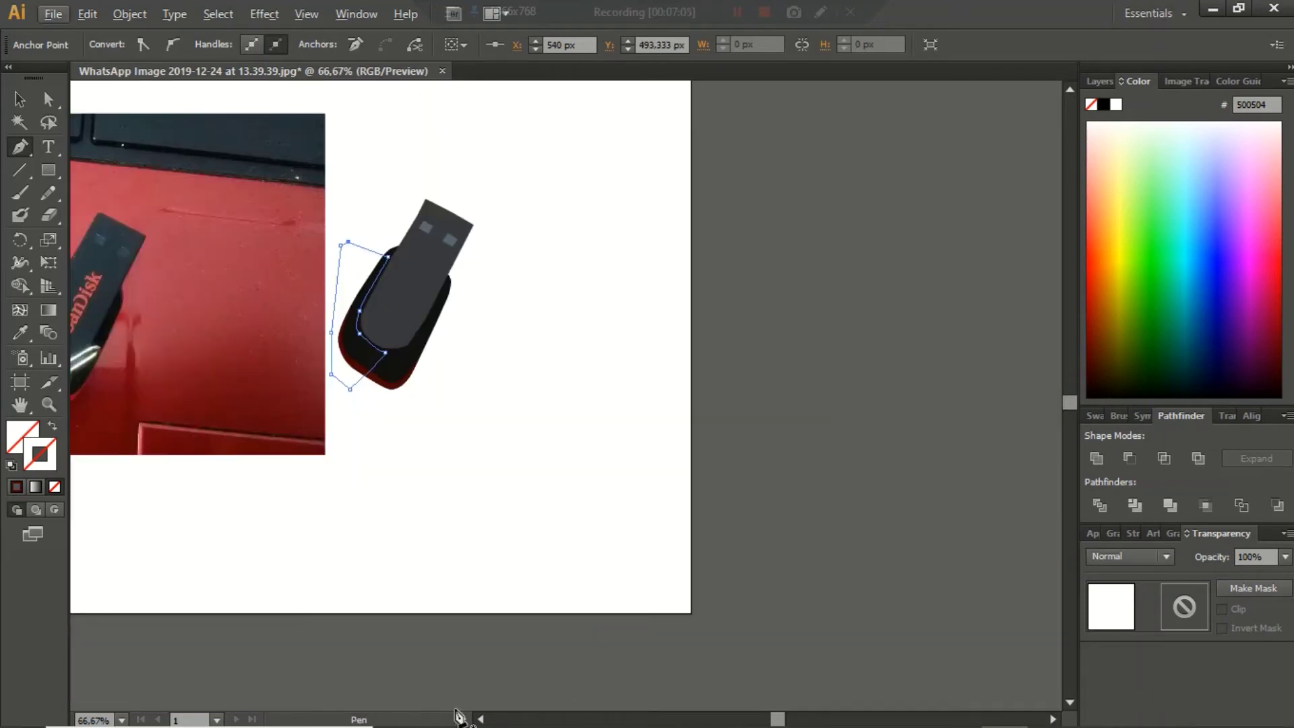
pyautogui.click(481, 719)
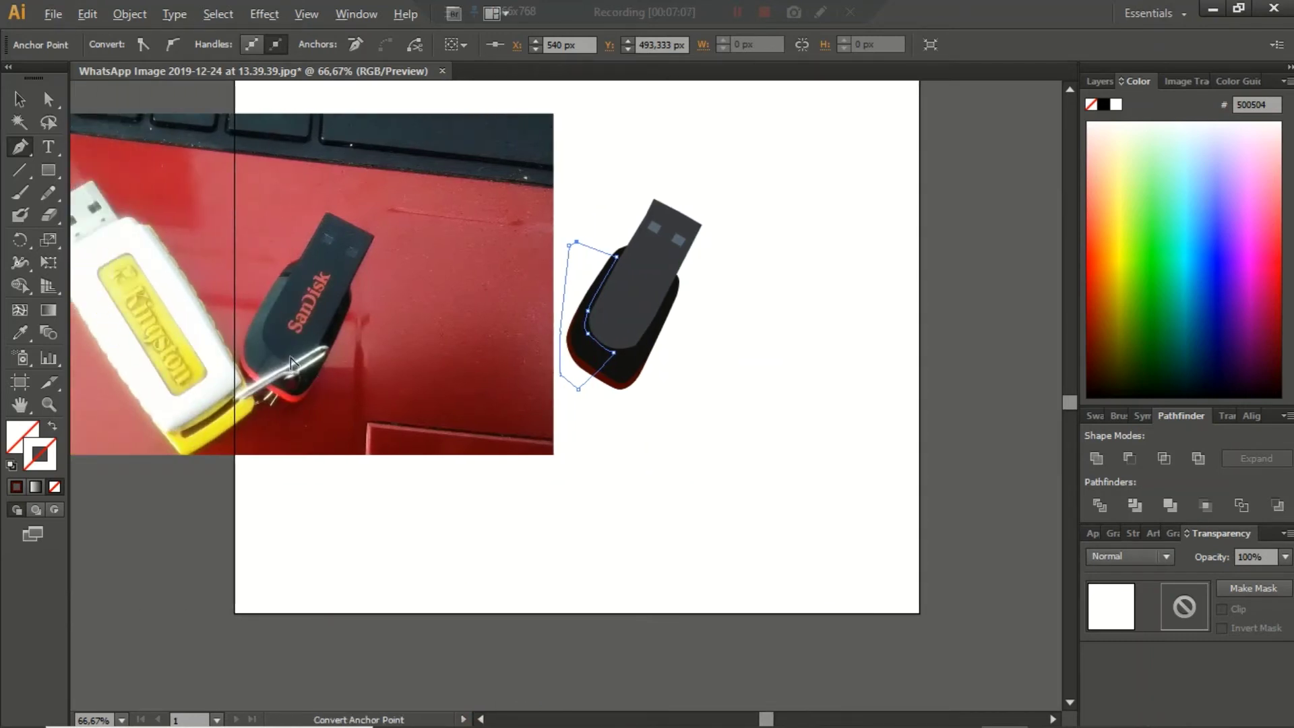
pyautogui.scroll(2, 291, 364)
# Eyedropper-sample light areas of the photo until the new shape has a light grey fill, then deselect
pyautogui.press('i')
pyautogui.click(246, 248)
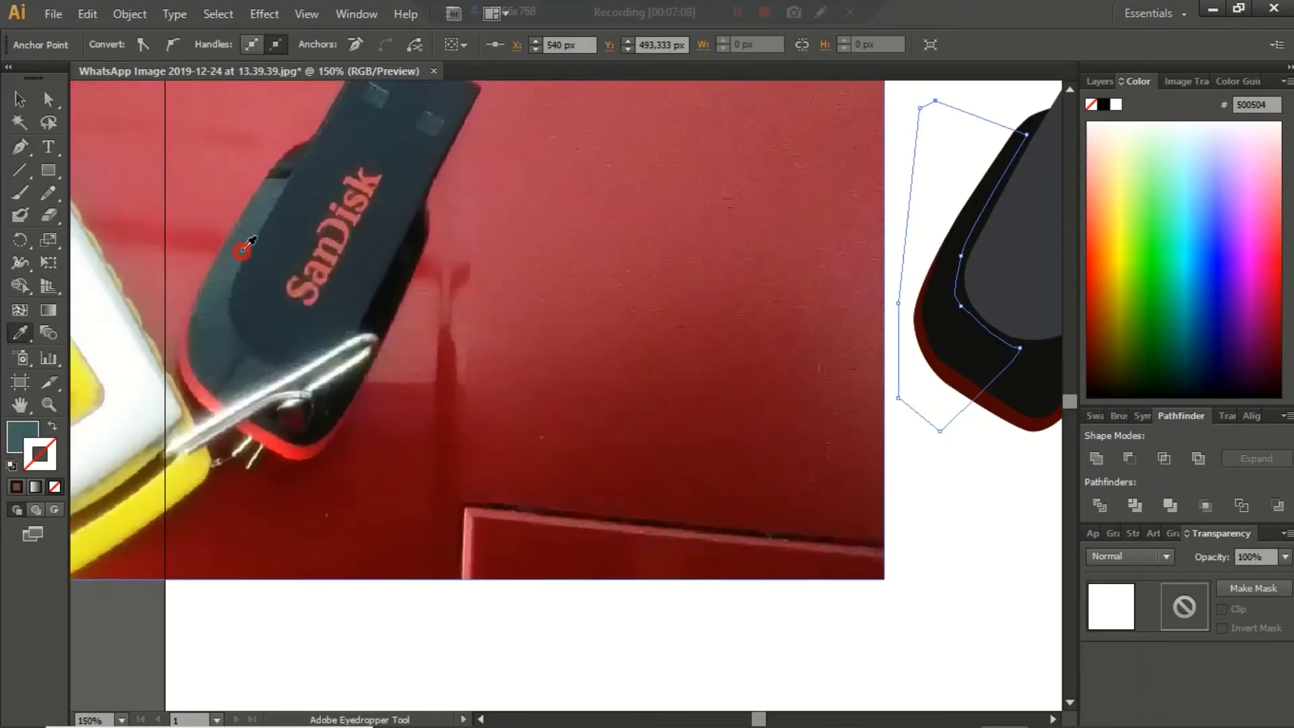
pyautogui.click(30, 105)
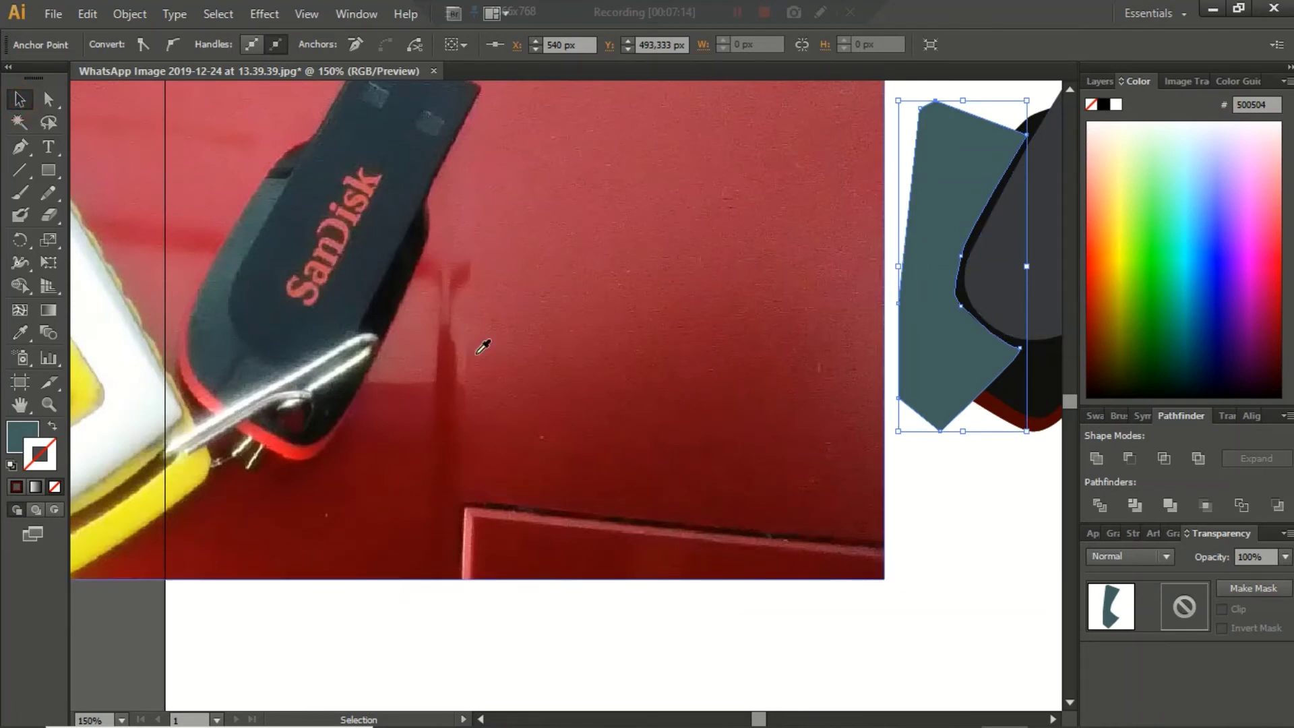
pyautogui.press('i')
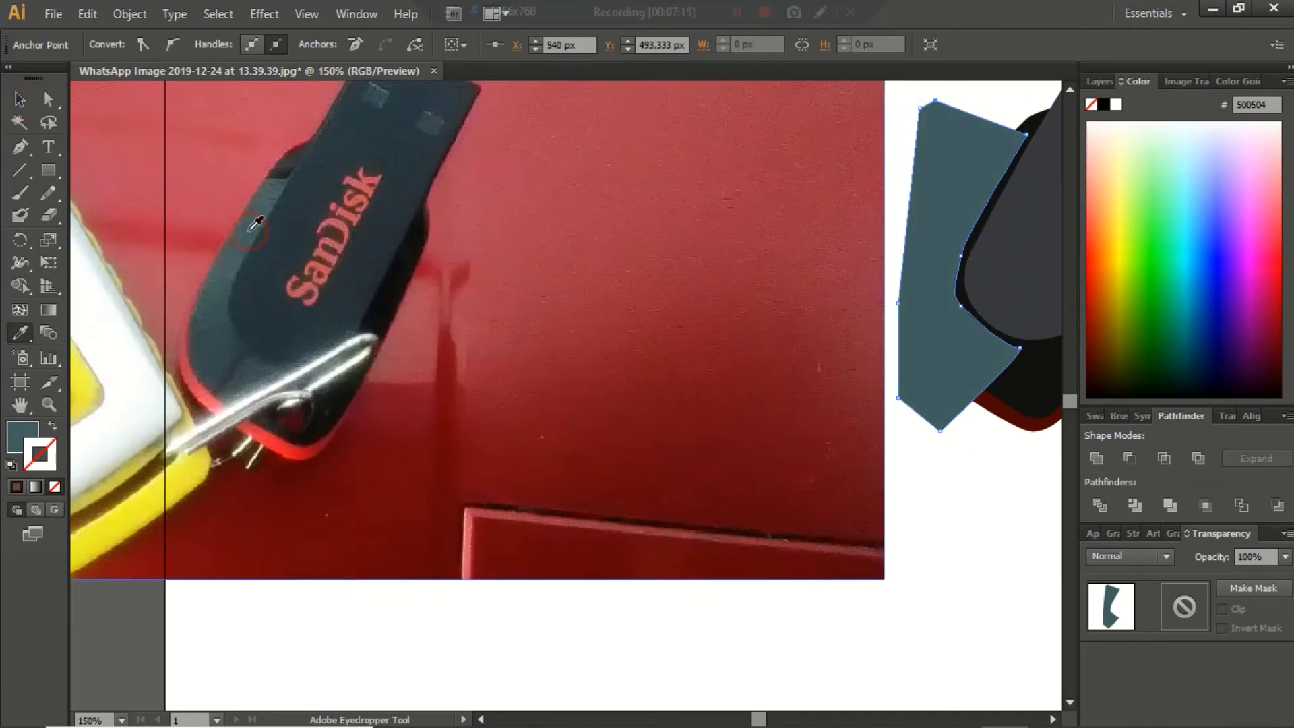
pyautogui.click(225, 339)
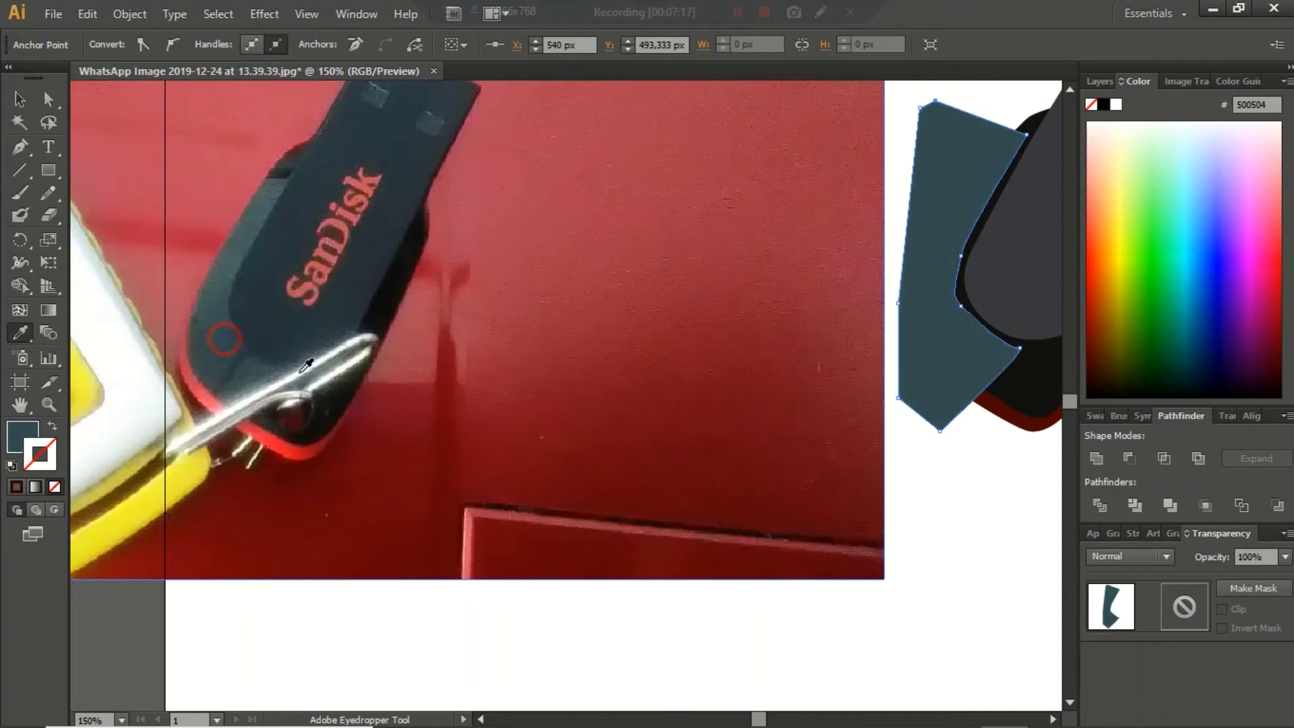
pyautogui.click(338, 348)
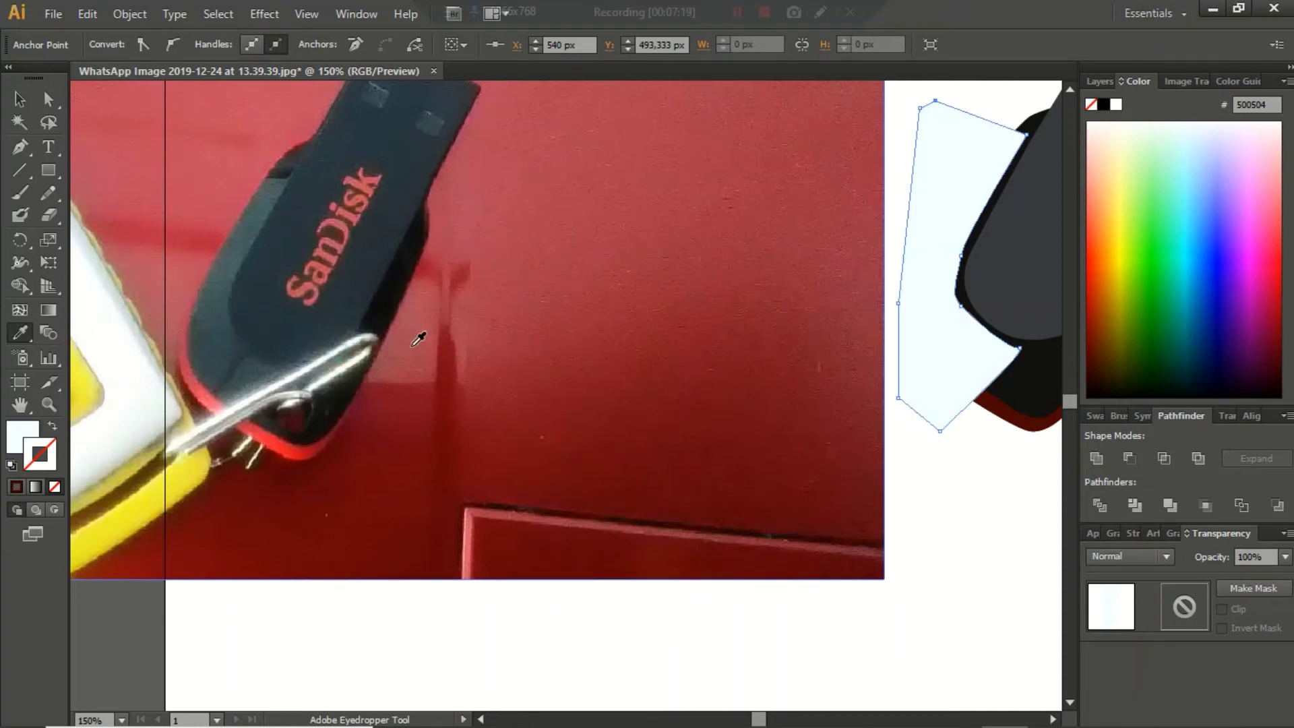
pyautogui.click(374, 334)
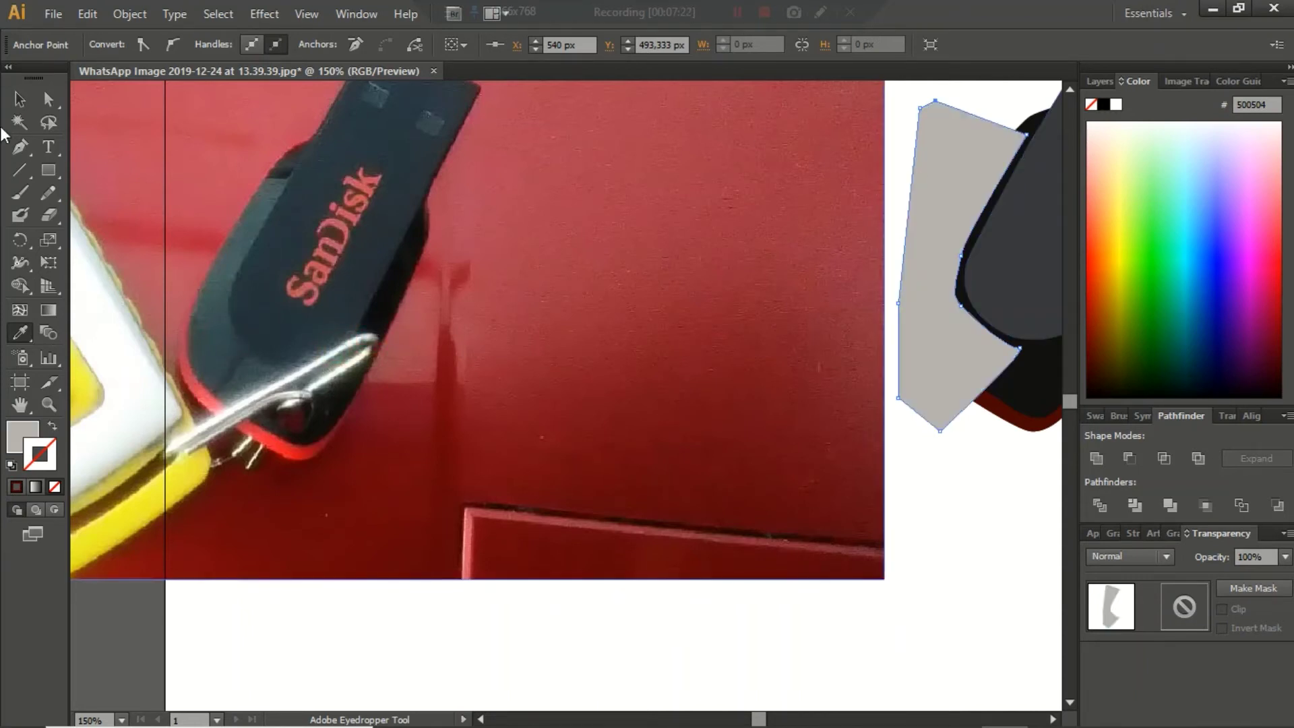
pyautogui.click(19, 99)
pyautogui.scroll(-3, 1005, 208)
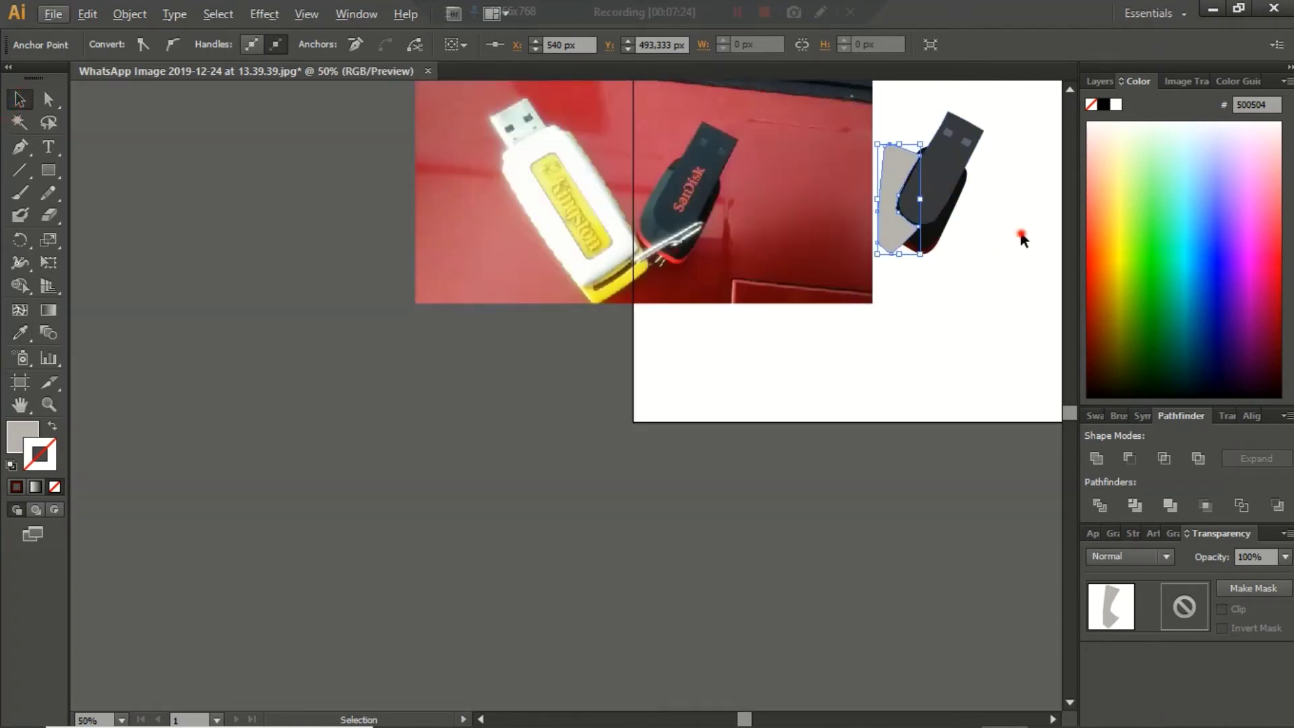
pyautogui.click(912, 120)
# Paste a duplicate of the black drive body and nudge it into position over the grey shape
pyautogui.scroll(3, 911, 116)
pyautogui.click(1009, 453)
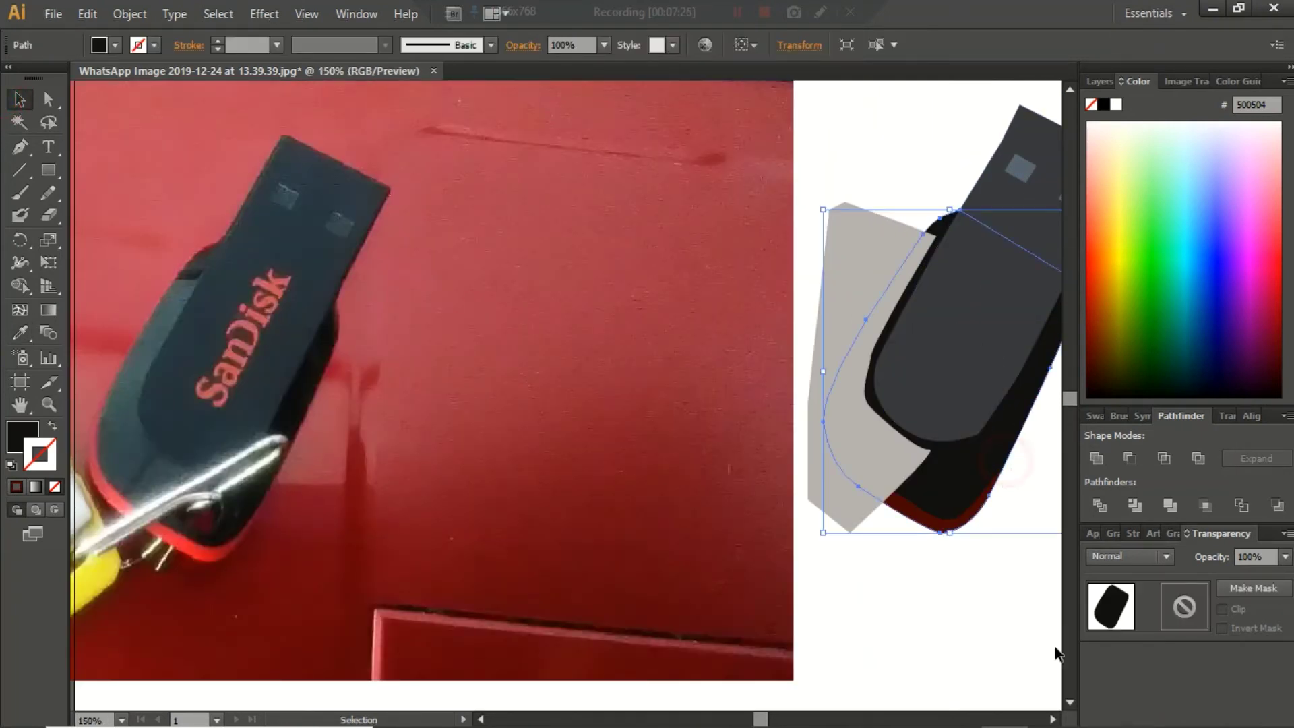
pyautogui.click(1054, 719)
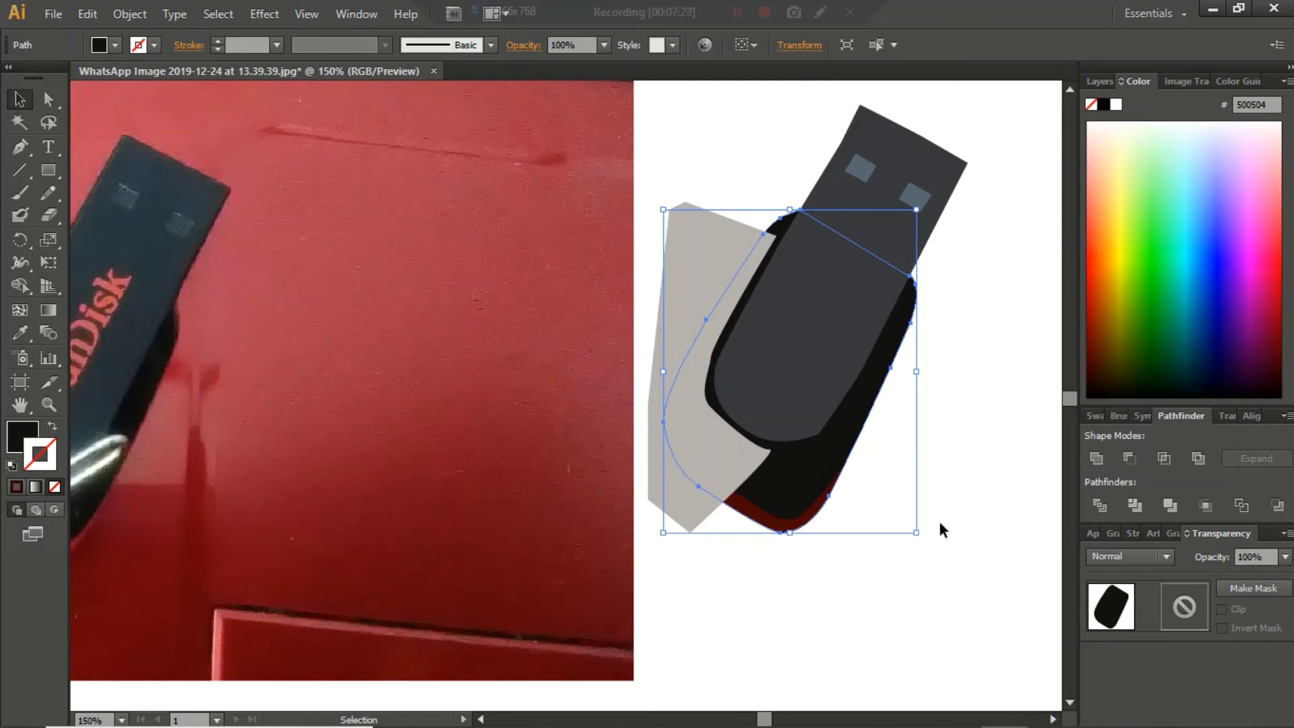
pyautogui.press('a')
pyautogui.press('v')
pyautogui.hotkey('ctrl', 'v')
pyautogui.moveTo(520, 370); pyautogui.dragTo(742, 354)
pyautogui.scroll(3, 795, 184)
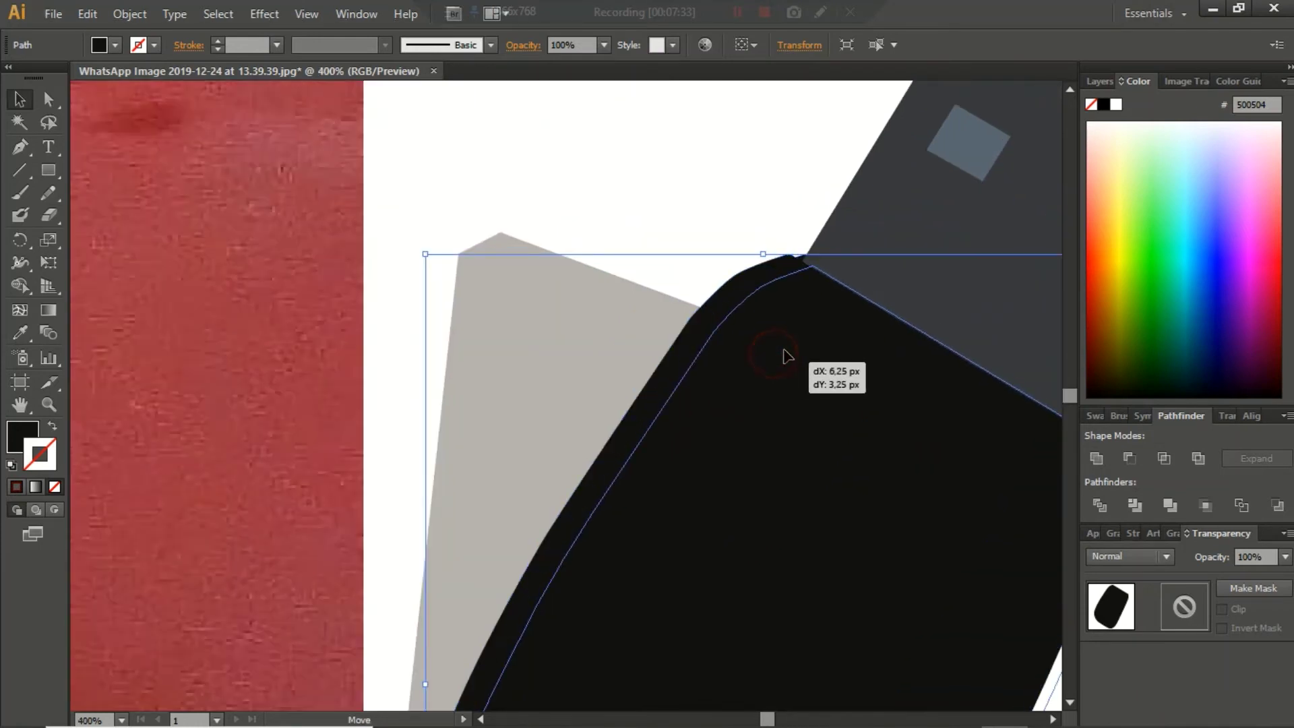
pyautogui.scroll(1, 786, 355)
pyautogui.scroll(1, 813, 356)
pyautogui.moveTo(813, 356); pyautogui.dragTo(806, 345)
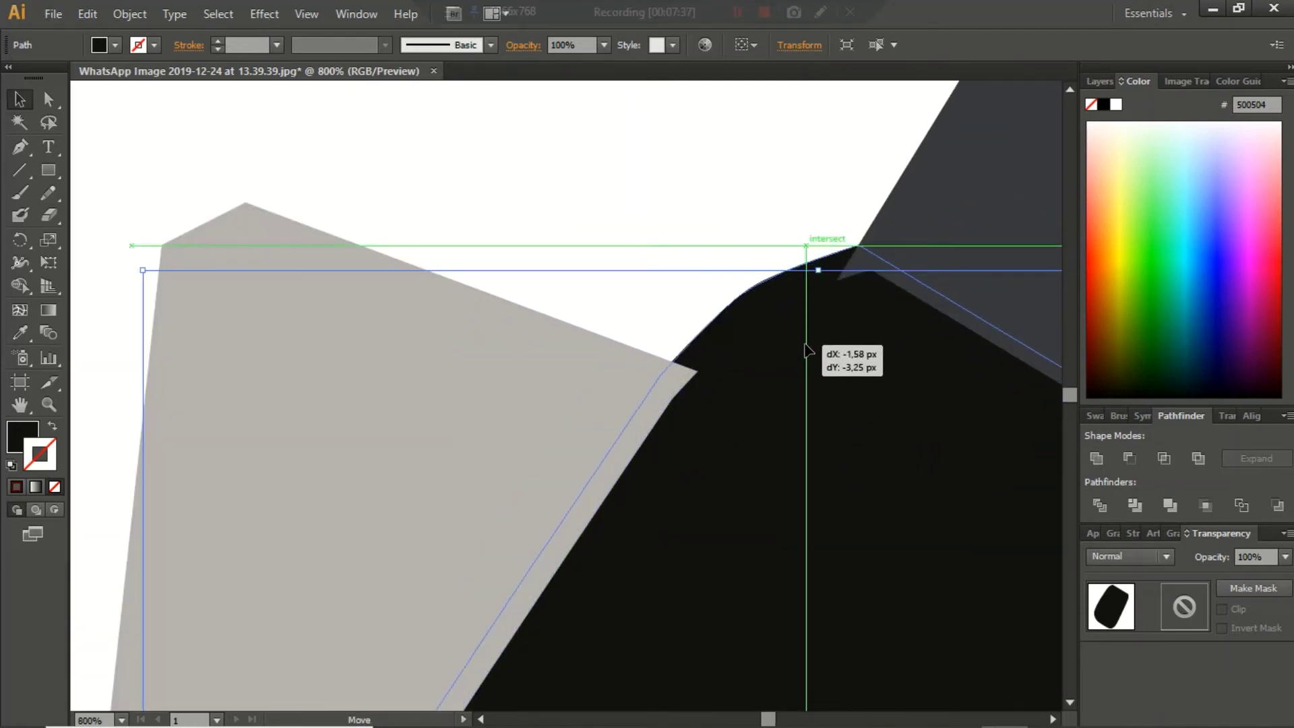
pyautogui.moveTo(807, 345); pyautogui.dragTo(806, 345)
pyautogui.click(739, 205)
# Bring the grey shape to front and Pathfinder-Intersect it with the black body into a highlight strip
pyautogui.click(619, 374)
pyautogui.rightClick(619, 374)
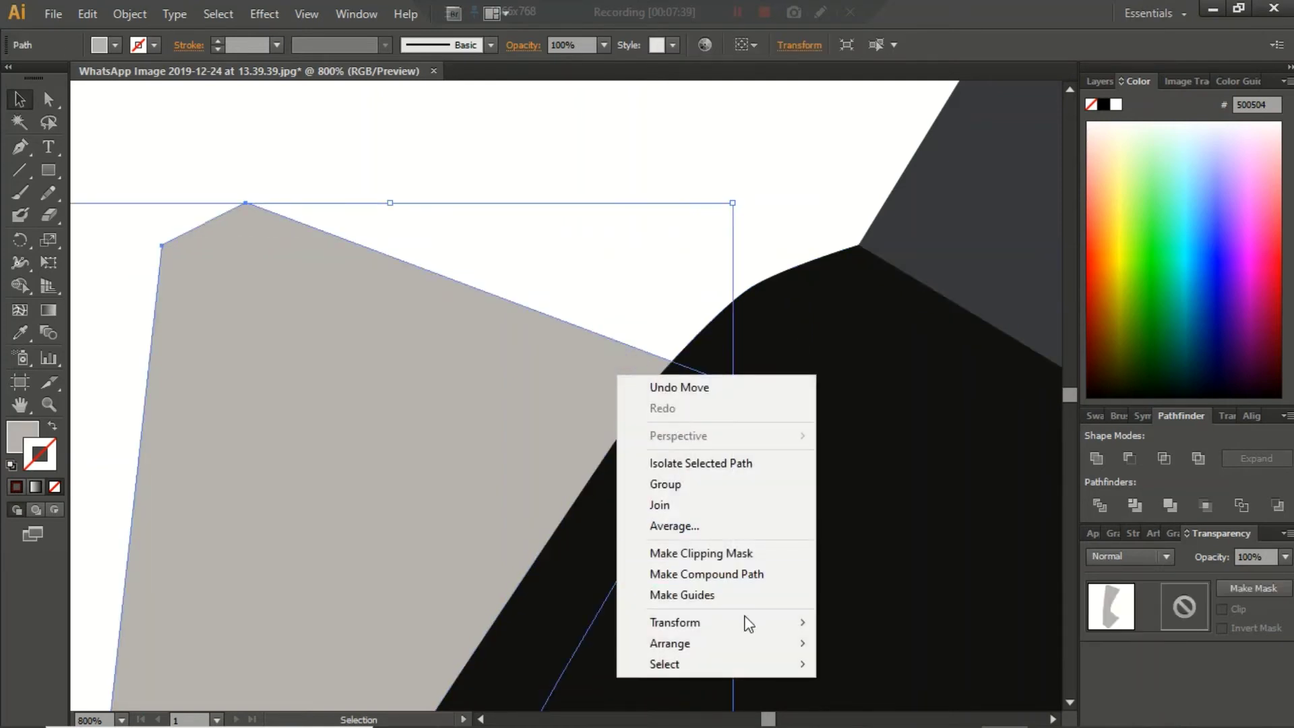
pyautogui.moveTo(670, 643)
pyautogui.click(904, 552)
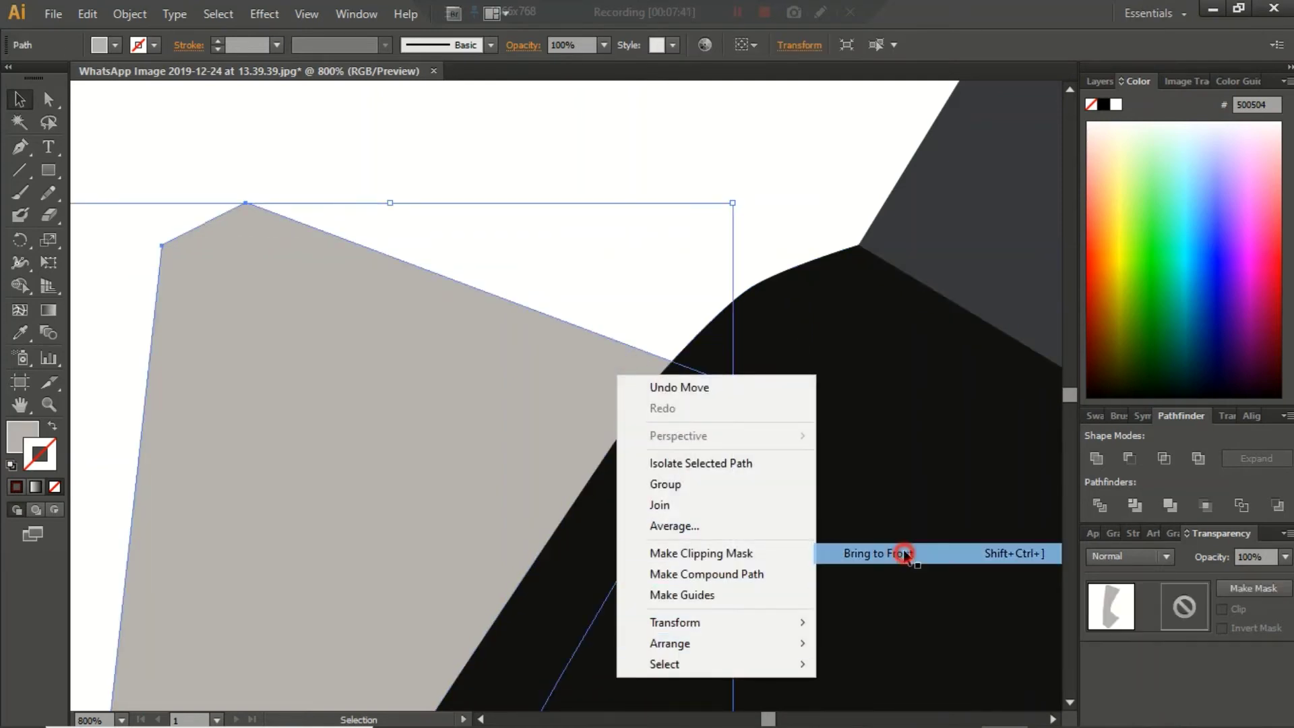
pyautogui.scroll(-2, 733, 387)
pyautogui.click(705, 229)
pyautogui.click(629, 383)
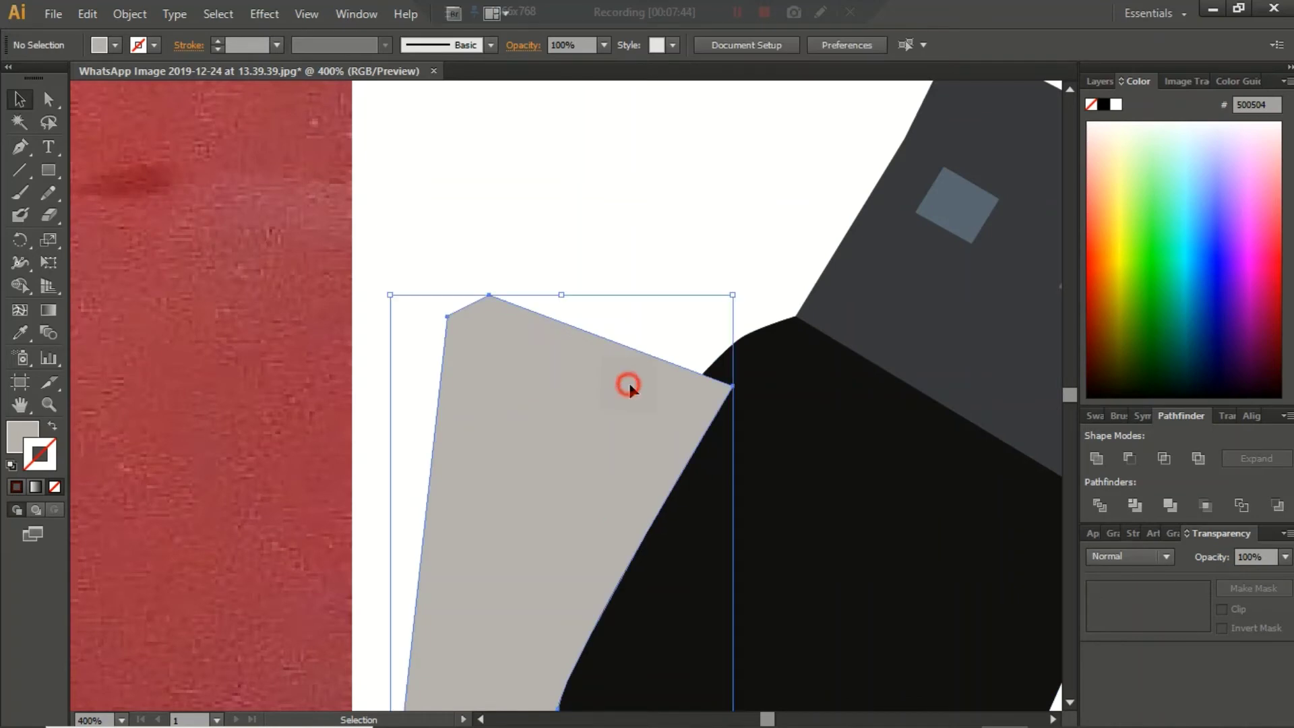
pyautogui.click(821, 415)
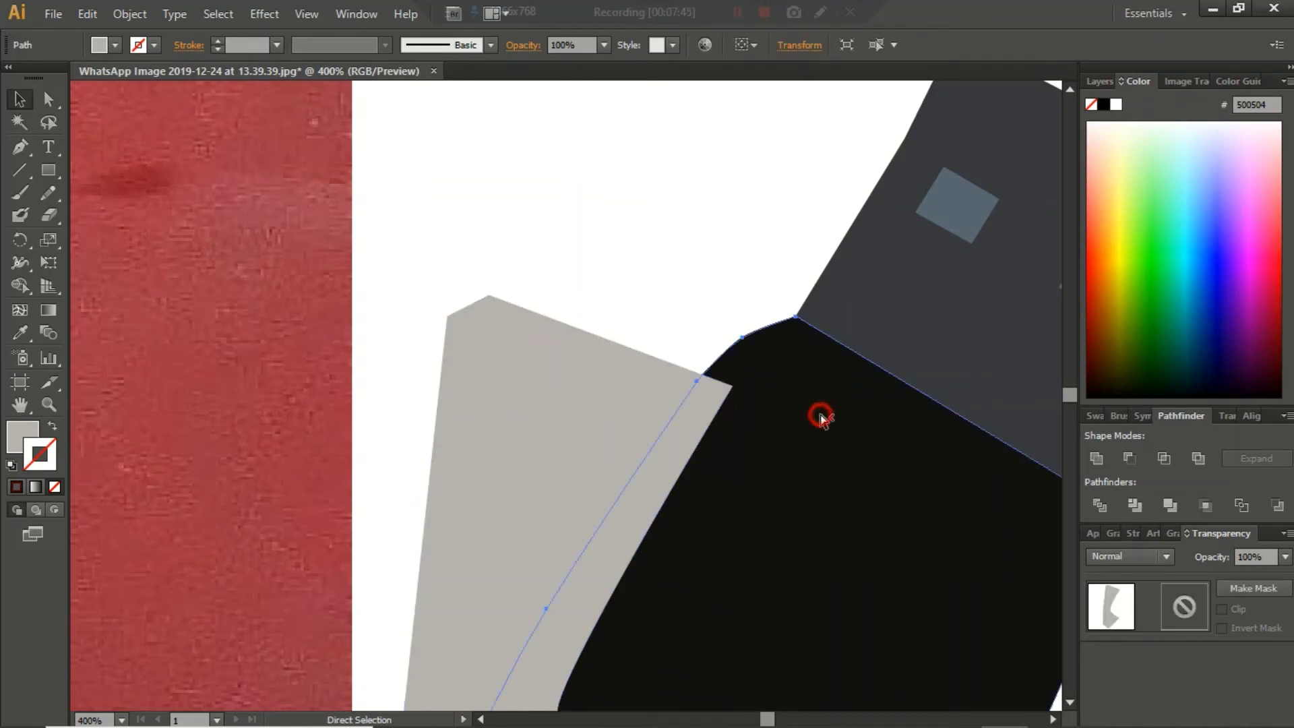
pyautogui.keyDown('shift'); pyautogui.click(488, 297); pyautogui.keyUp('shift')
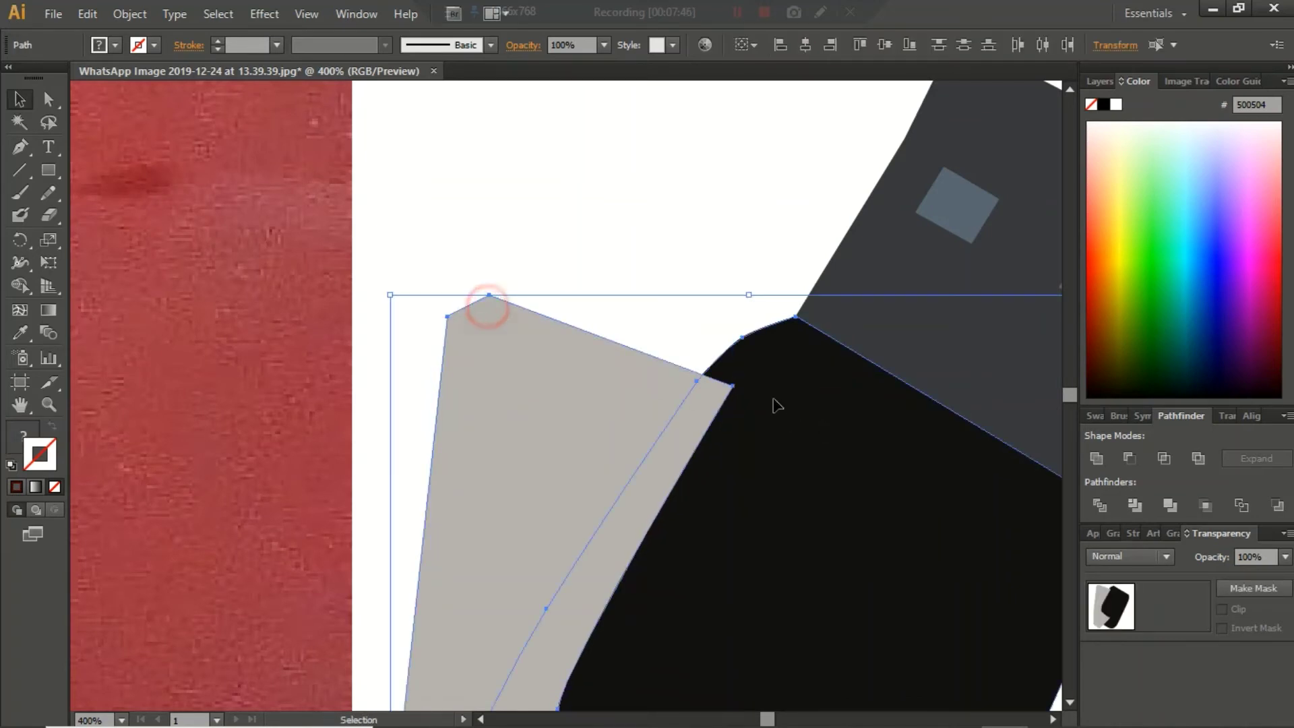
pyautogui.click(1165, 459)
pyautogui.scroll(-3, 993, 449)
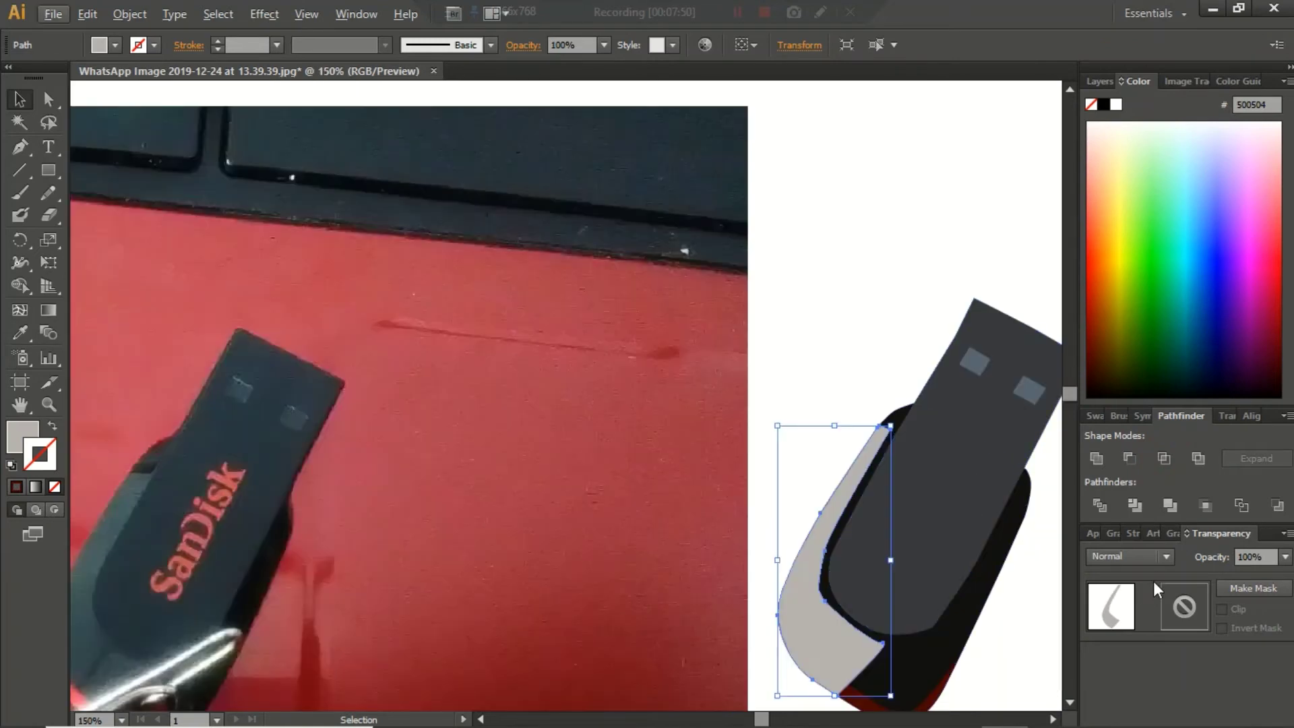
# Set the grey sliver's blending to Multiply and bring it to the front
pyautogui.click(1153, 556)
pyautogui.click(1143, 246)
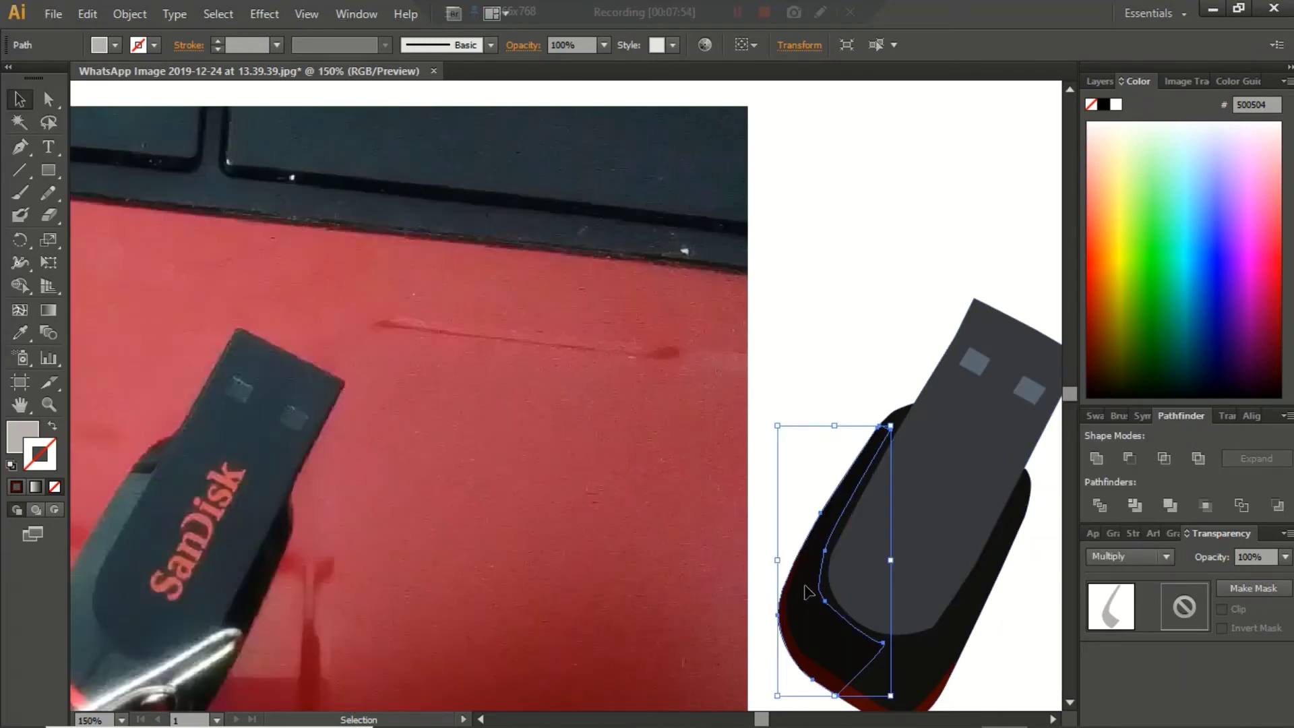
pyautogui.rightClick(801, 687)
pyautogui.moveTo(849, 652)
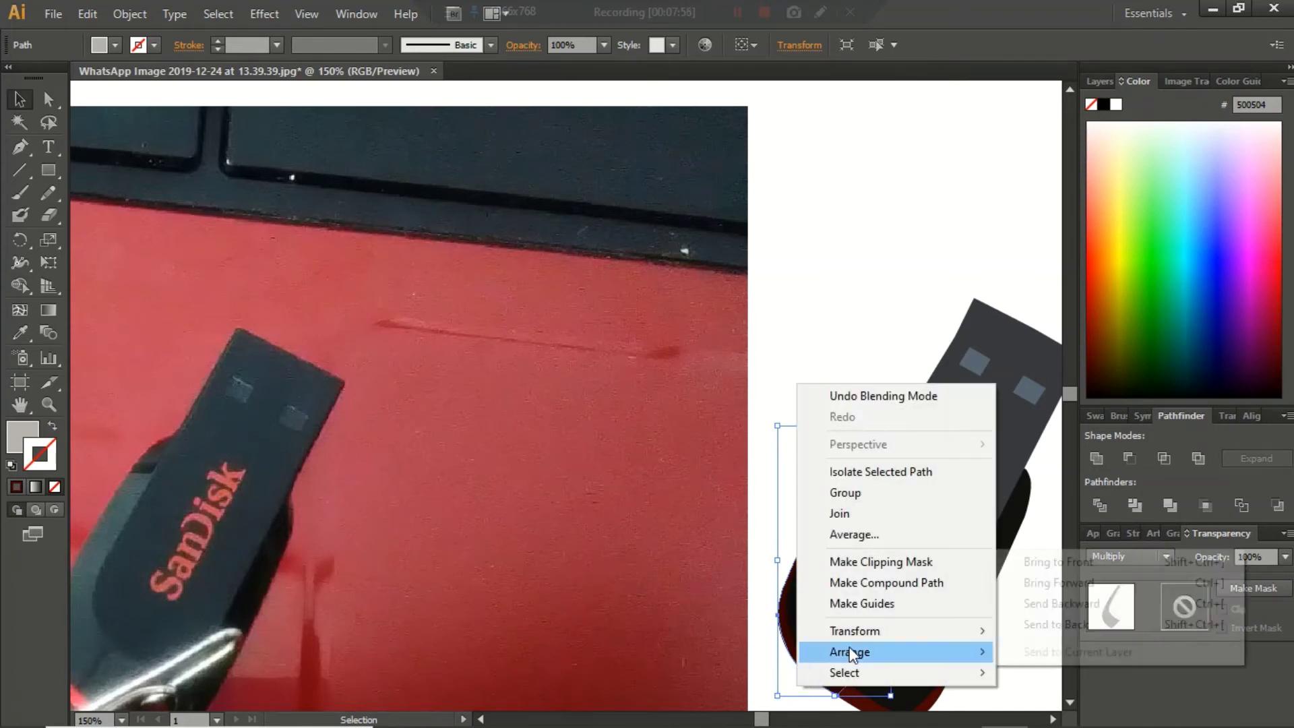
pyautogui.click(1122, 562)
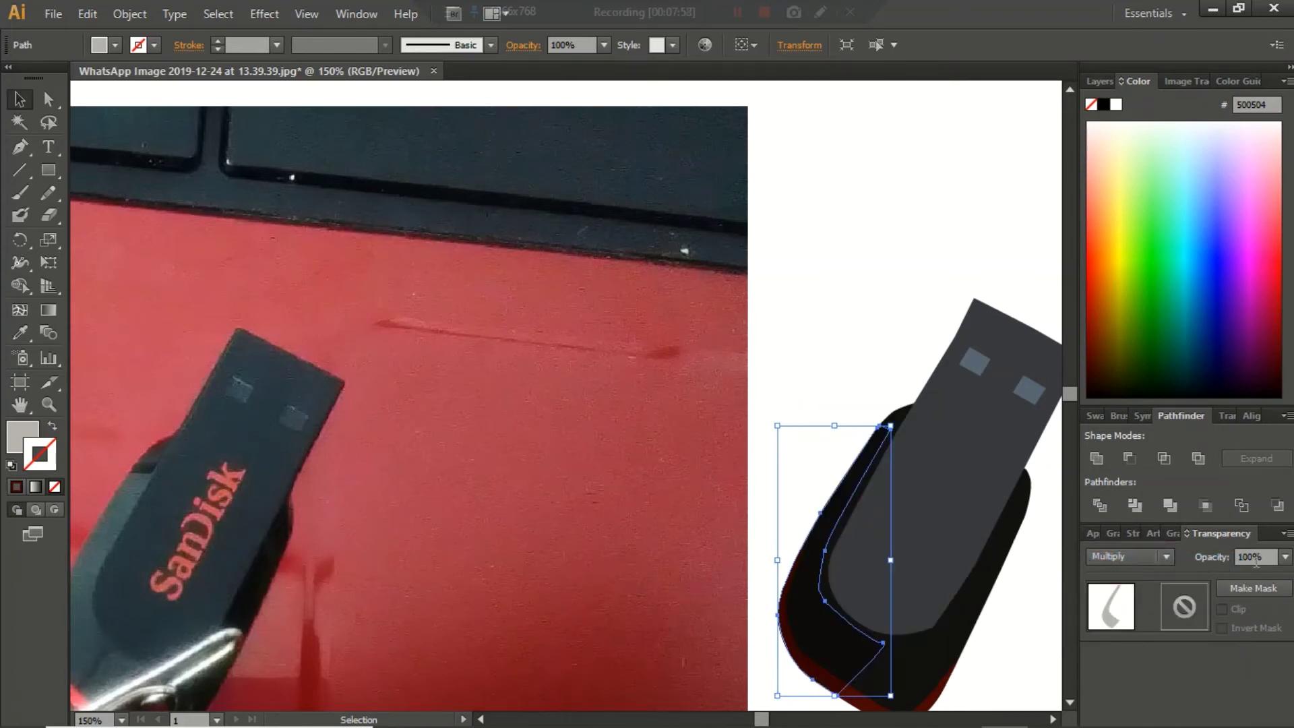
pyautogui.scroll(1, 1173, 559)
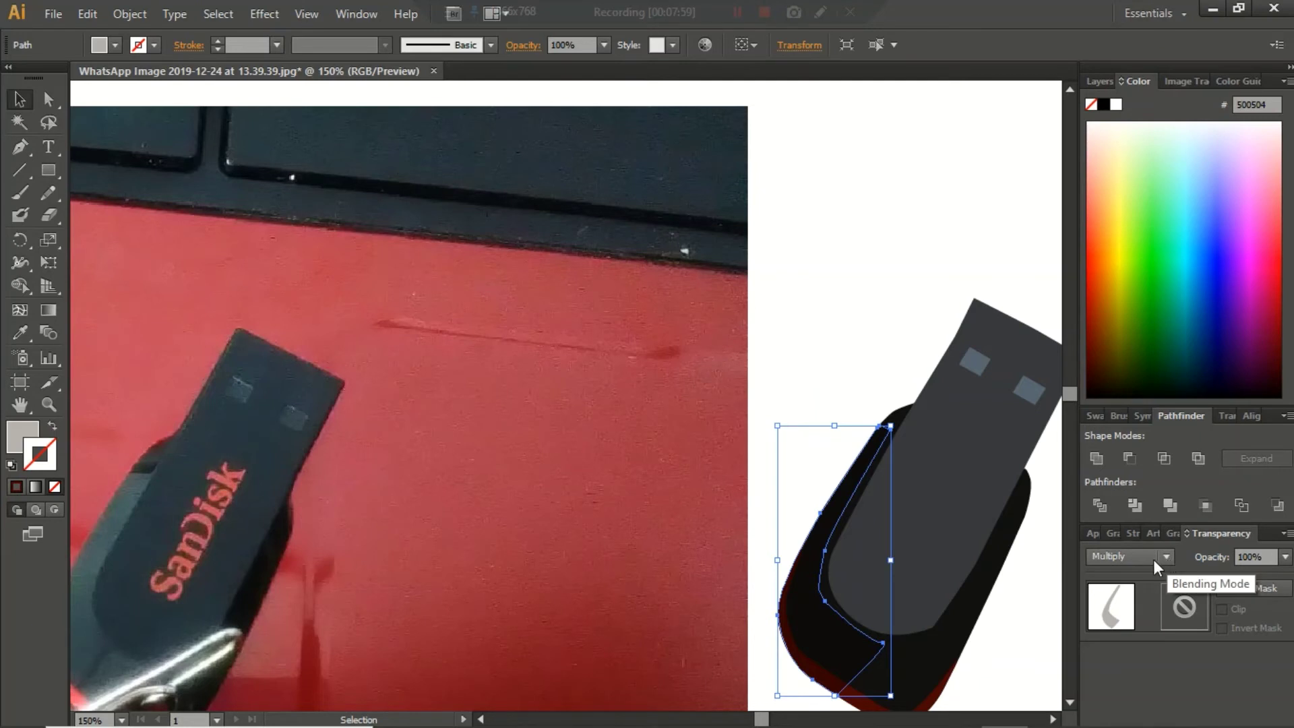
pyautogui.scroll(1, 1154, 560)
# Try Darken and 50% opacity, then settle on Multiply at 100% opacity
pyautogui.click(1167, 560)
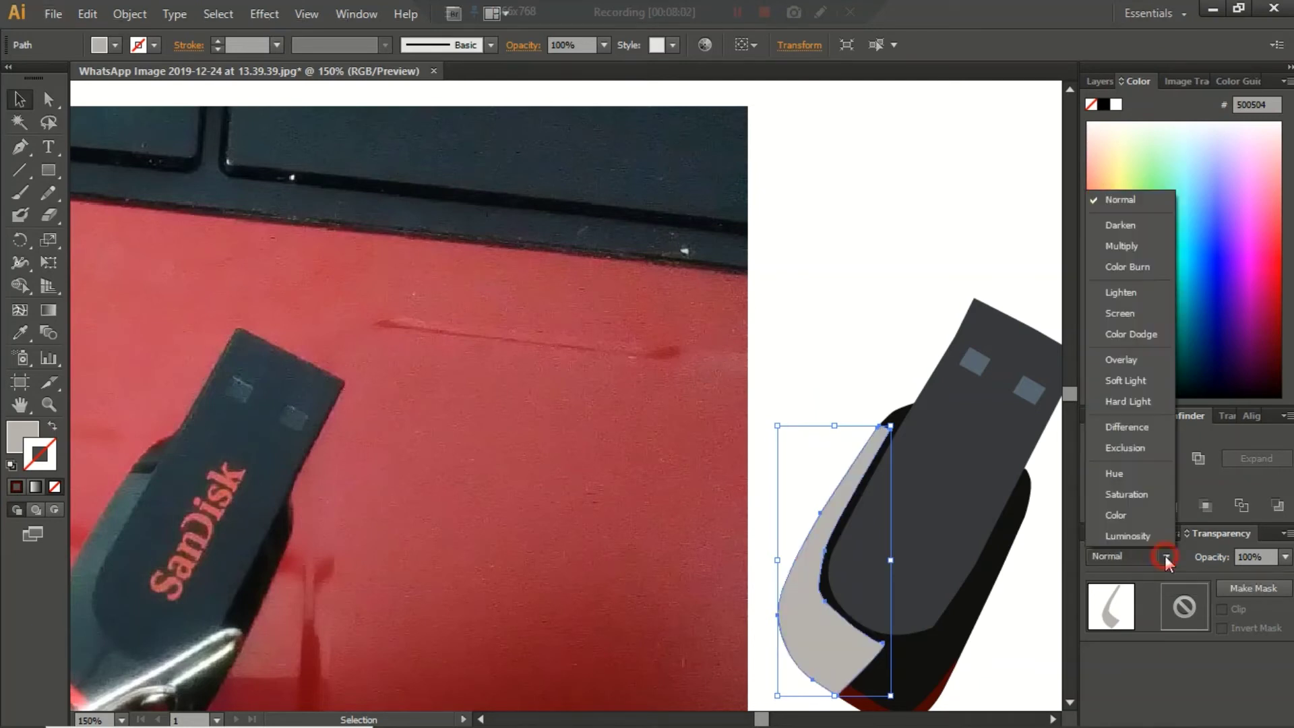
pyautogui.click(1134, 223)
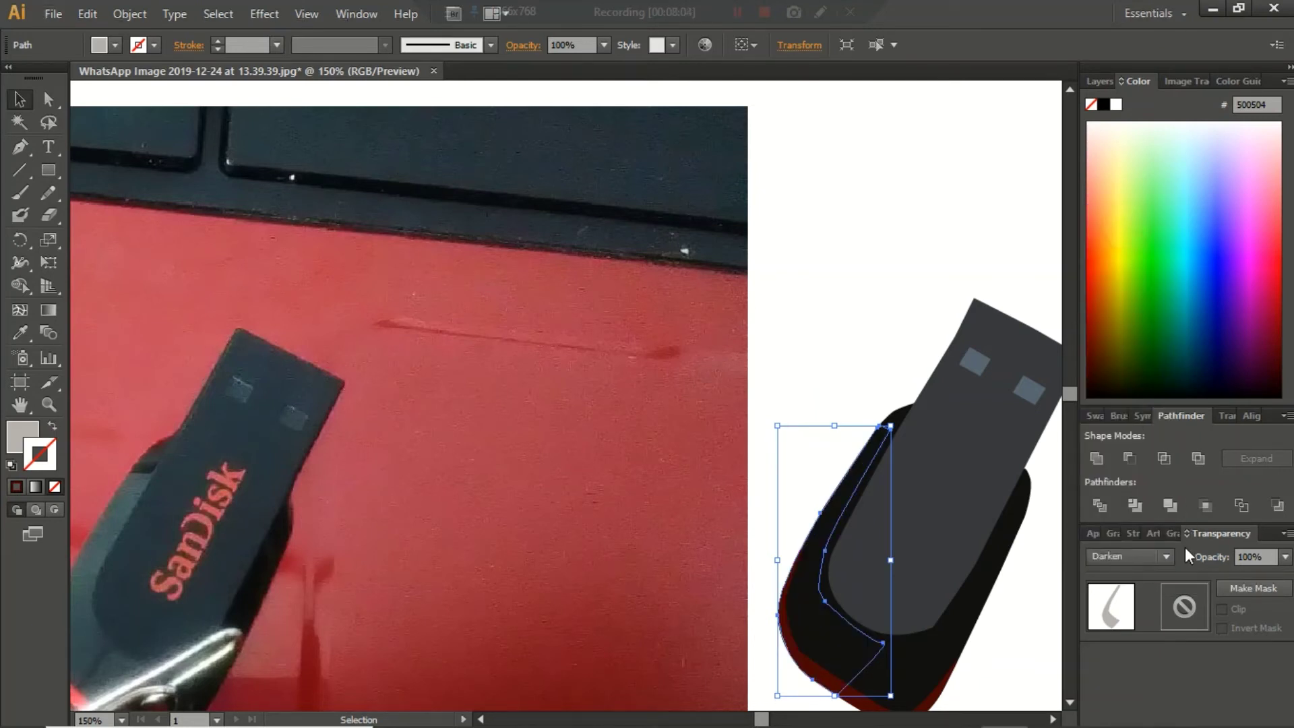
pyautogui.click(1166, 557)
pyautogui.click(1137, 243)
pyautogui.click(1286, 557)
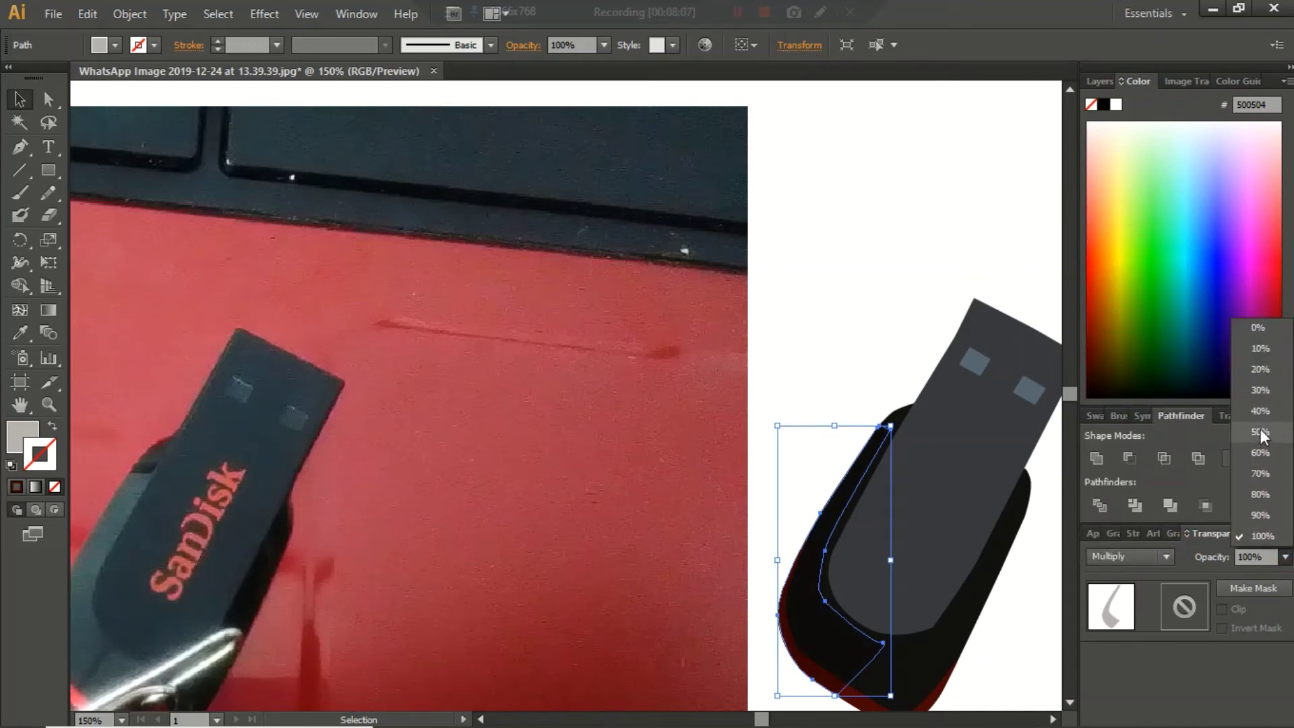
pyautogui.click(1263, 450)
pyautogui.click(1286, 556)
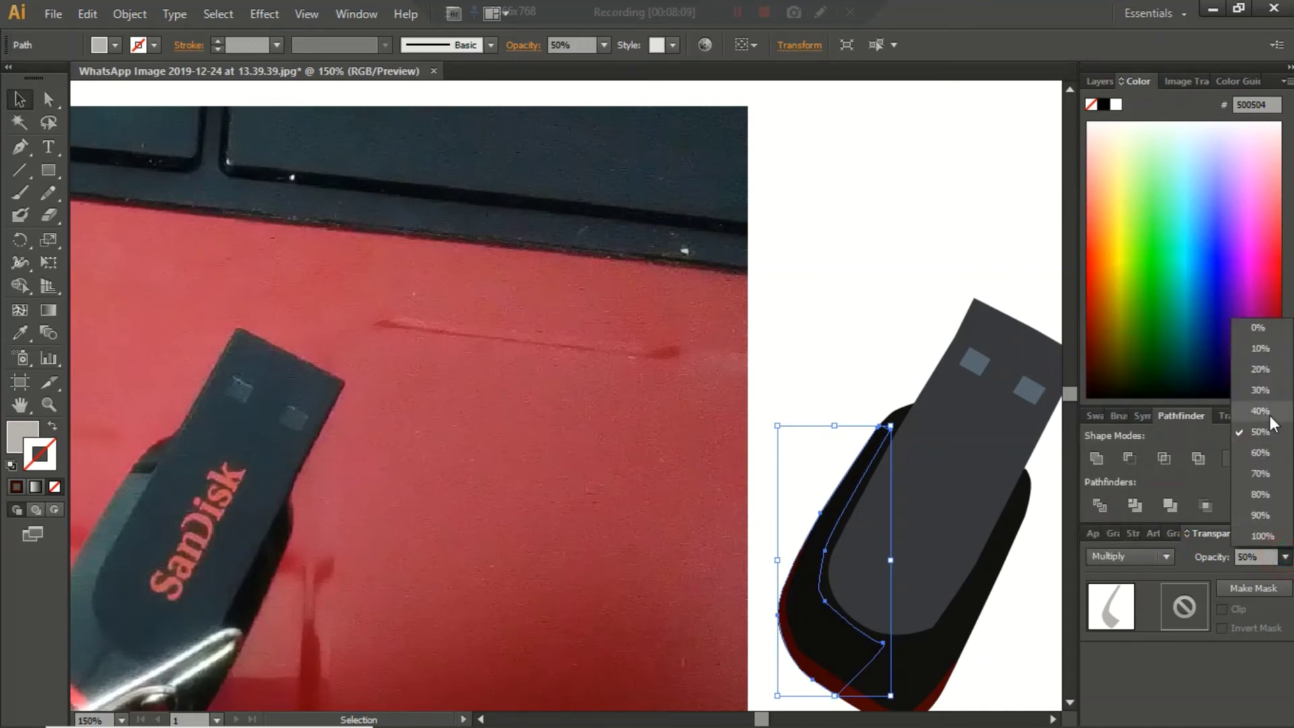
pyautogui.click(1264, 330)
# Deselect, then reselect the sliver path to check the blended result
pyautogui.click(870, 343)
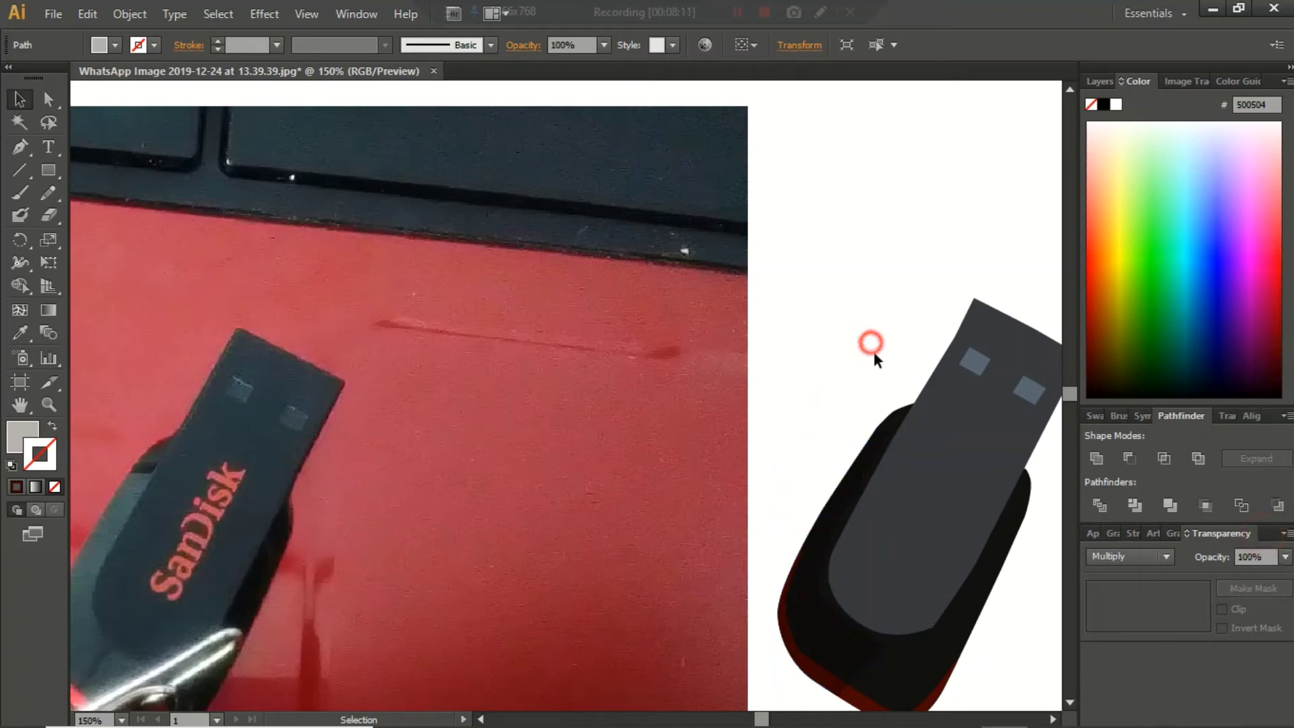
pyautogui.scroll(2, 865, 476)
pyautogui.click(859, 464)
pyautogui.scroll(-2, 860, 472)
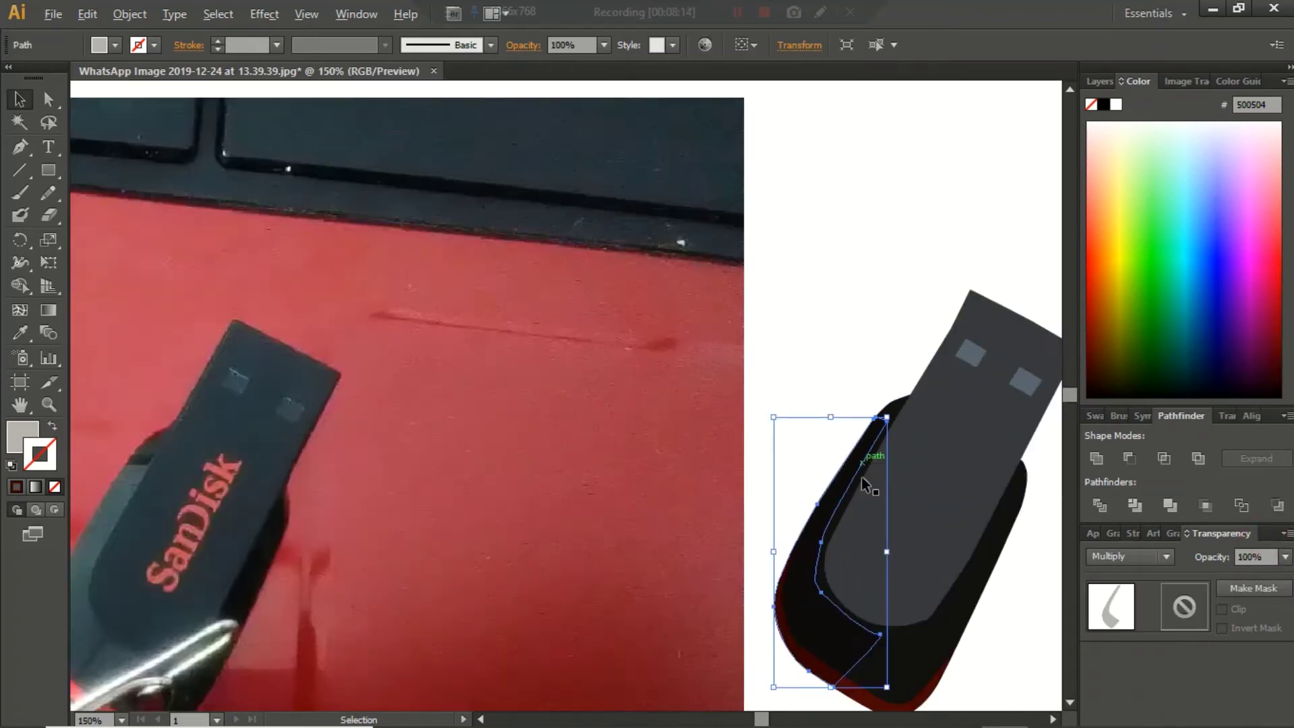
pyautogui.scroll(-2, 849, 539)
pyautogui.scroll(1, 841, 581)
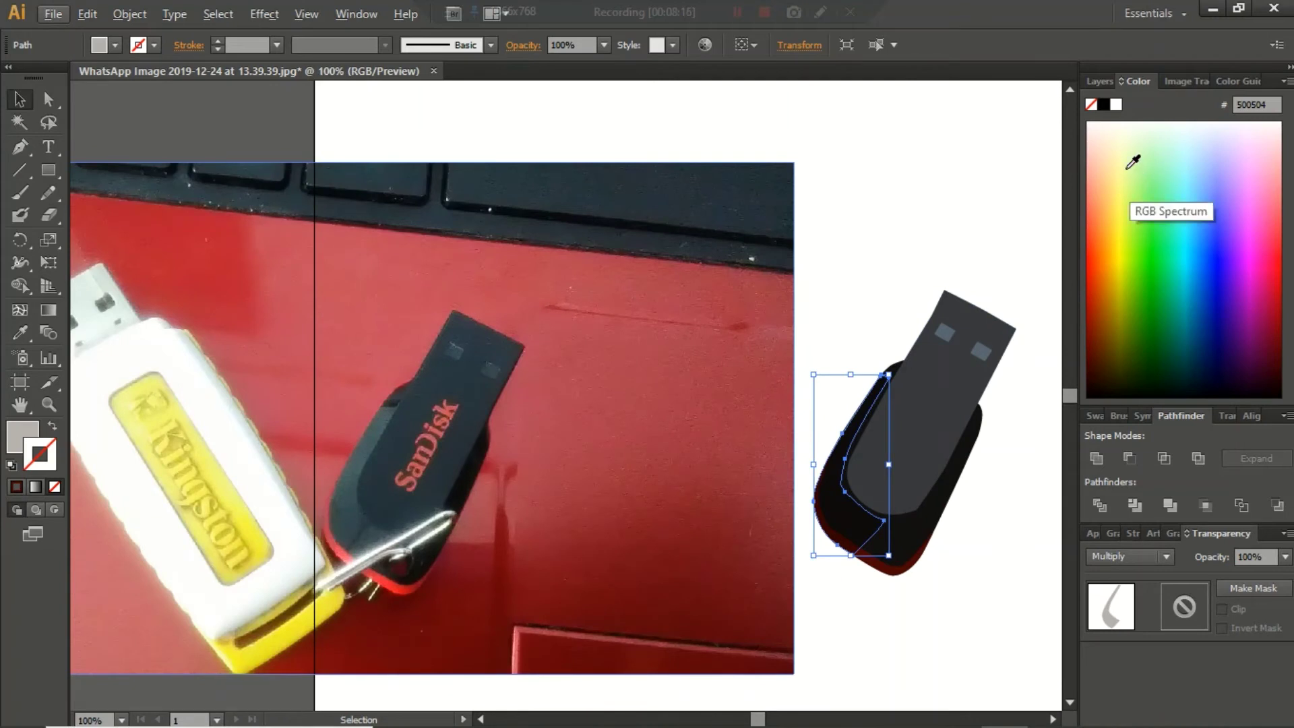
# Sample the drive body's dark fill onto the path with the Eyedropper and set Multiply blending
pyautogui.moveTo(1135, 168); pyautogui.dragTo(1179, 229)
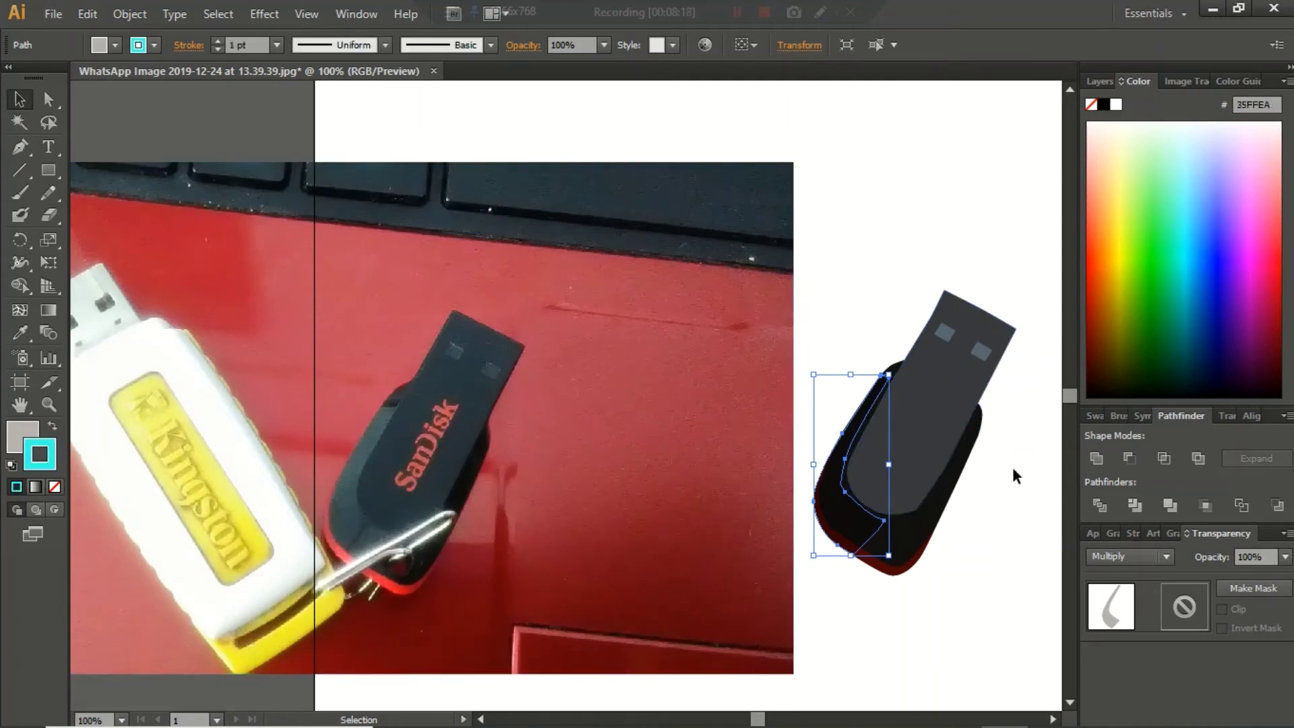
pyautogui.press('i')
pyautogui.click(947, 431)
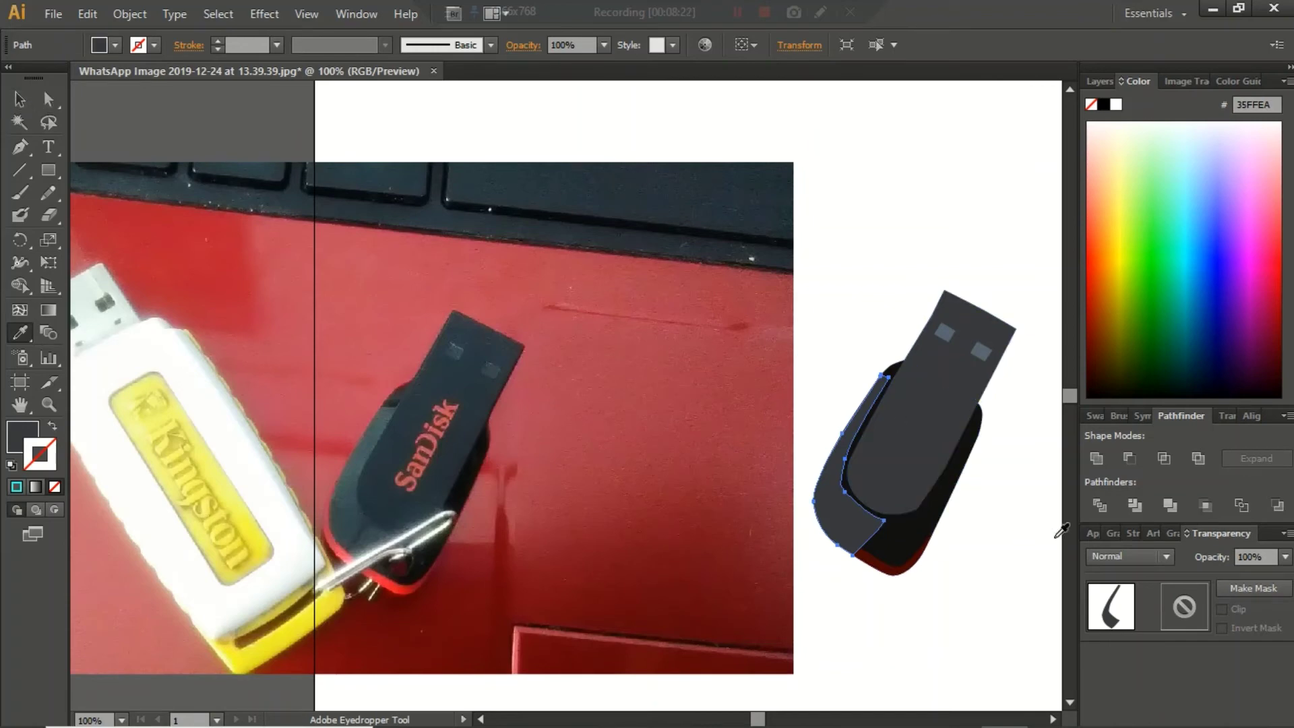
pyautogui.click(1169, 557)
pyautogui.click(1131, 240)
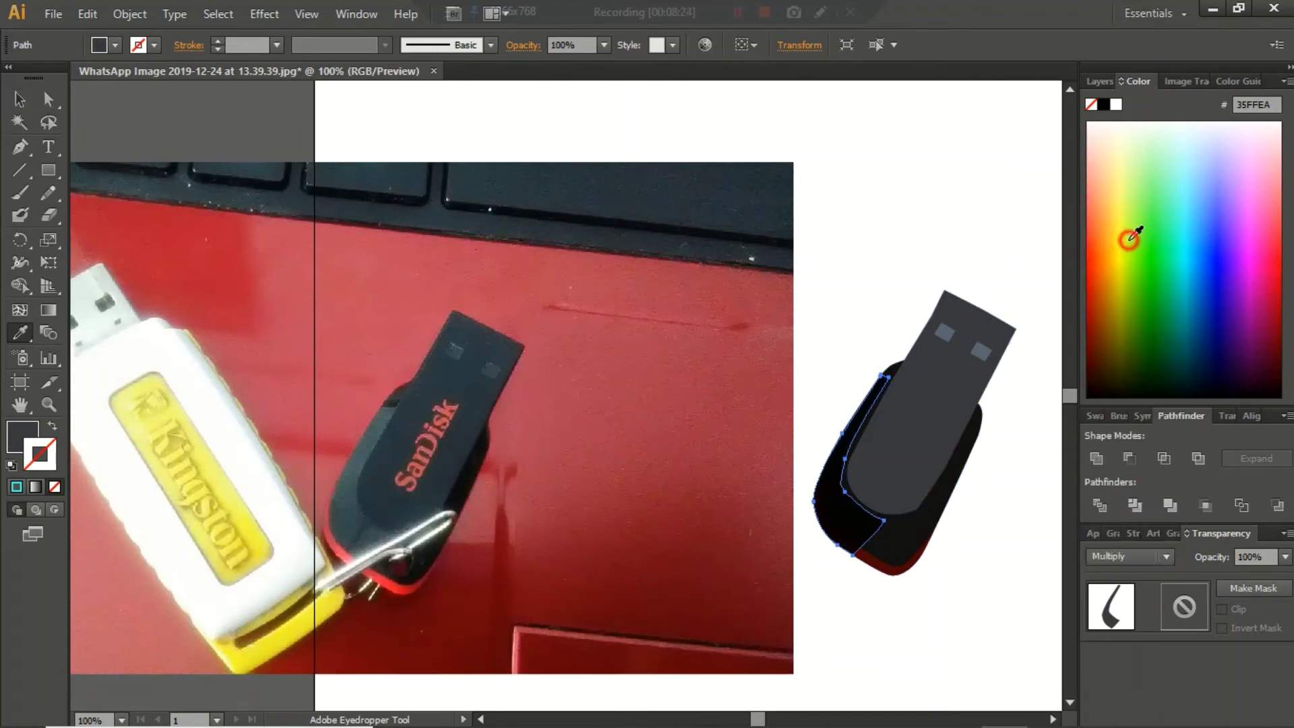
pyautogui.scroll(4, 899, 453)
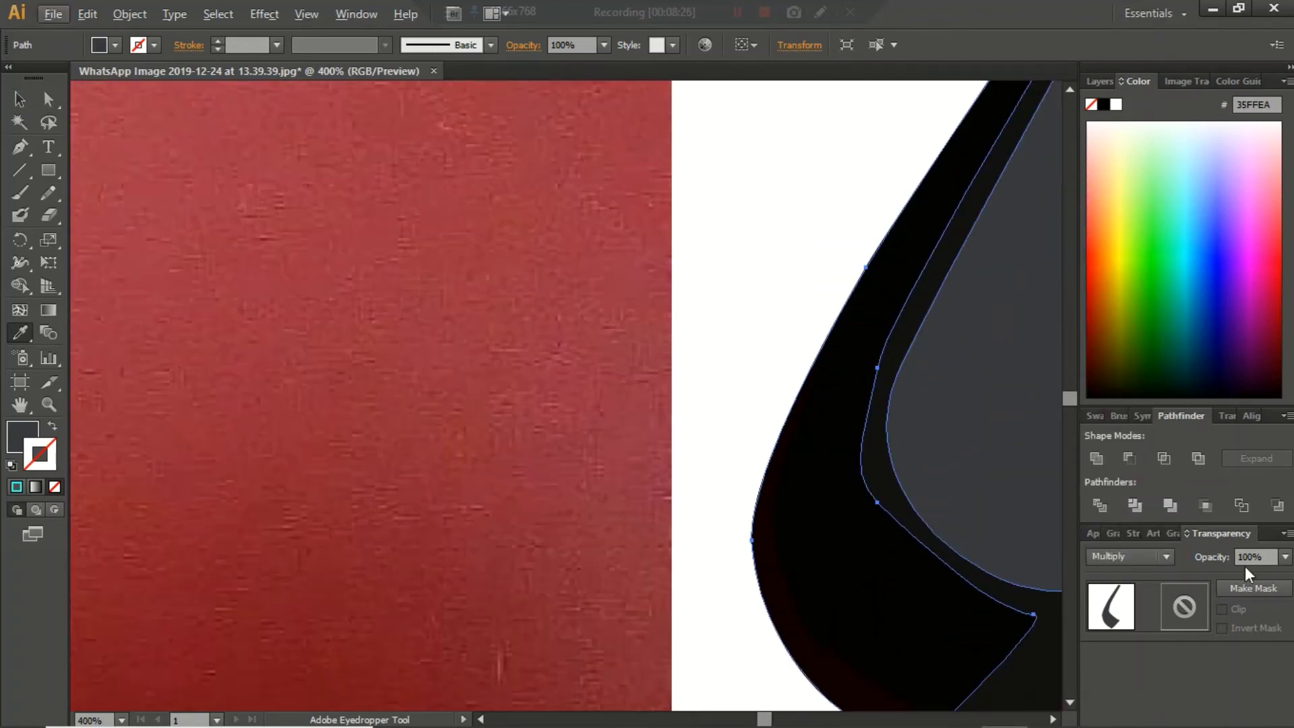
# Lower the path's opacity through 70% and 20% down to 10%
pyautogui.click(1270, 558)
pyautogui.click(1287, 558)
pyautogui.click(1258, 475)
pyautogui.click(1286, 557)
pyautogui.click(1258, 369)
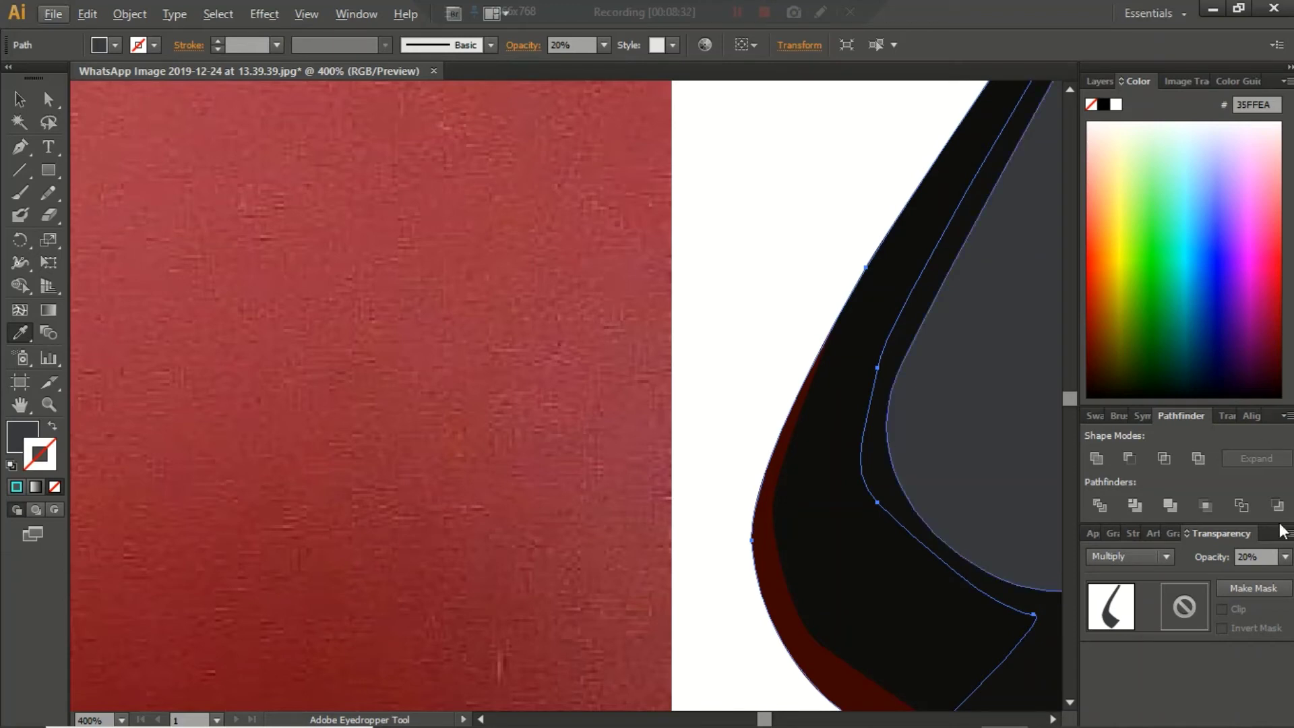
pyautogui.click(1286, 557)
pyautogui.click(1259, 344)
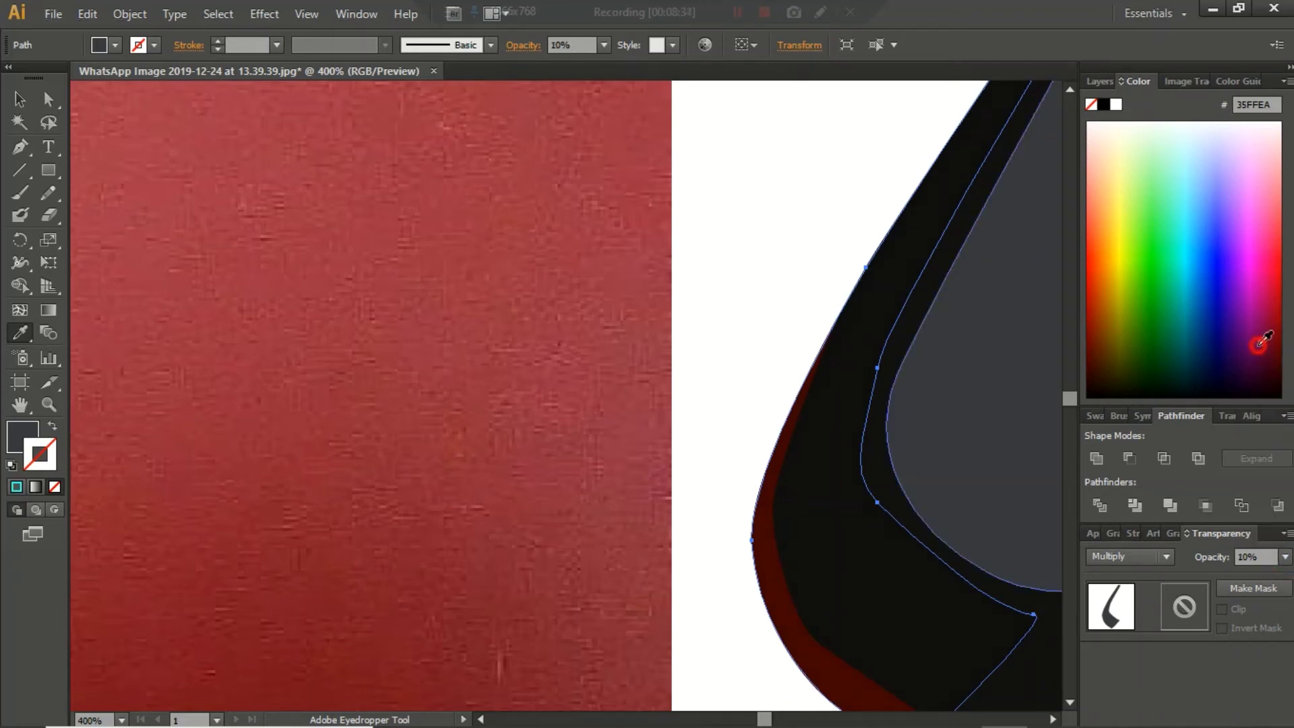
pyautogui.scroll(-2, 1039, 385)
pyautogui.scroll(-2, 1023, 410)
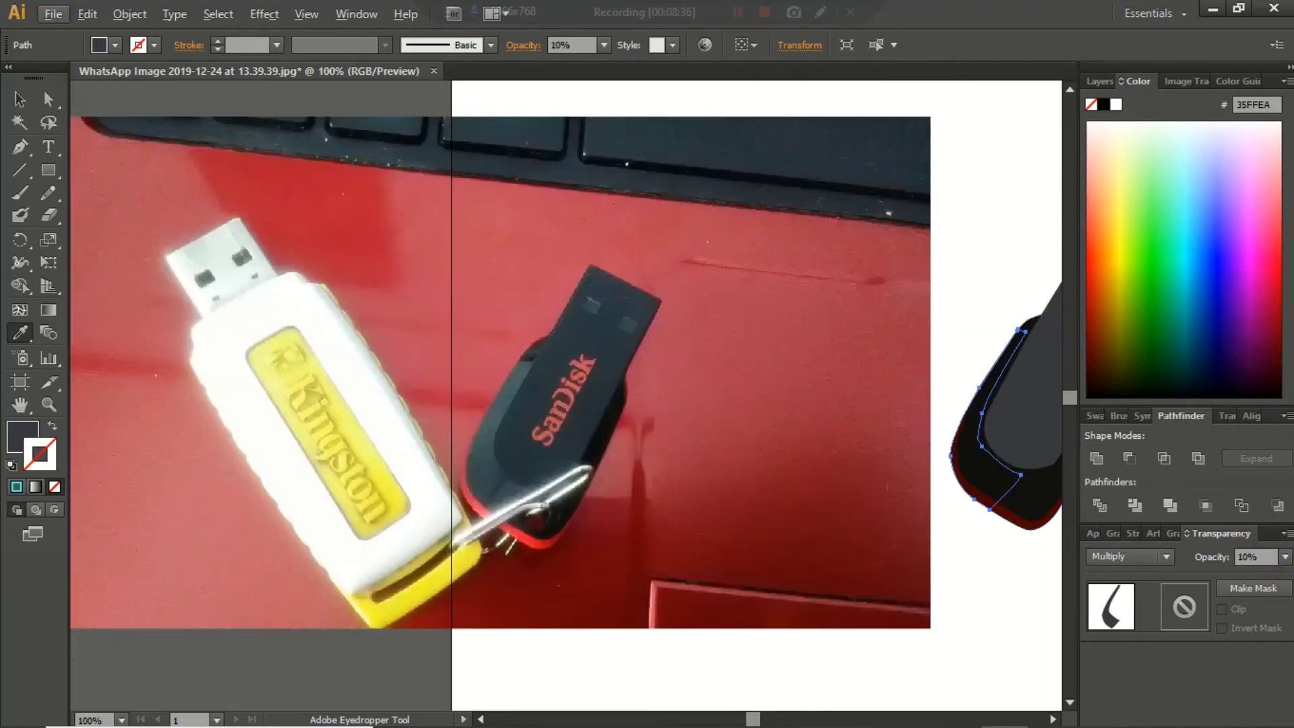
# Clear the selection and select the left side shading path
pyautogui.click(20, 100)
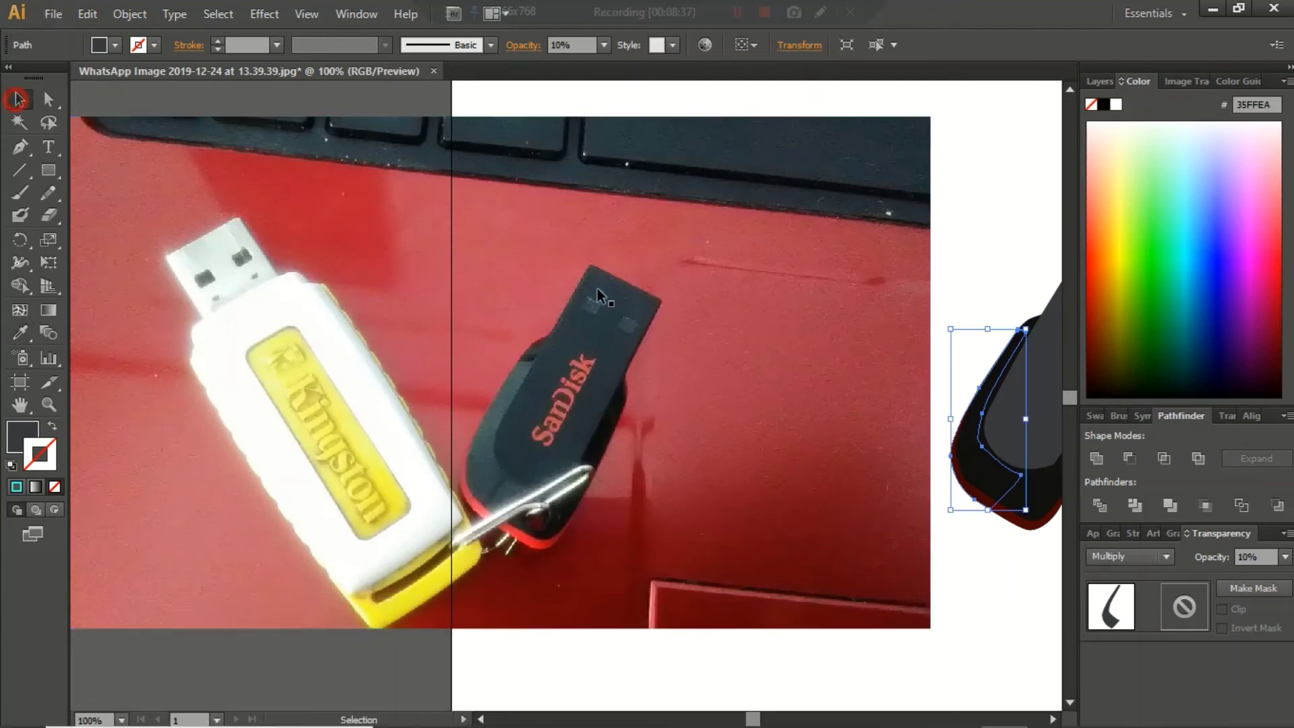
pyautogui.click(948, 221)
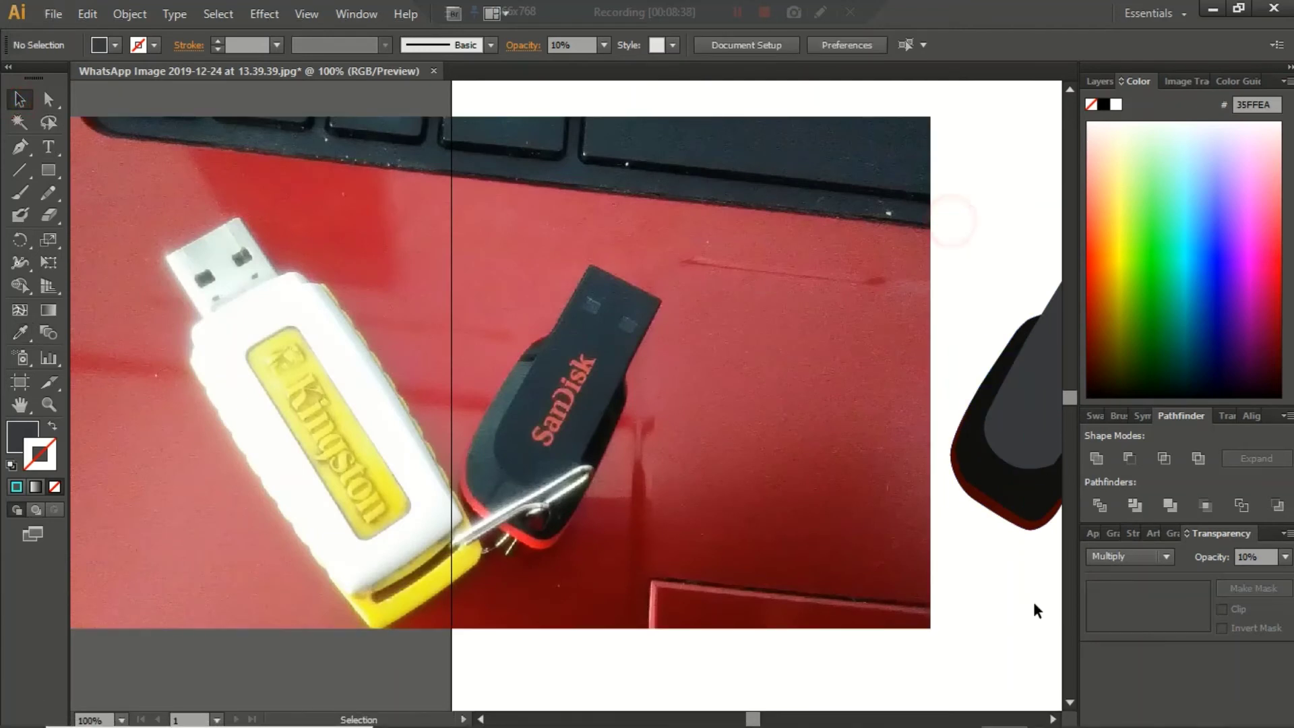
pyautogui.click(1052, 719)
pyautogui.scroll(2, 803, 448)
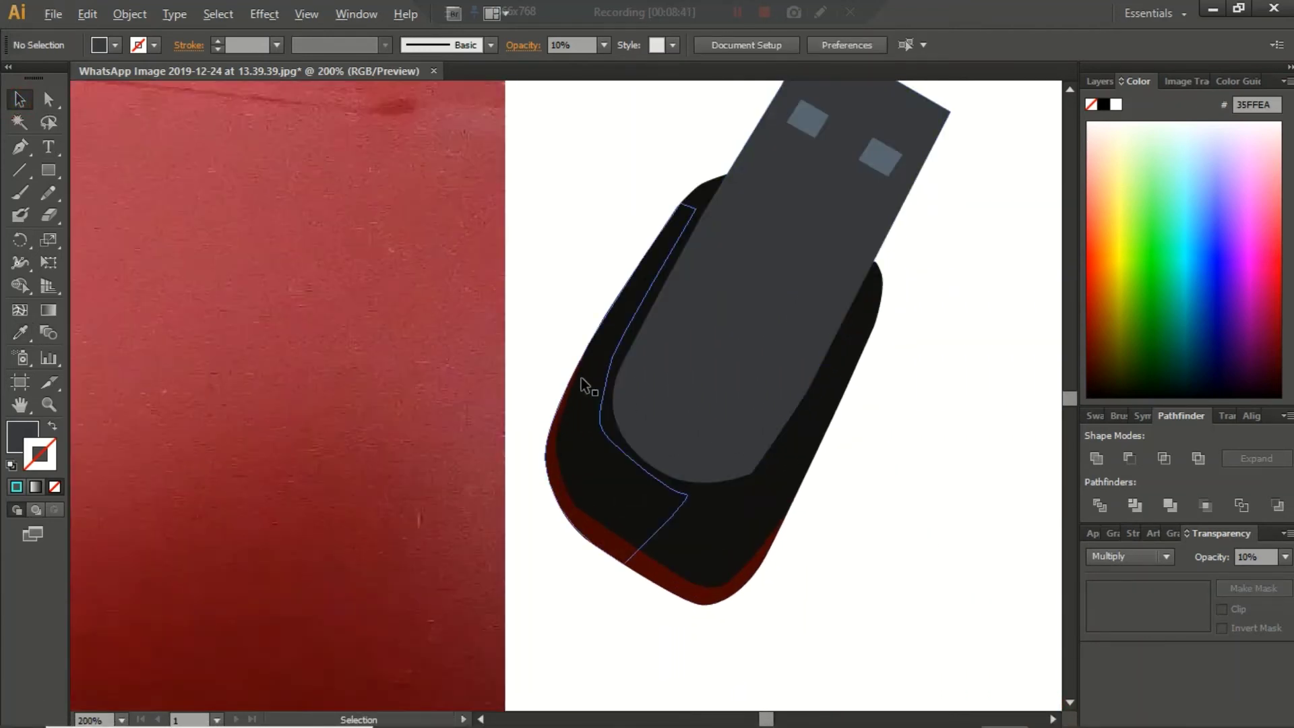
pyautogui.click(584, 377)
# Set the shading path to Normal blending at 50% opacity, then deselect it
pyautogui.click(1171, 564)
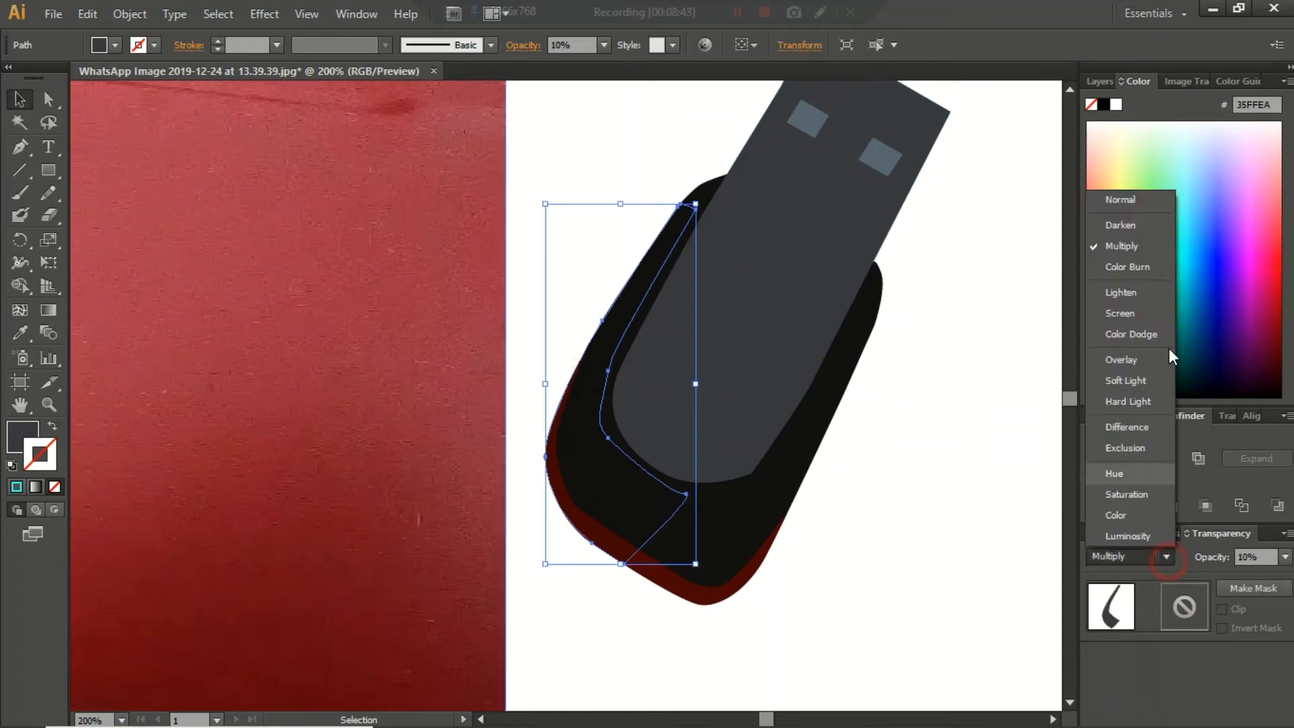
pyautogui.click(1132, 202)
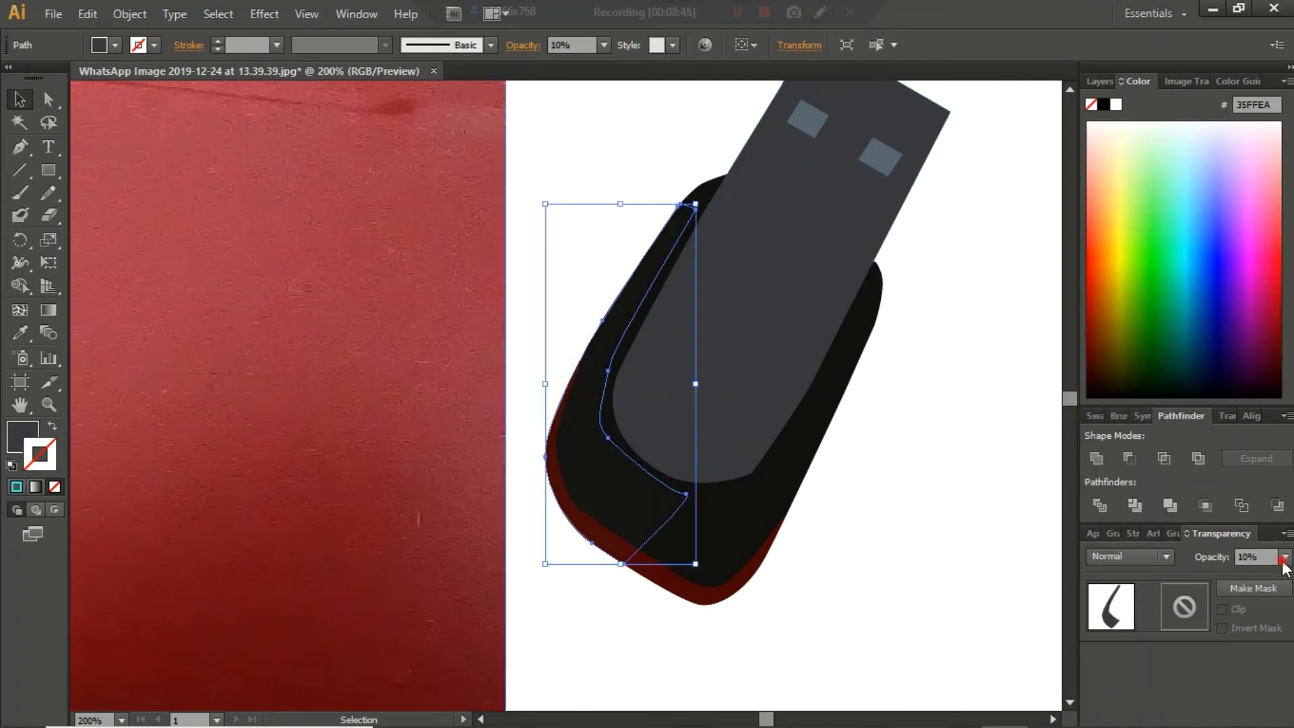
pyautogui.click(1284, 559)
pyautogui.click(1264, 450)
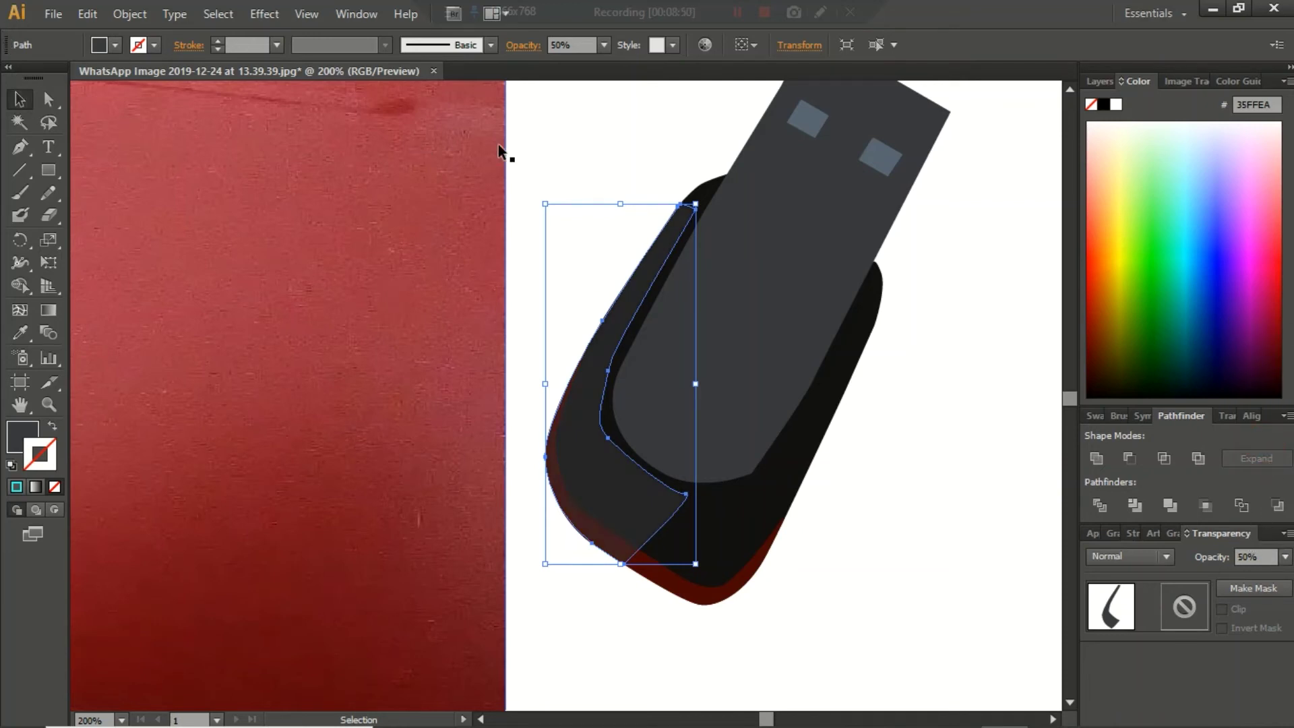
pyautogui.click(540, 153)
pyautogui.scroll(1, 556, 349)
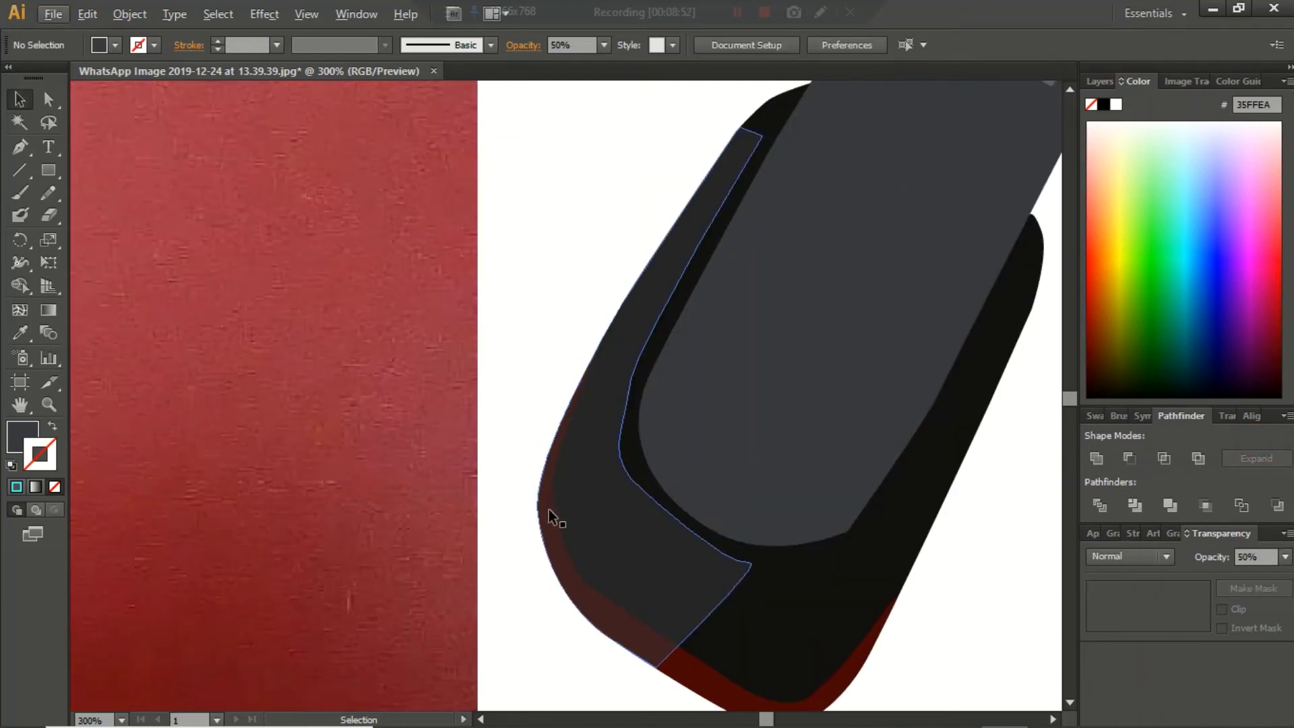
# Select the translucent highlight shape and drag a lower-edge anchor with Direct Selection
pyautogui.click(549, 510)
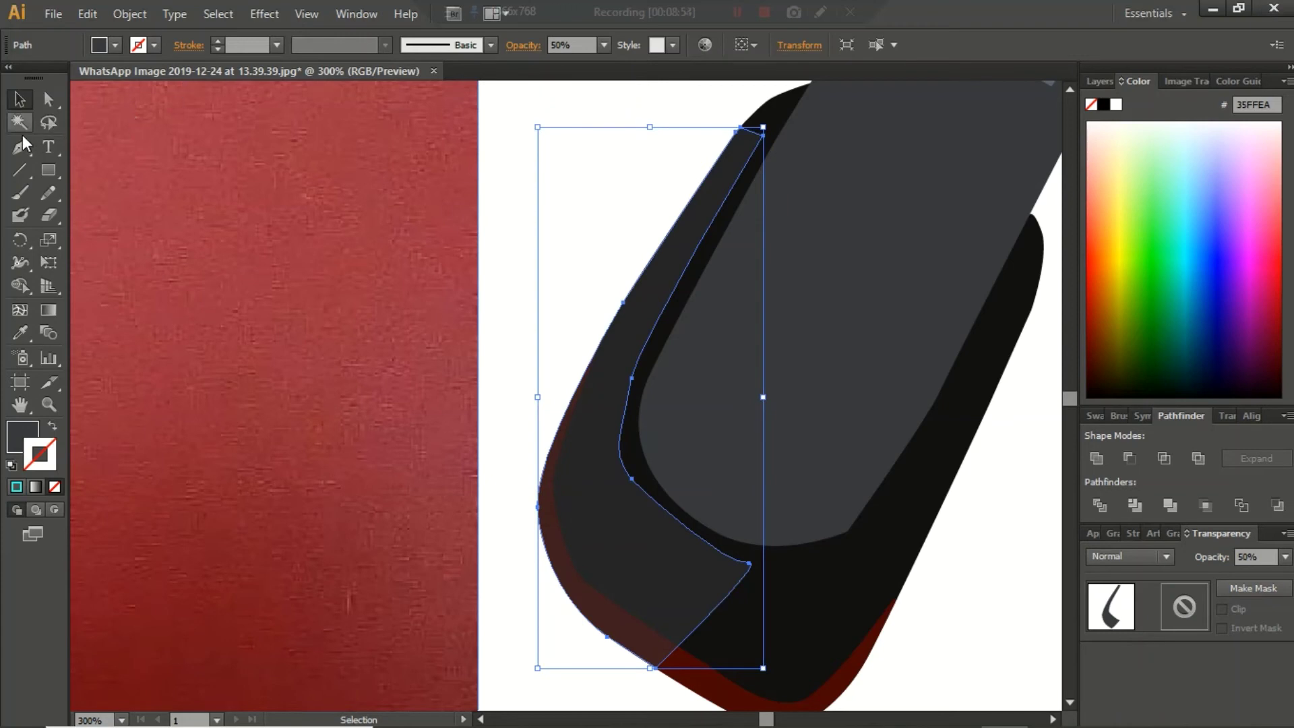
pyautogui.click(48, 99)
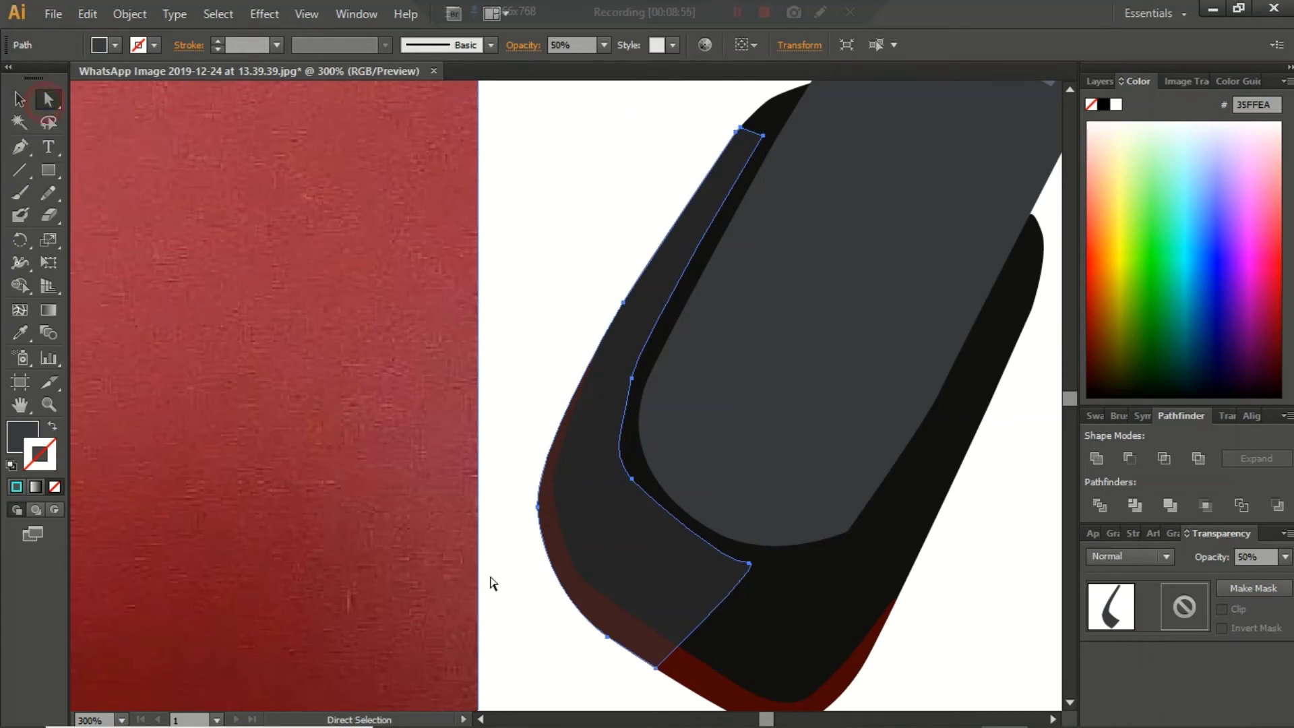
pyautogui.click(607, 637)
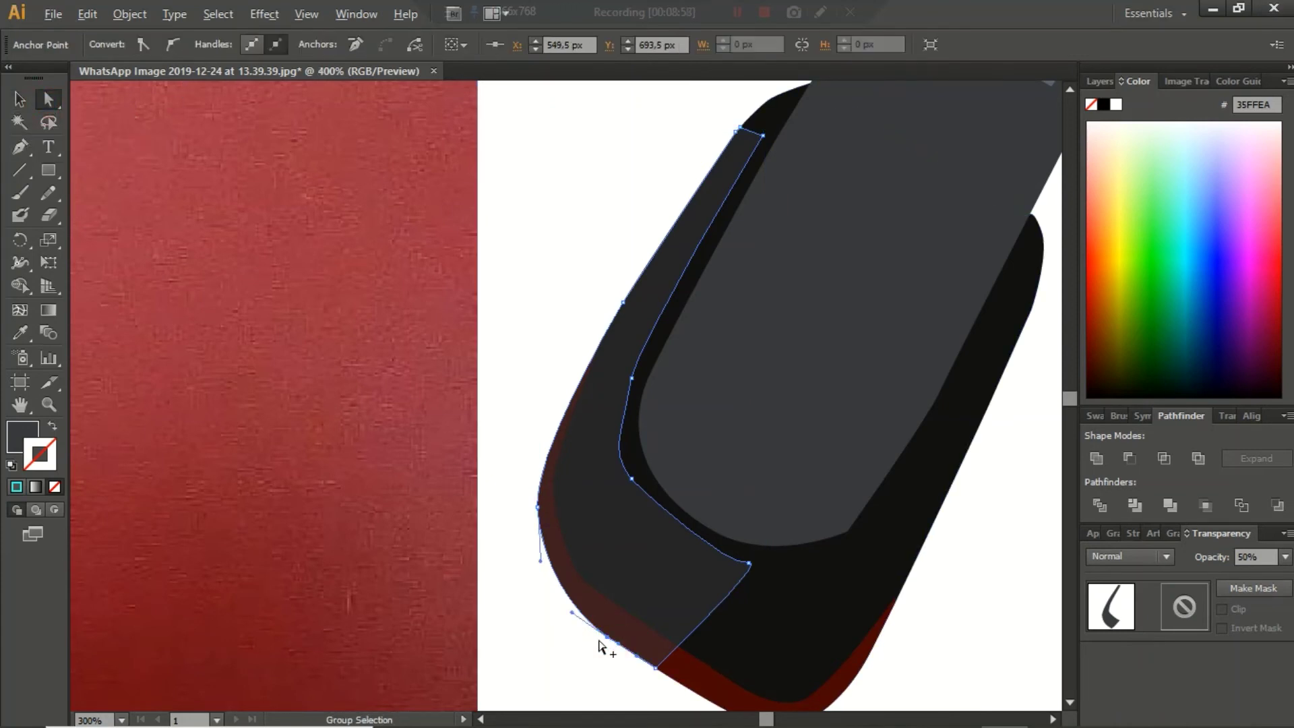
pyautogui.scroll(3, 613, 644)
pyautogui.scroll(-2, 758, 682)
pyautogui.scroll(1, 758, 682)
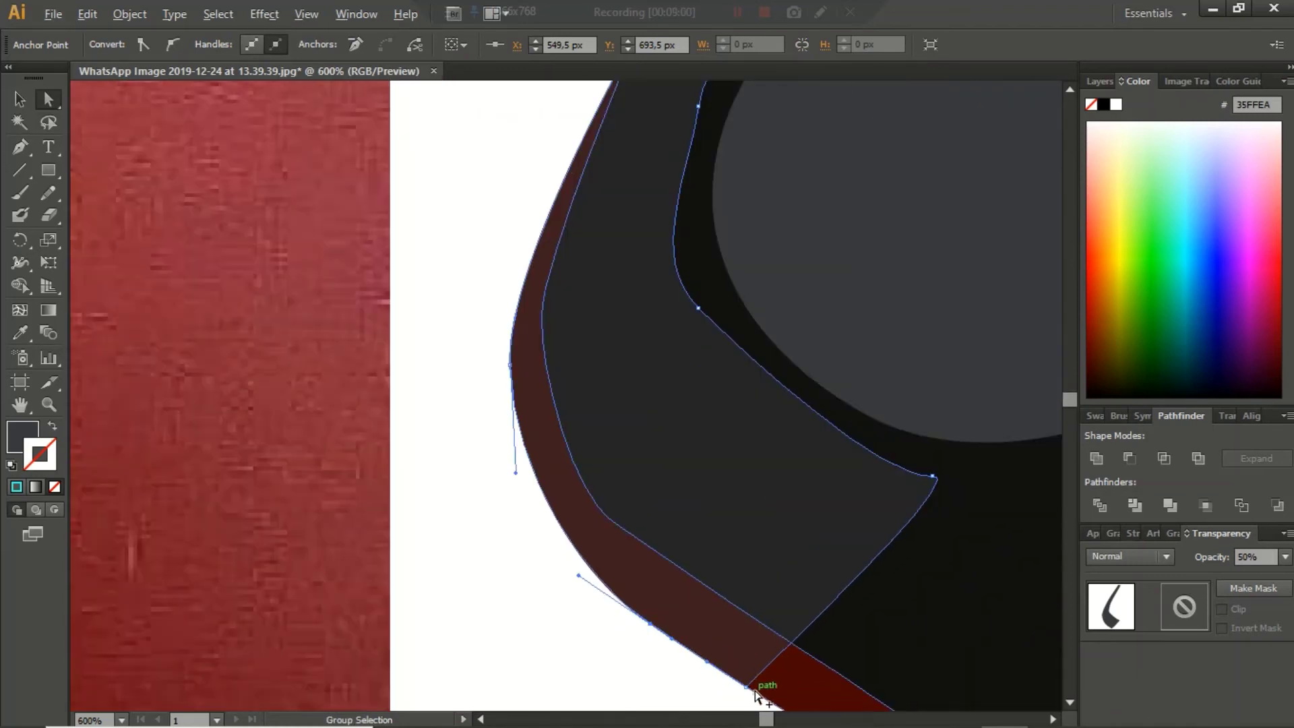
pyautogui.moveTo(749, 688); pyautogui.dragTo(791, 640)
# Move the bottom and left anchors onto the cap's rounded corner, then deselect
pyautogui.moveTo(650, 625); pyautogui.dragTo(662, 550)
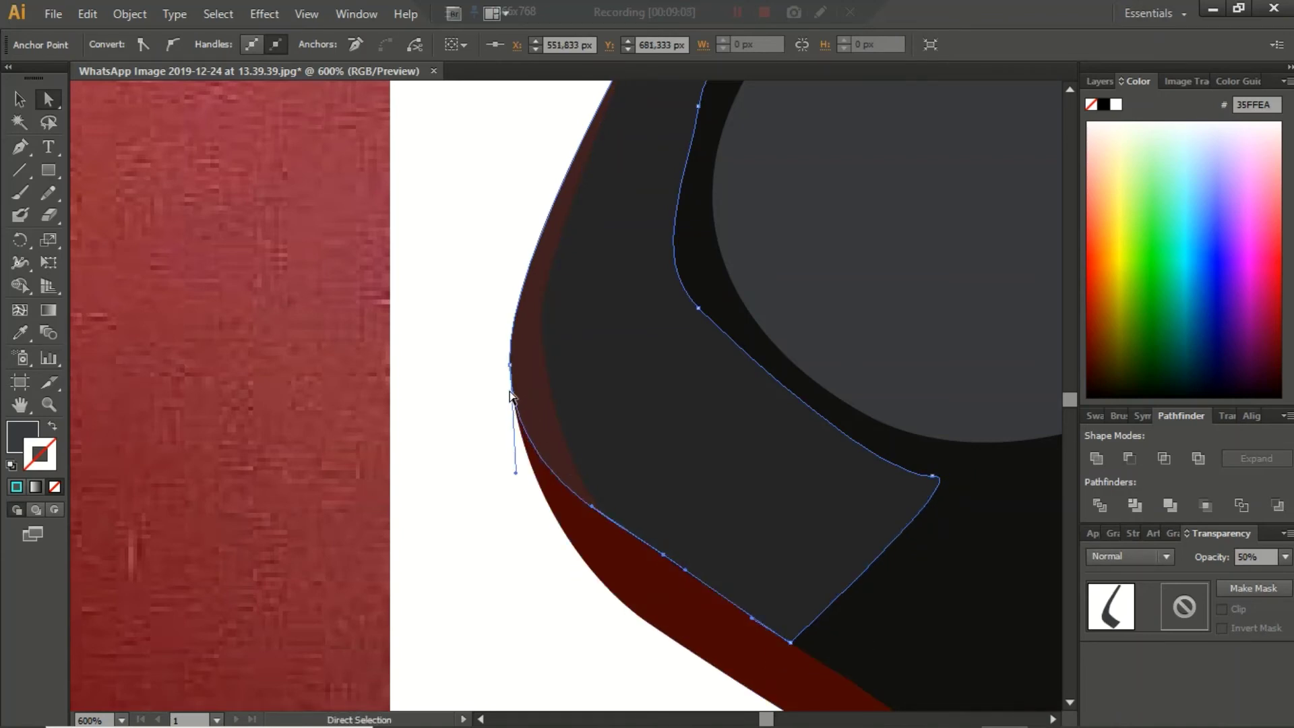
pyautogui.moveTo(508, 364); pyautogui.dragTo(543, 347)
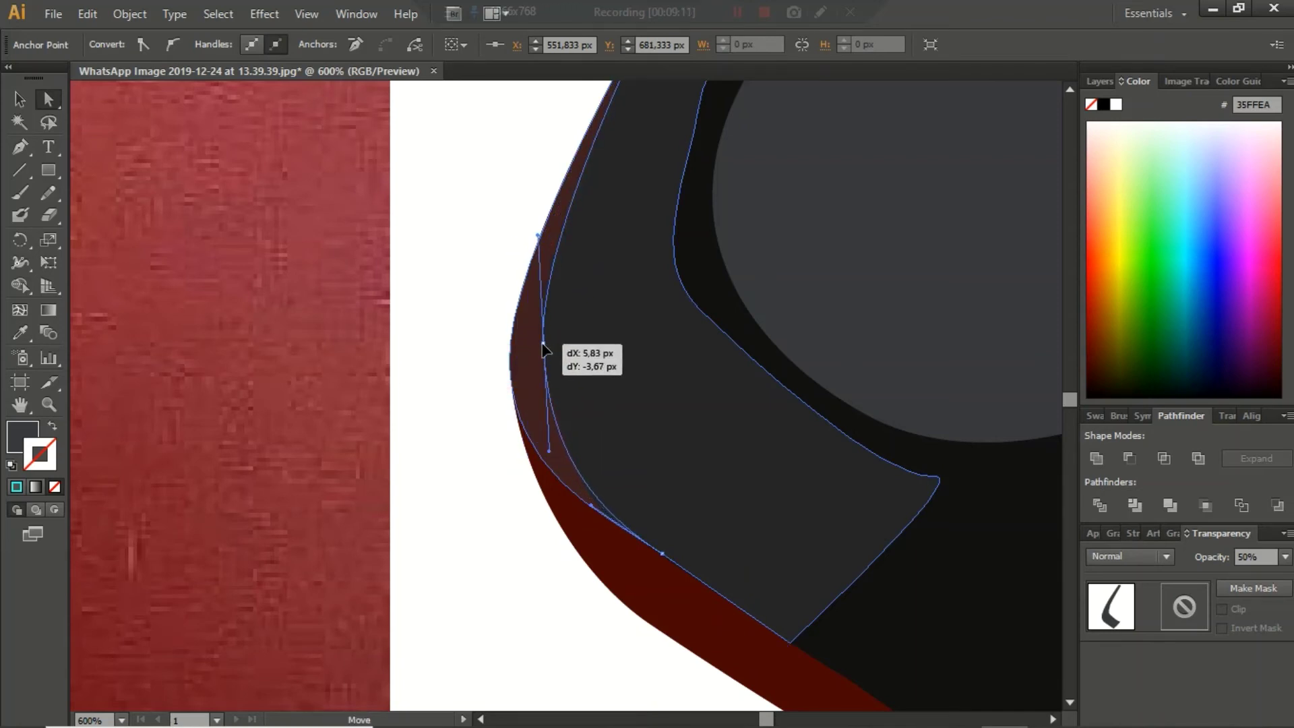
pyautogui.moveTo(543, 347); pyautogui.dragTo(544, 345)
pyautogui.scroll(2, 625, 305)
pyautogui.scroll(1, 626, 304)
pyautogui.scroll(1, 837, 279)
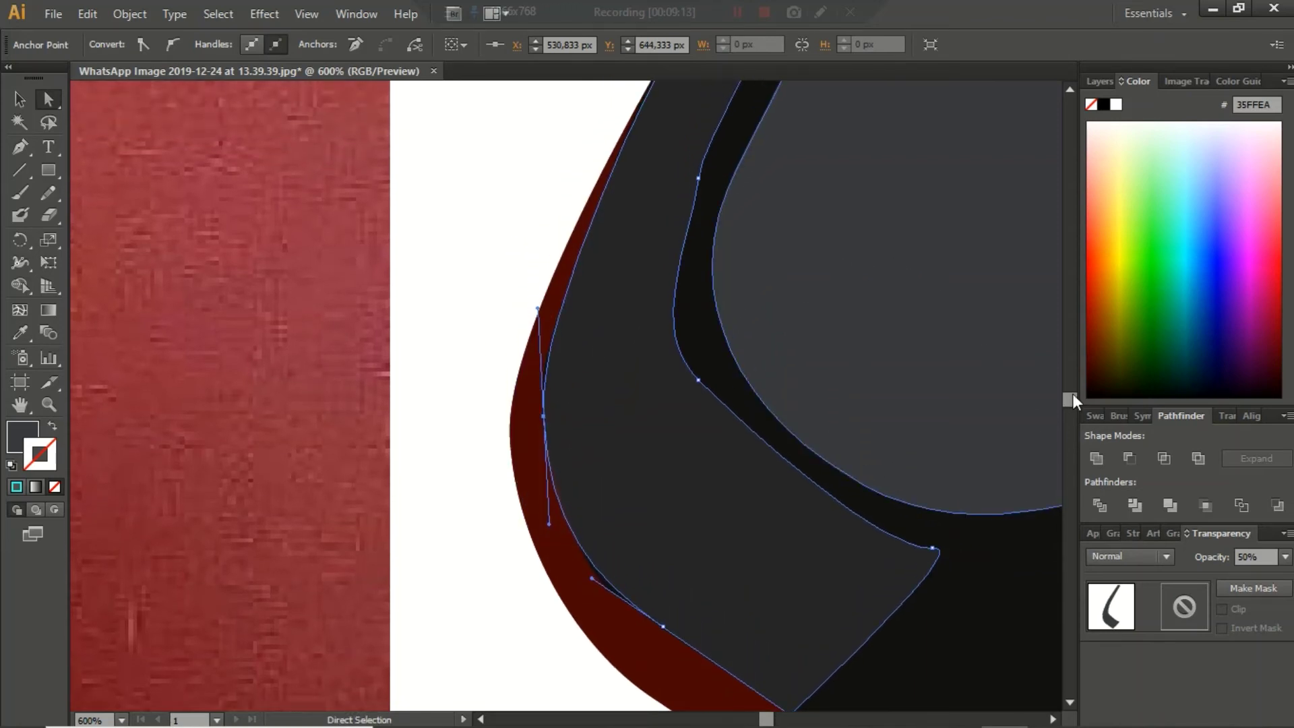
pyautogui.click(1071, 90)
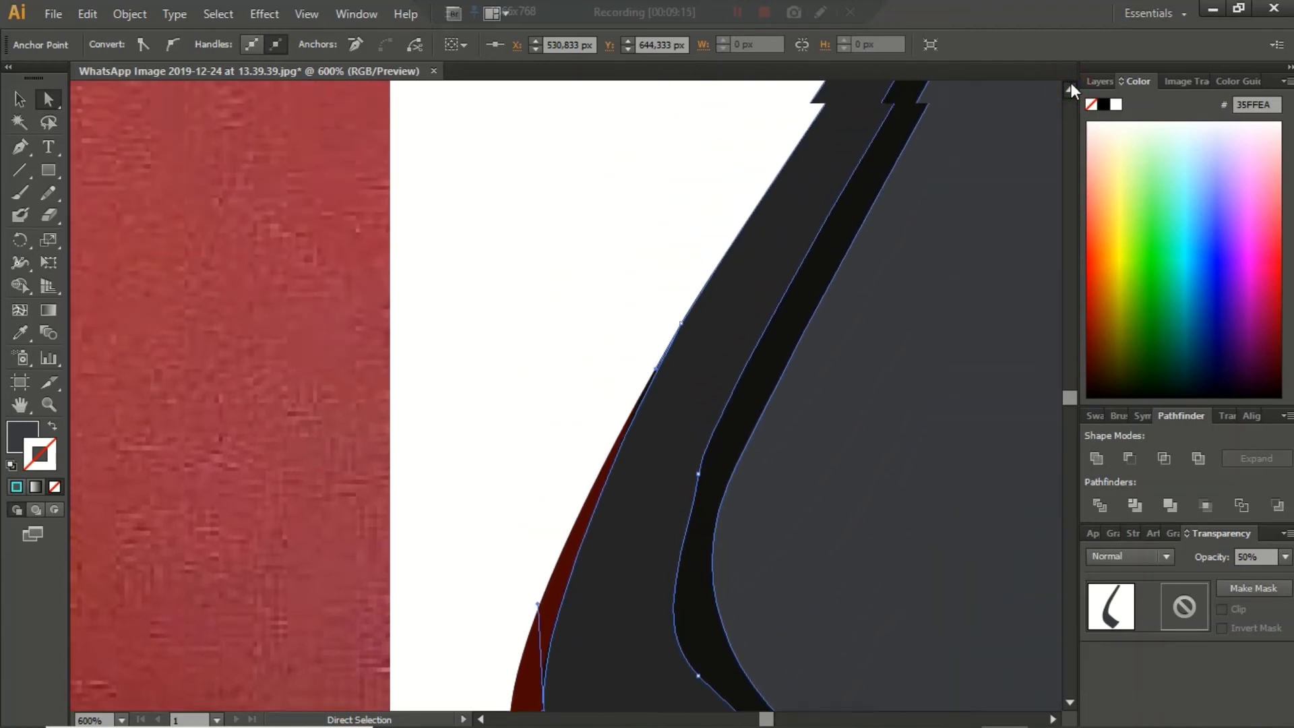
pyautogui.press('v')
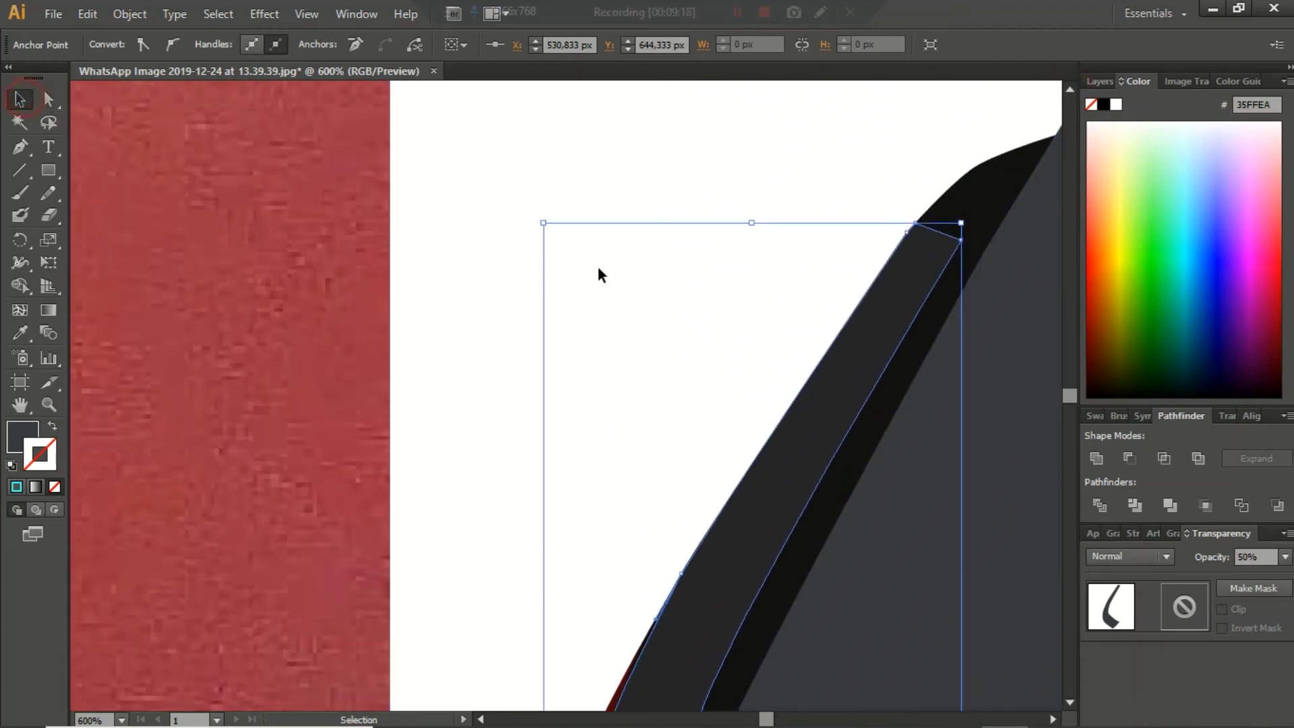
pyautogui.click(597, 264)
pyautogui.scroll(-4, 743, 323)
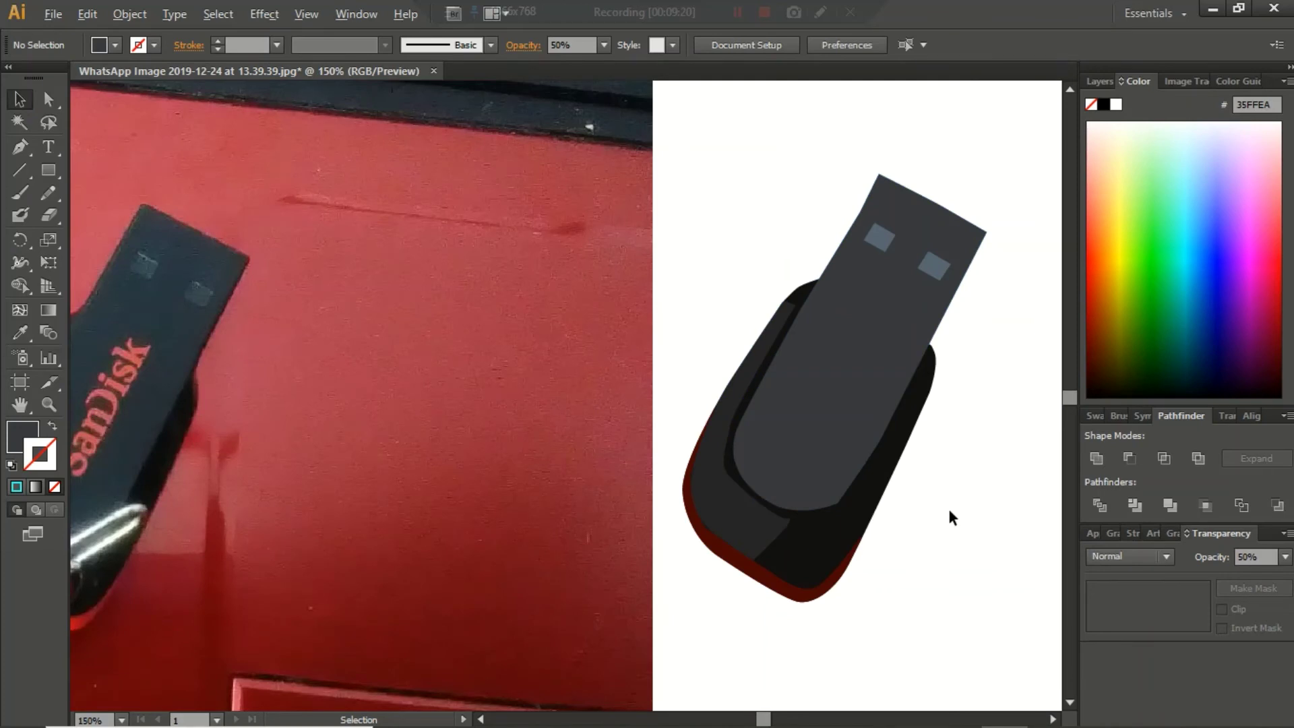
# Select the highlight's inner corner anchor and move it down and left
pyautogui.scroll(-1, 668, 391)
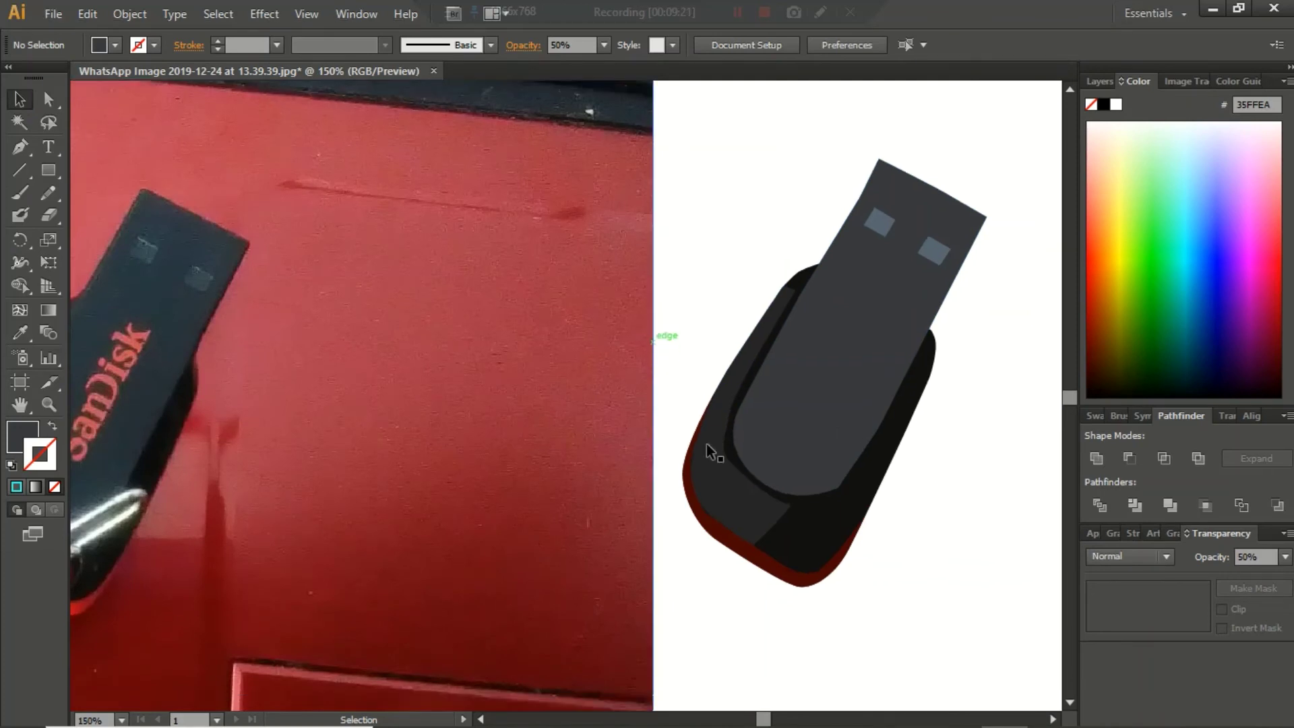
pyautogui.click(756, 510)
pyautogui.click(48, 100)
pyautogui.scroll(2, 715, 490)
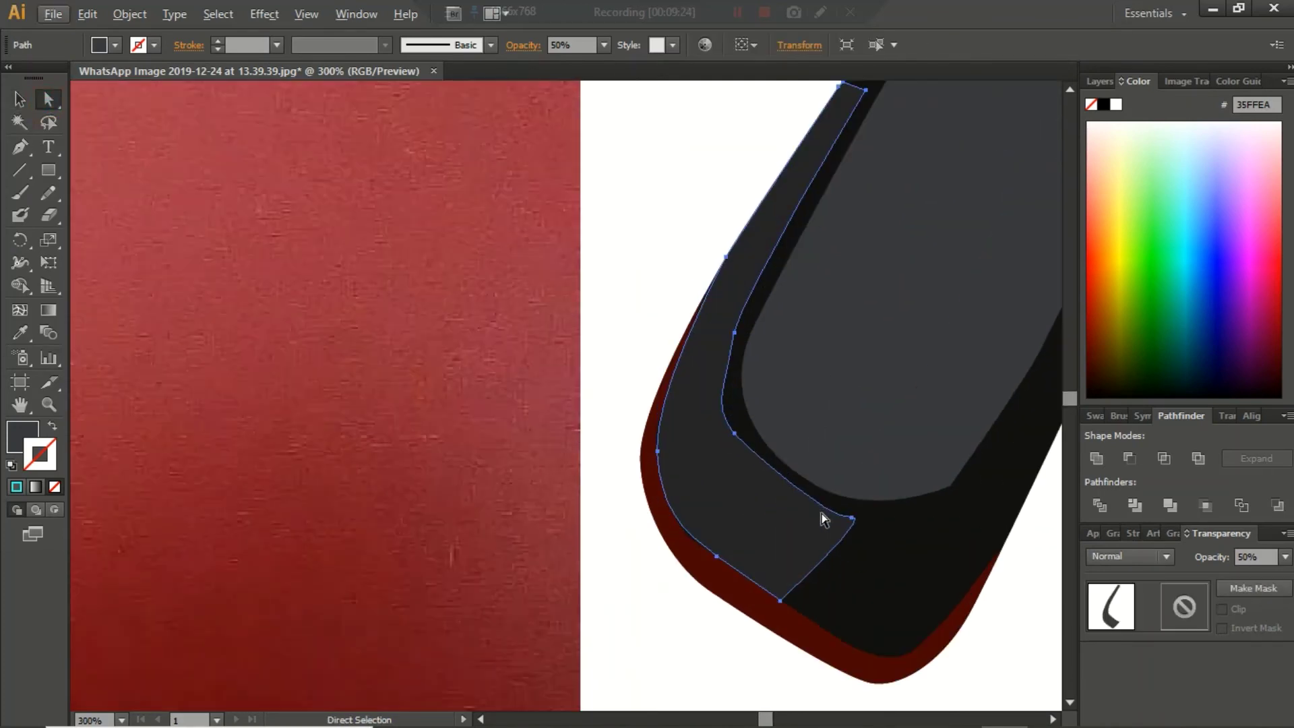
pyautogui.click(852, 519)
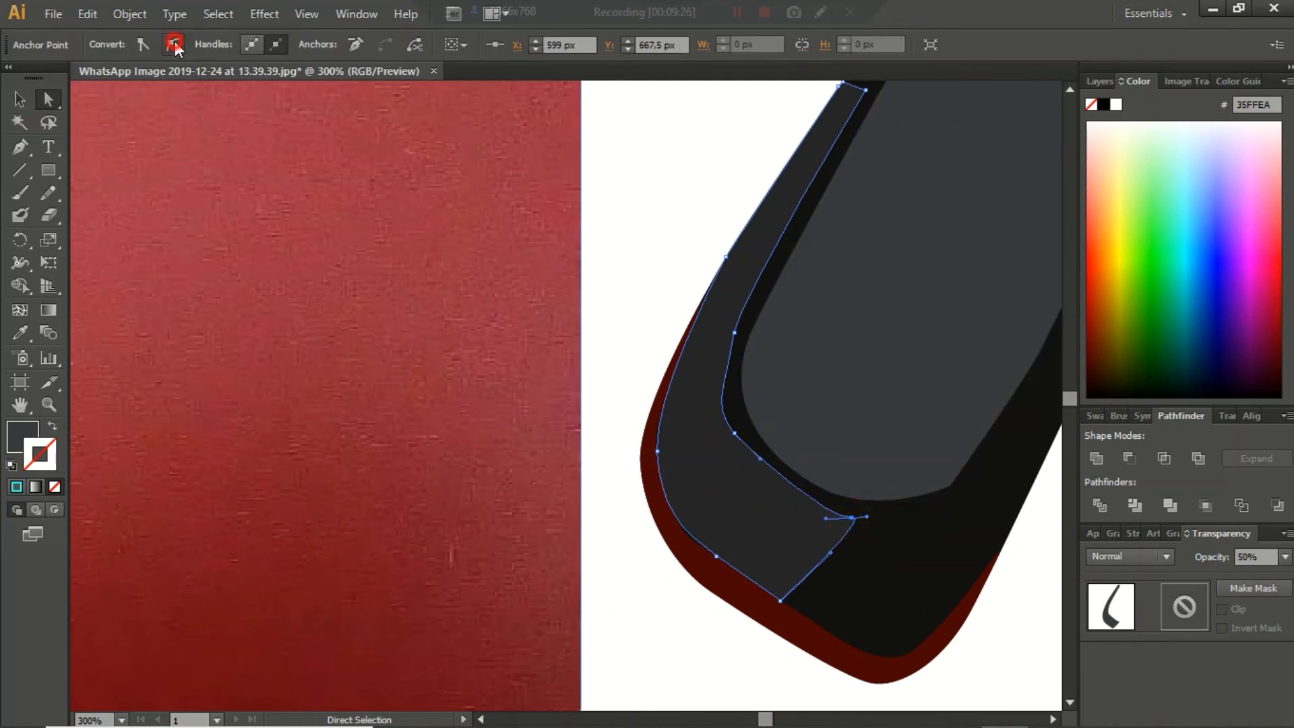
pyautogui.click(868, 523)
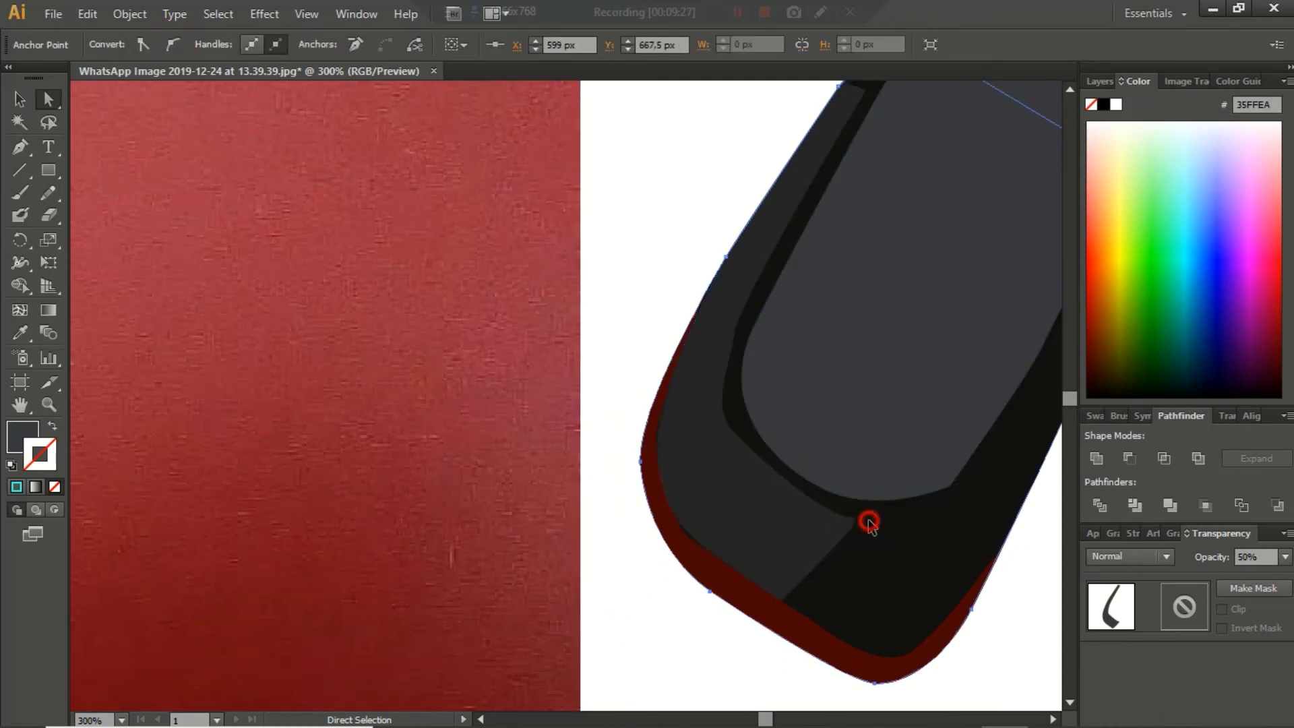
pyautogui.click(849, 530)
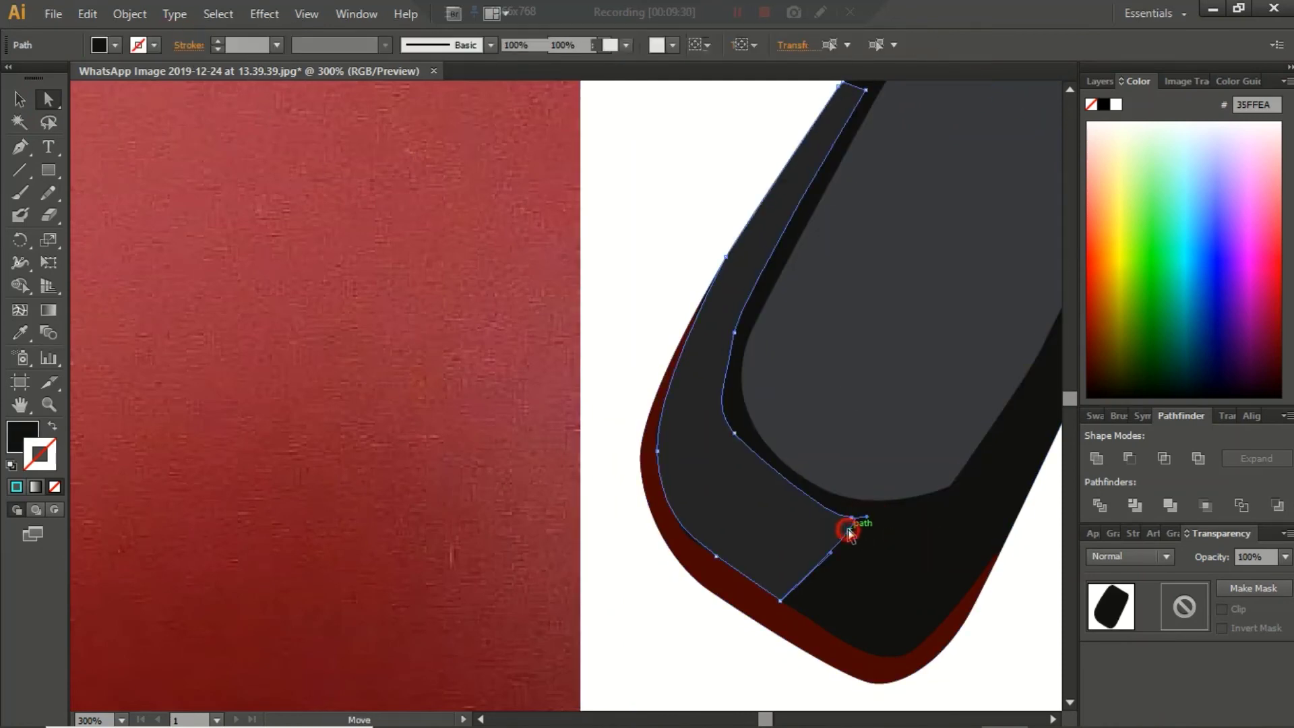
pyautogui.moveTo(868, 519); pyautogui.dragTo(856, 539)
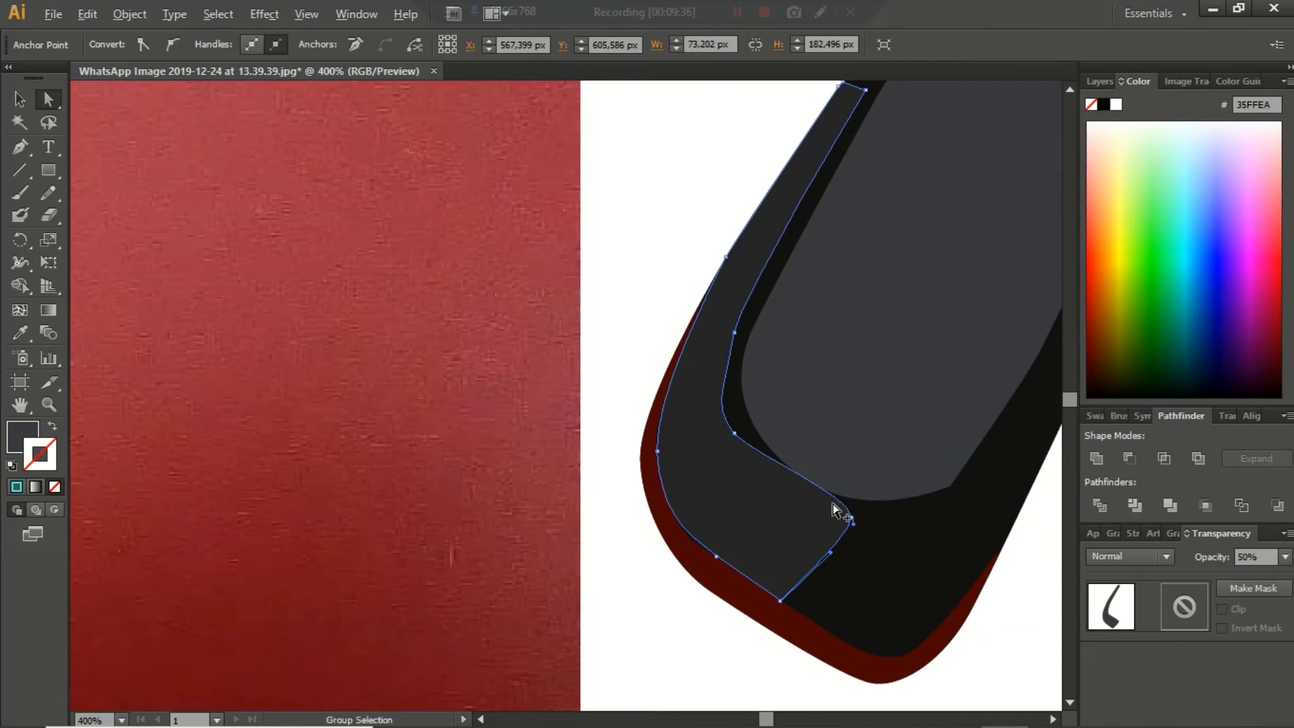
# Shorten the corner's lower handle and flatten the curve segment above it
pyautogui.scroll(4, 855, 526)
pyautogui.click(904, 551)
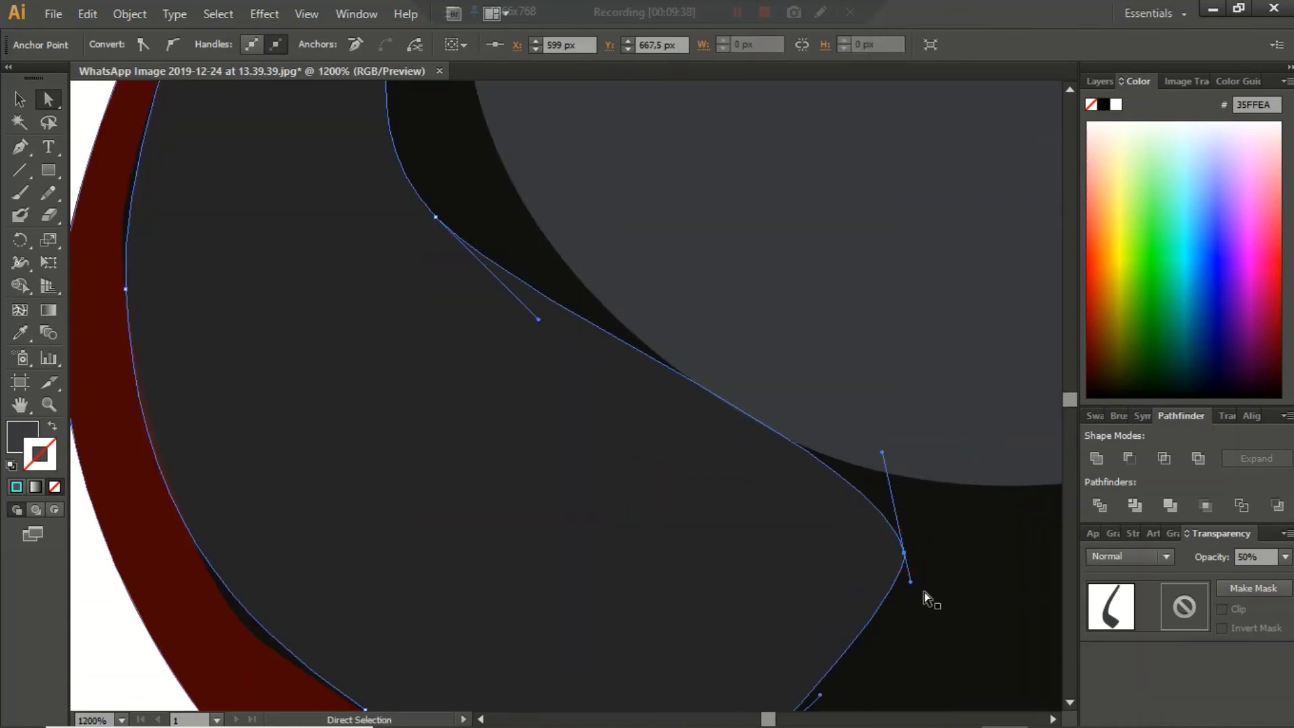
pyautogui.moveTo(911, 584); pyautogui.dragTo(911, 575)
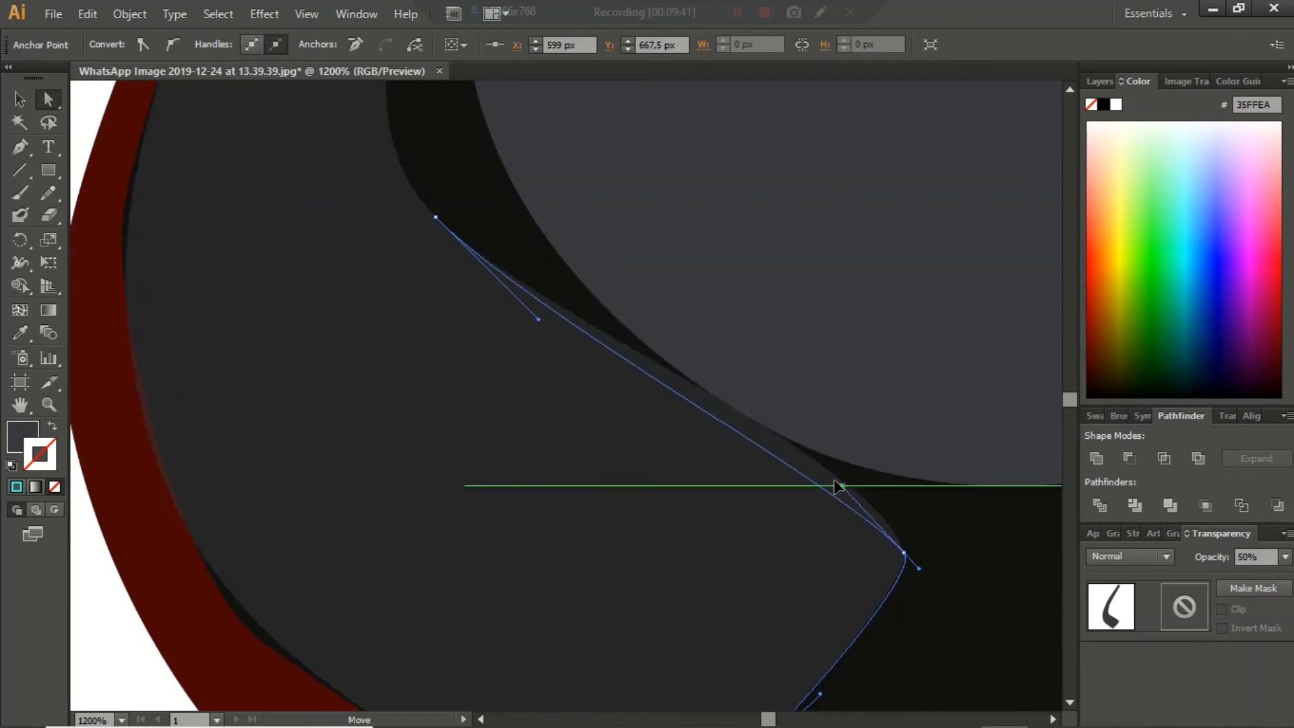
pyautogui.moveTo(875, 455)
pyautogui.mouseDown()
pyautogui.moveTo(788, 464)
pyautogui.moveTo(490, 341)
pyautogui.mouseUp()
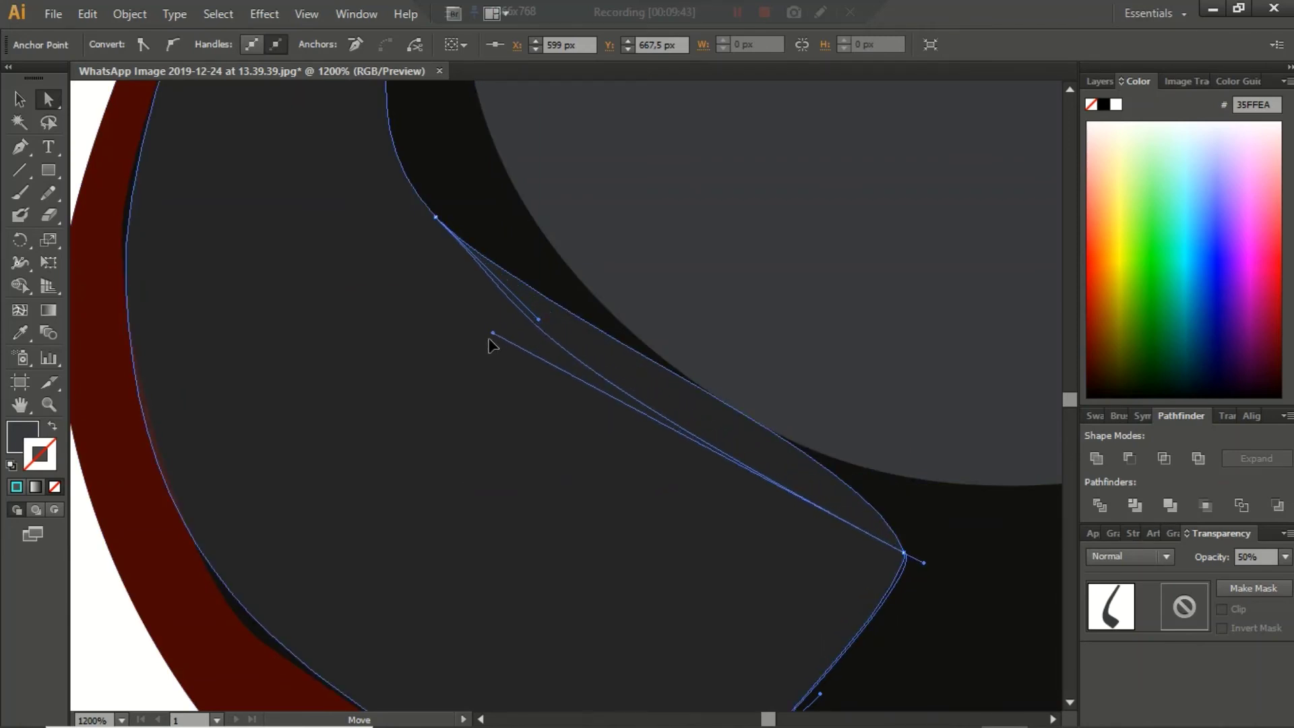
pyautogui.scroll(3, 536, 361)
pyautogui.scroll(-3, 532, 353)
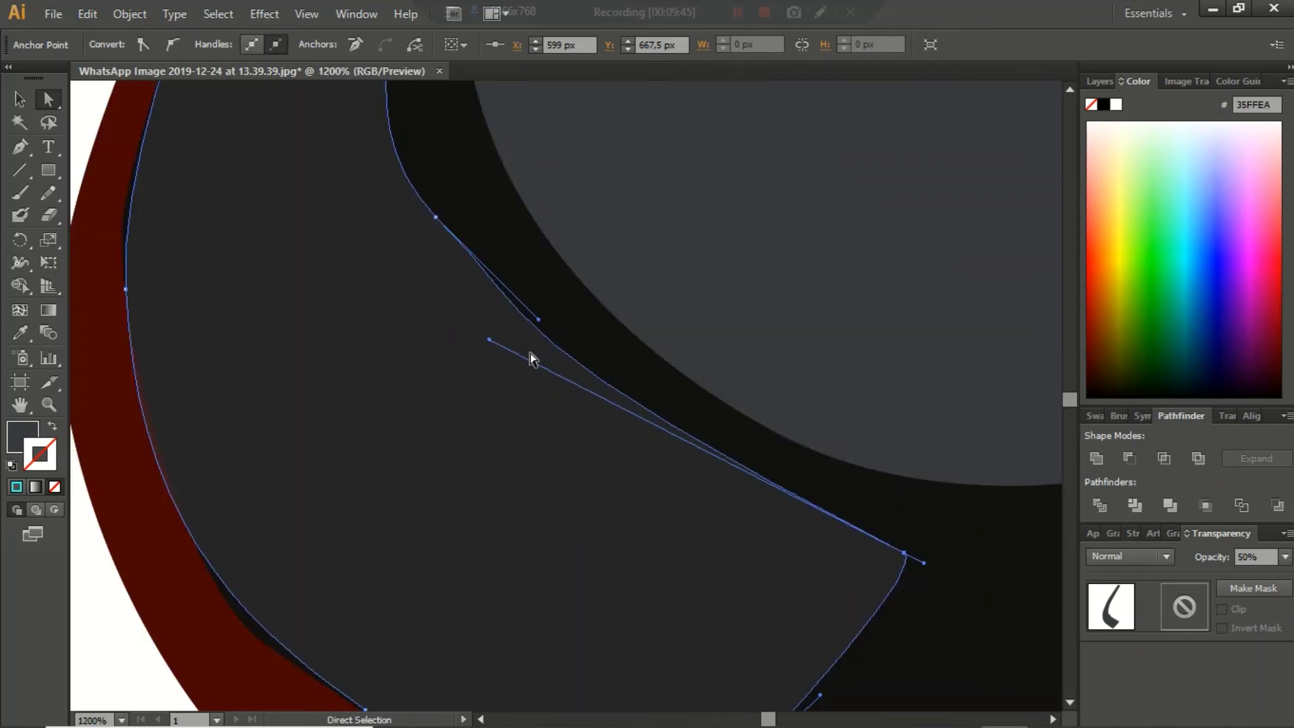
pyautogui.scroll(-3, 492, 257)
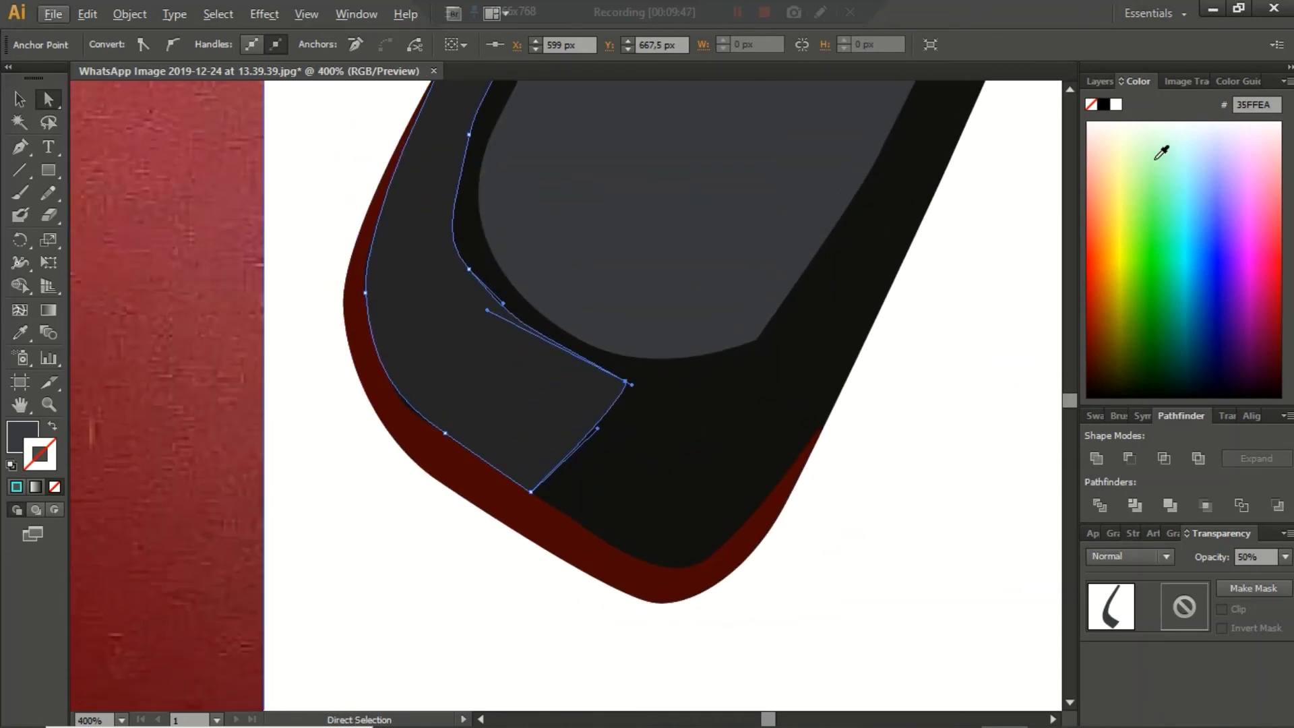
pyautogui.scroll(1, 1076, 93)
pyautogui.scroll(5, 1076, 93)
# Give the inner-edge and top anchors smooth curve handles, straightening the top handle vertically
pyautogui.scroll(3, 1076, 93)
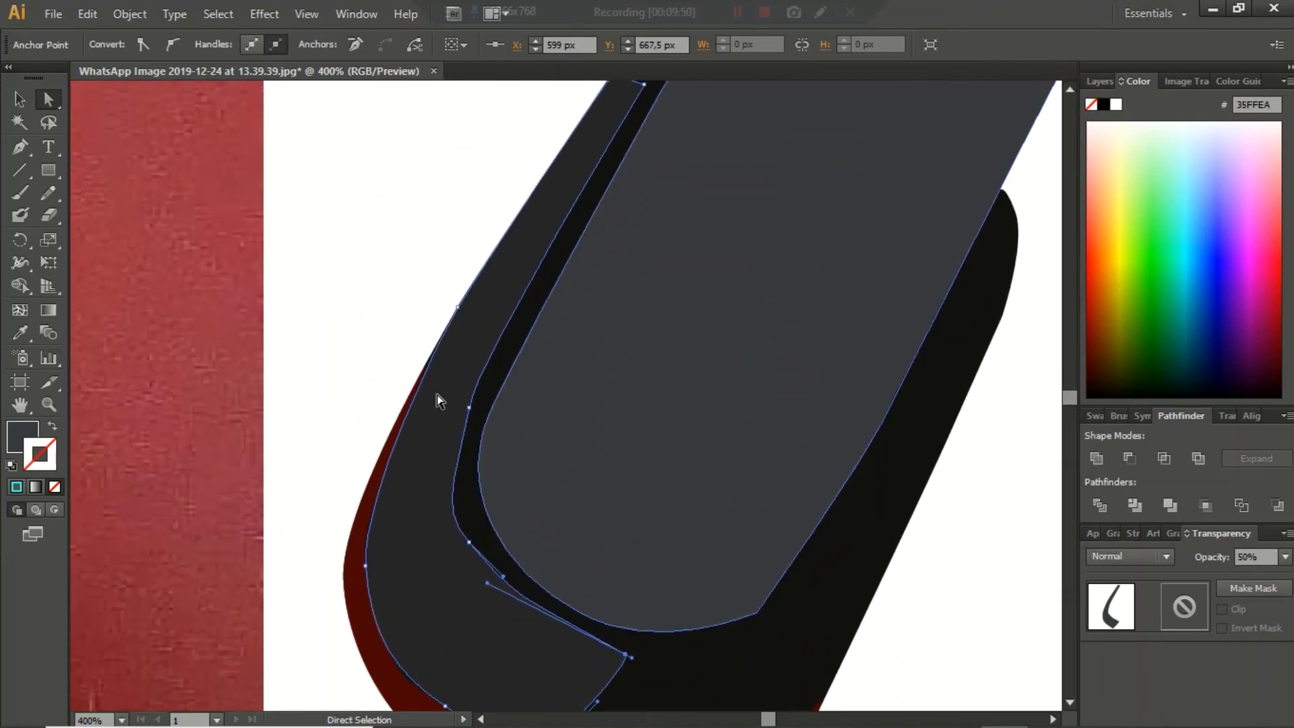
pyautogui.moveTo(471, 408)
pyautogui.mouseDown()
pyautogui.moveTo(476, 374)
pyautogui.moveTo(497, 357)
pyautogui.mouseUp()
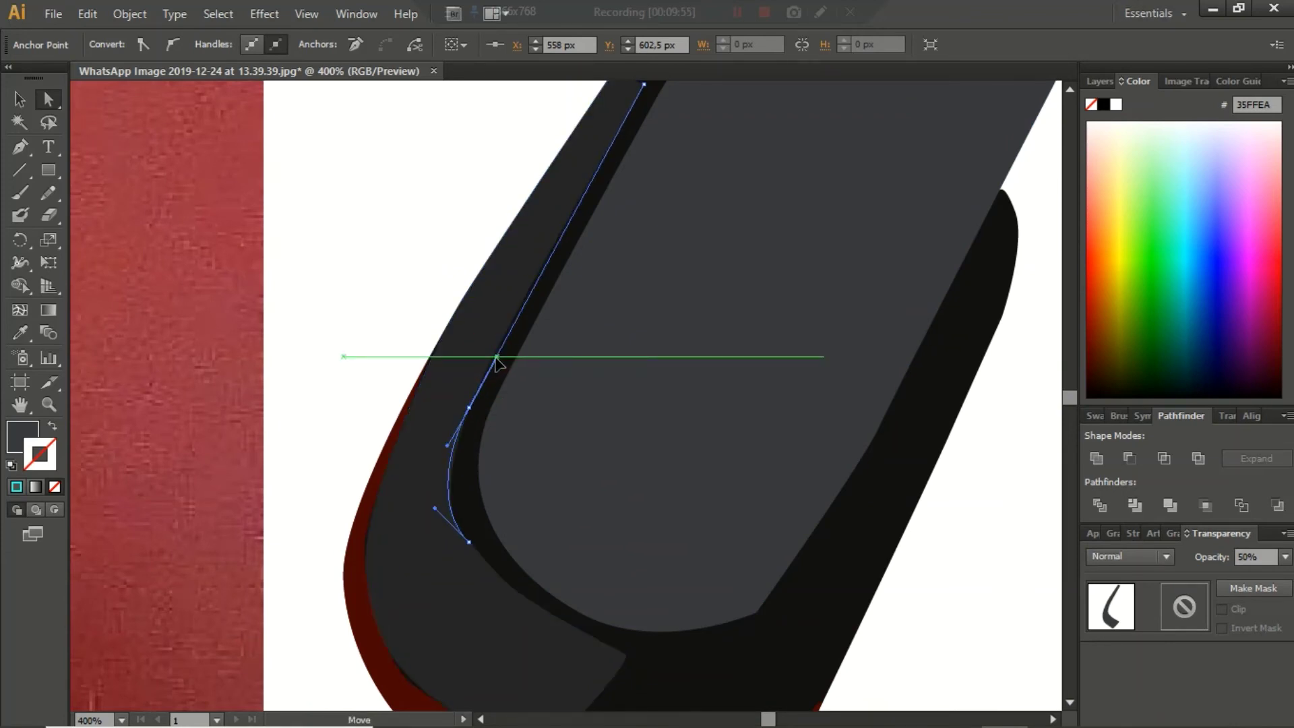
pyautogui.scroll(1, 547, 330)
pyautogui.scroll(1, 600, 249)
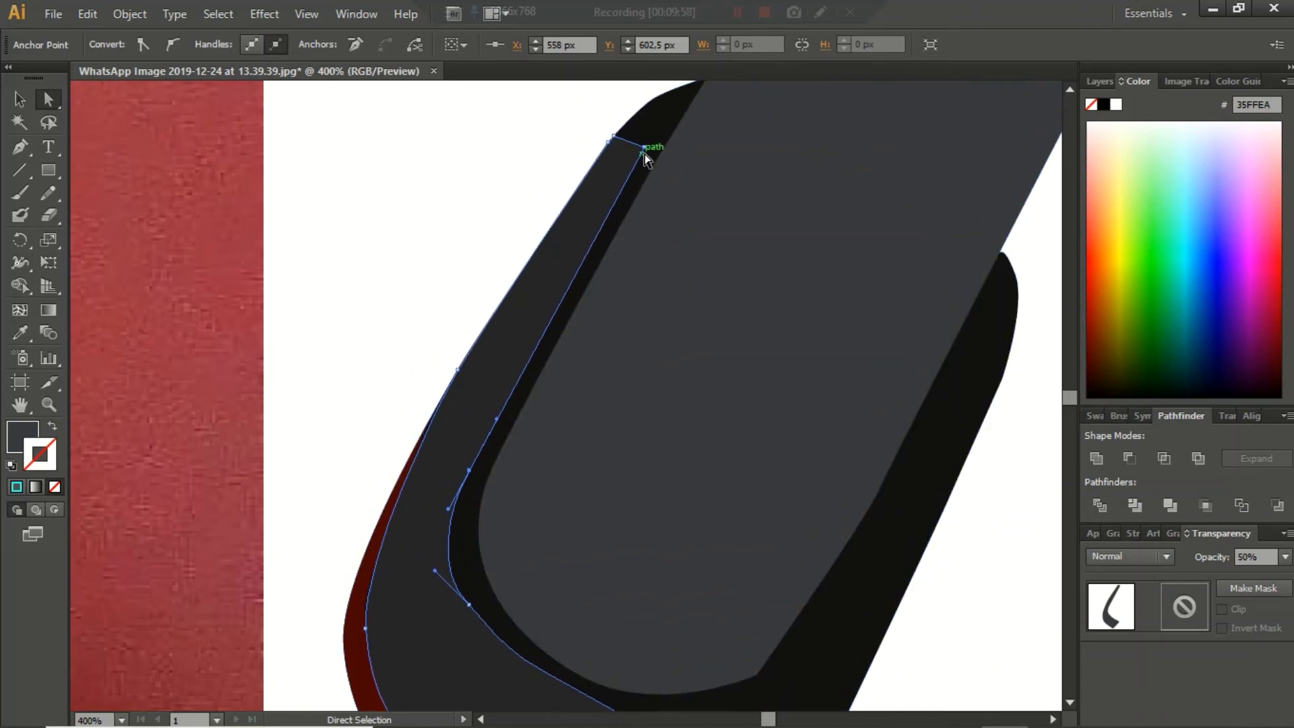
pyautogui.click(644, 151)
pyautogui.click(171, 45)
pyautogui.moveTo(616, 116)
pyautogui.mouseDown()
pyautogui.moveTo(674, 233)
pyautogui.moveTo(638, 184)
pyautogui.mouseUp()
pyautogui.moveTo(645, 138); pyautogui.dragTo(648, 126)
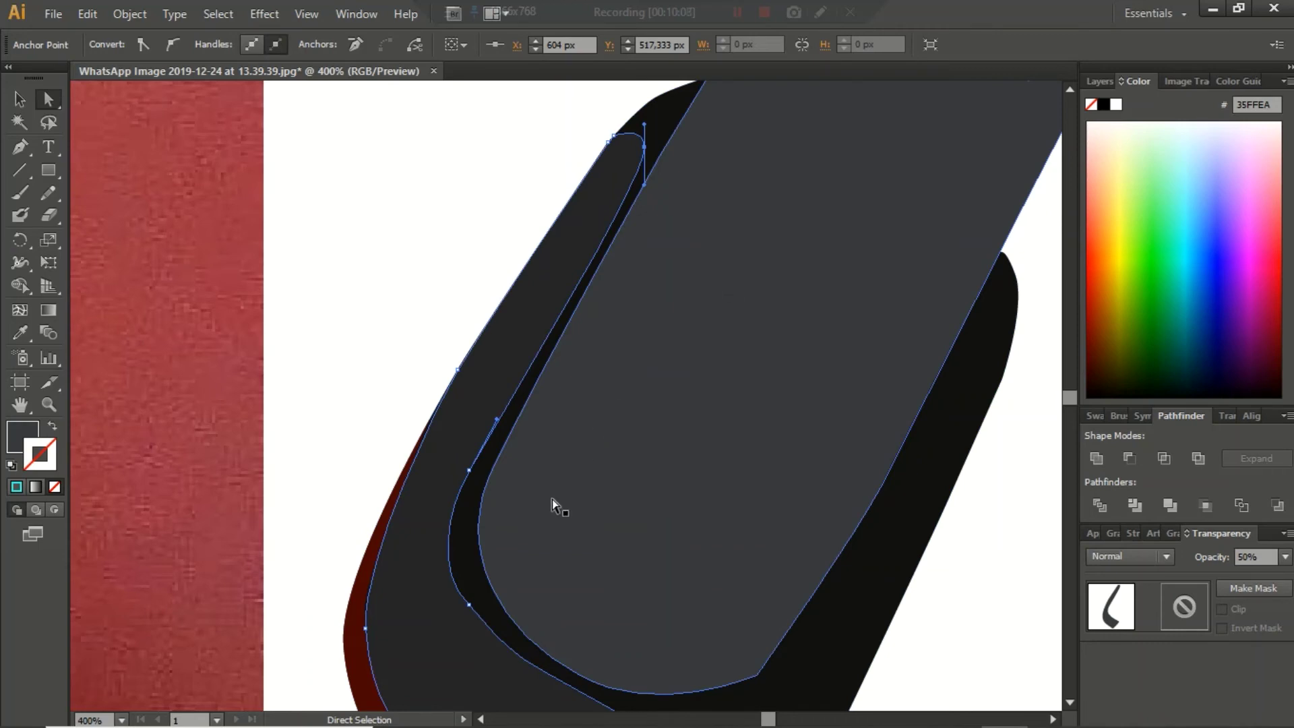
# Smooth the lower inner curve along the plug edge, then deselect with the Selection tool
pyautogui.scroll(-1, 552, 499)
pyautogui.keyDown('alt'); pyautogui.scroll(-5, 456, 613); pyautogui.keyUp('alt')
pyautogui.keyDown('alt'); pyautogui.scroll(1, 472, 574); pyautogui.keyUp('alt')
pyautogui.keyDown('alt'); pyautogui.scroll(4, 483, 509); pyautogui.keyUp('alt')
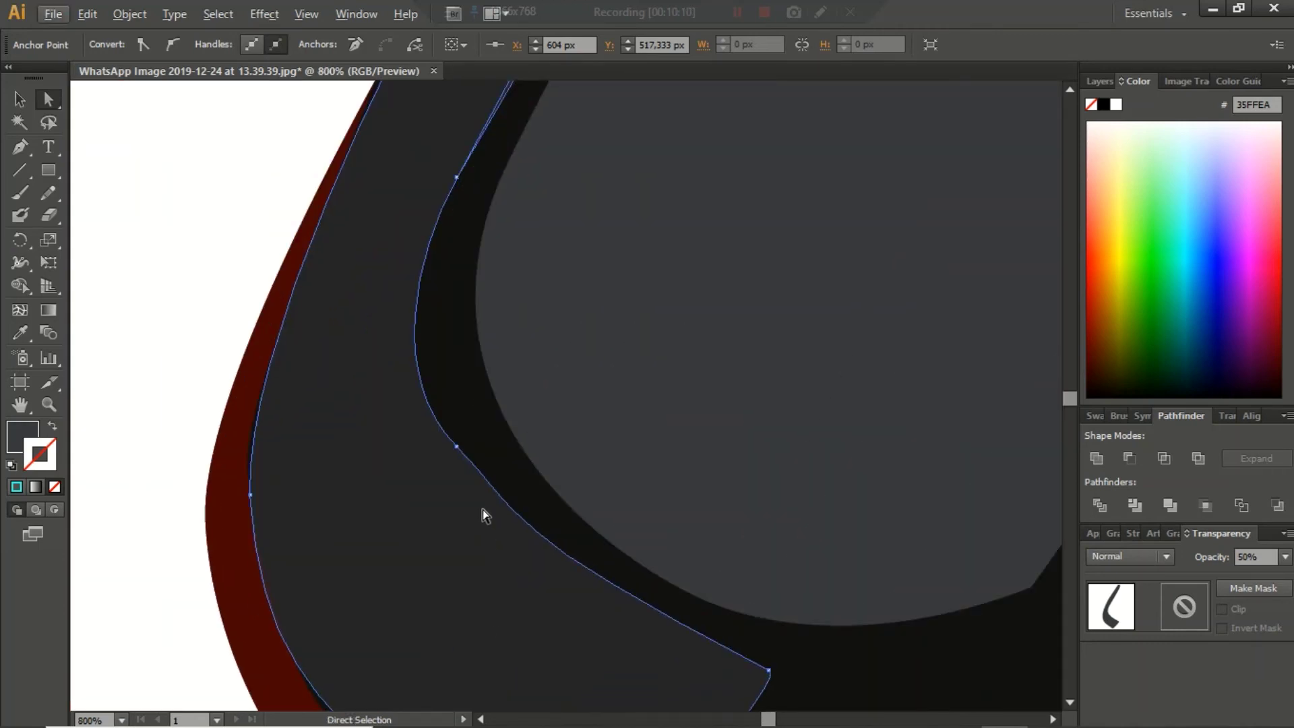
pyautogui.click(455, 446)
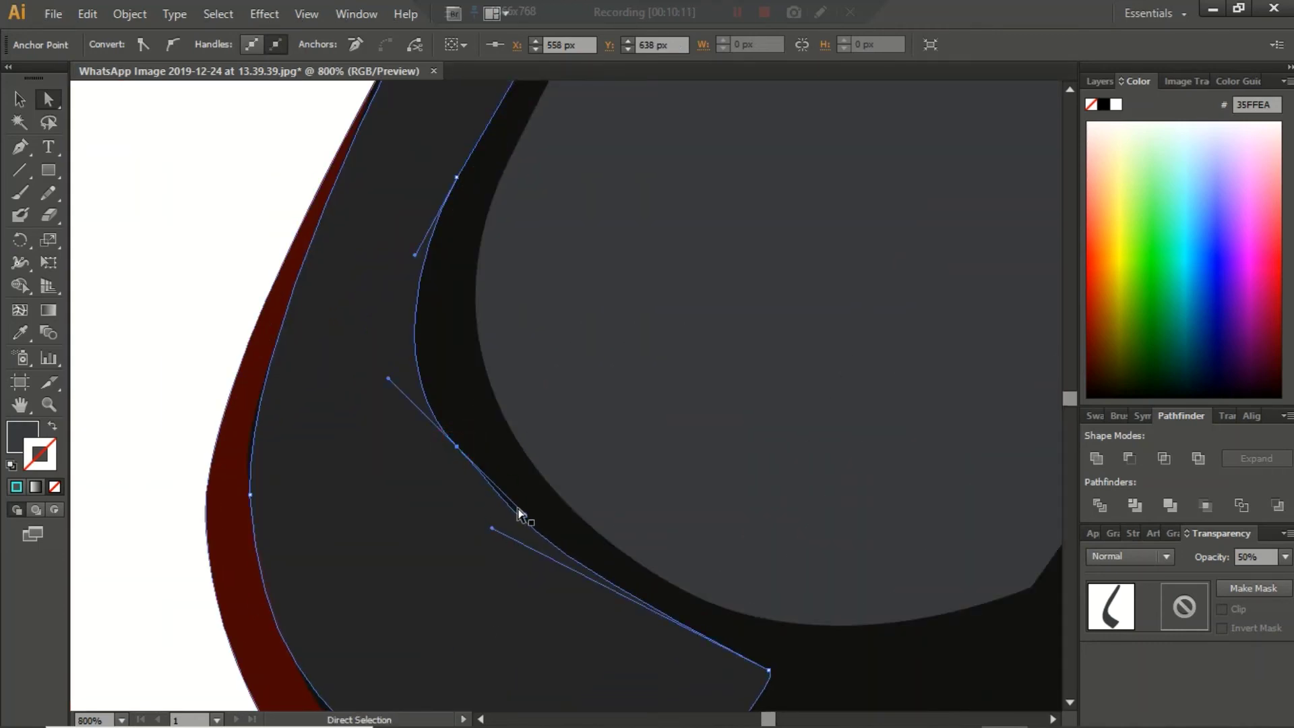
pyautogui.moveTo(526, 516); pyautogui.dragTo(508, 536)
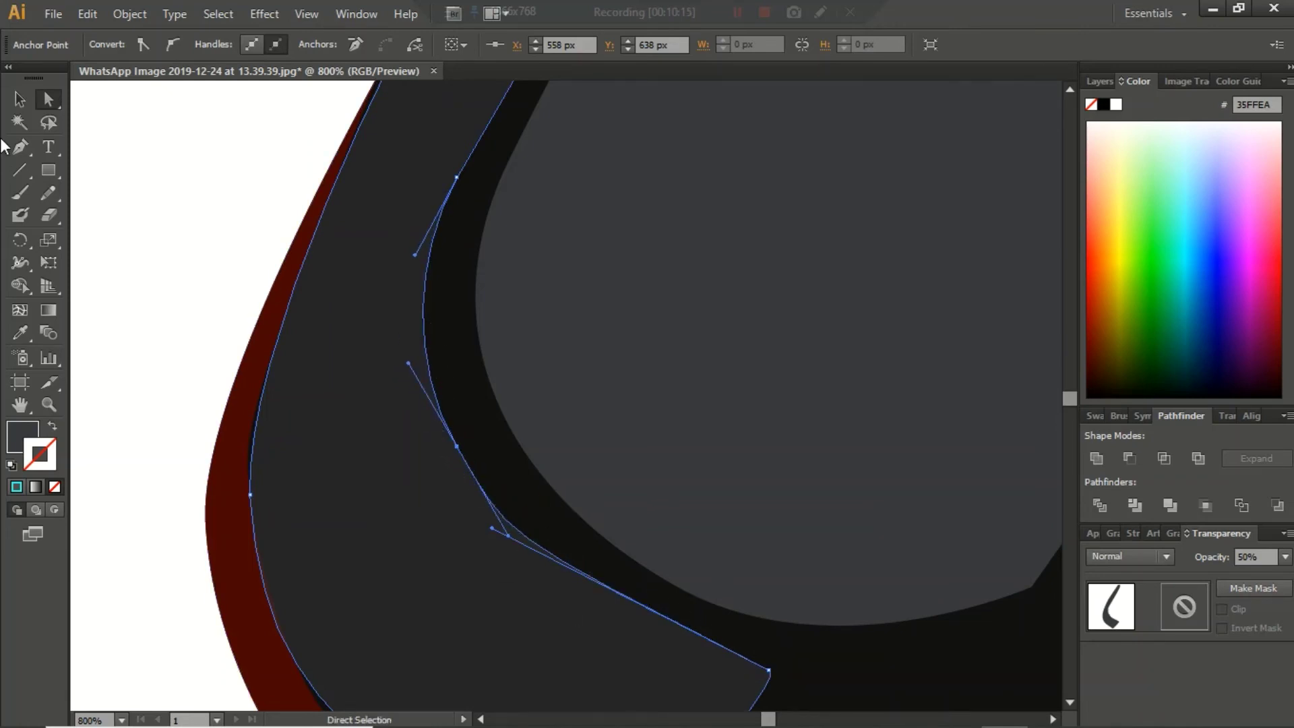
pyautogui.click(19, 99)
pyautogui.click(175, 184)
# Bring the whole reference photo into view, select it and delete it
pyautogui.keyDown('alt'); pyautogui.scroll(-4, 303, 257); pyautogui.keyUp('alt')
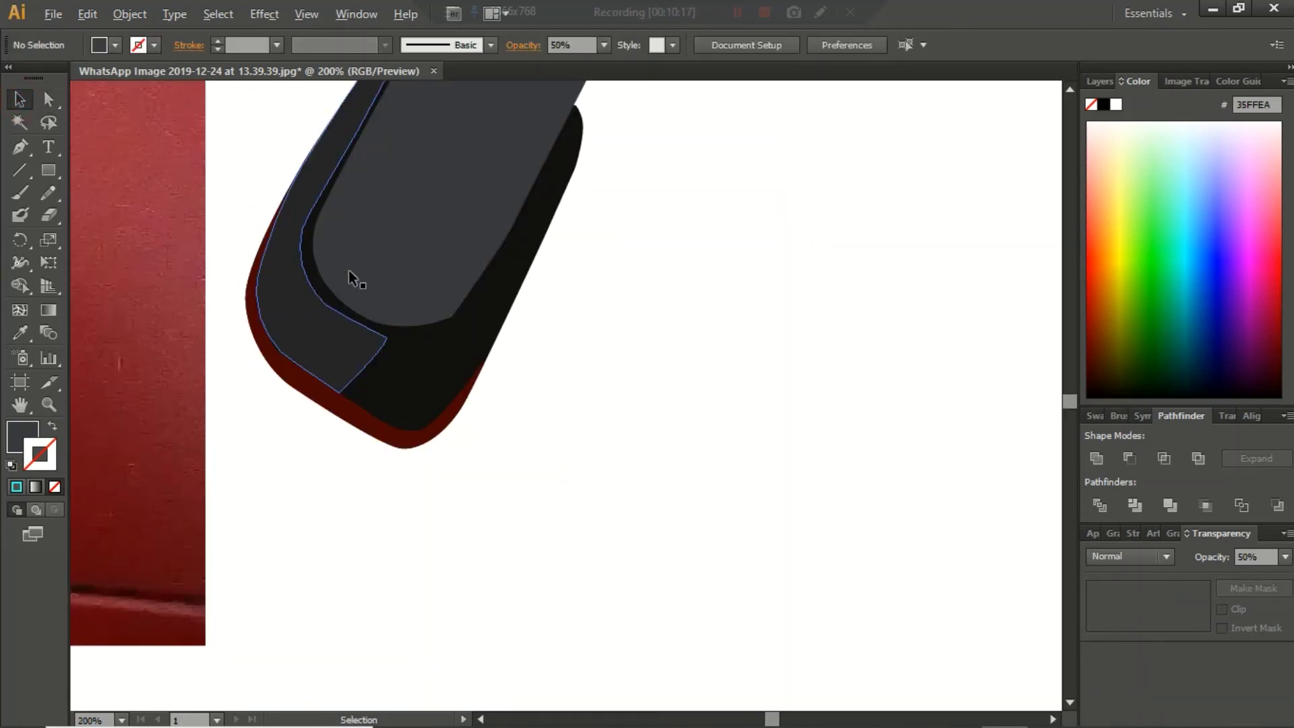
pyautogui.keyDown('alt'); pyautogui.scroll(-3, 248, 405); pyautogui.keyUp('alt')
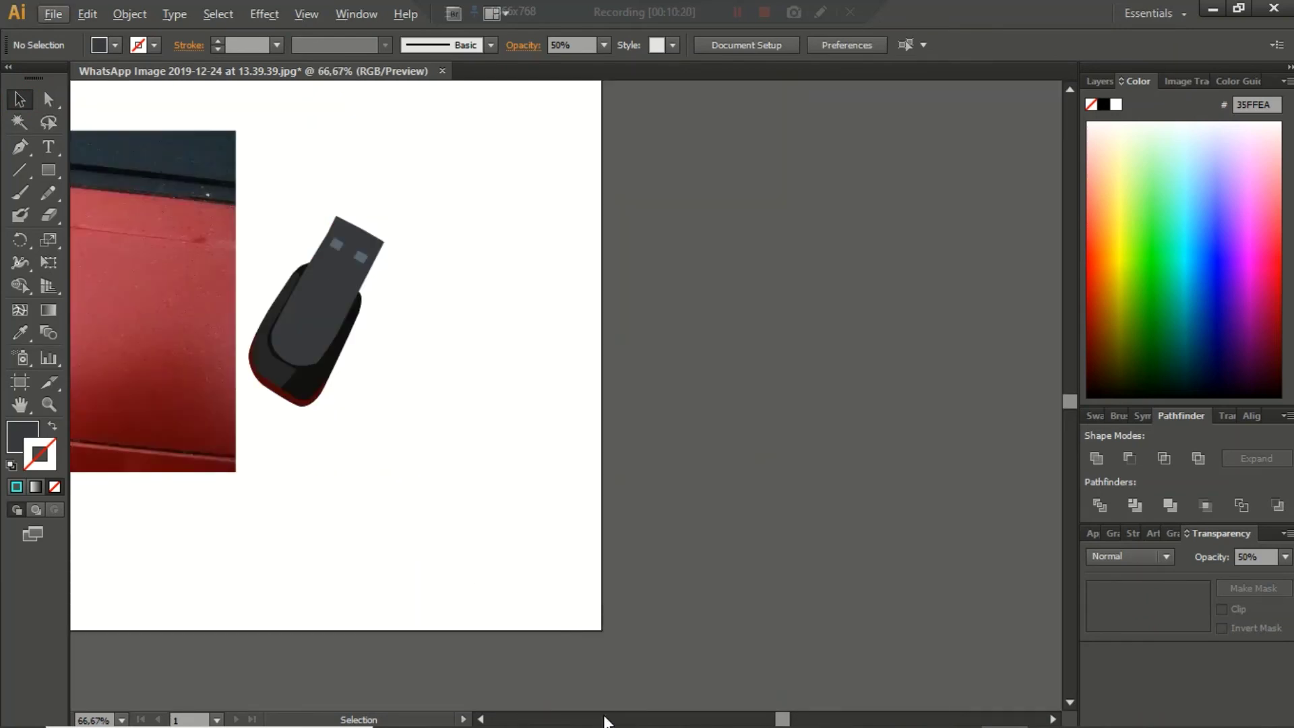
pyautogui.click(482, 719)
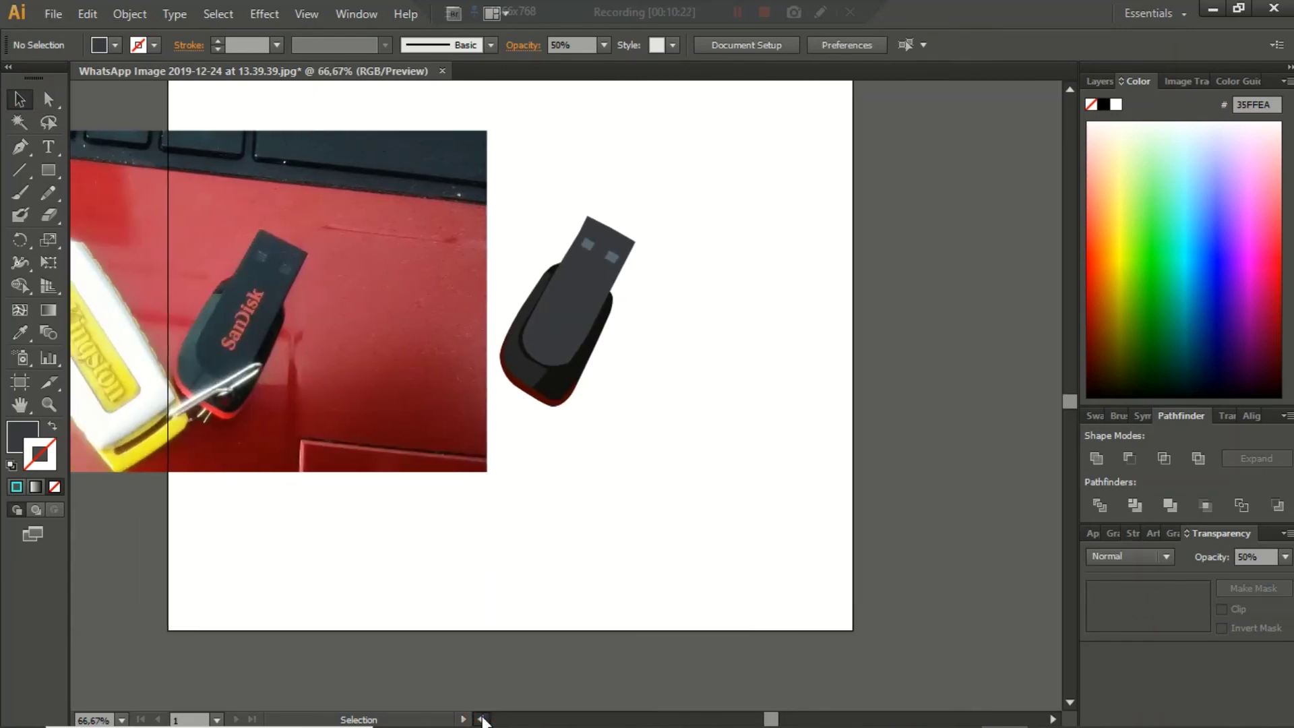
pyautogui.keyDown('alt'); pyautogui.scroll(1, 588, 445); pyautogui.keyUp('alt')
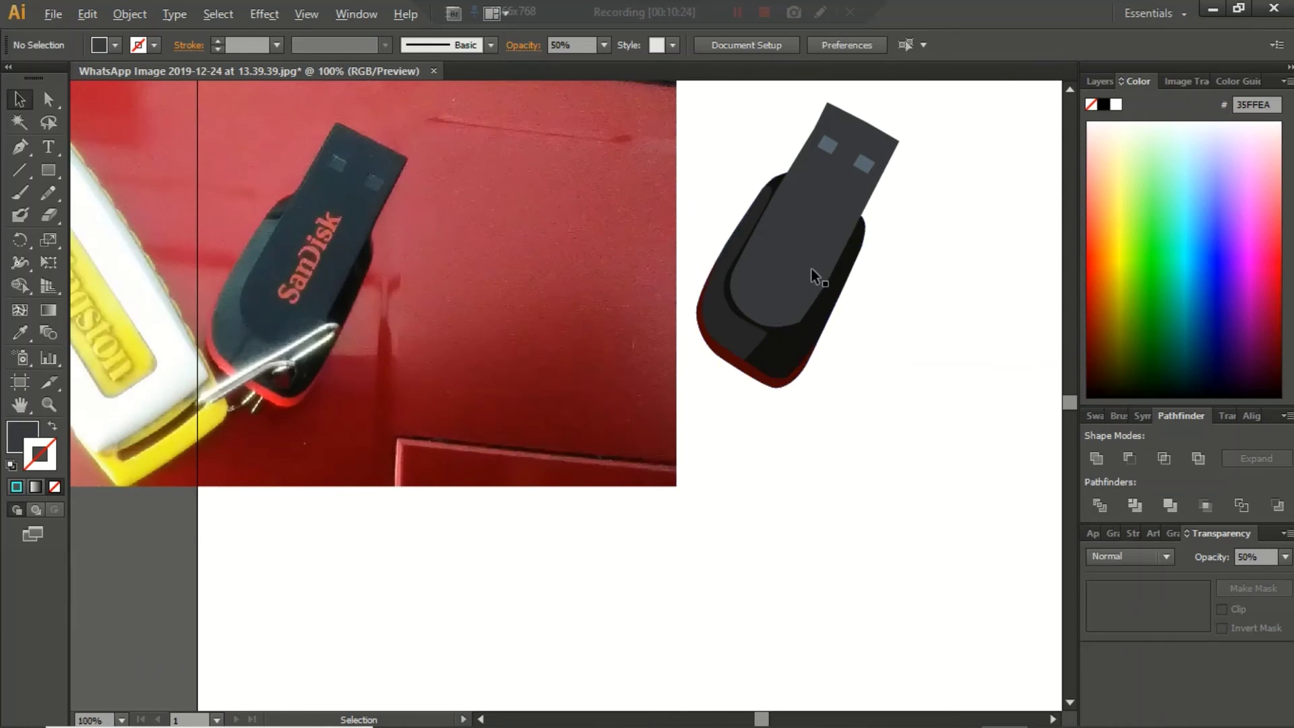
pyautogui.keyDown('alt'); pyautogui.scroll(-1, 811, 268); pyautogui.keyUp('alt')
pyautogui.click(550, 318)
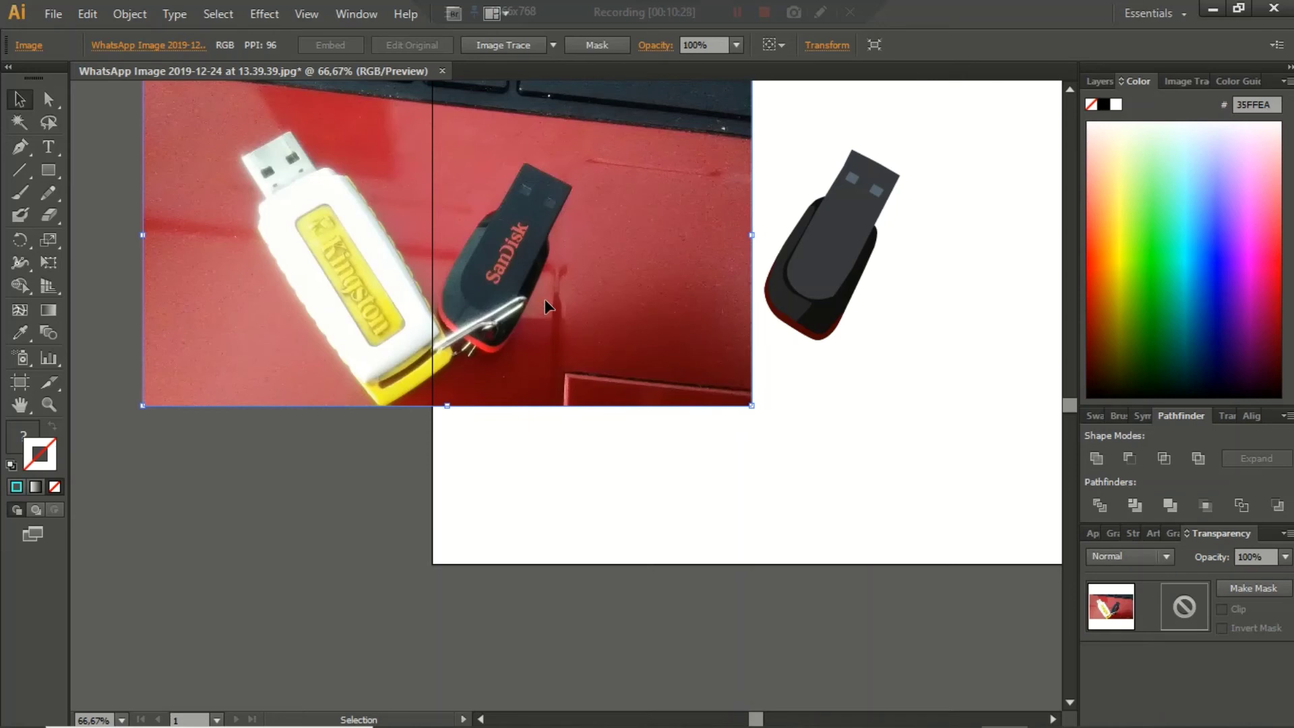
pyautogui.press('Delete')
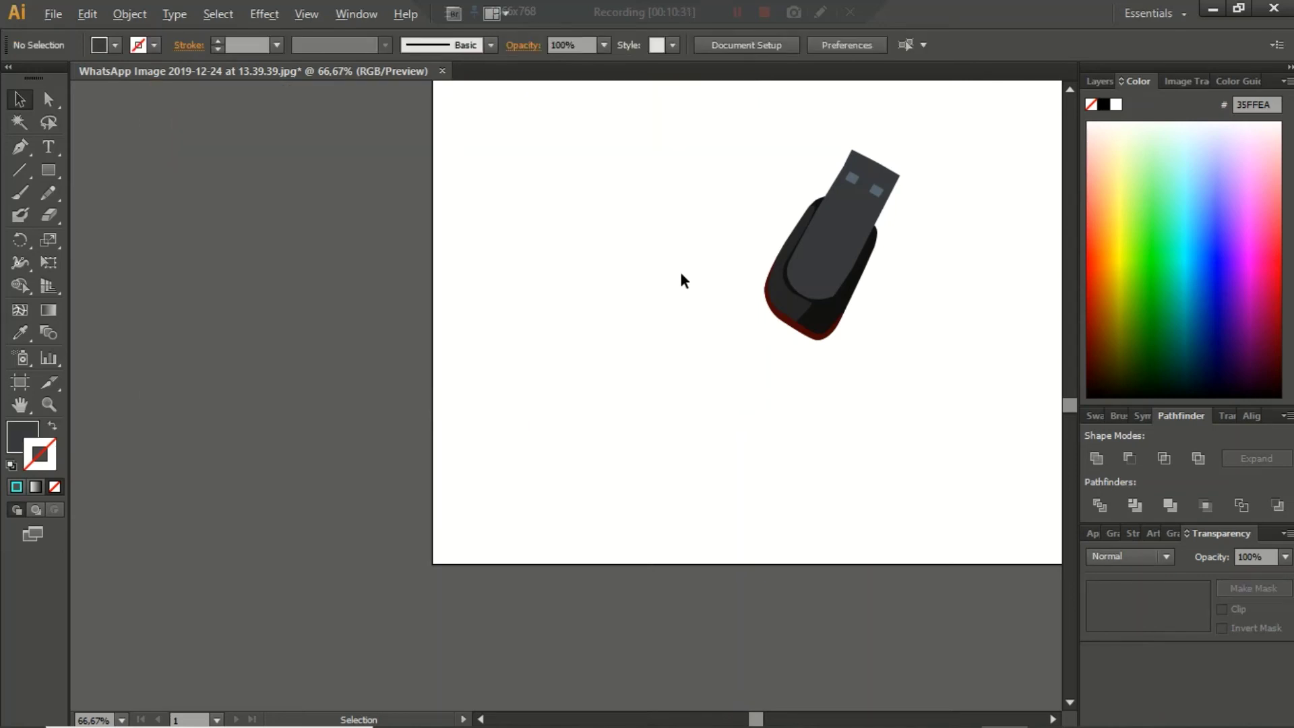
# Create a 'USB DRIVE' text object beside the drive and select all its text
pyautogui.keyDown('alt'); pyautogui.scroll(2, 916, 230); pyautogui.keyUp('alt')
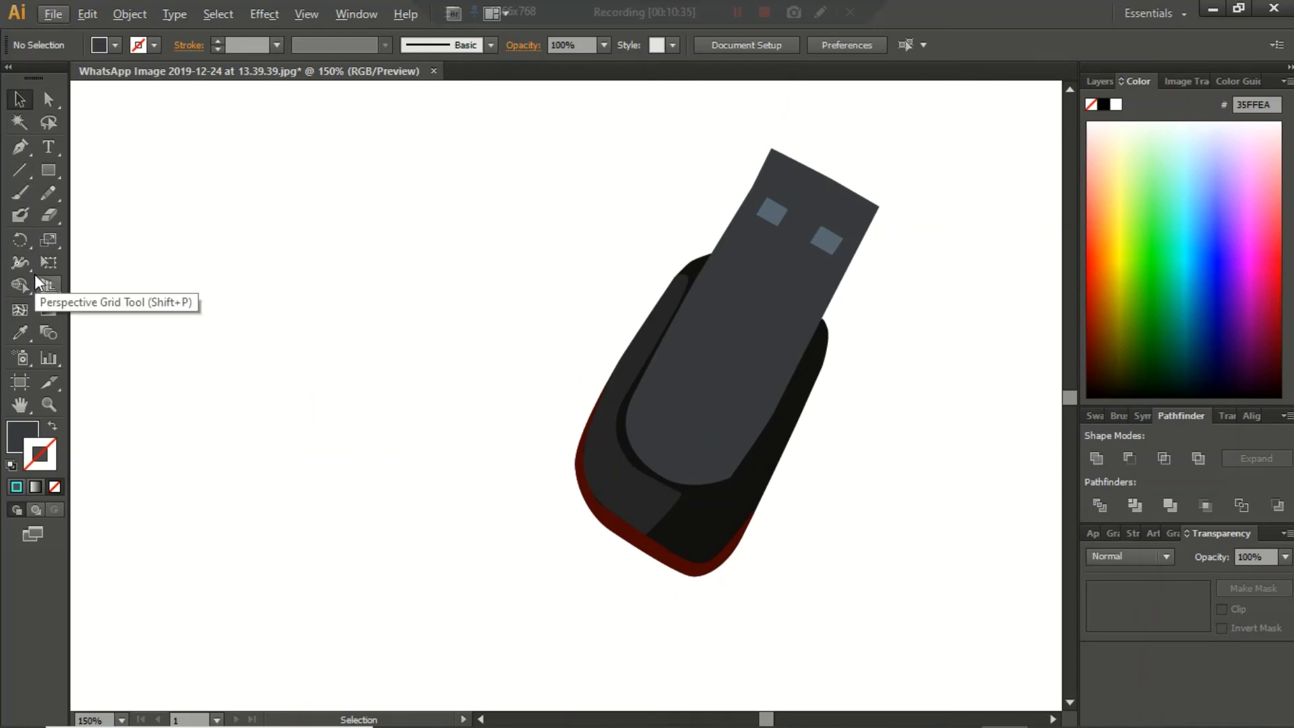
pyautogui.click(48, 145)
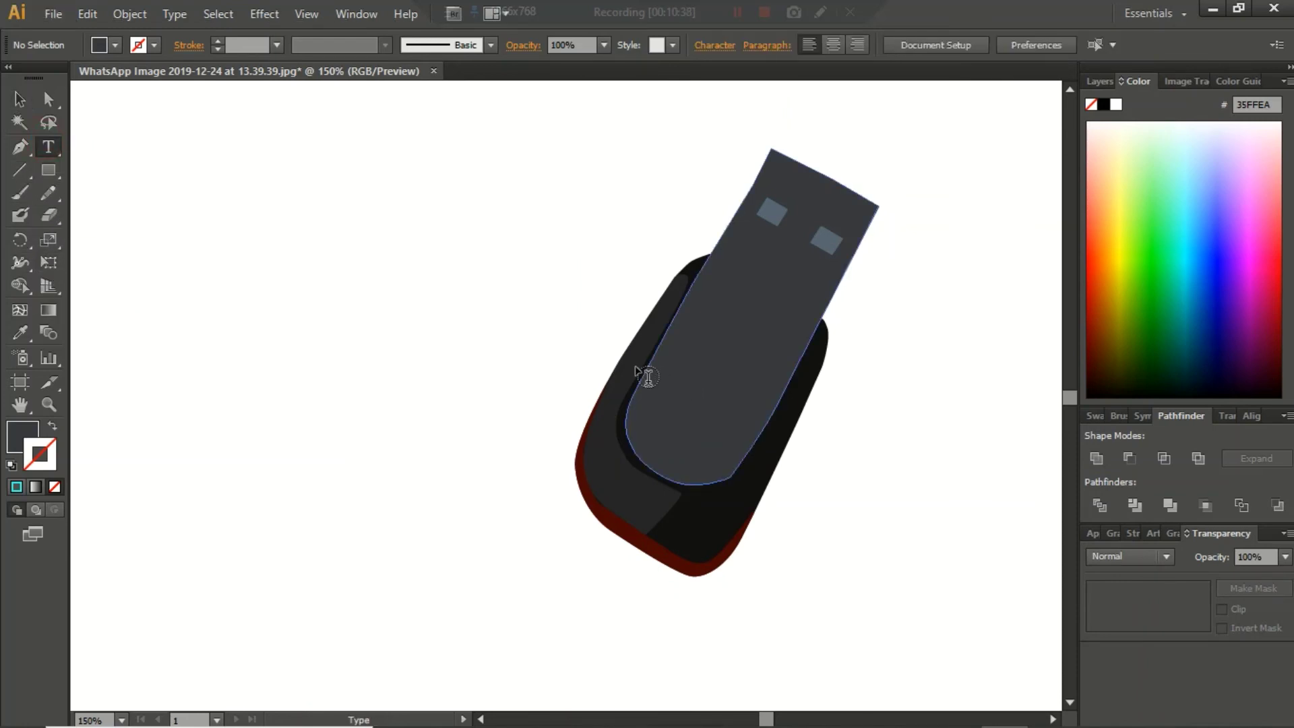
pyautogui.click(493, 344)
pyautogui.write('USB DRIVE')
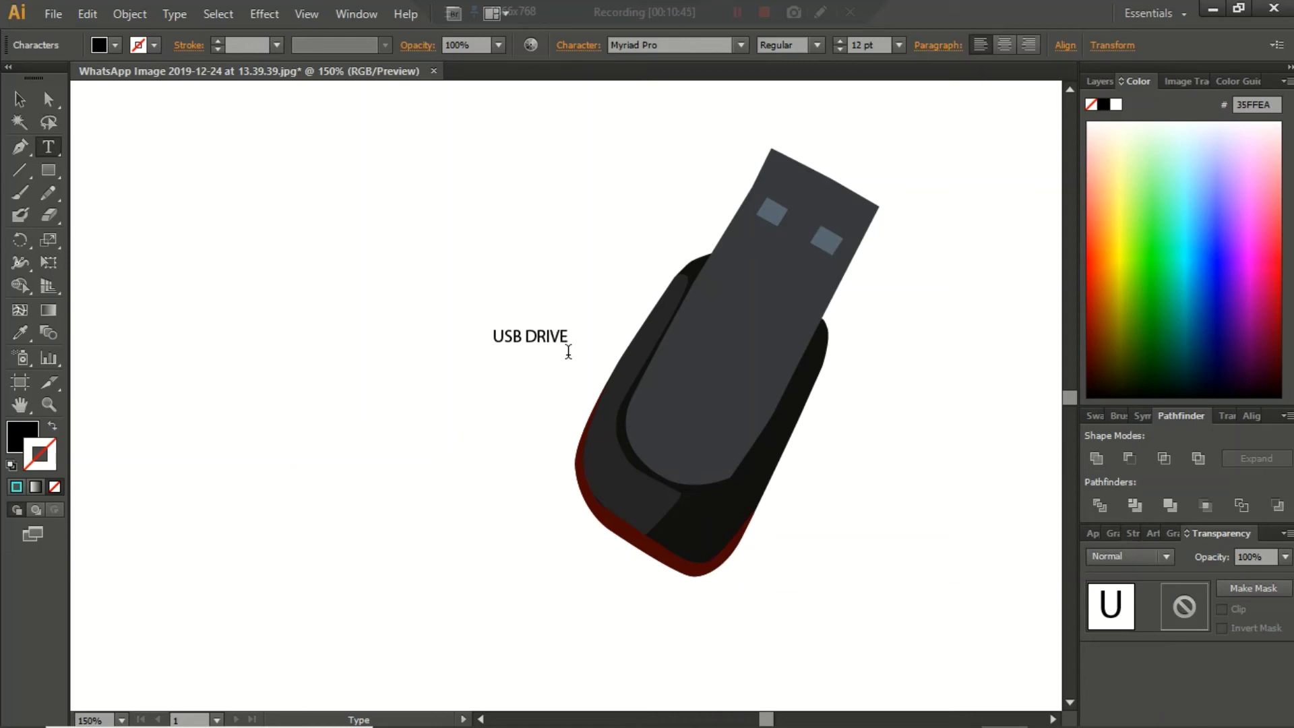
pyautogui.hotkey('ctrl', 'a')
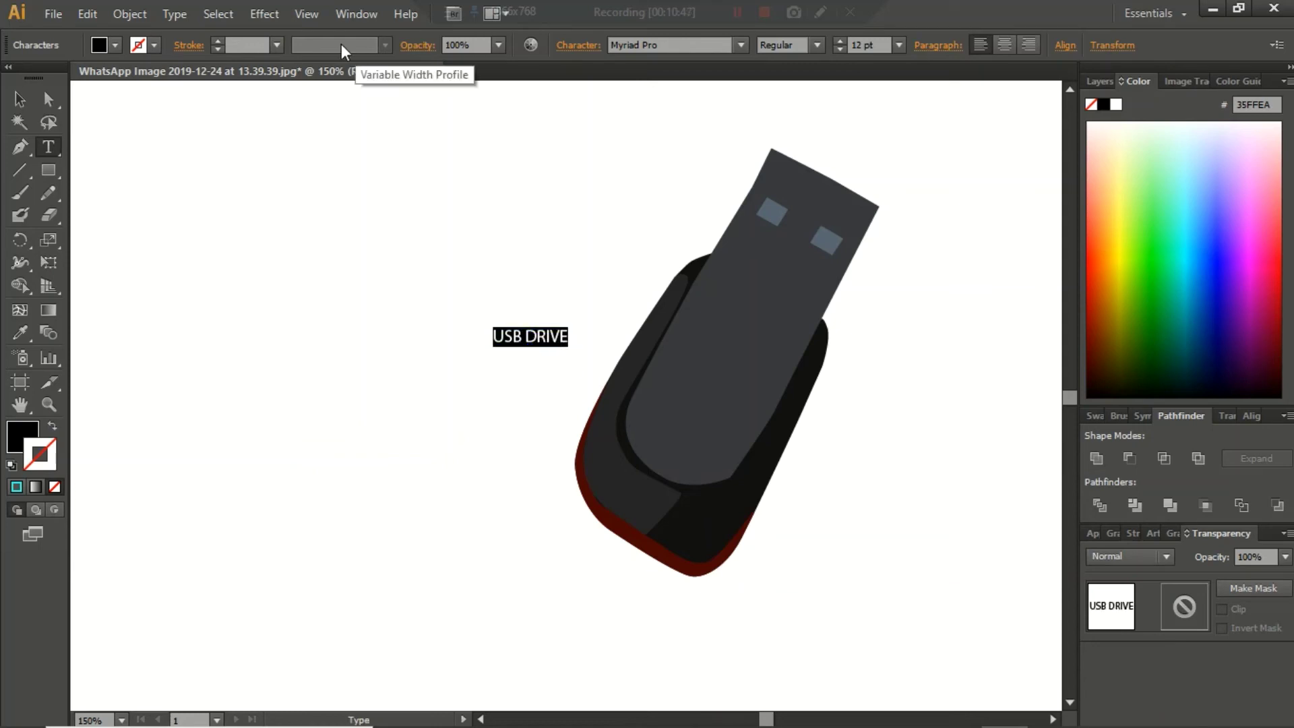
# Open the font dropdown and scroll through typefaces for the USB DRIVE label
pyautogui.click(741, 45)
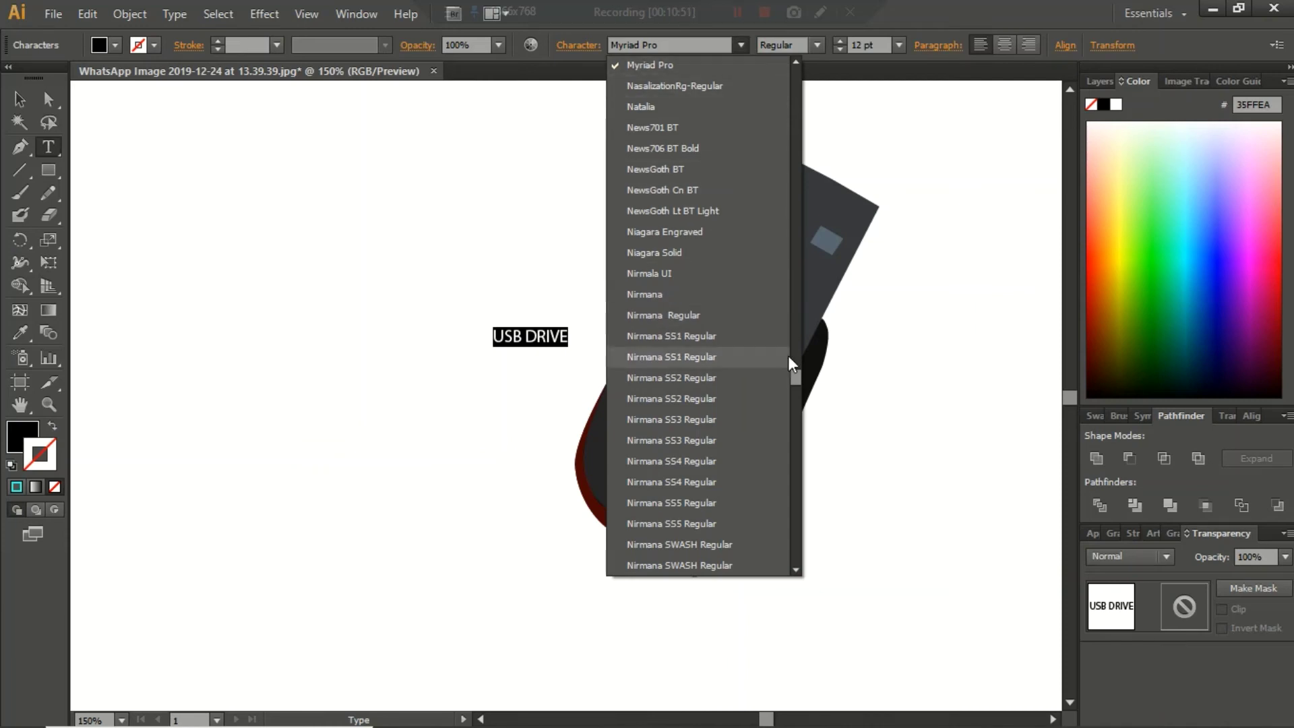
pyautogui.moveTo(796, 373); pyautogui.dragTo(805, 98)
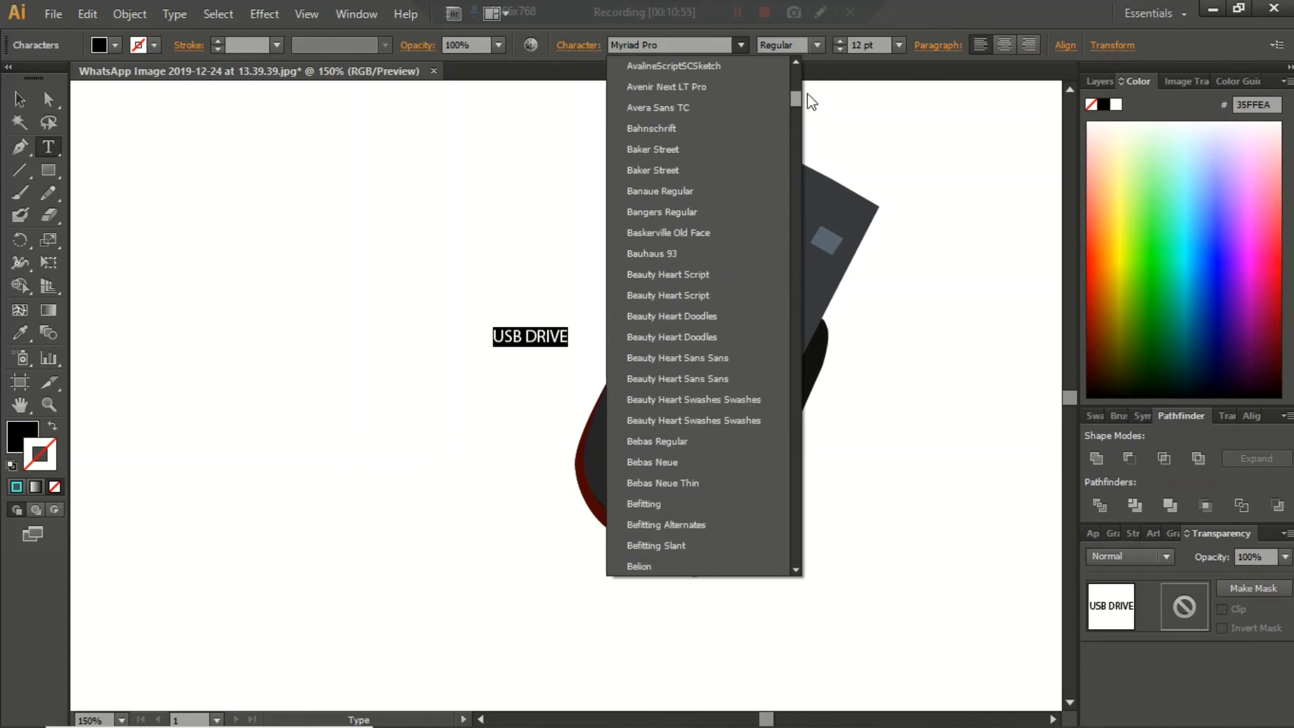
pyautogui.scroll(2, 778, 155)
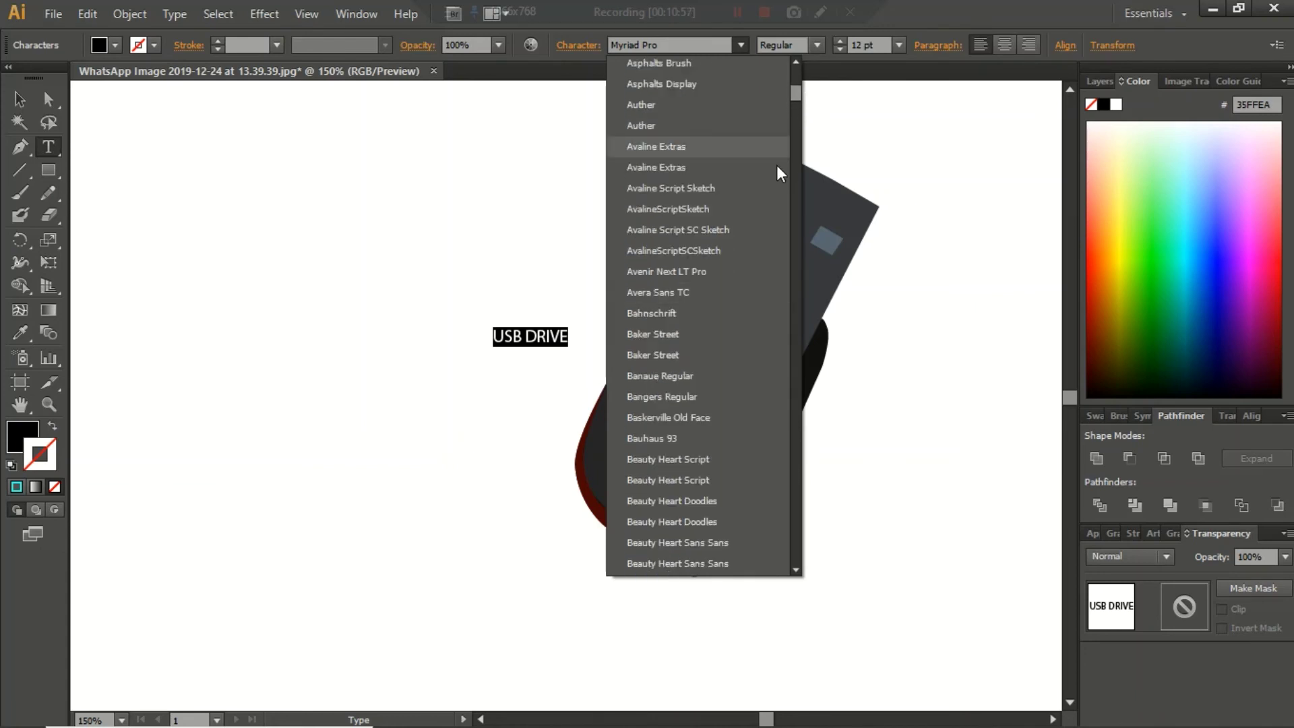
pyautogui.scroll(-2, 769, 216)
pyautogui.scroll(-3, 735, 317)
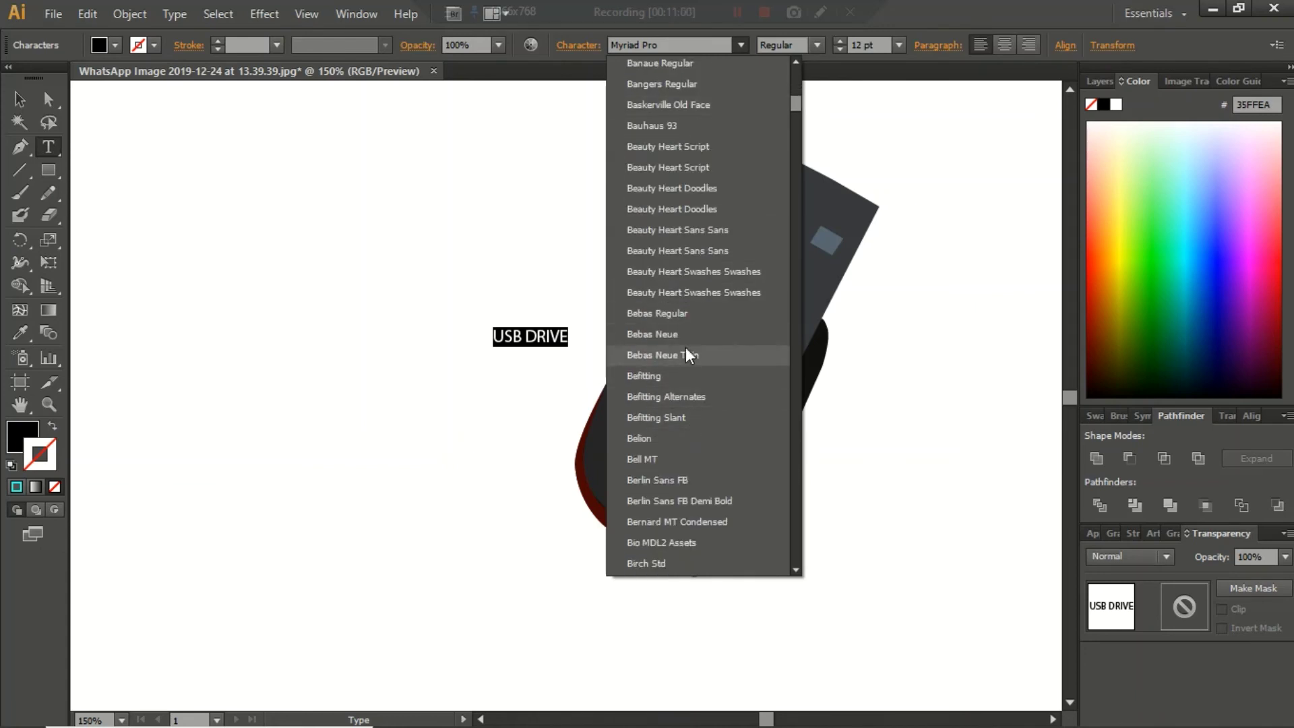
pyautogui.scroll(5, 689, 334)
pyautogui.scroll(-3, 701, 377)
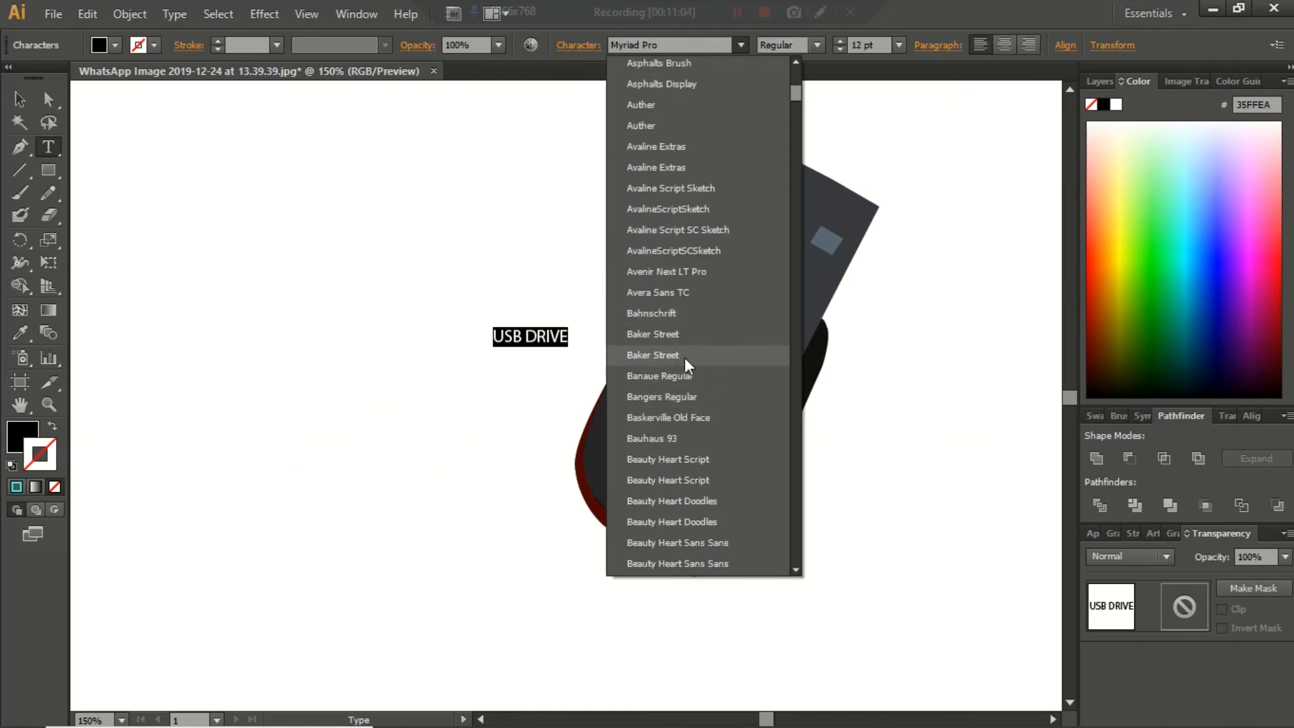
# Apply Bangers Regular, then move, rotate and widen the text onto the drive's cap
pyautogui.click(697, 397)
pyautogui.click(17, 99)
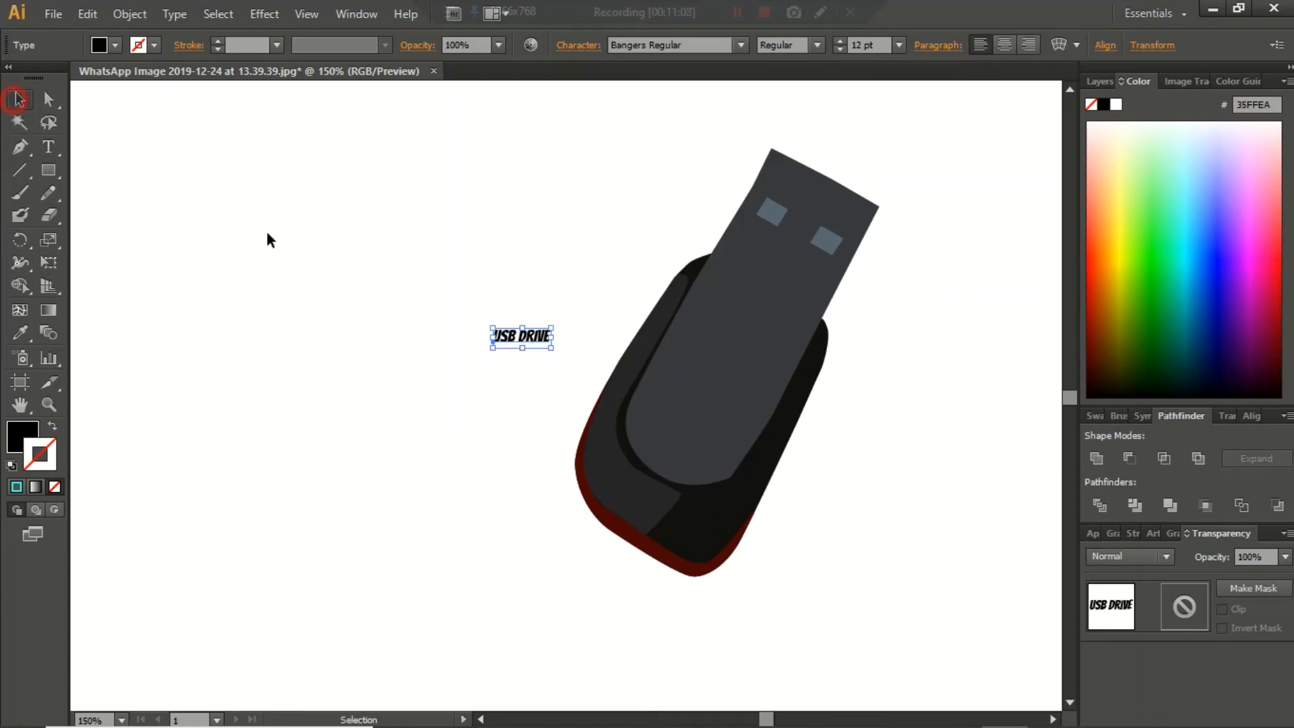
pyautogui.moveTo(515, 342); pyautogui.dragTo(688, 360)
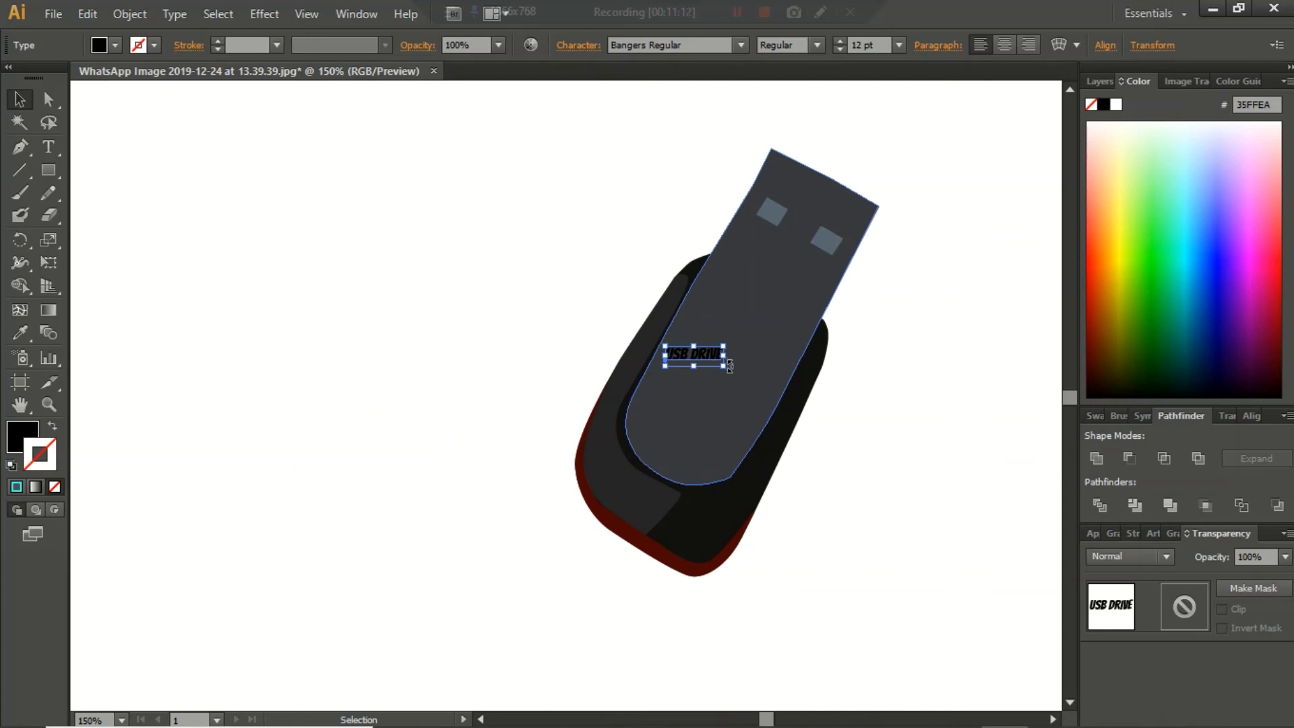
pyautogui.moveTo(729, 366); pyautogui.dragTo(759, 267)
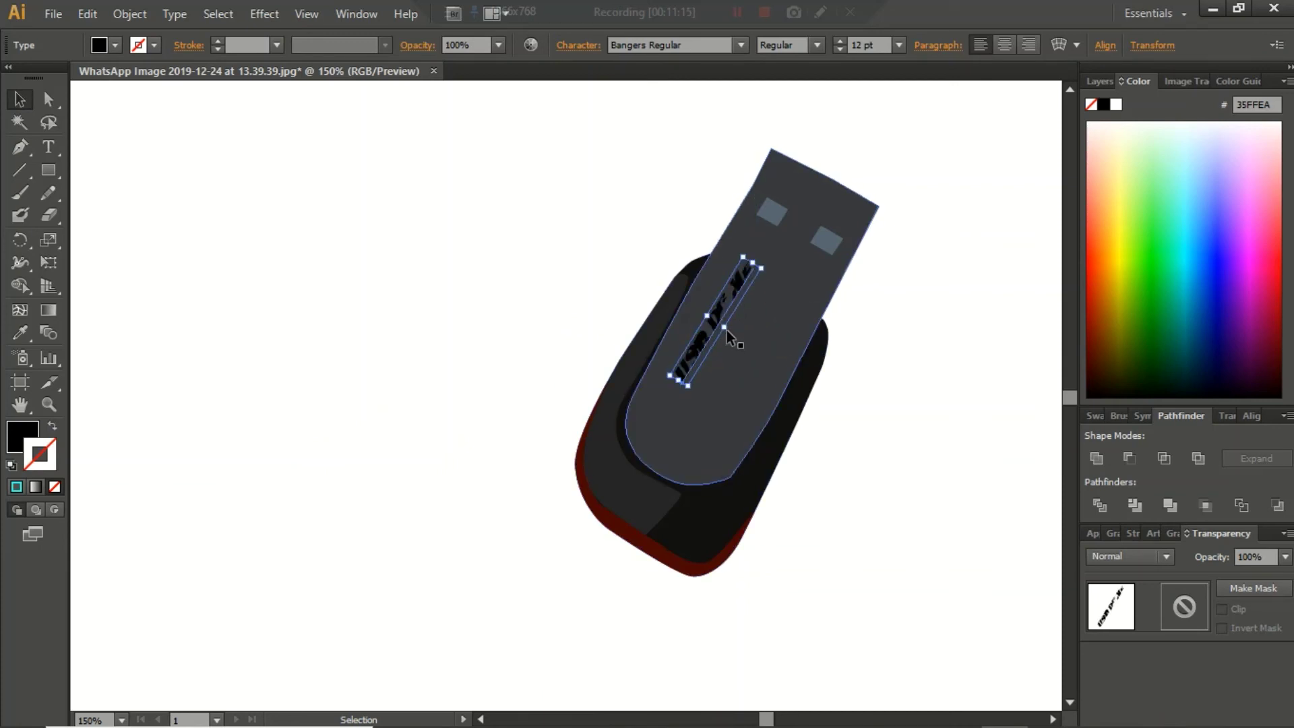
pyautogui.moveTo(726, 328); pyautogui.dragTo(787, 338)
# Fine-tune the label's rotation on the cap and reselect it
pyautogui.scroll(1, 790, 329)
pyautogui.scroll(1, 789, 326)
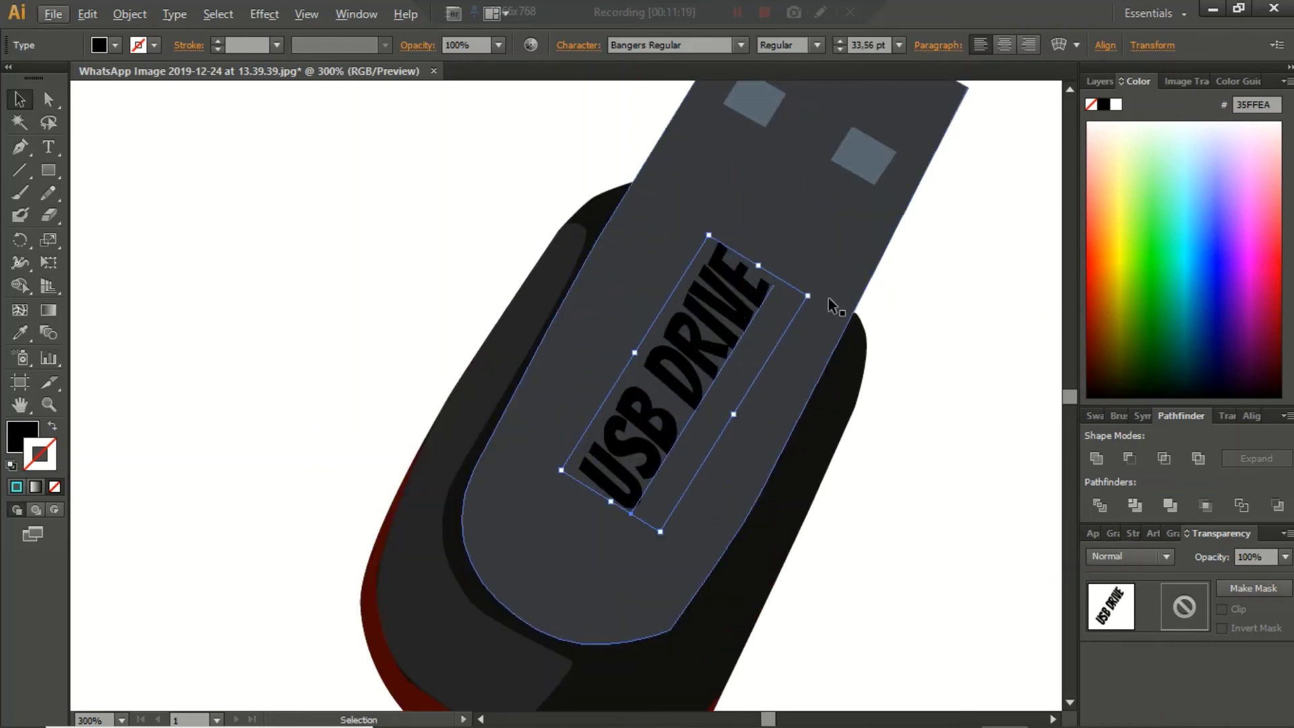
pyautogui.moveTo(817, 296); pyautogui.dragTo(815, 295)
pyautogui.click(913, 317)
pyautogui.click(744, 309)
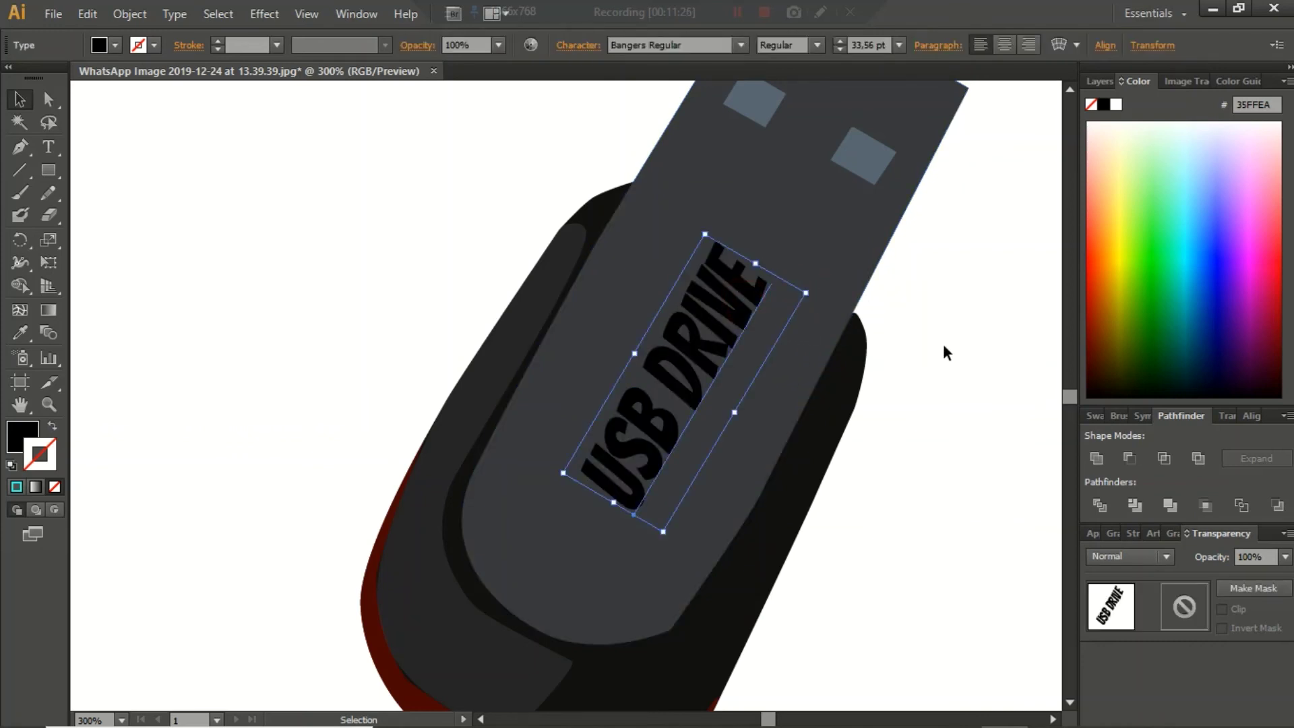
# After trying blue and teal, sample the drive's dark red edge onto the text, then zoom out
pyautogui.press('i')
pyautogui.click(1212, 299)
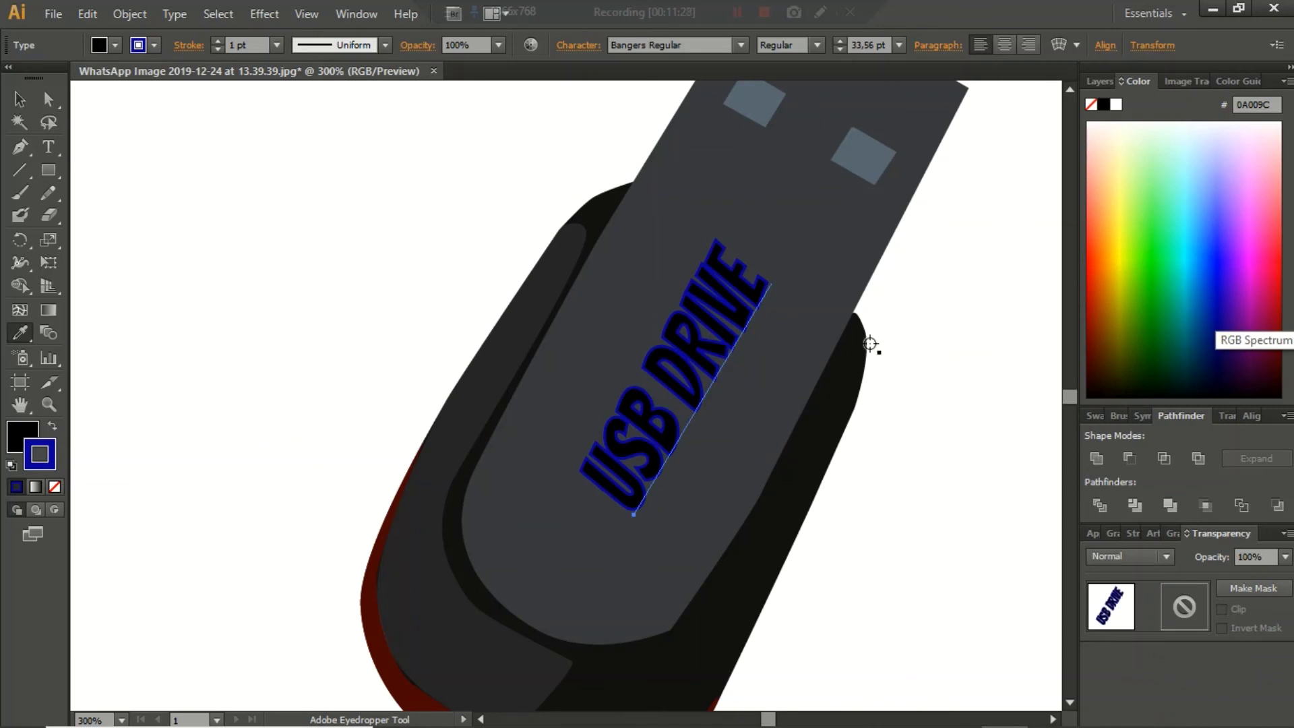
pyautogui.hotkey('ctrl', 'z')
pyautogui.click(53, 427)
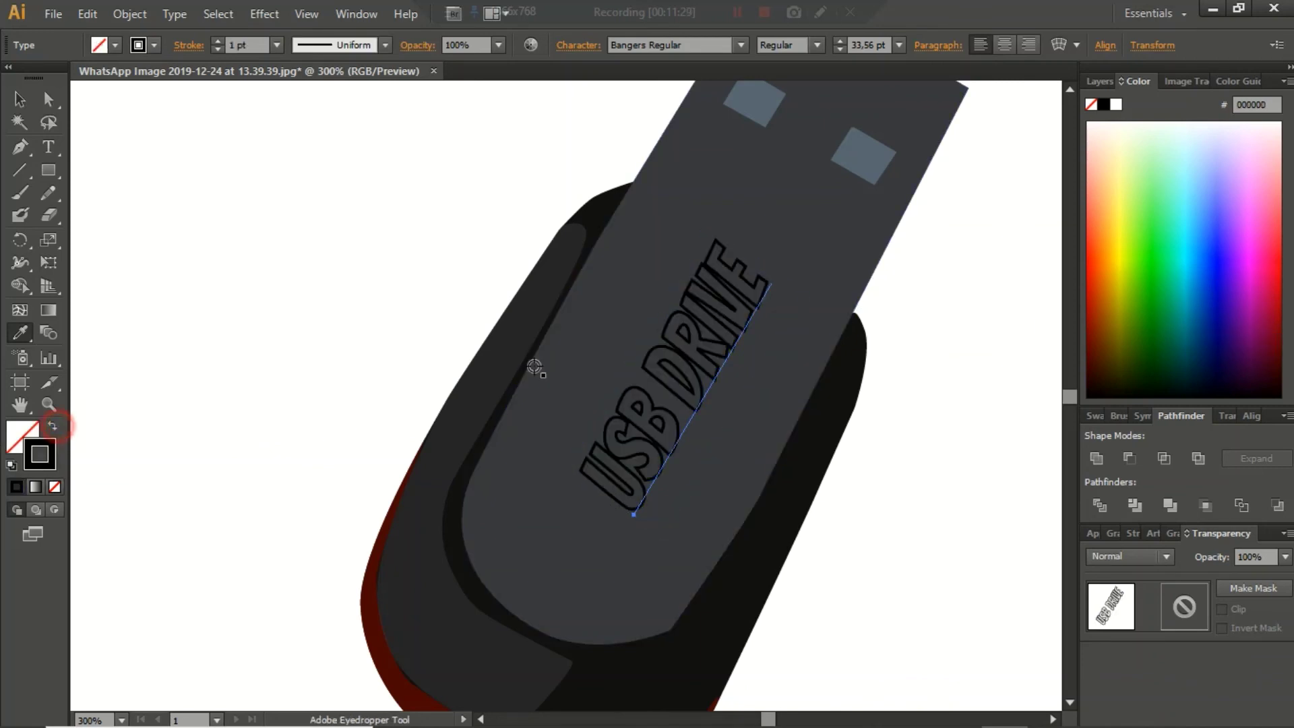
pyautogui.click(1175, 296)
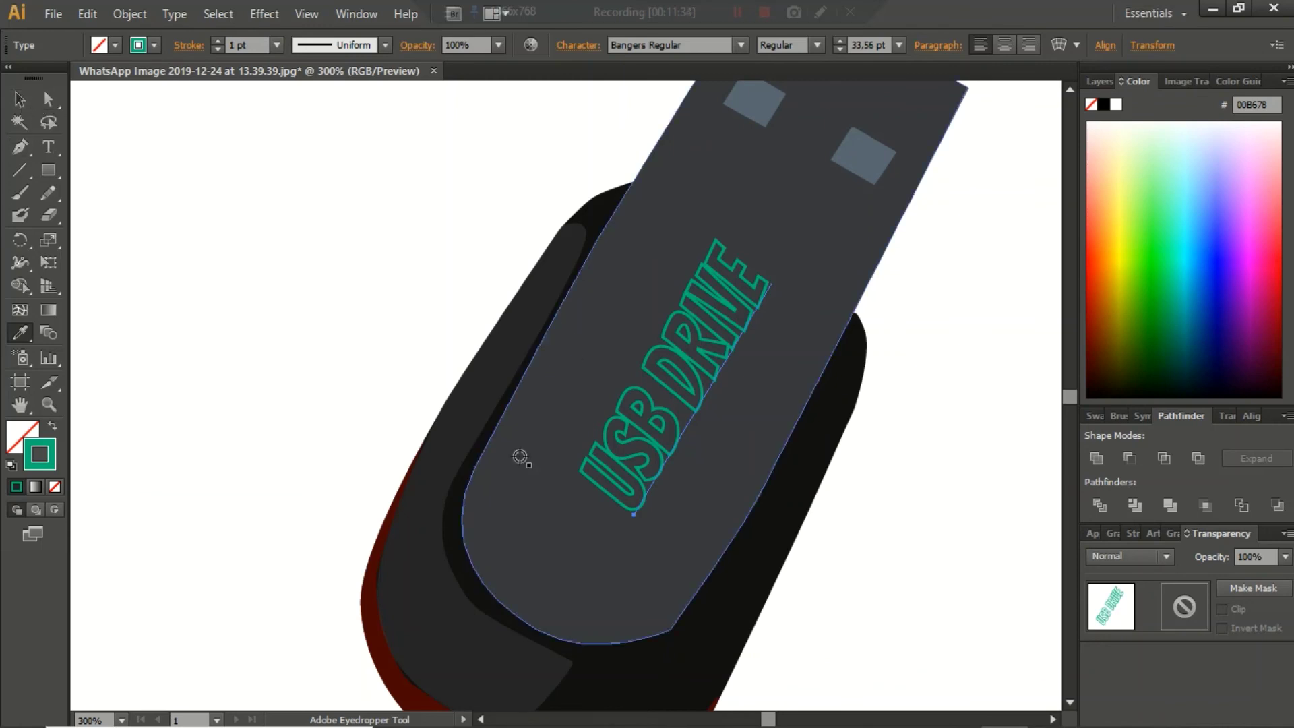
pyautogui.click(376, 597)
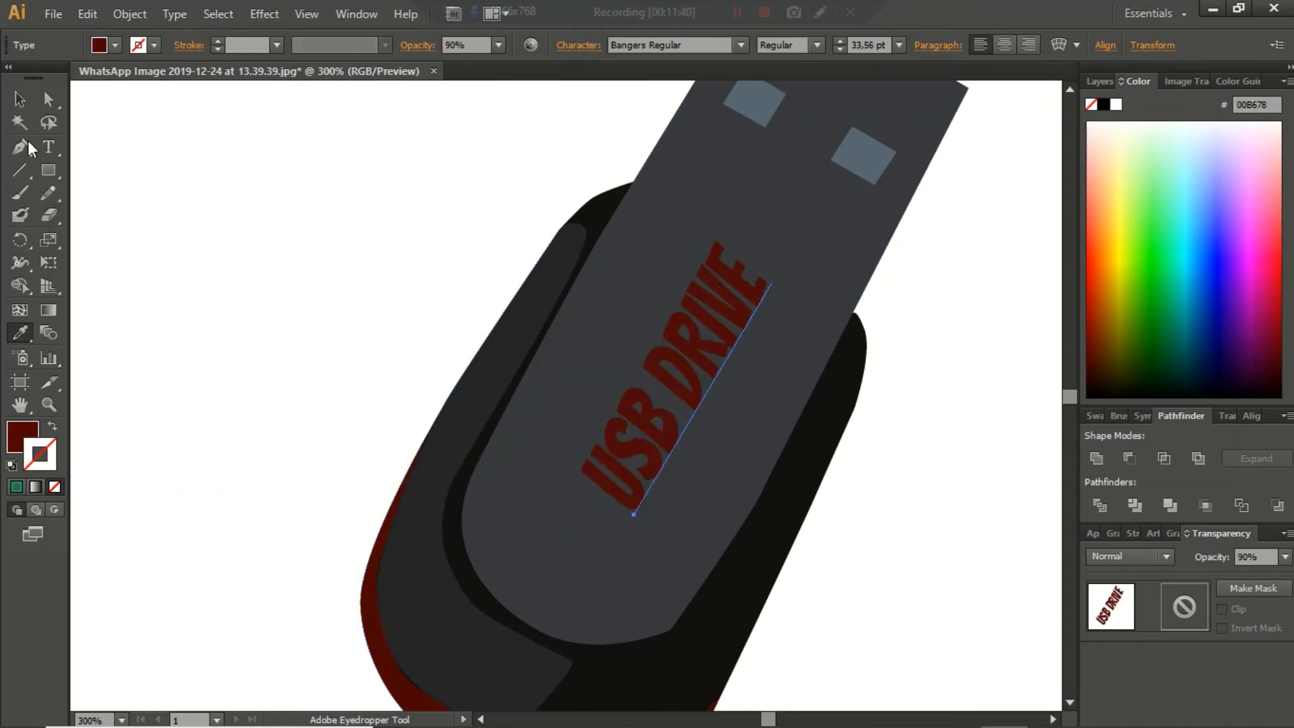
pyautogui.click(25, 106)
pyautogui.click(278, 197)
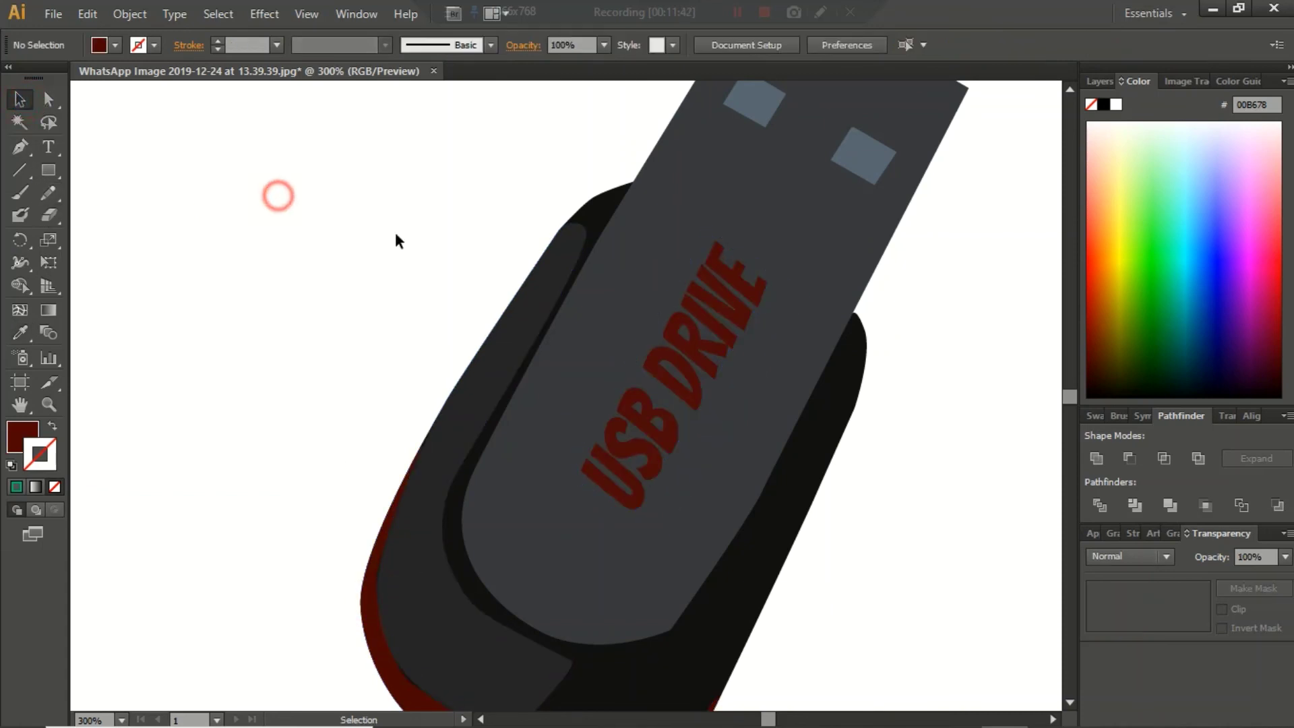
pyautogui.hotkey('ctrl', '1')
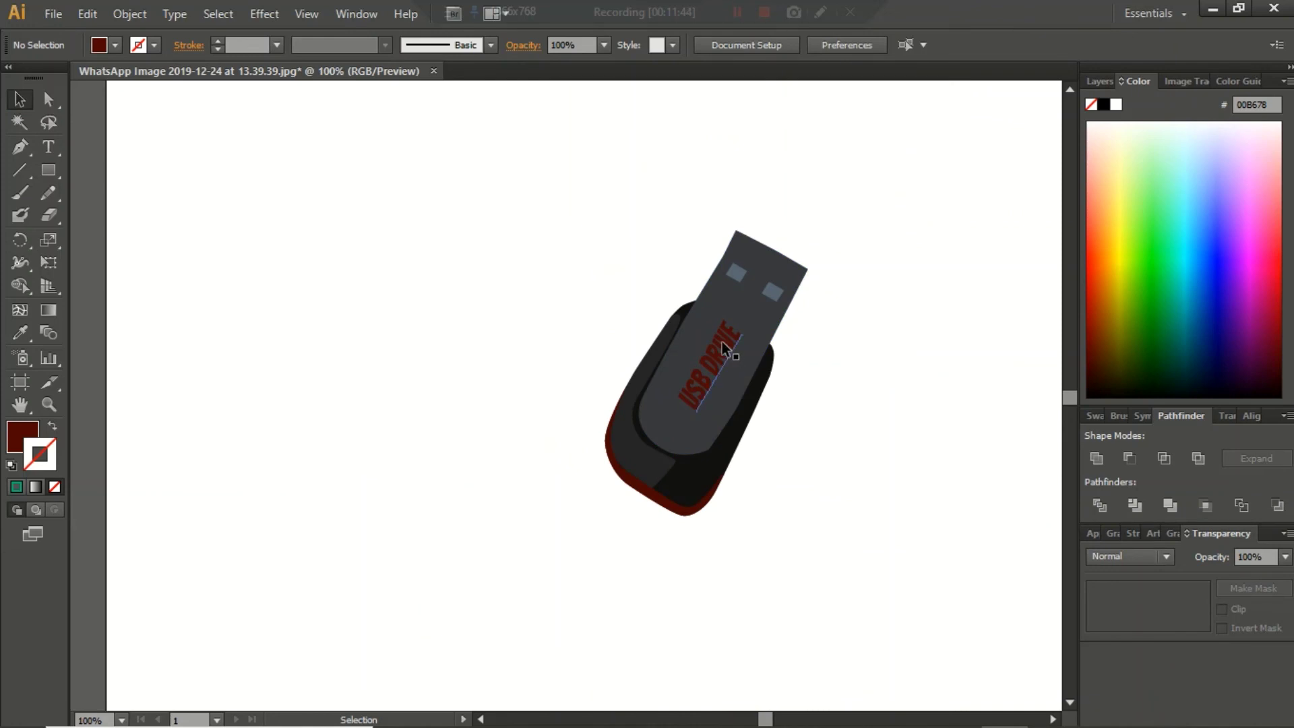
# Resize the USB DRIVE label on the cap, then deselect it
pyautogui.click(724, 341)
pyautogui.scroll(2, 727, 340)
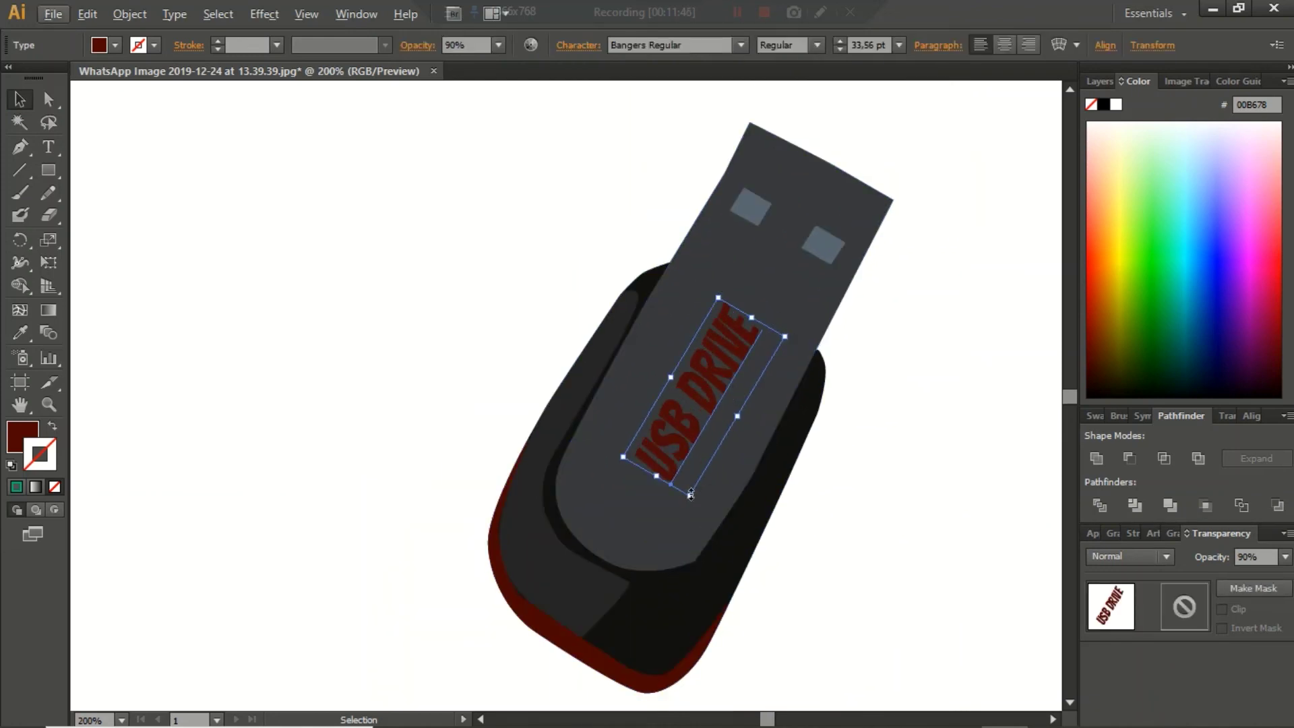
pyautogui.moveTo(690, 496); pyautogui.dragTo(674, 512)
pyautogui.click(933, 431)
pyautogui.scroll(-1, 933, 431)
pyautogui.scroll(-1, 932, 435)
# Select the whole USB drive, enlarge it, and move it toward the artboard centre
pyautogui.moveTo(559, 220)
pyautogui.mouseDown()
pyautogui.moveTo(832, 549)
pyautogui.moveTo(950, 629)
pyautogui.mouseUp()
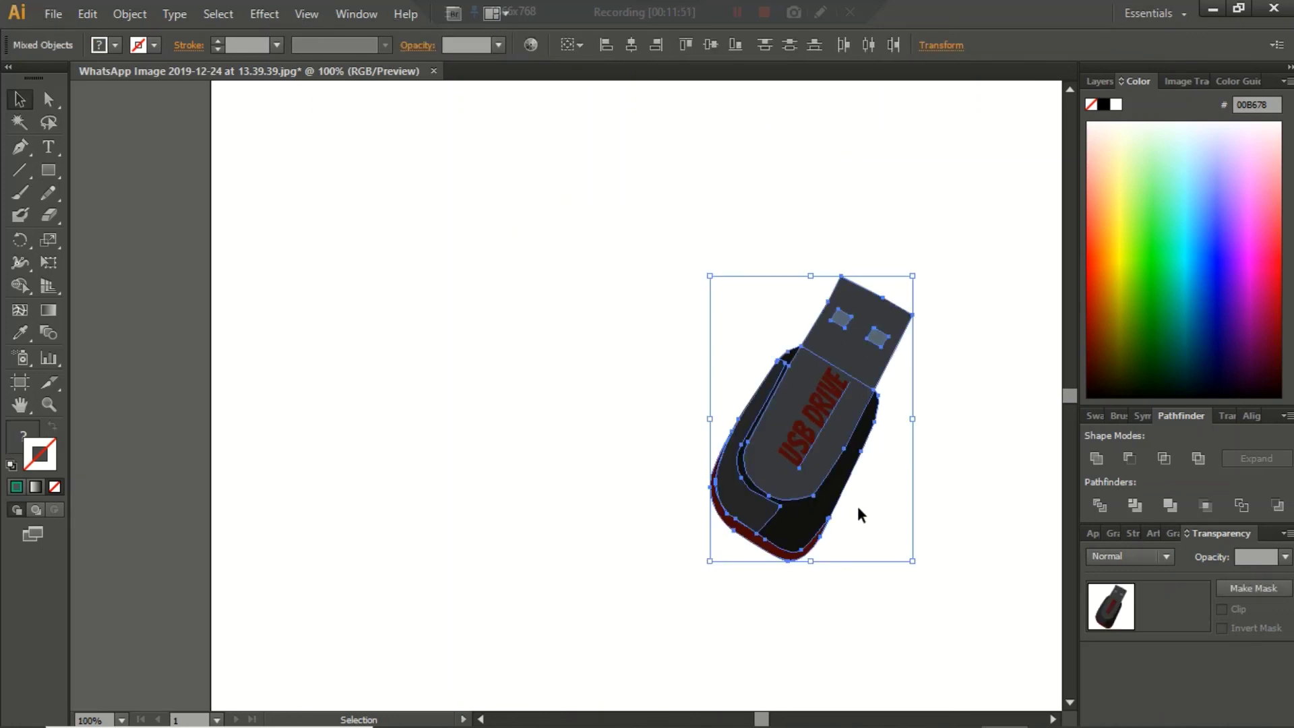
pyautogui.scroll(-1, 901, 490)
pyautogui.scroll(-1, 900, 489)
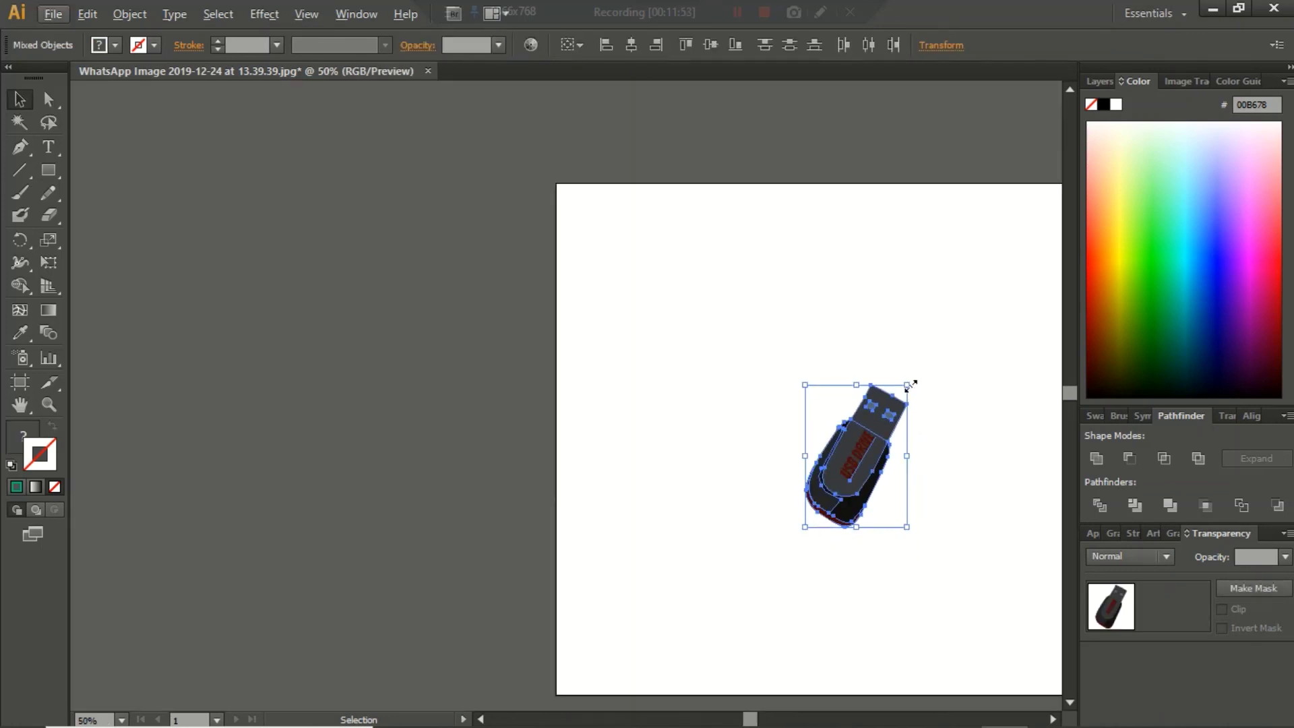
pyautogui.moveTo(907, 384); pyautogui.dragTo(984, 286)
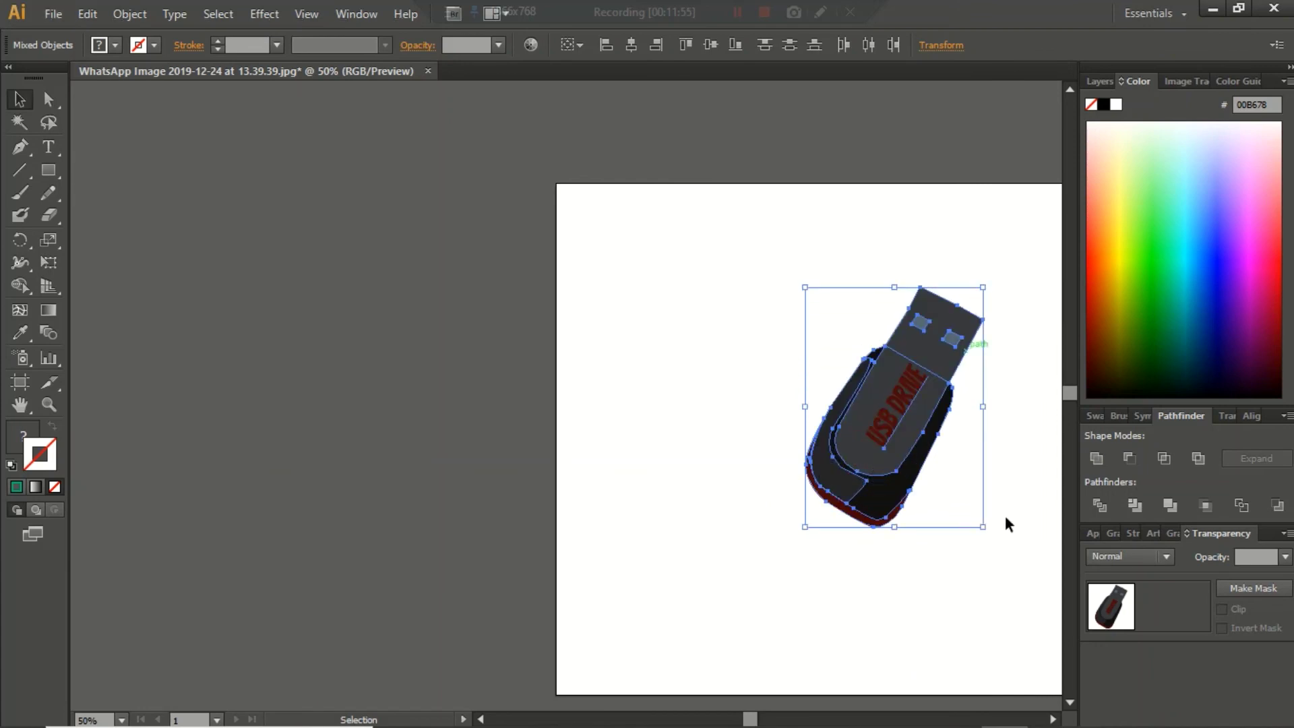
pyautogui.click(1053, 719)
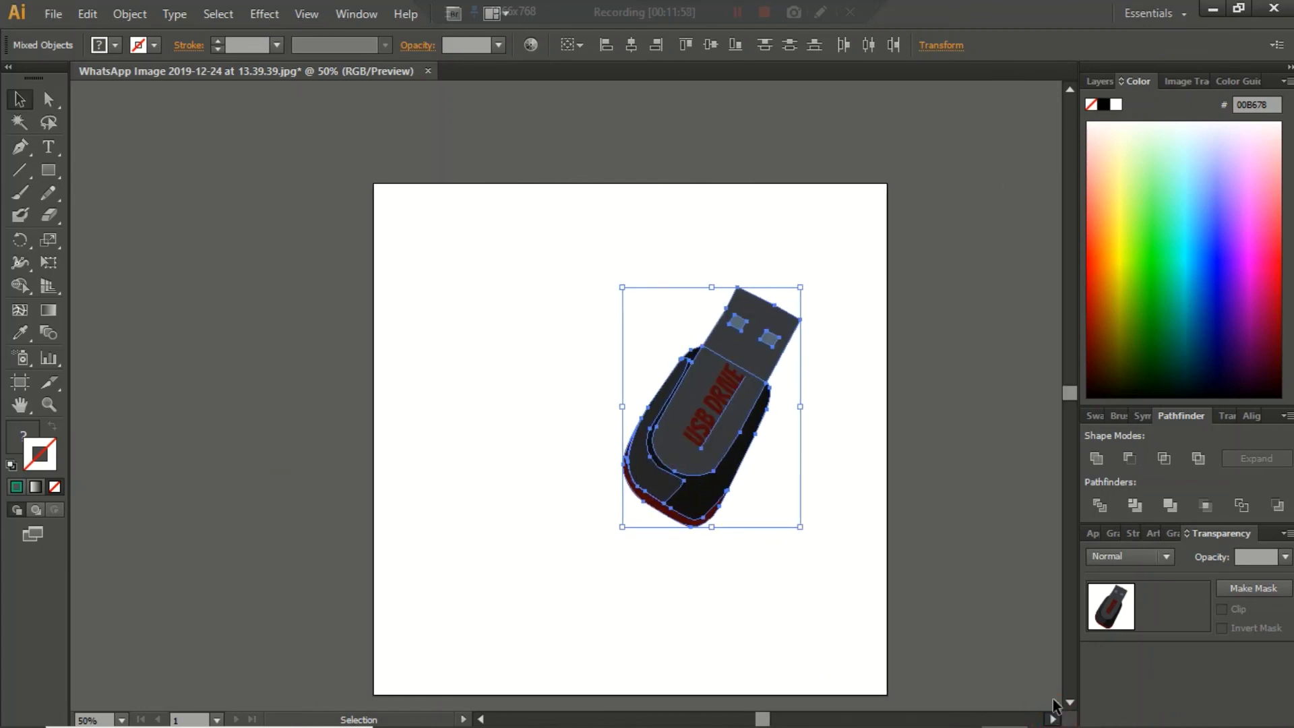
pyautogui.moveTo(638, 438); pyautogui.dragTo(526, 468)
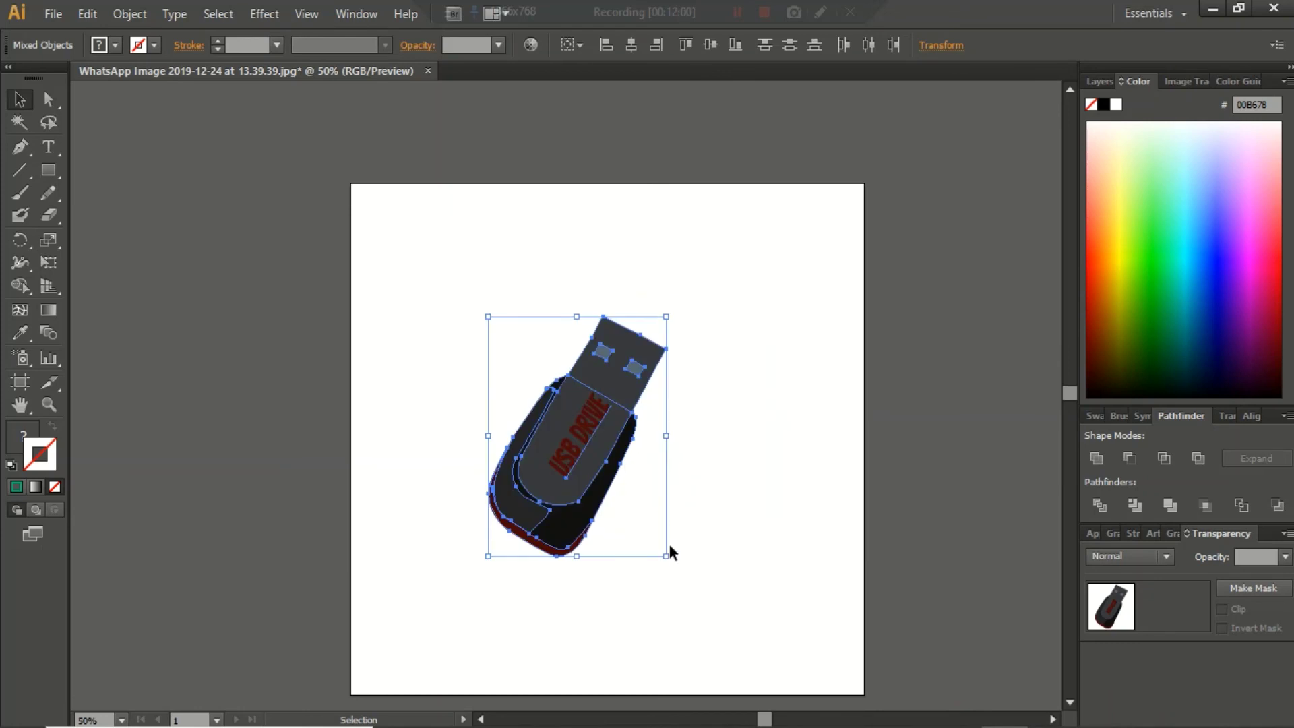
pyautogui.click(687, 521)
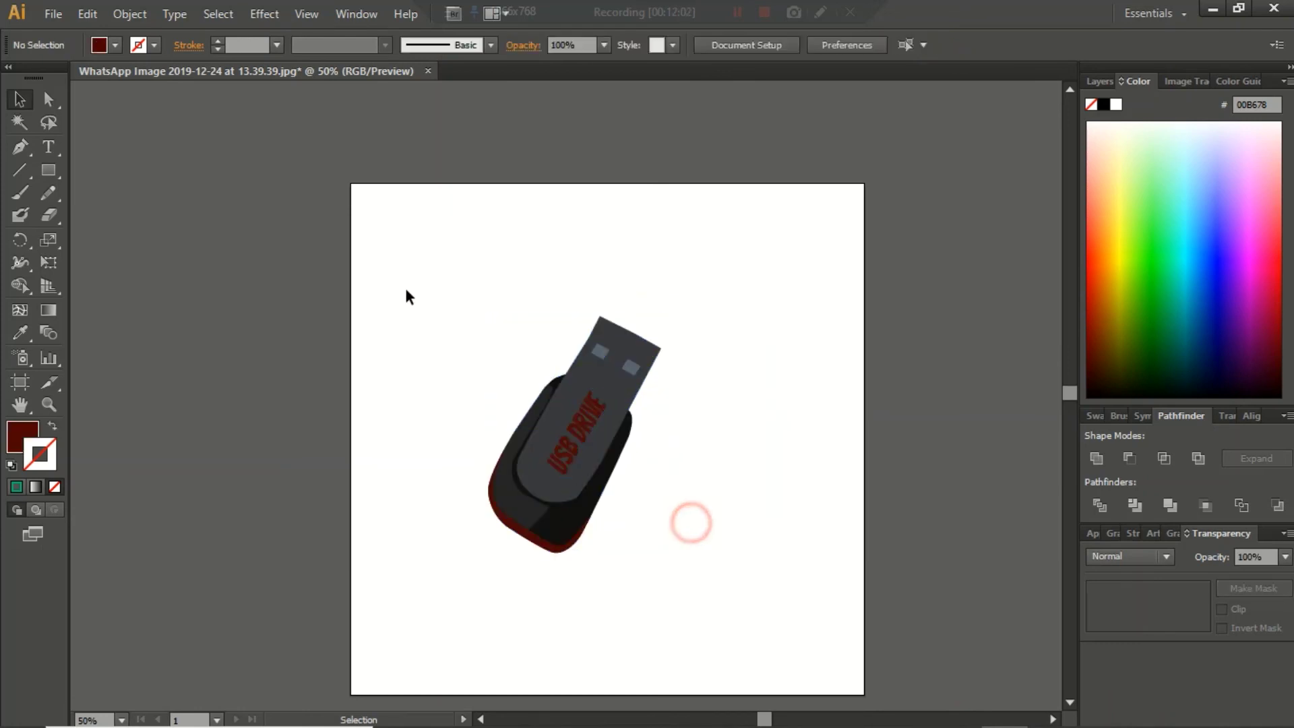
# Scale the full artwork up to roughly 449 × 607 px and shift it down-right
pyautogui.moveTo(370, 251); pyautogui.dragTo(743, 621)
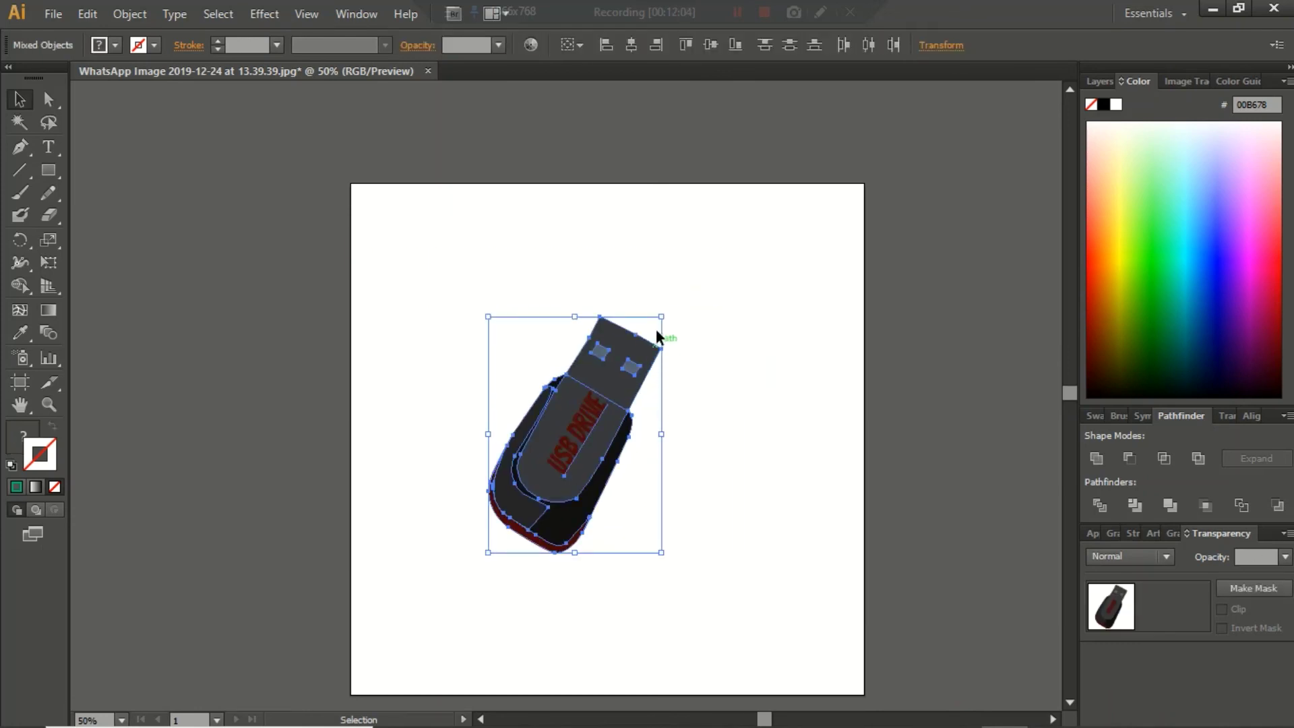
pyautogui.moveTo(663, 316)
pyautogui.mouseDown()
pyautogui.moveTo(704, 284)
pyautogui.moveTo(702, 263)
pyautogui.mouseUp()
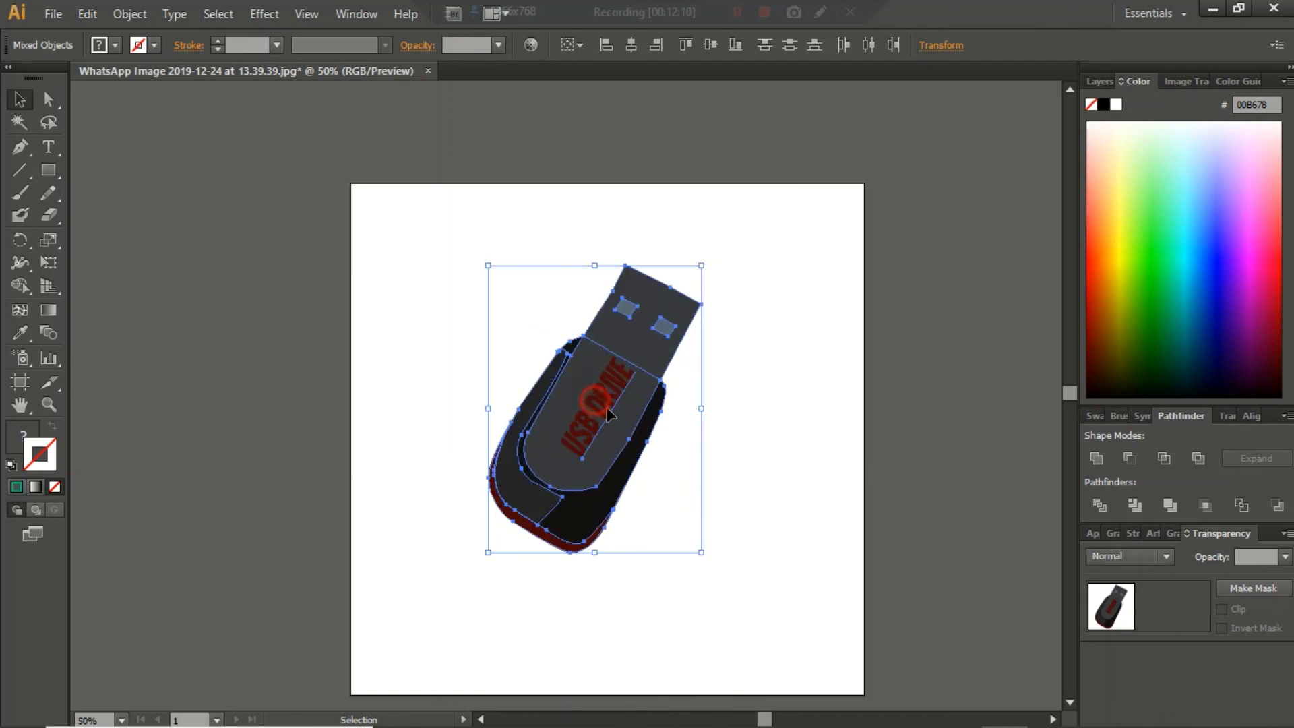
pyautogui.moveTo(610, 413); pyautogui.dragTo(630, 448)
pyautogui.click(802, 465)
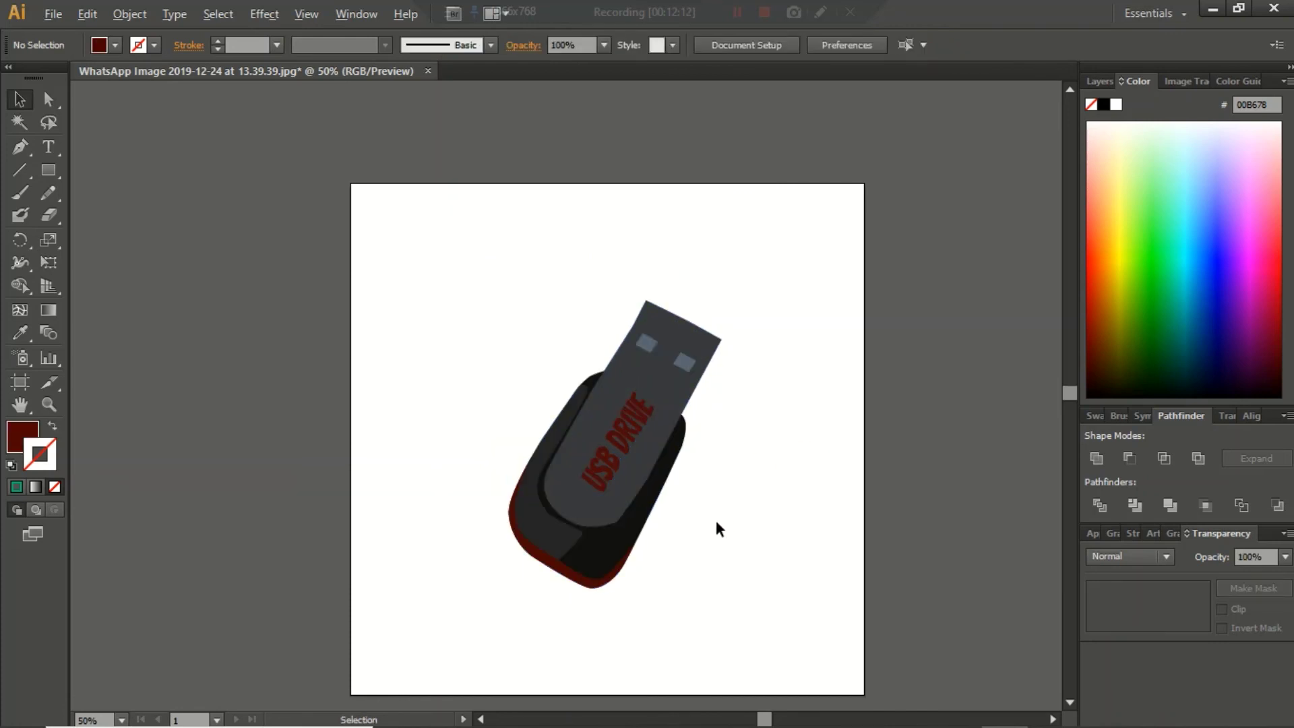
pyautogui.scroll(1, 719, 528)
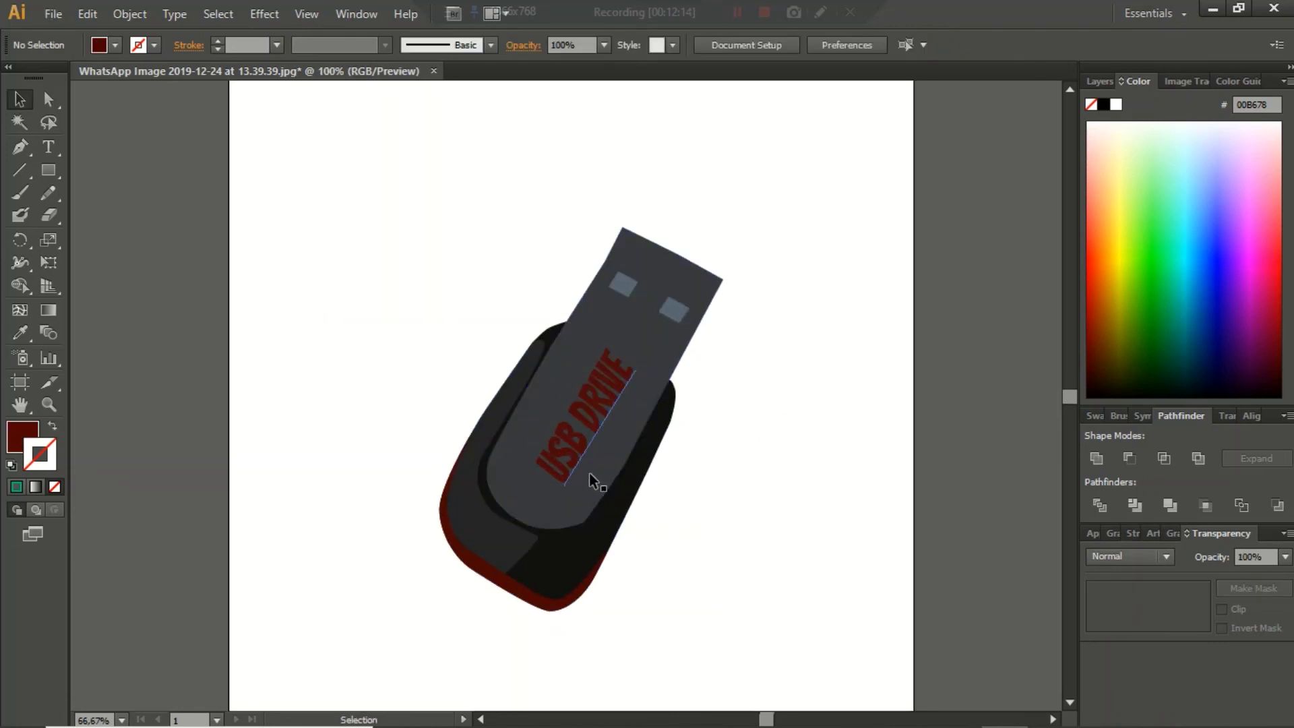
pyautogui.scroll(1, 591, 475)
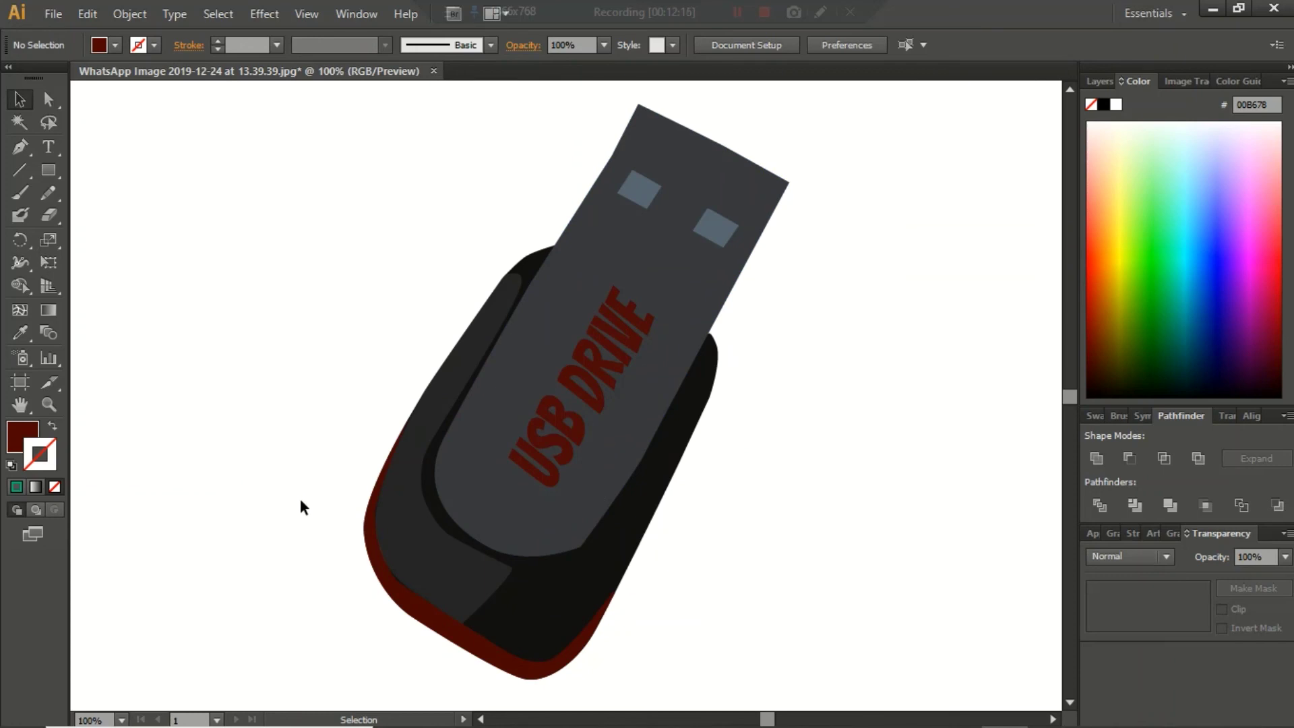
# Save the artwork as 'usb drive.ai' in the usb drive folder, Illustrator CS6 format
pyautogui.click(50, 14)
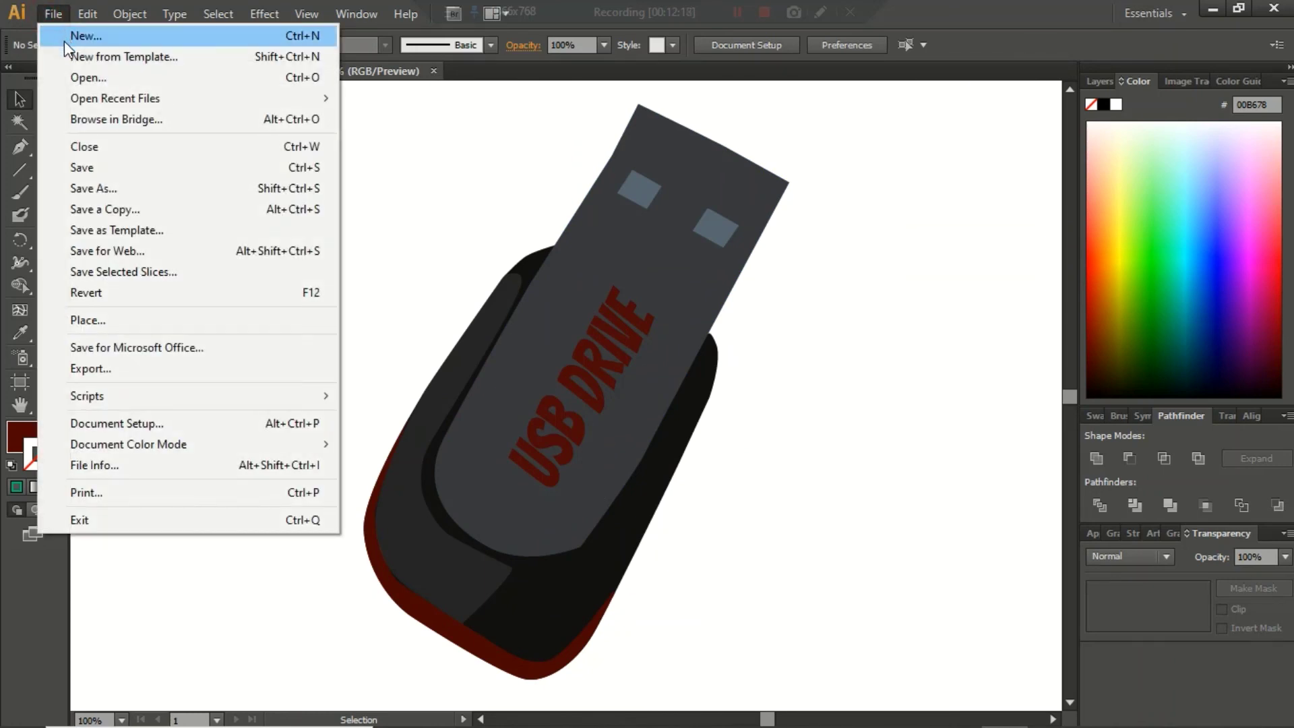
pyautogui.click(120, 189)
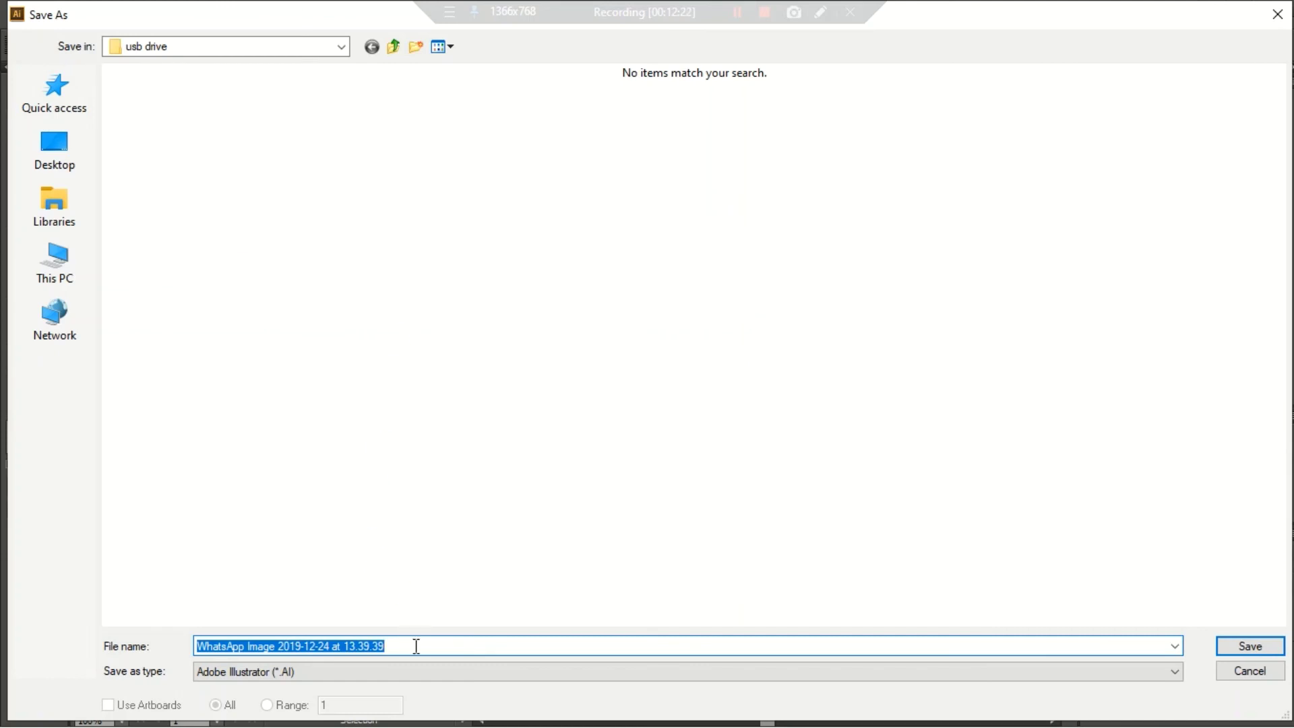
pyautogui.click(416, 646)
pyautogui.write('usb drive.ai')
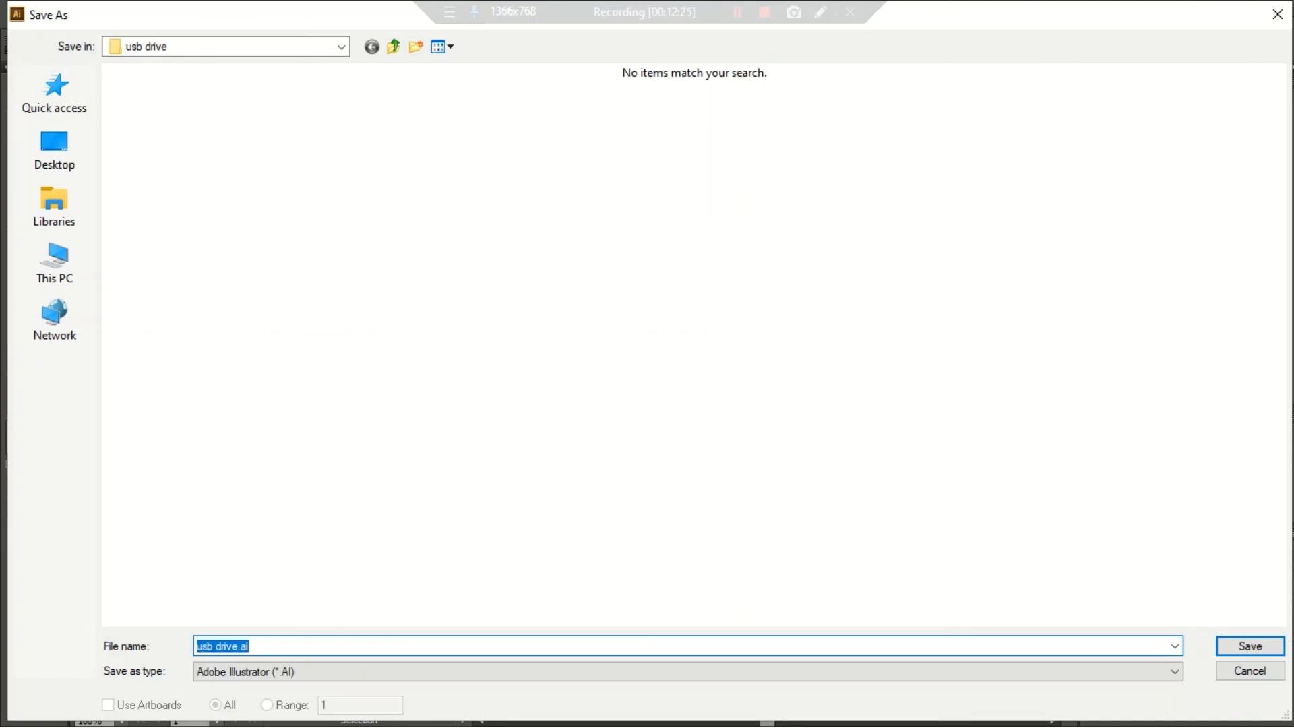
pyautogui.click(1279, 647)
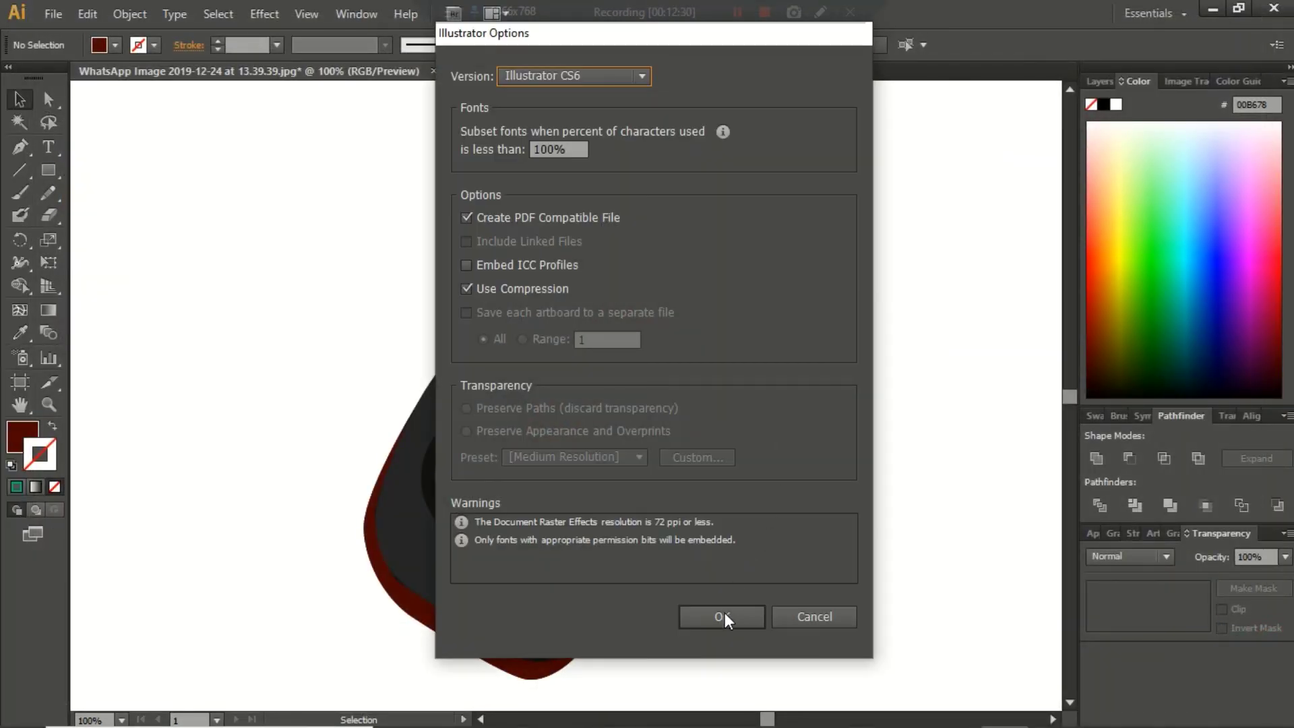
pyautogui.click(722, 617)
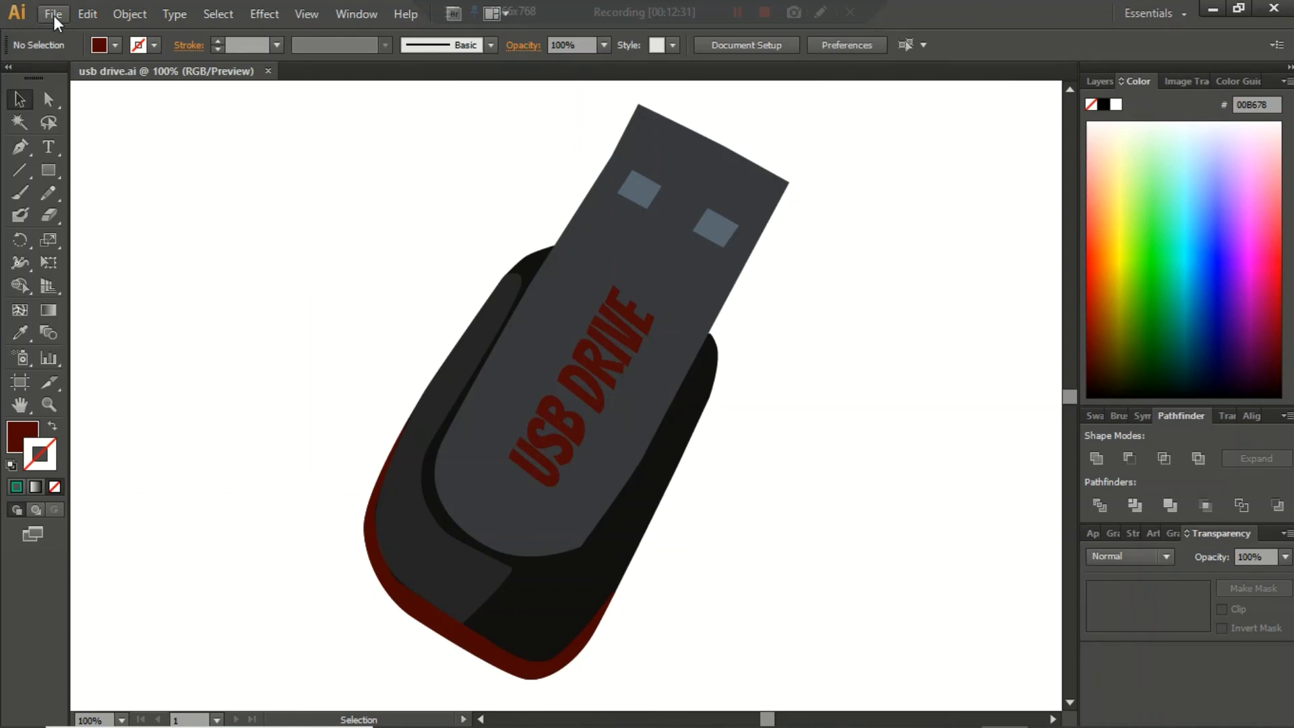
# Export the artwork as 'usb drive.png' with a transparent background at Screen (72 ppi)
pyautogui.click(54, 15)
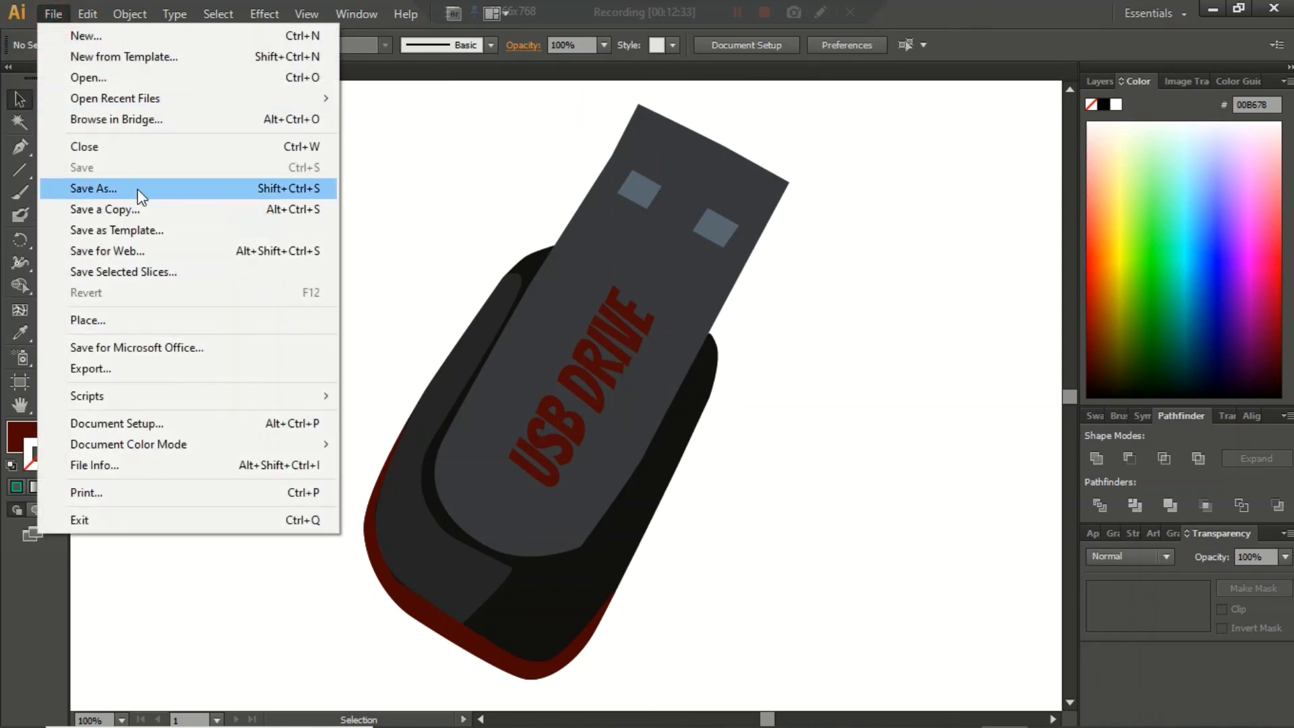
pyautogui.click(171, 369)
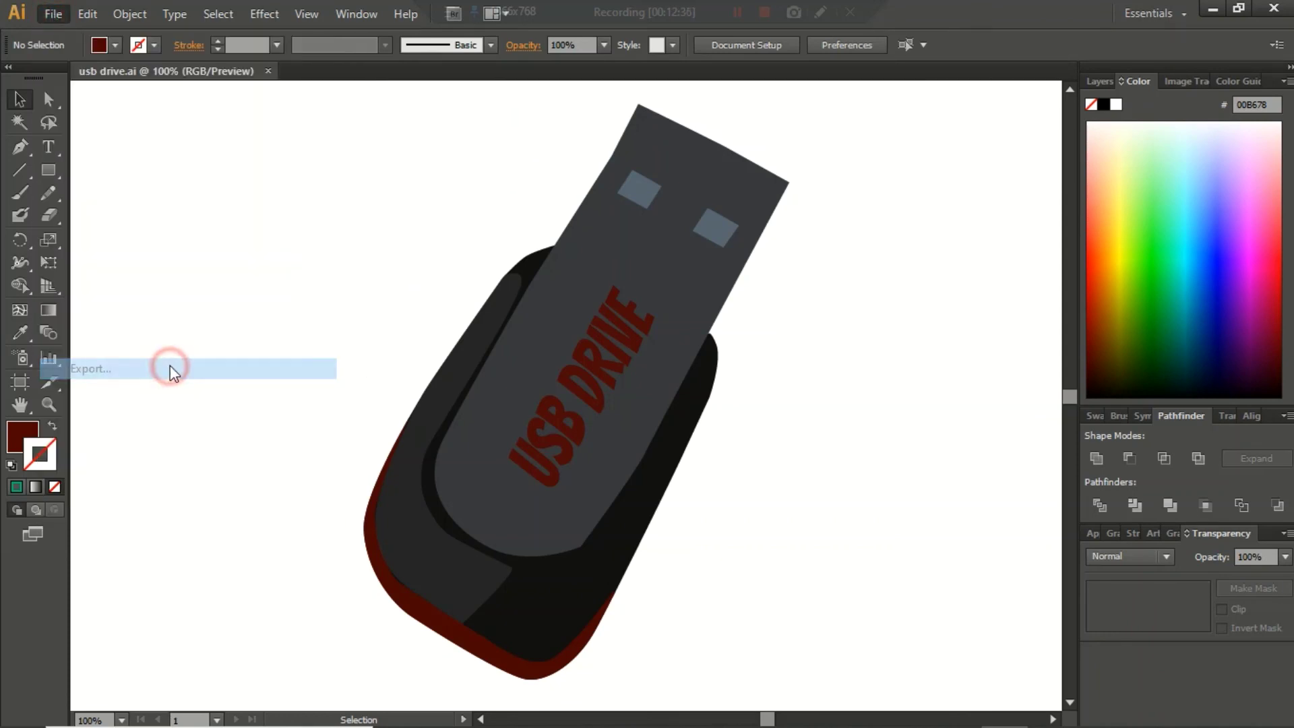
pyautogui.click(296, 673)
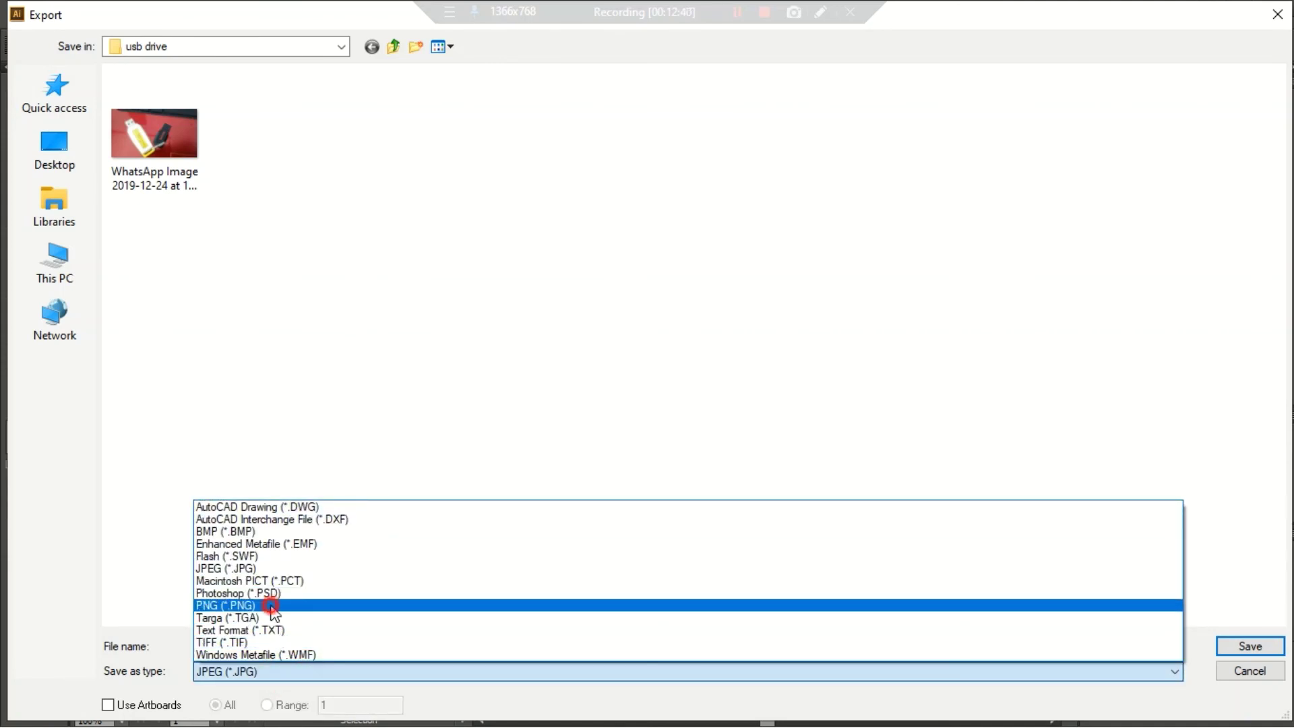
pyautogui.click(275, 606)
pyautogui.click(1251, 645)
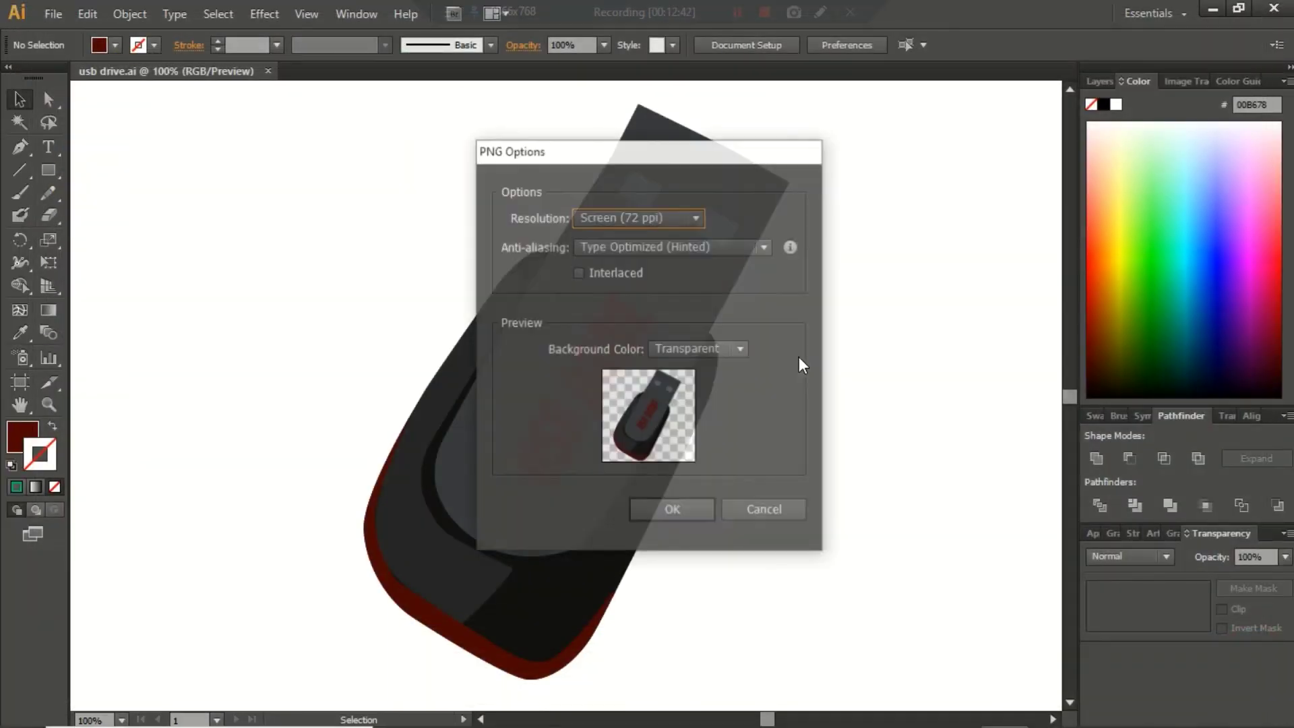
pyautogui.click(689, 511)
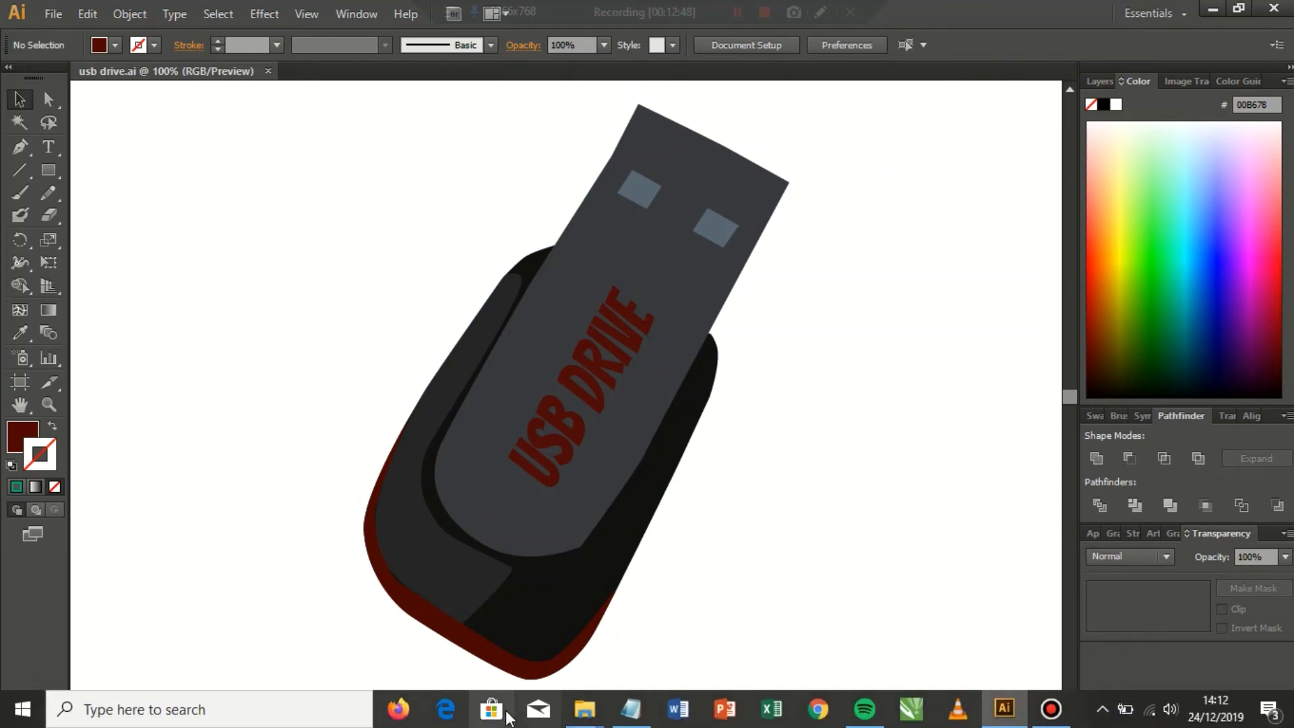
# Open the recent usb drive folder in File Explorer and open 'usb drive.png'
pyautogui.click(579, 709)
pyautogui.rightClick(578, 711)
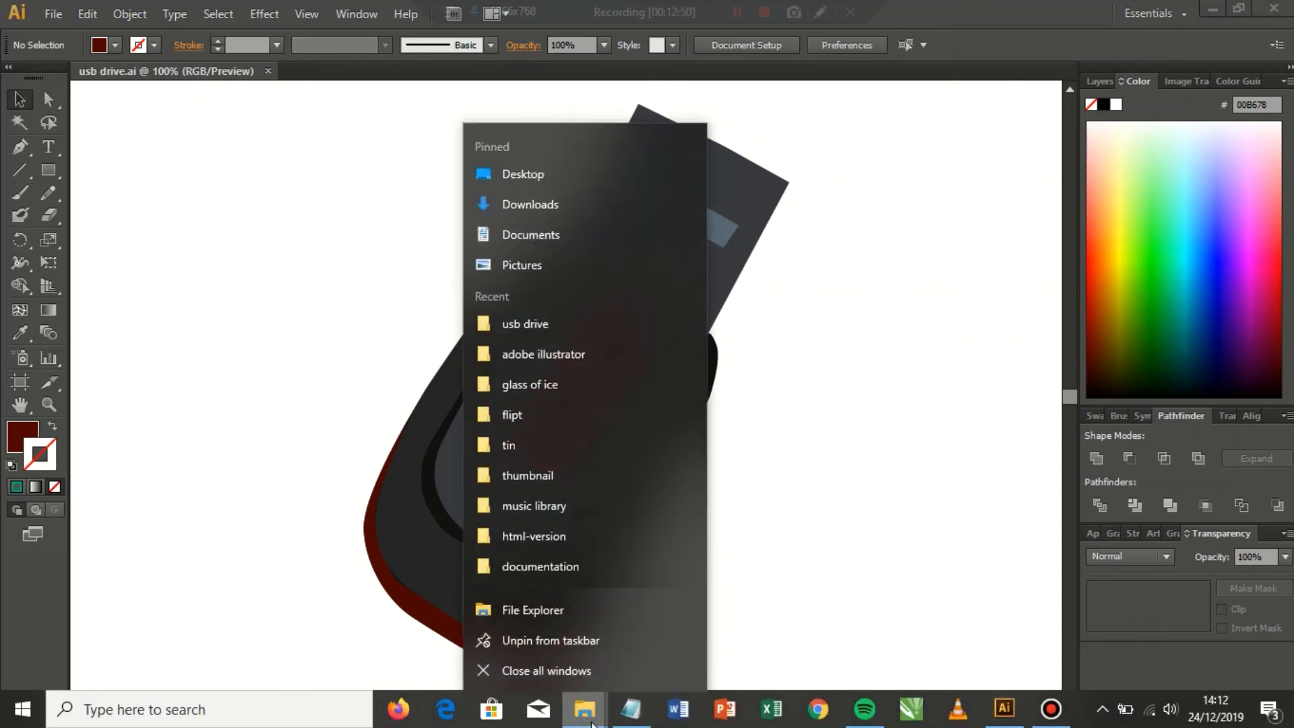
pyautogui.click(556, 322)
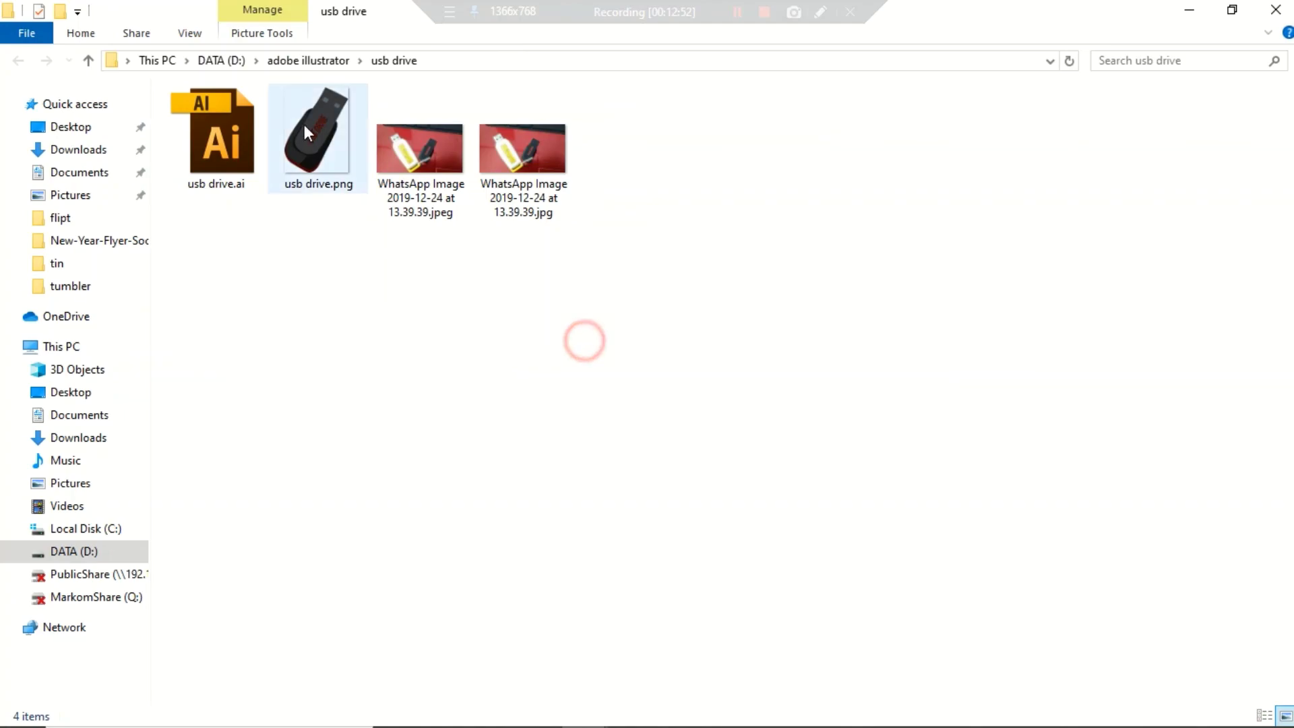
pyautogui.click(304, 124)
pyautogui.rightClick(305, 123)
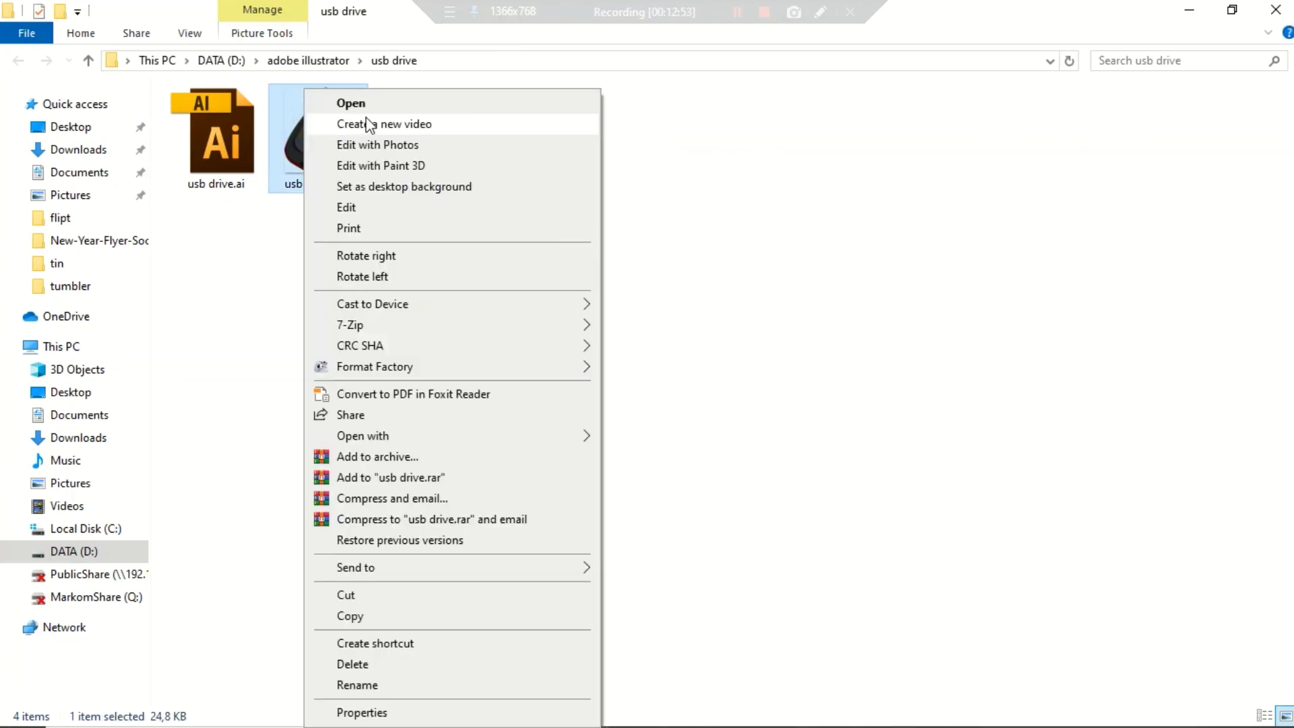
pyautogui.click(366, 98)
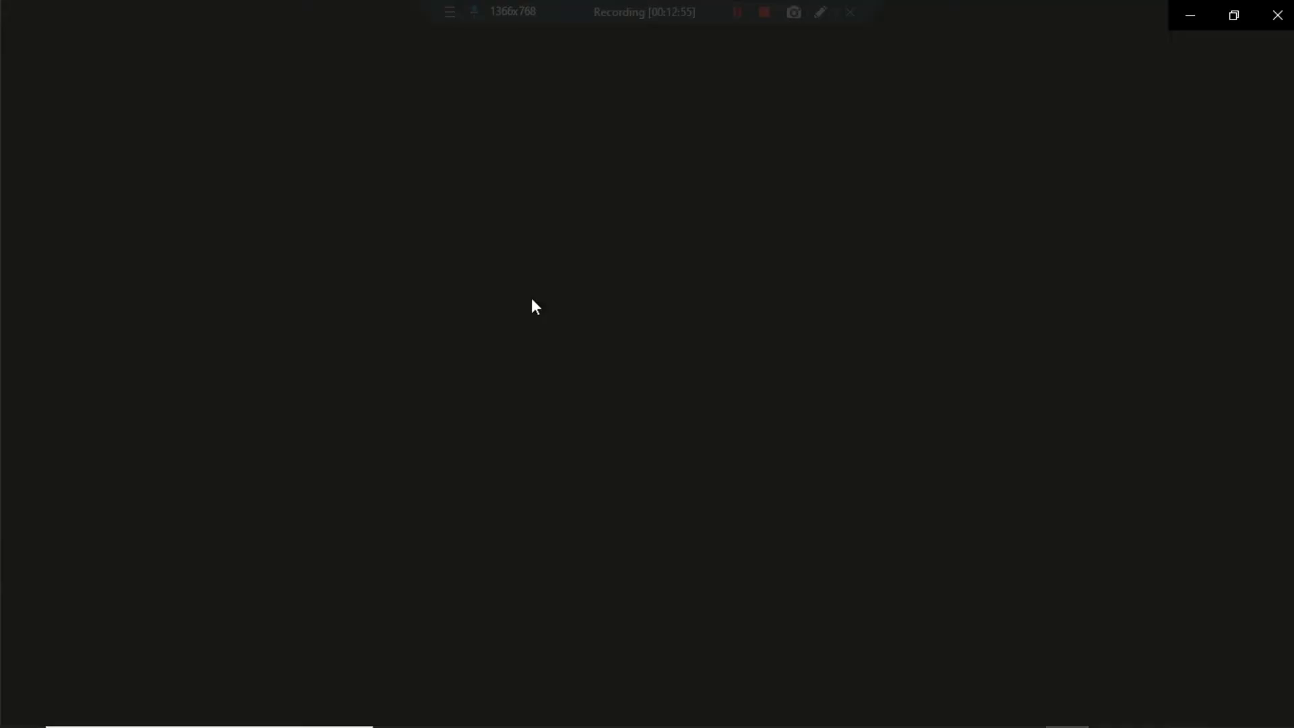
pyautogui.scroll(3, 718, 315)
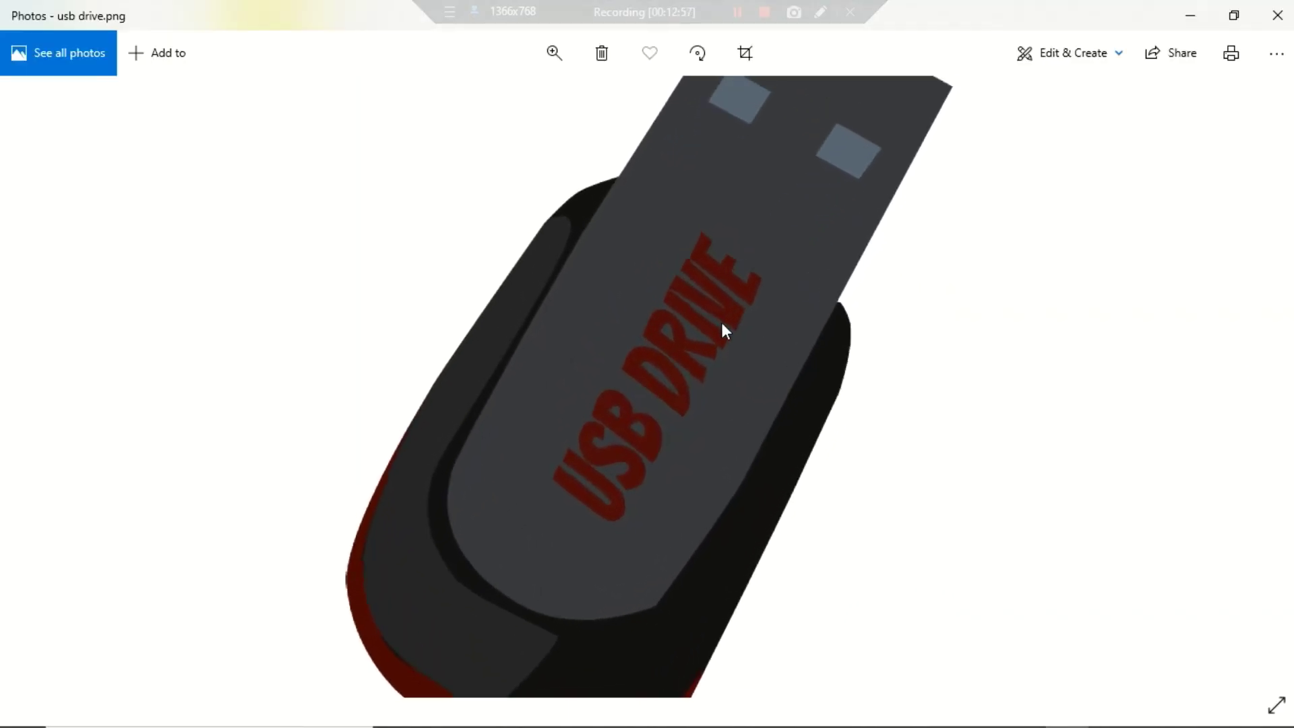
pyautogui.scroll(-2, 721, 320)
pyautogui.scroll(2, 724, 328)
pyautogui.scroll(1, 685, 456)
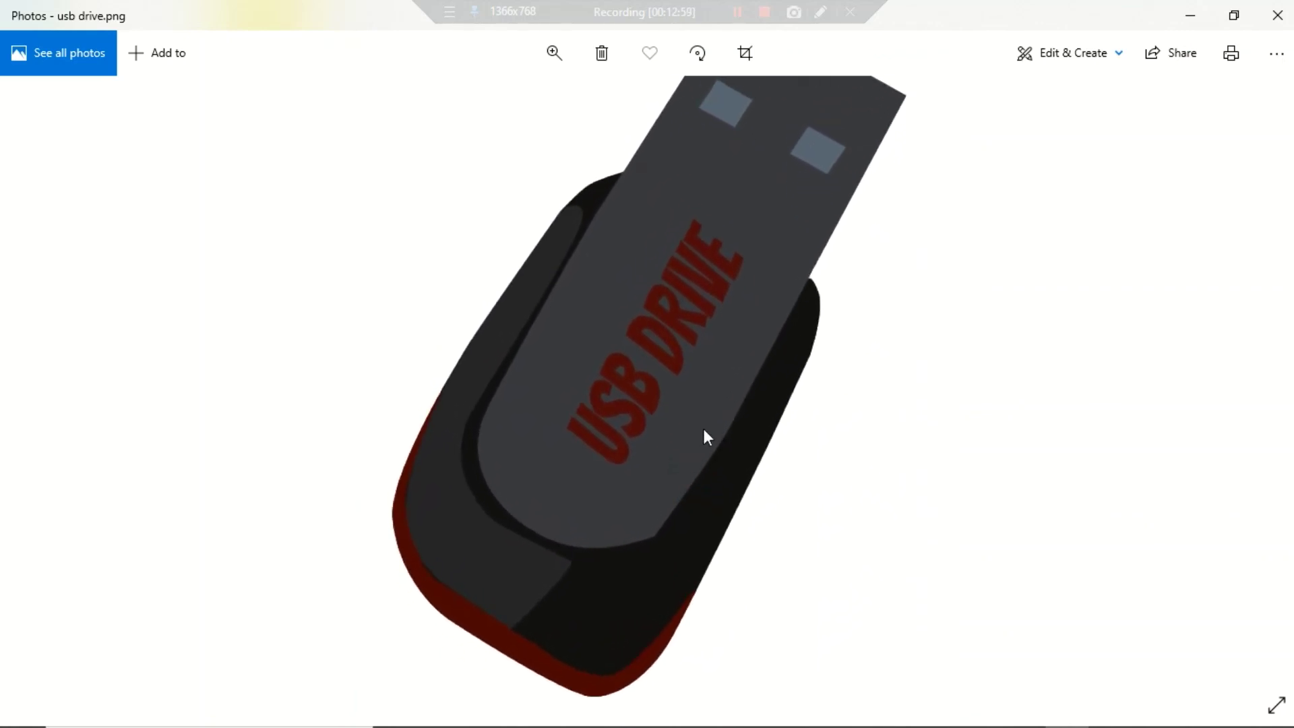
pyautogui.scroll(1, 706, 428)
pyautogui.scroll(1, 670, 358)
pyautogui.scroll(-2, 741, 472)
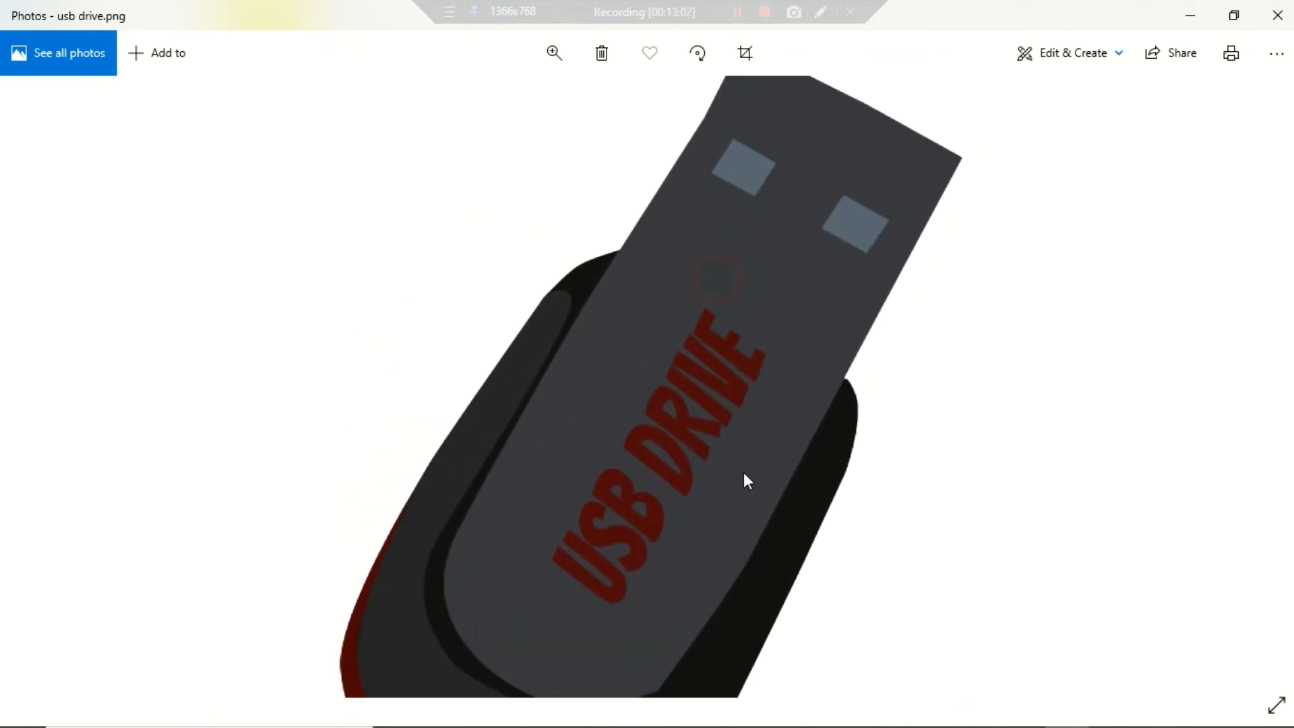
pyautogui.scroll(-1, 735, 526)
pyautogui.scroll(1, 674, 573)
pyautogui.moveTo(661, 589); pyautogui.dragTo(636, 496)
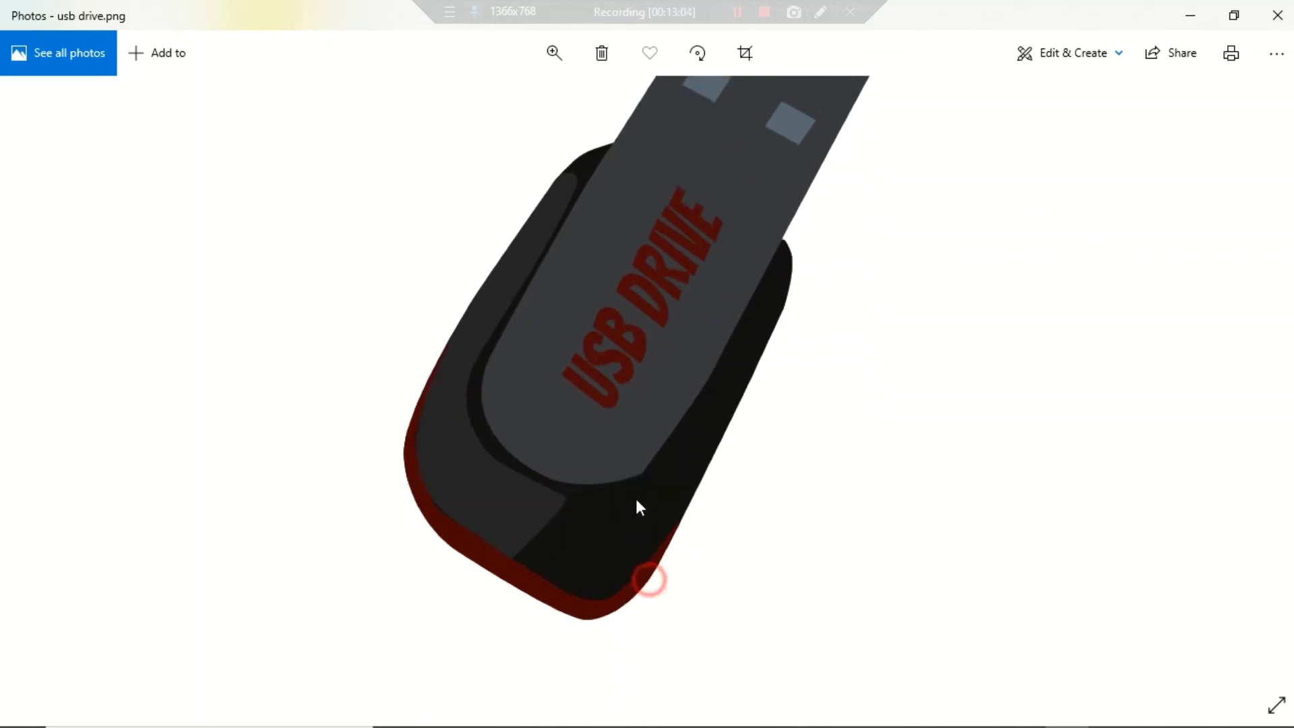
pyautogui.scroll(-1, 671, 421)
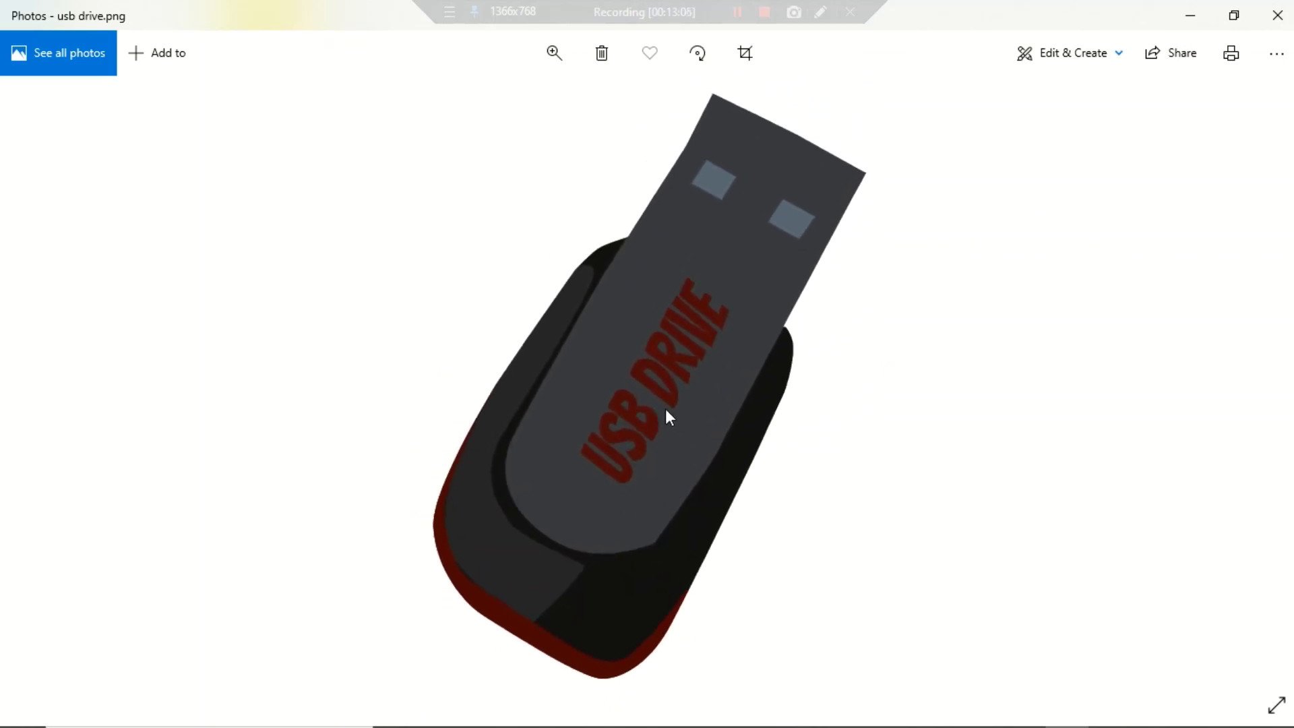
pyautogui.scroll(1, 664, 419)
pyautogui.scroll(1, 663, 412)
pyautogui.scroll(-2, 662, 414)
pyautogui.scroll(-1, 662, 414)
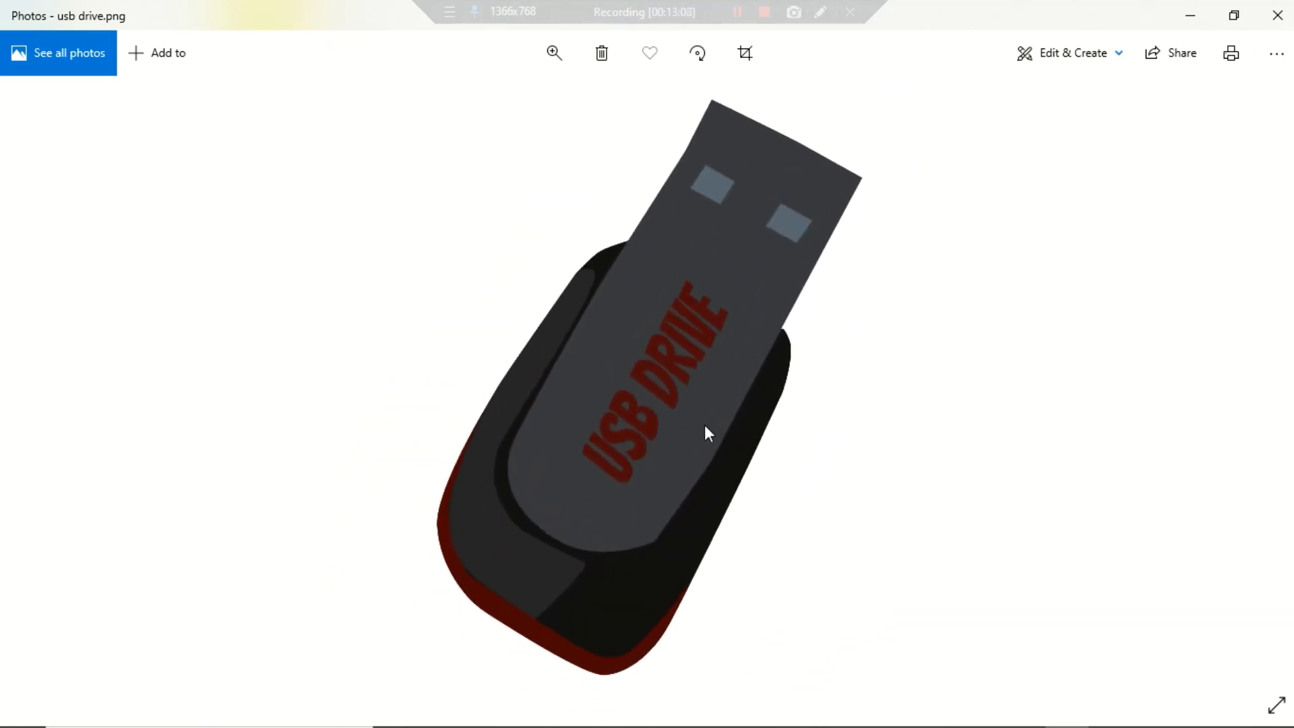